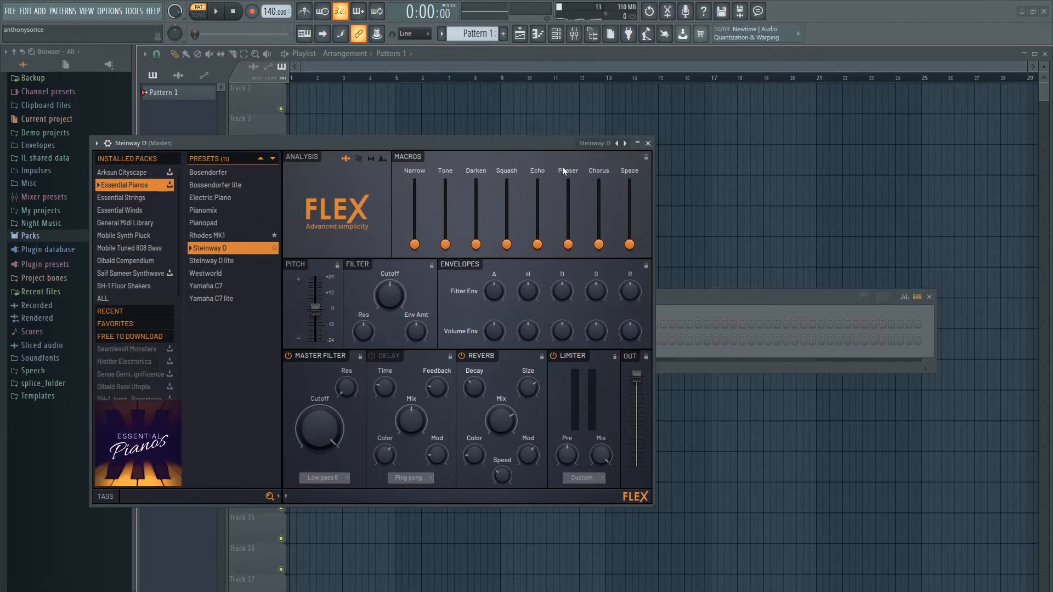
Set the project tempo to 105 BPM and close the Steinway D instrument window.
click(648, 144)
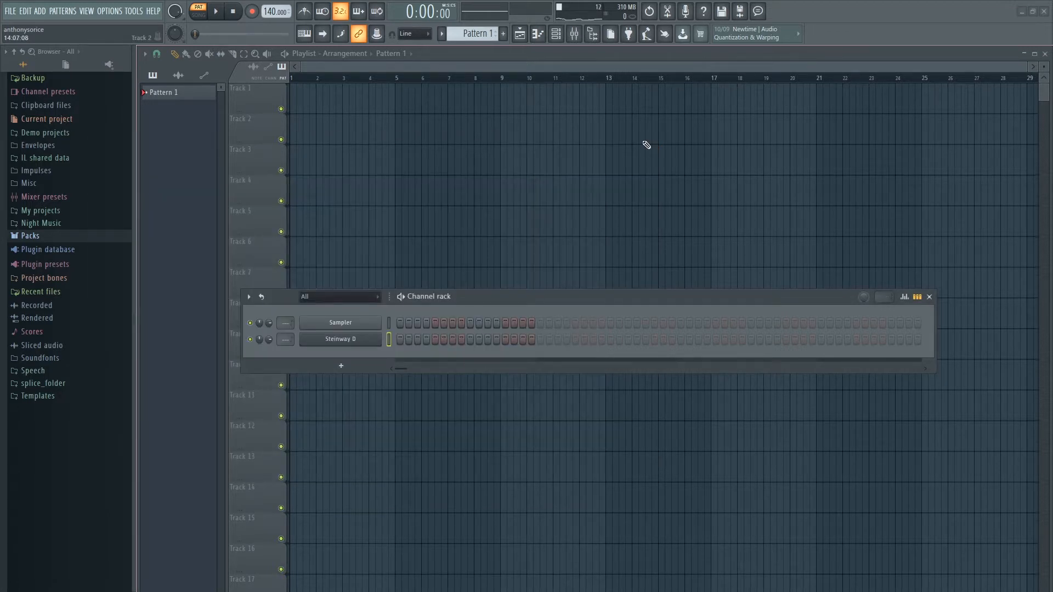
drag(278, 13, 278, 22)
click(354, 342)
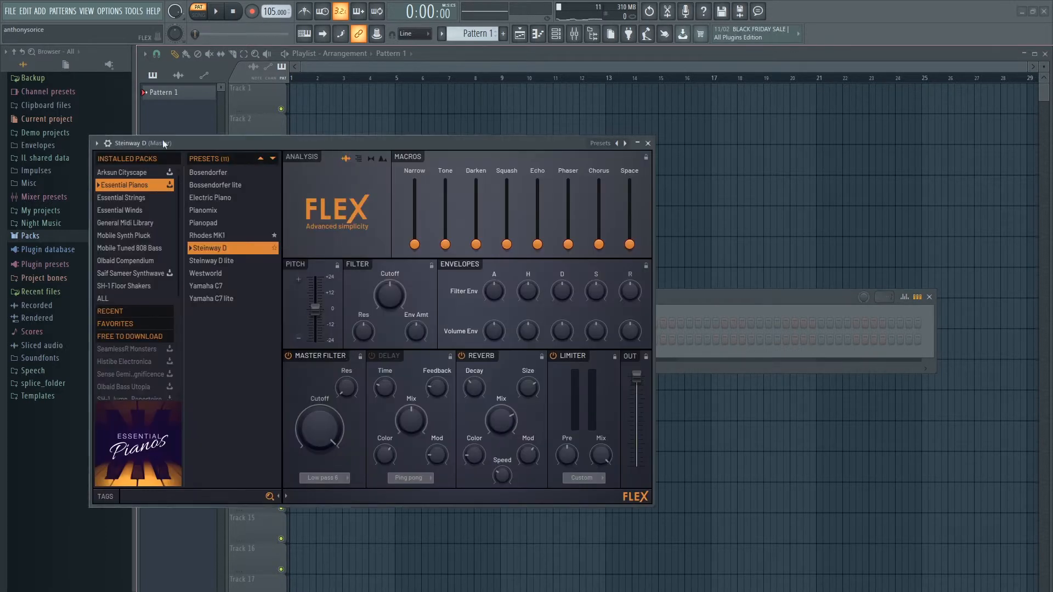
click(648, 143)
Open the piano roll for the Steinway D channel with about four bars in view.
right_click(384, 339)
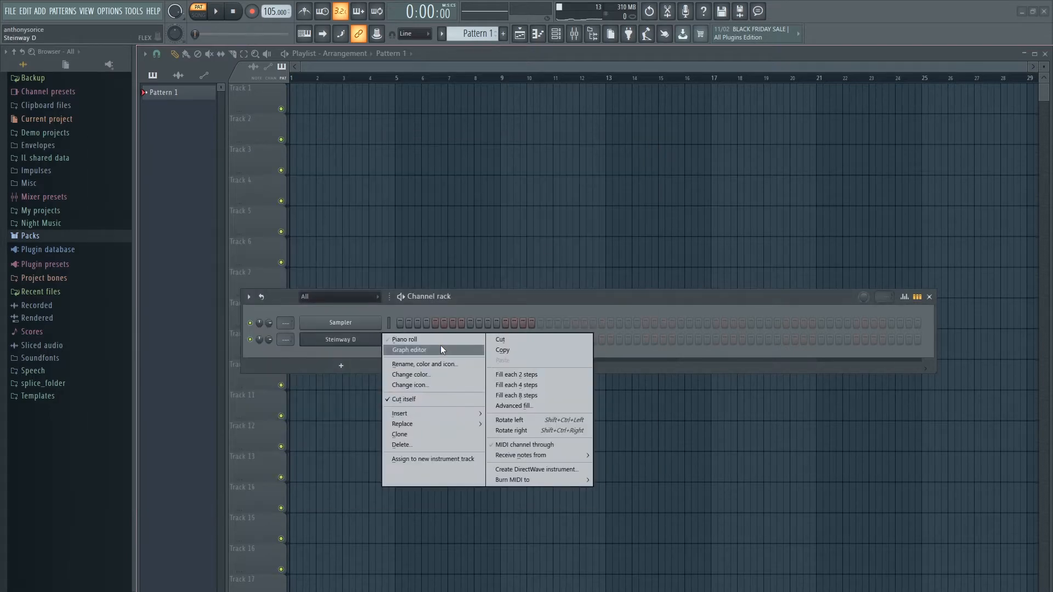
click(441, 340)
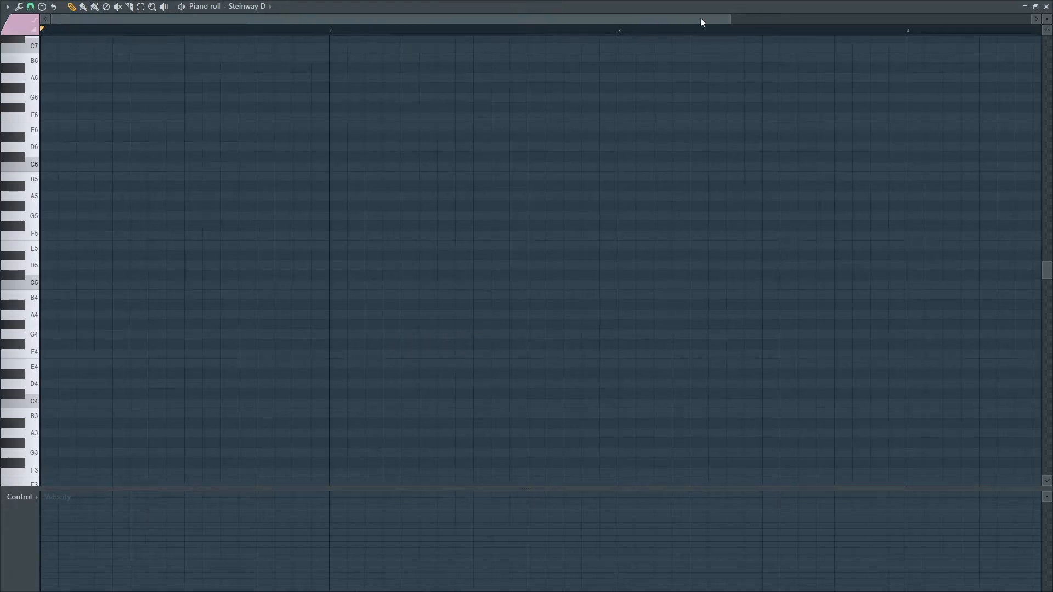
drag(733, 20, 835, 19)
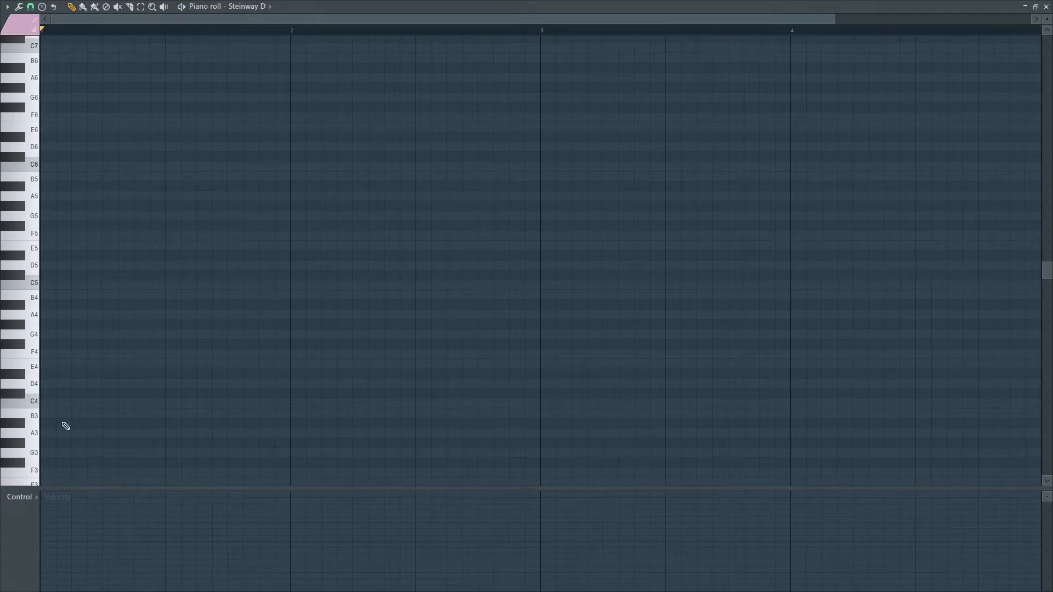
Place a D4 note at the start of bar 1 and lengthen it to fill the bar.
click(59, 403)
drag(73, 395, 46, 384)
key(space)
right_click(123, 405)
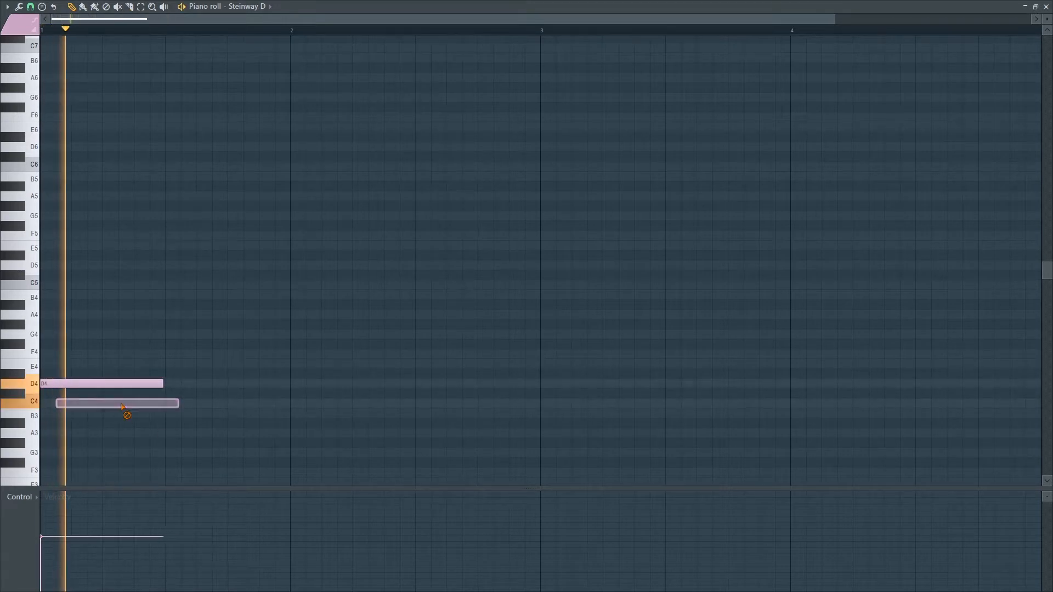
key(space)
drag(157, 383, 289, 383)
key(space)
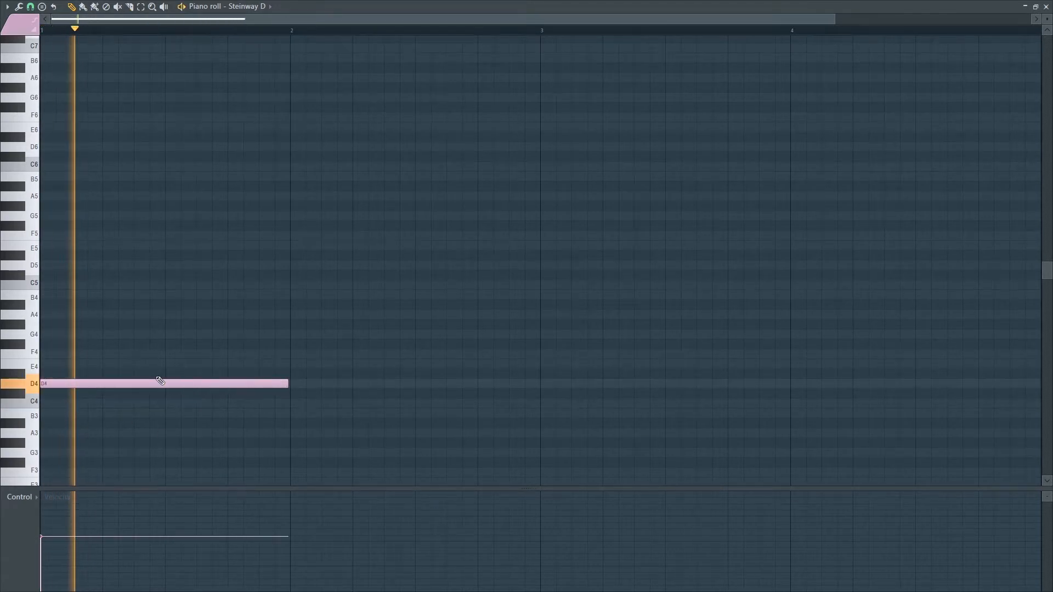
Stack full-bar A4, D5, F#5 and A5 notes above the D4 note in bar 1.
click(66, 314)
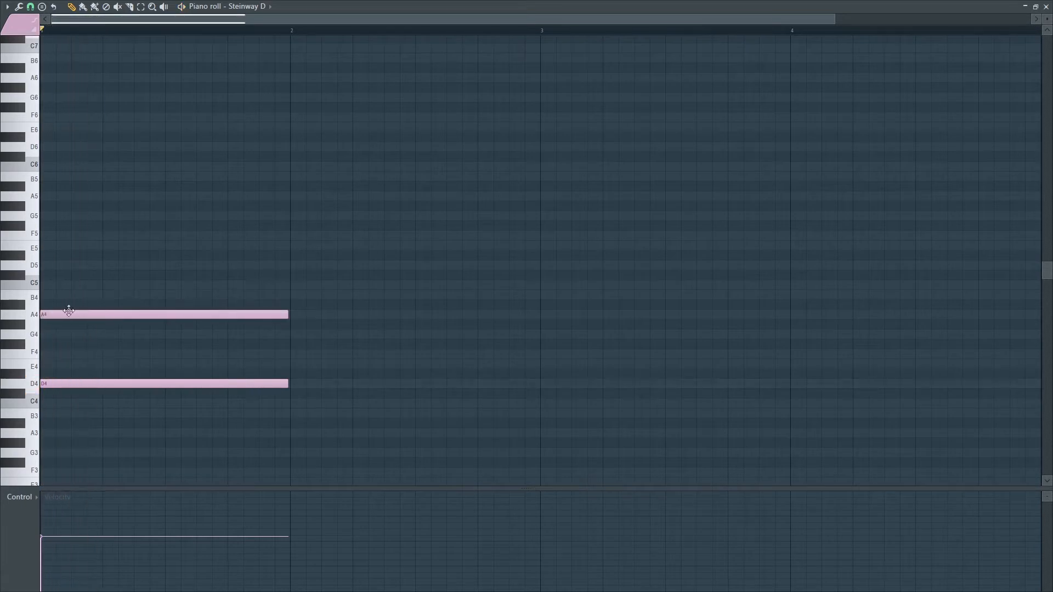
click(57, 266)
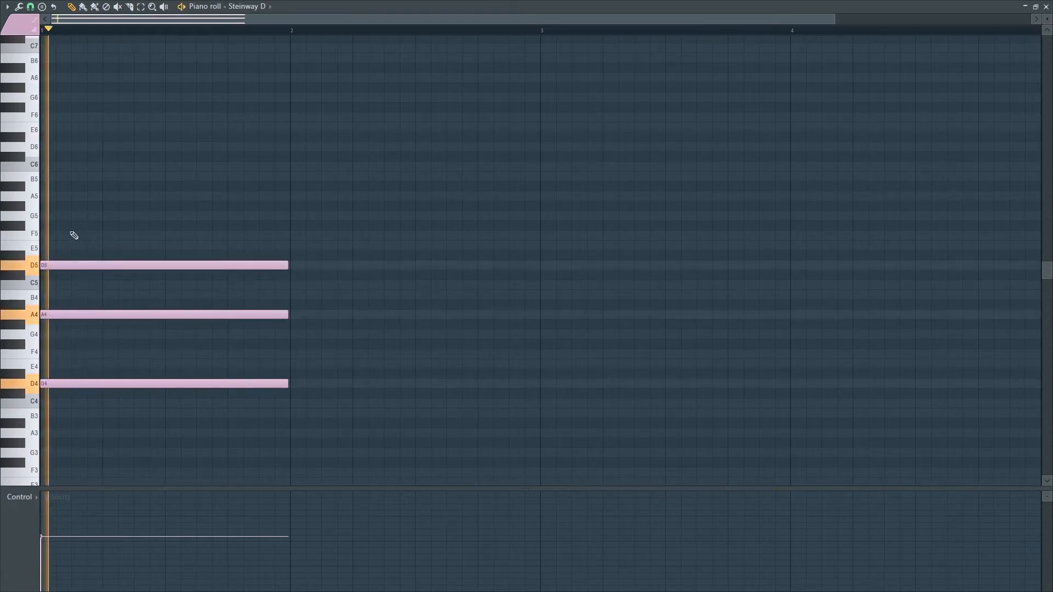
click(46, 226)
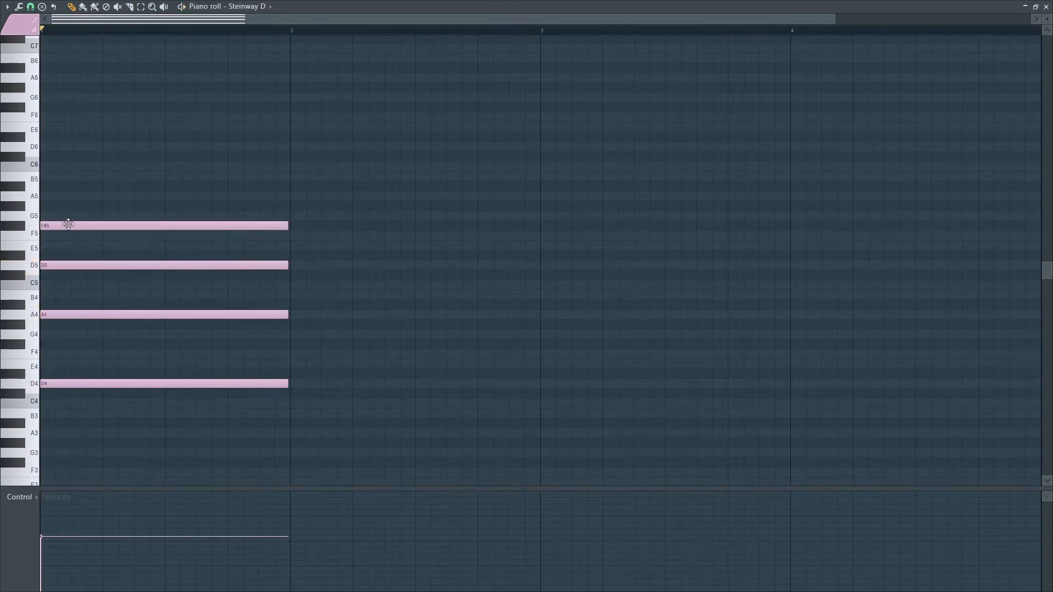
click(44, 196)
Add full-bar C#6 and E6 notes on top of the bar 1 chord, auditioning the chord between additions.
click(52, 178)
key(space)
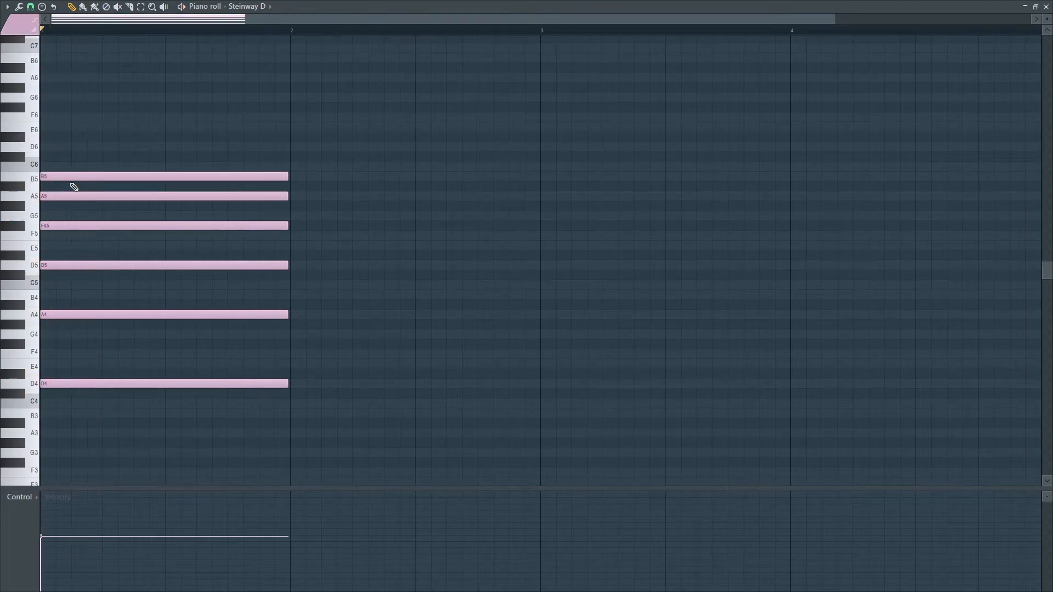
drag(69, 175, 60, 156)
key(space)
key(space)
key(space)
key(space)
key(space)
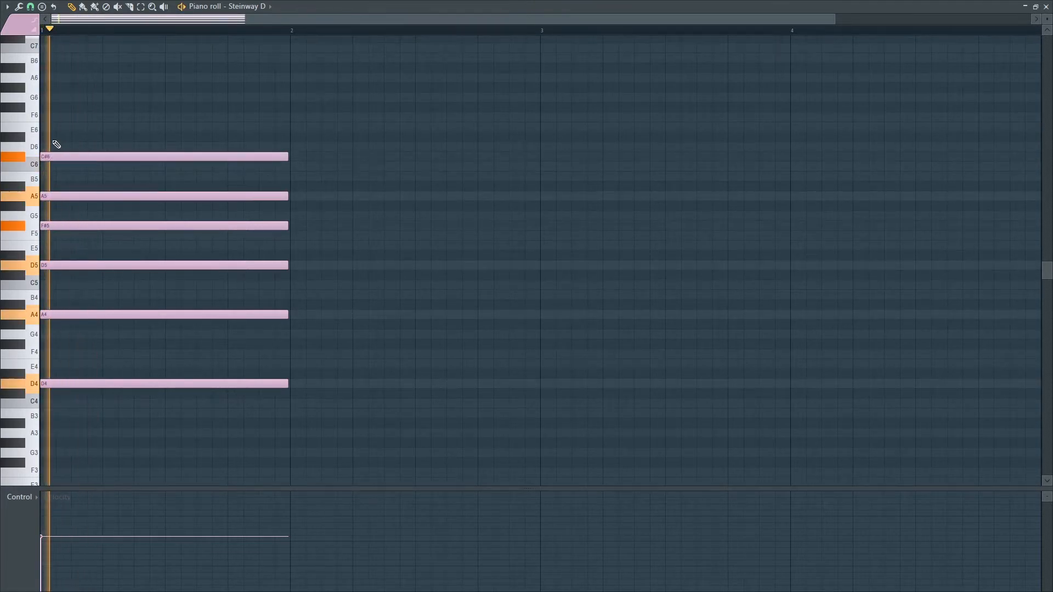
click(61, 128)
Play back the stacked chord in bar 1 several times.
key(space)
key(space)
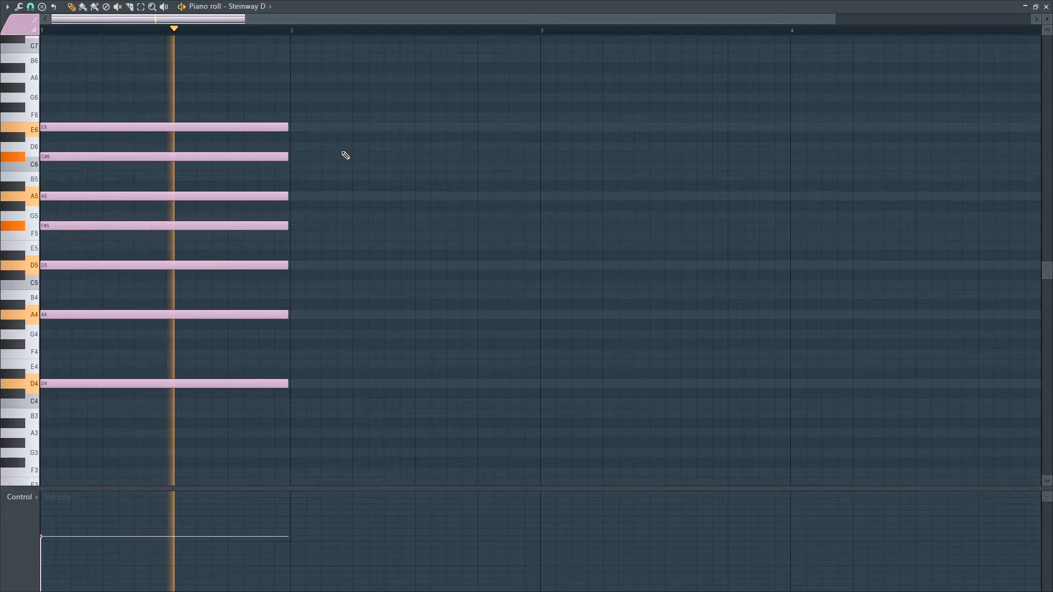
key(space)
key(space)
key(space)
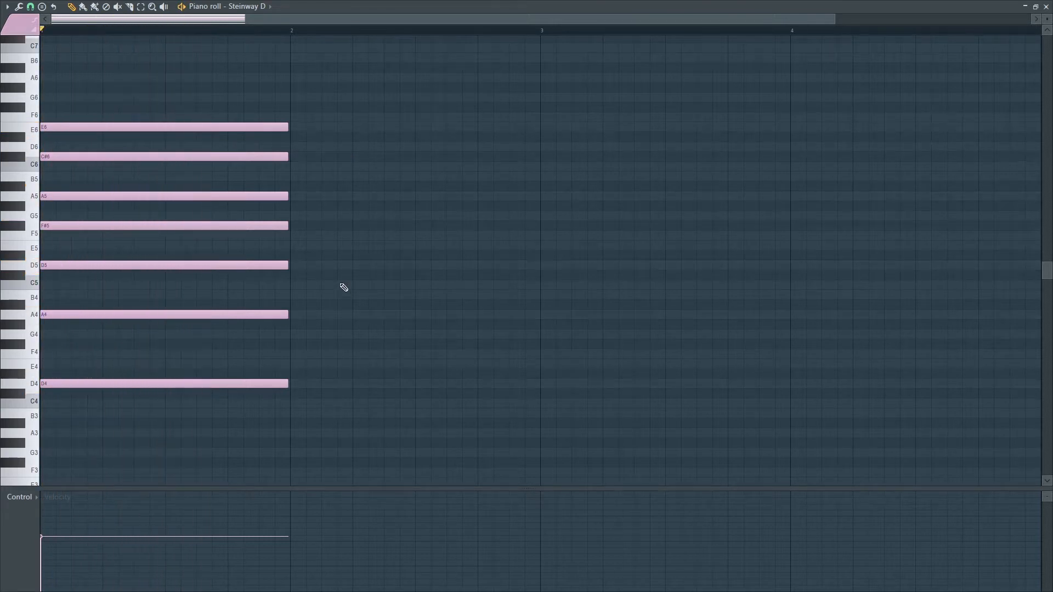
key(space)
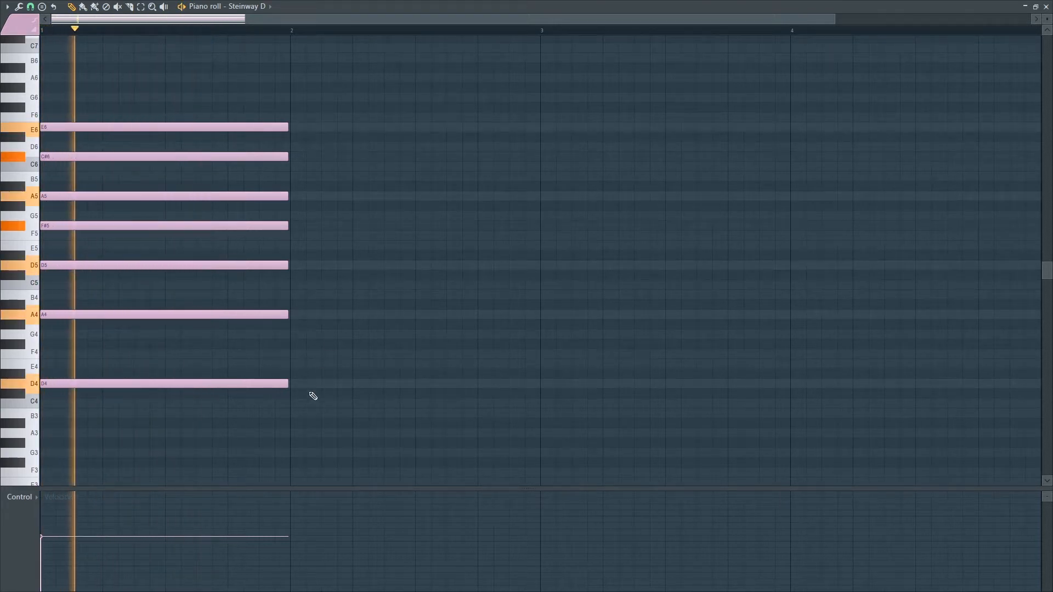
key(space)
Shorten the chord's five upper notes, D5 to E6, to the first half of bar 1, keeping D4 and A4 full length.
drag(287, 436, 241, 123)
ctrl+click(329, 159)
drag(314, 270, 182, 131)
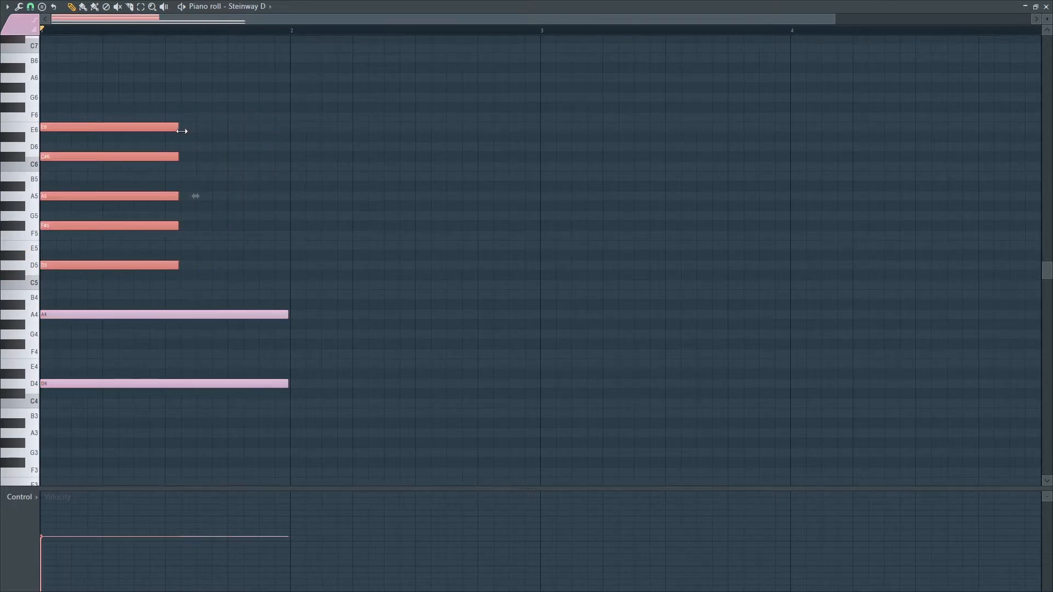
click(192, 265)
drag(207, 277, 164, 127)
click(193, 137)
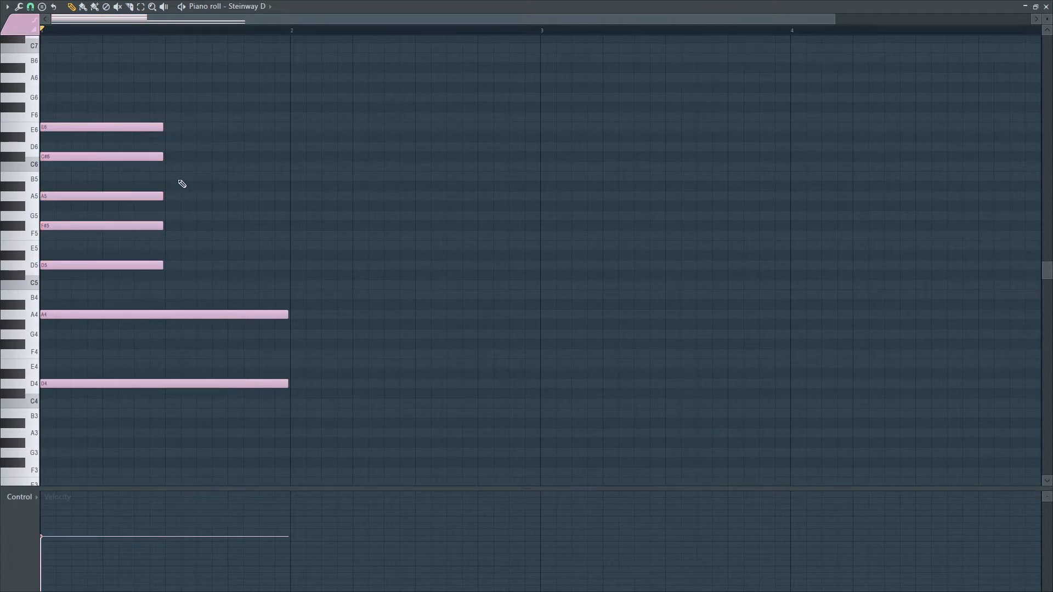
Add a short melody run of B5, C#6, B5, A5 and G#5 in the second half of bar 1 and play it back.
click(168, 168)
drag(283, 164, 171, 176)
click(183, 157)
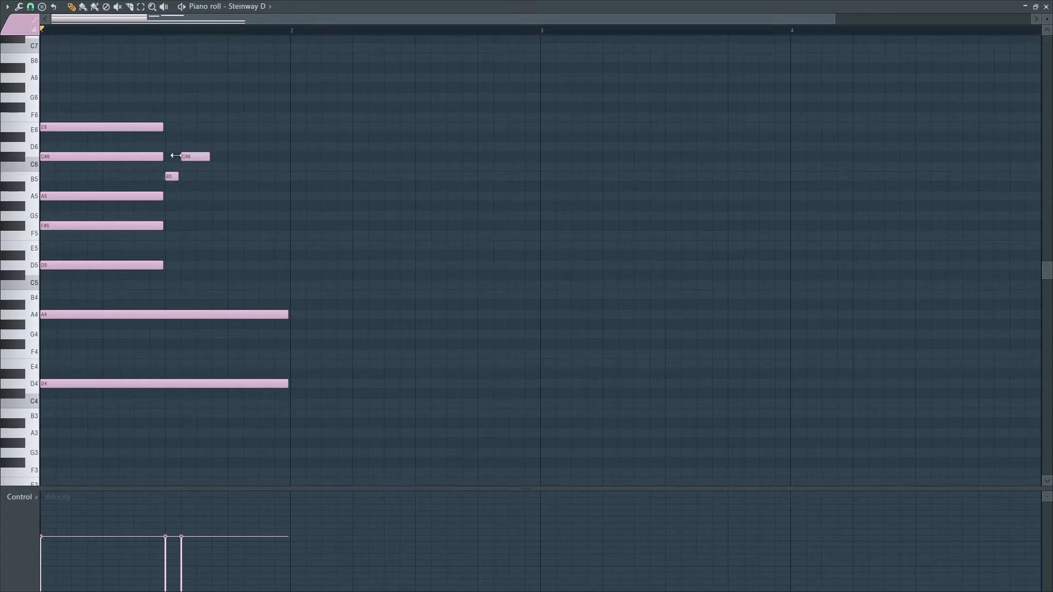
drag(175, 155, 175, 157)
click(202, 177)
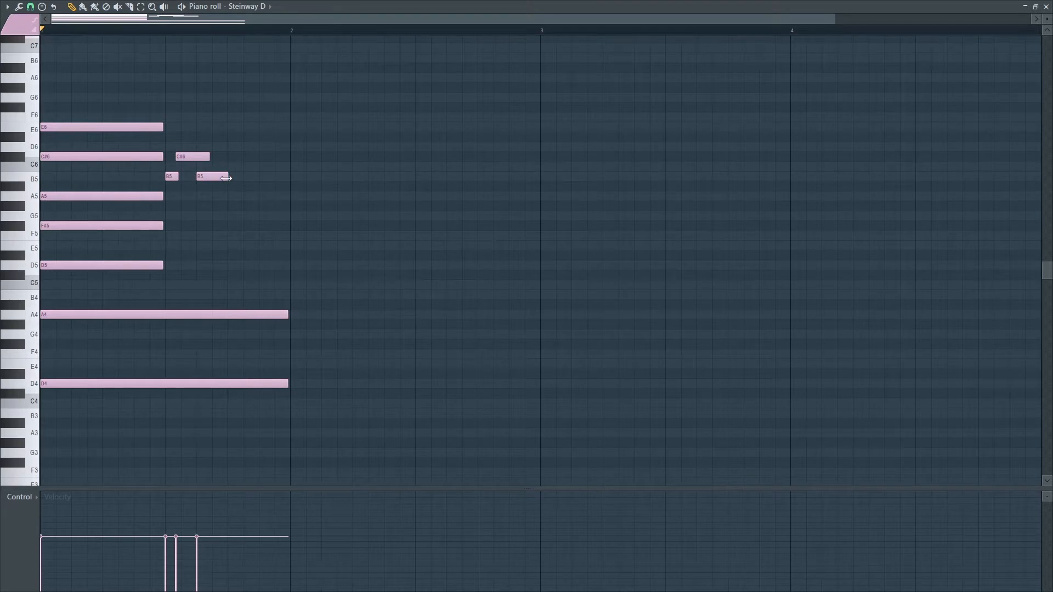
click(237, 196)
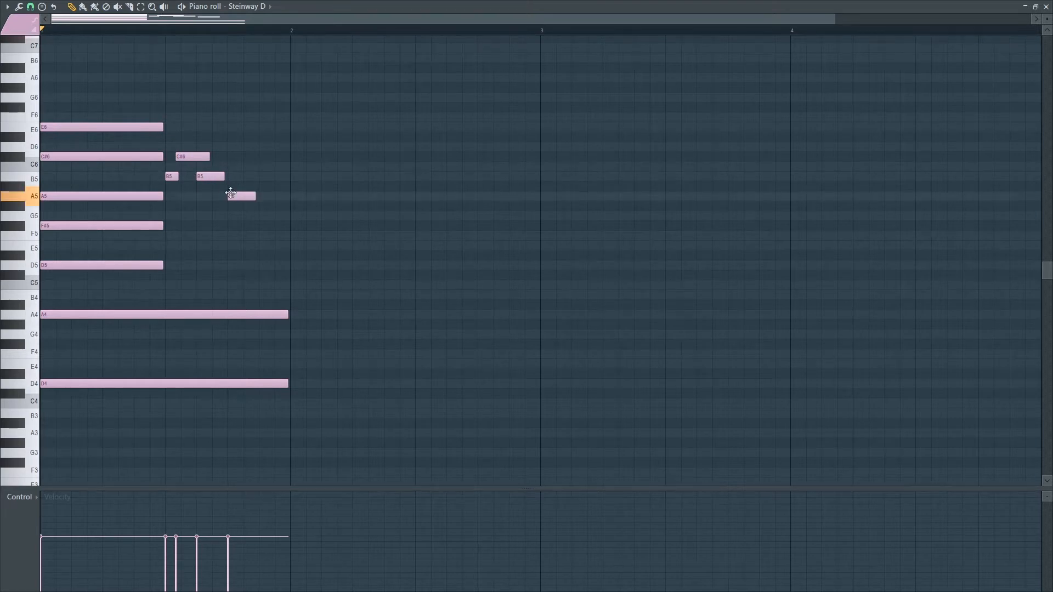
click(263, 207)
key(space)
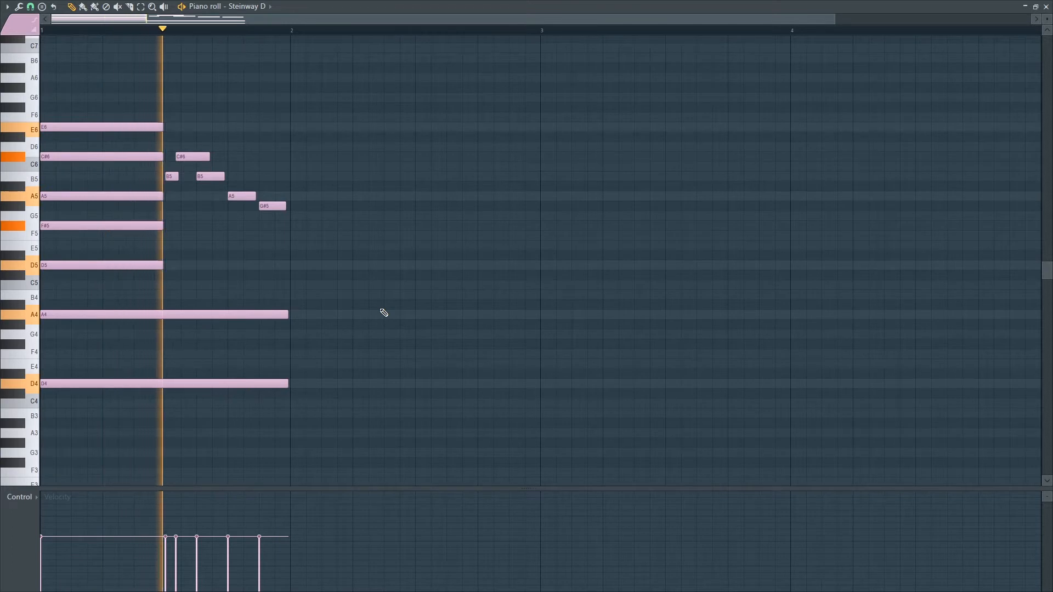
key(space)
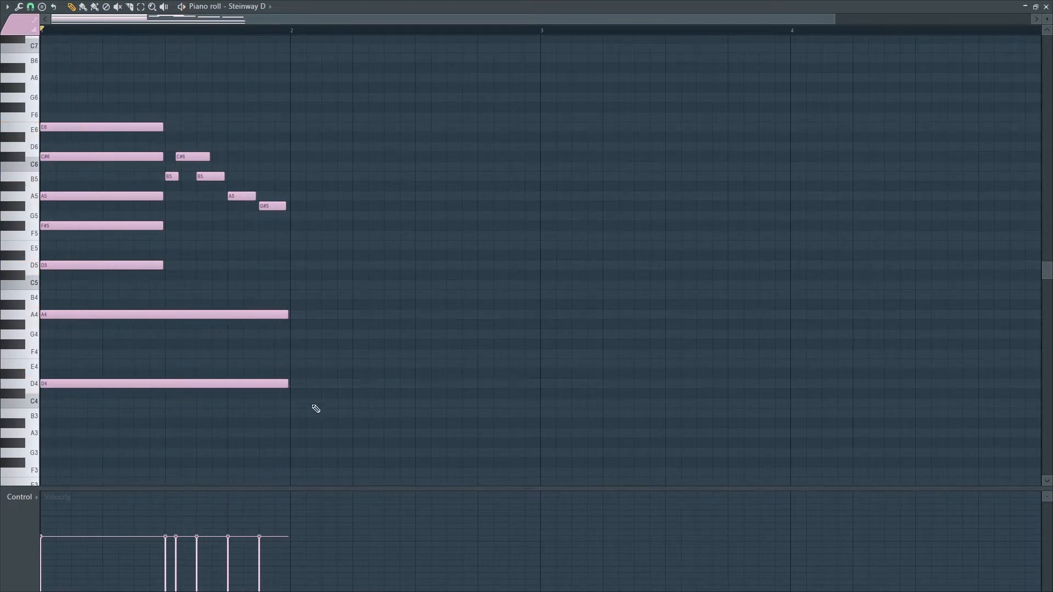
Lay full-bar C#4, G#4 and C#5 notes across bar 2 and audition them from just before the bar.
scroll(288, 289, down, 1)
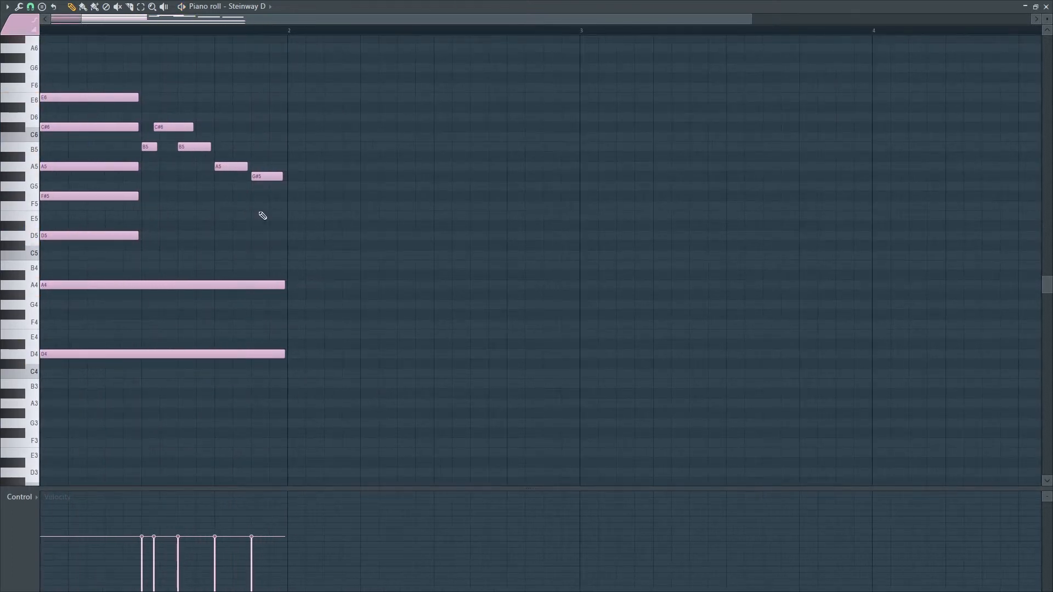
scroll(411, 18, up, 1)
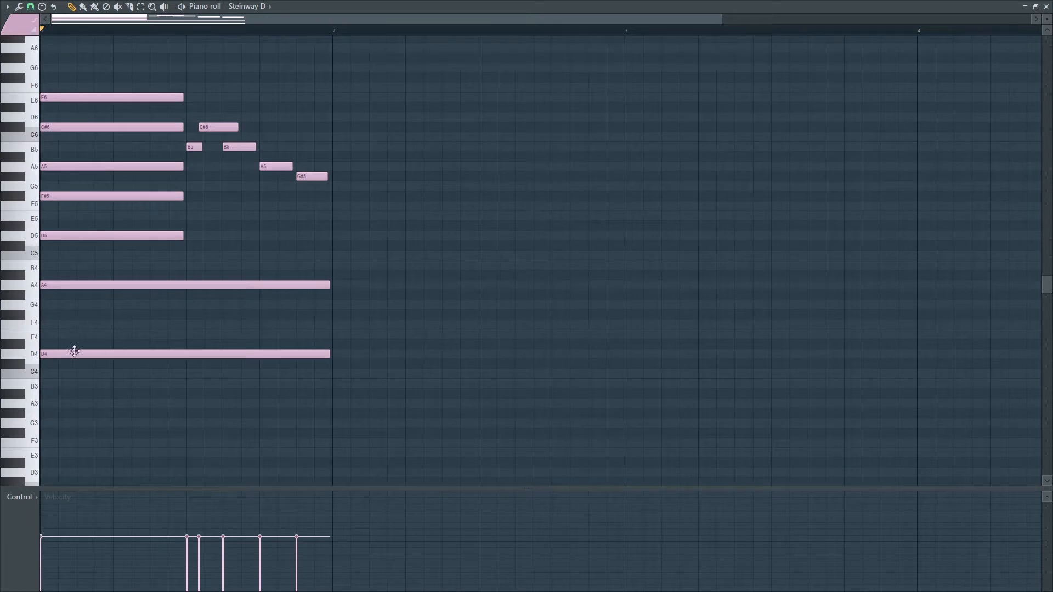
click(335, 365)
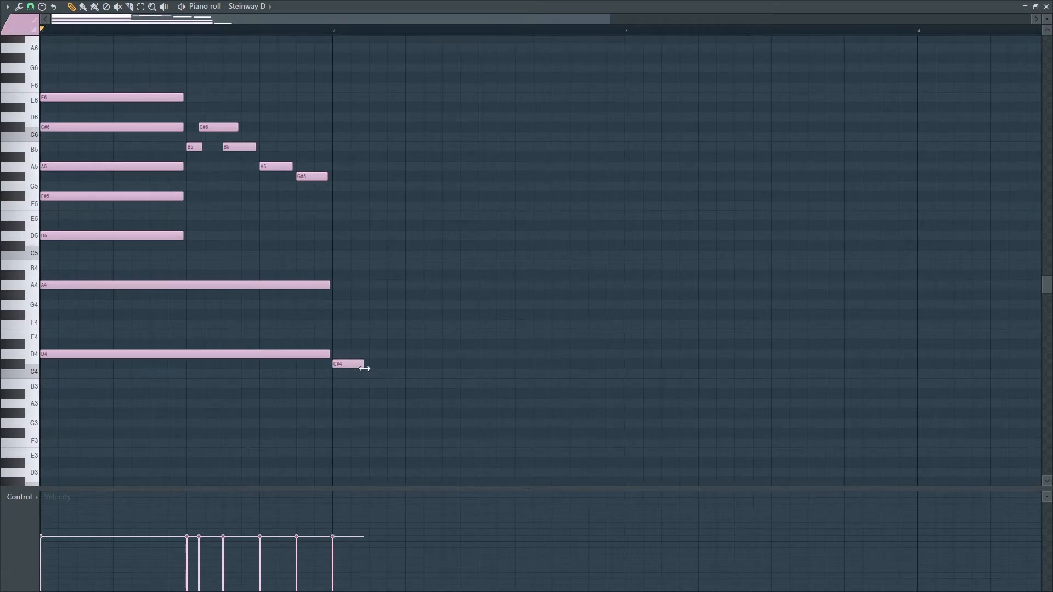
mouse_move(364, 369)
mouse_down()
mouse_move(639, 381)
mouse_move(627, 381)
mouse_up()
click(337, 296)
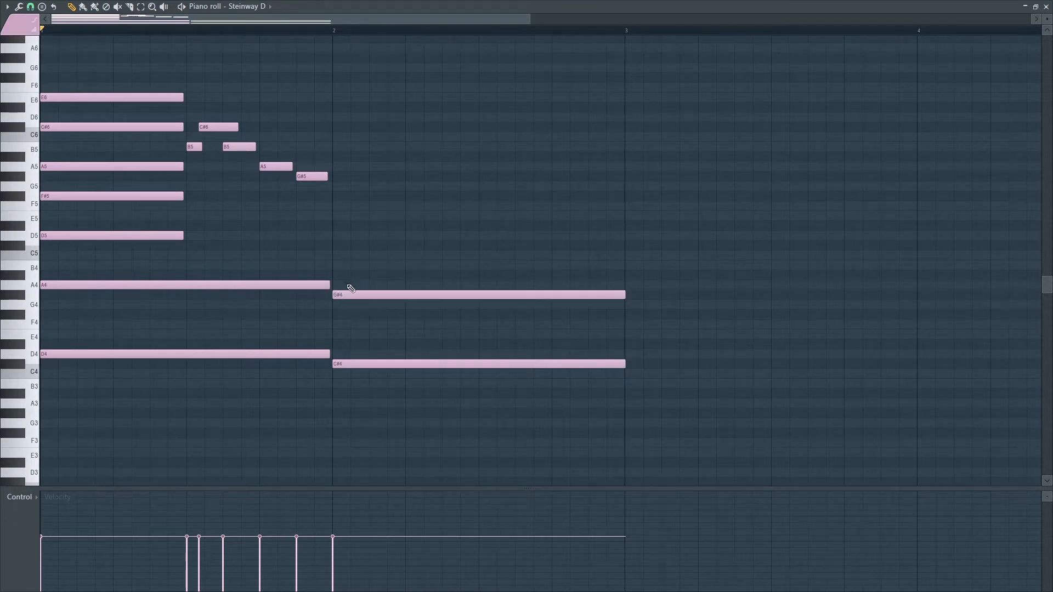
click(337, 247)
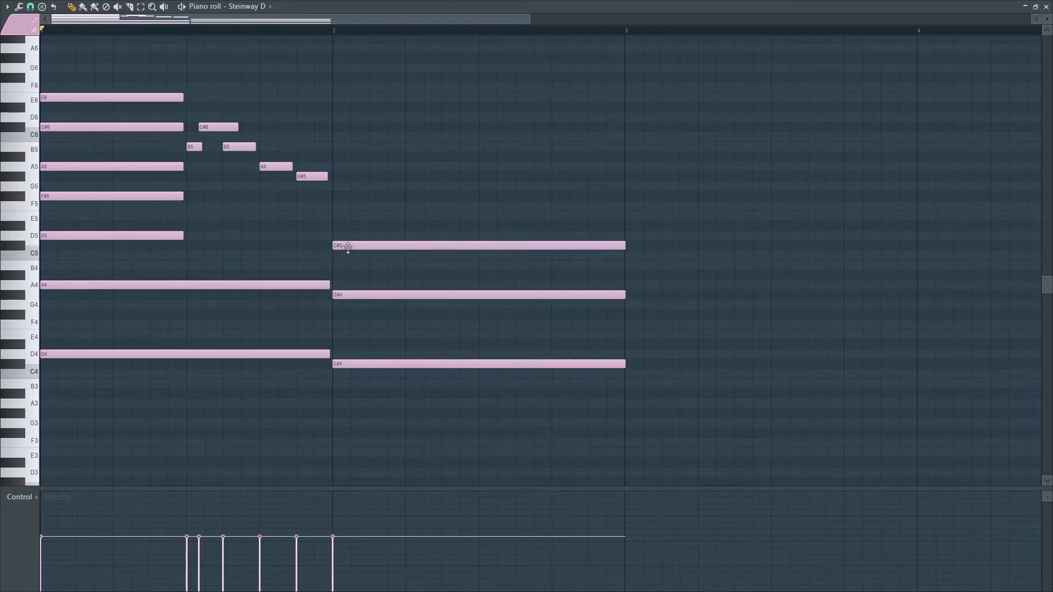
key(space)
click(310, 33)
key(space)
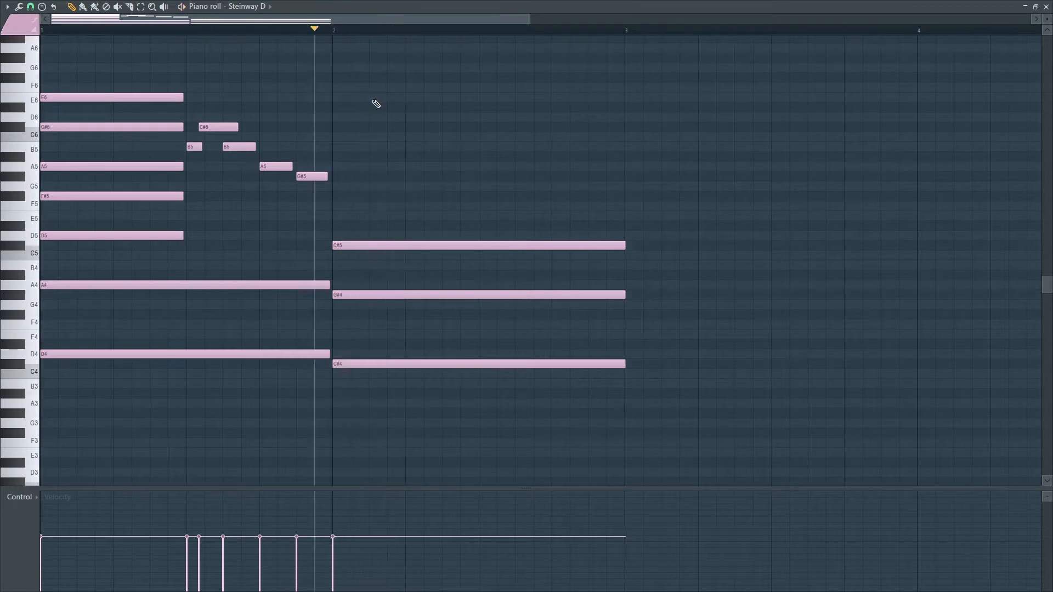
key(space)
key(space)
Complete the bar 2 chord with full-bar E5, G#5 and B5 notes, auditioning the additions.
drag(343, 210, 383, 214)
key(space)
key(space)
key(space)
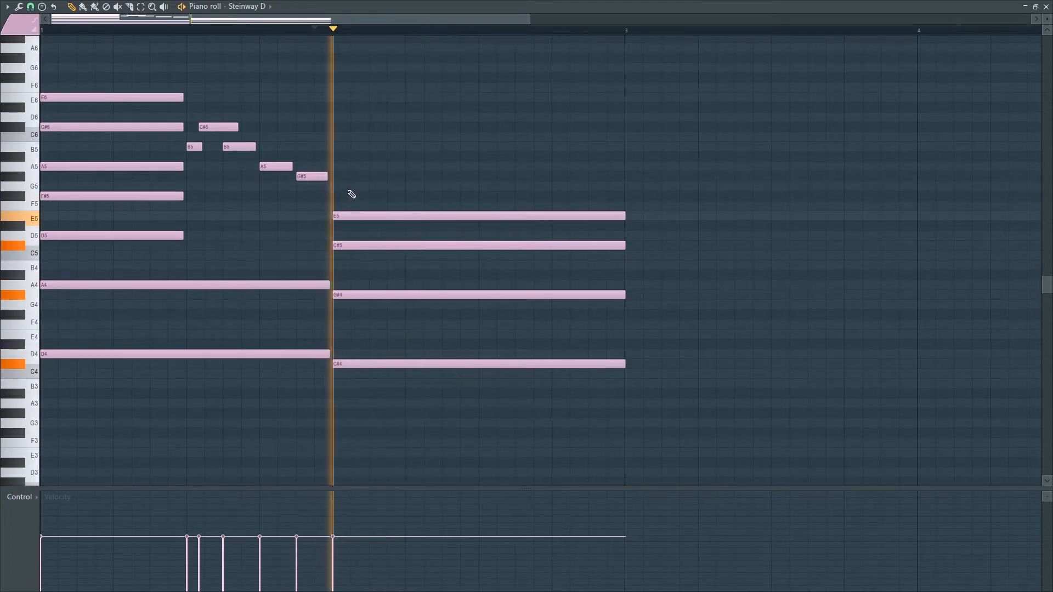
click(365, 176)
click(351, 146)
key(space)
key(space)
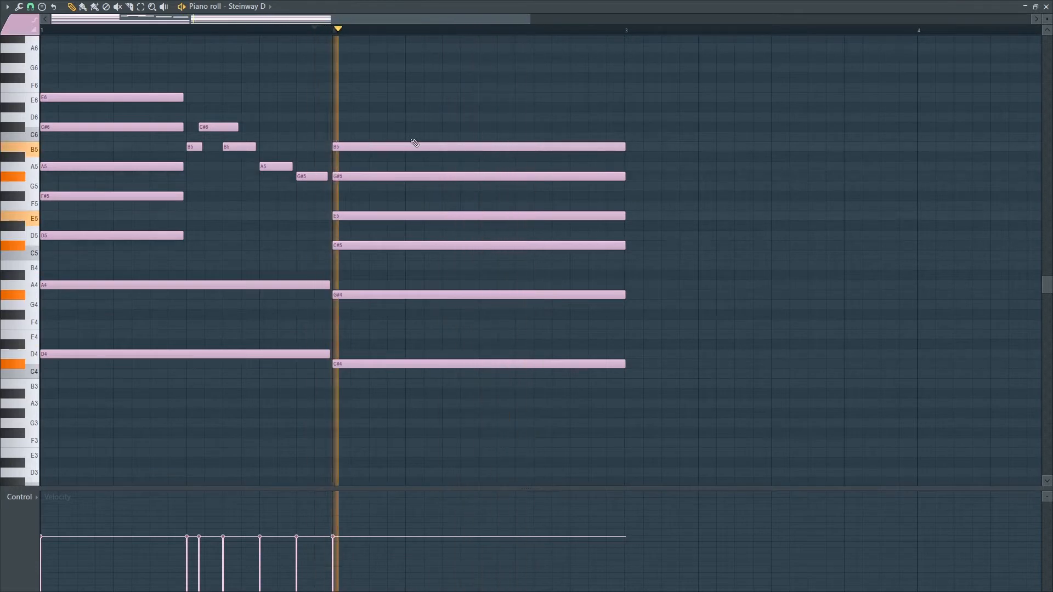
Play back the bar 2 chord, and replay the progression from the start of bar 1.
key(space)
key(space)
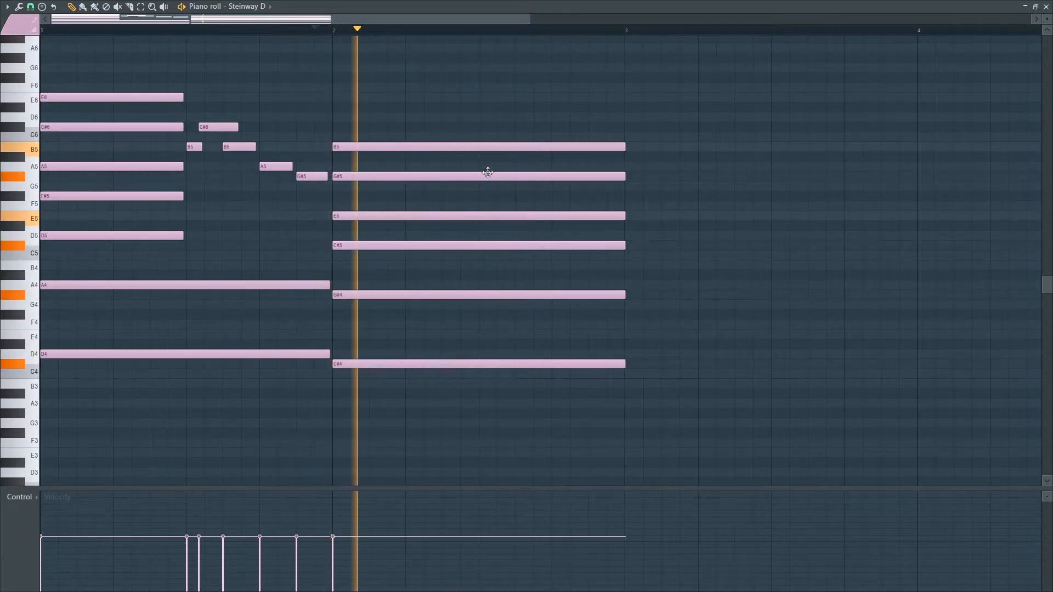
key(space)
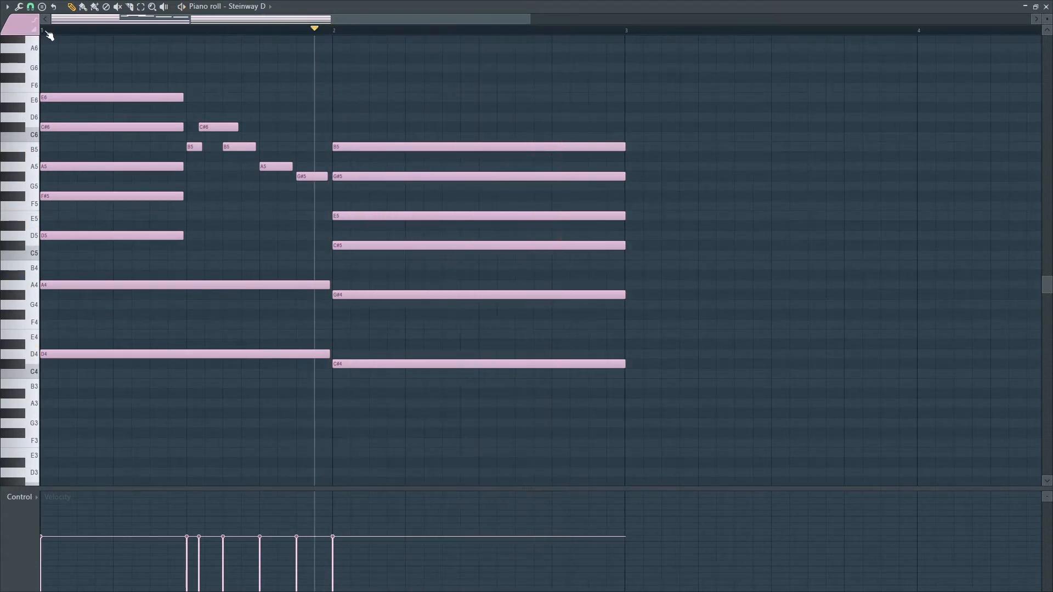
click(46, 32)
key(space)
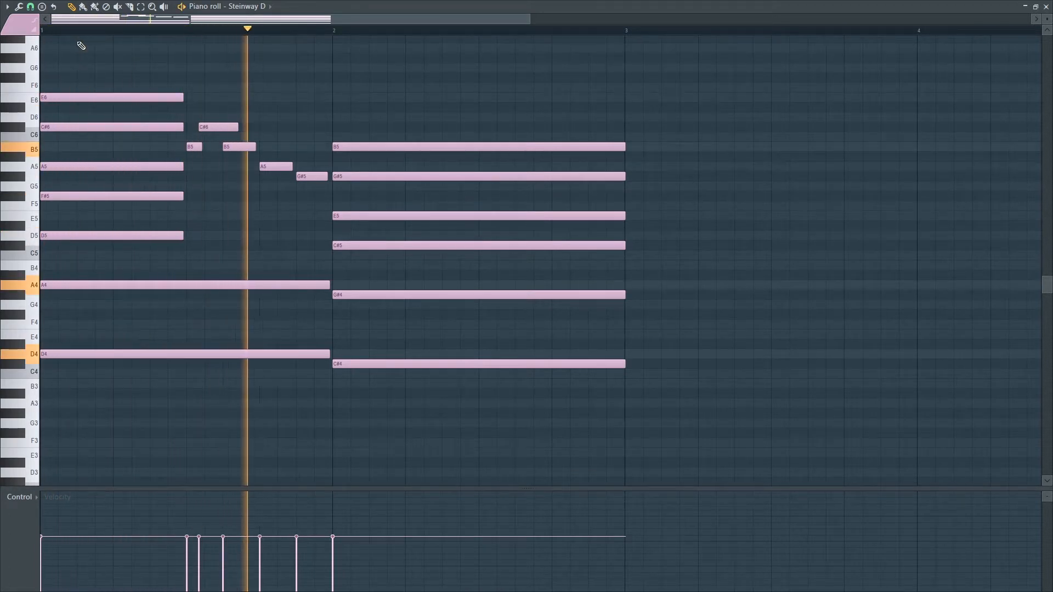
key(space)
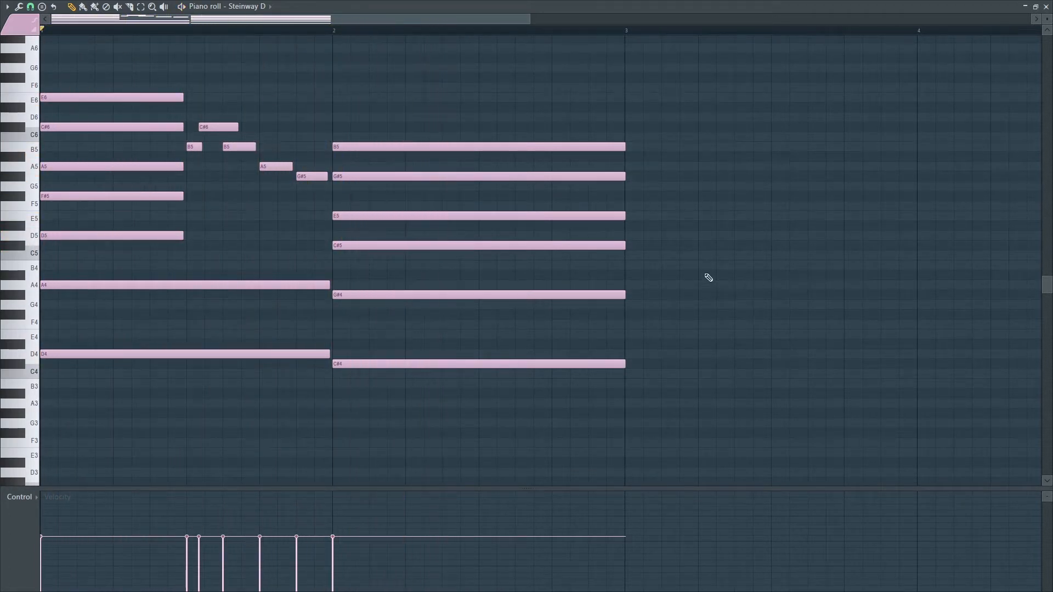
Shorten the four upper notes of the bar 2 chord, C#5 to B5, to the first half of the bar.
drag(645, 258, 475, 145)
click(530, 180)
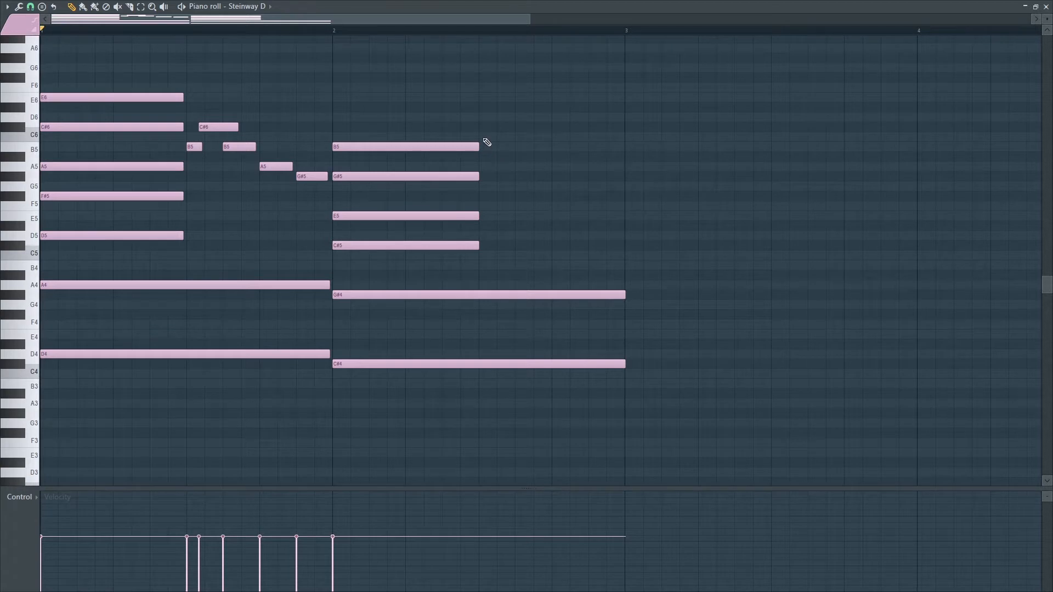
Add one-beat C#6 and B5 melody notes on beats 3 and 4 of bar 2, and play back the progression.
drag(483, 139, 497, 126)
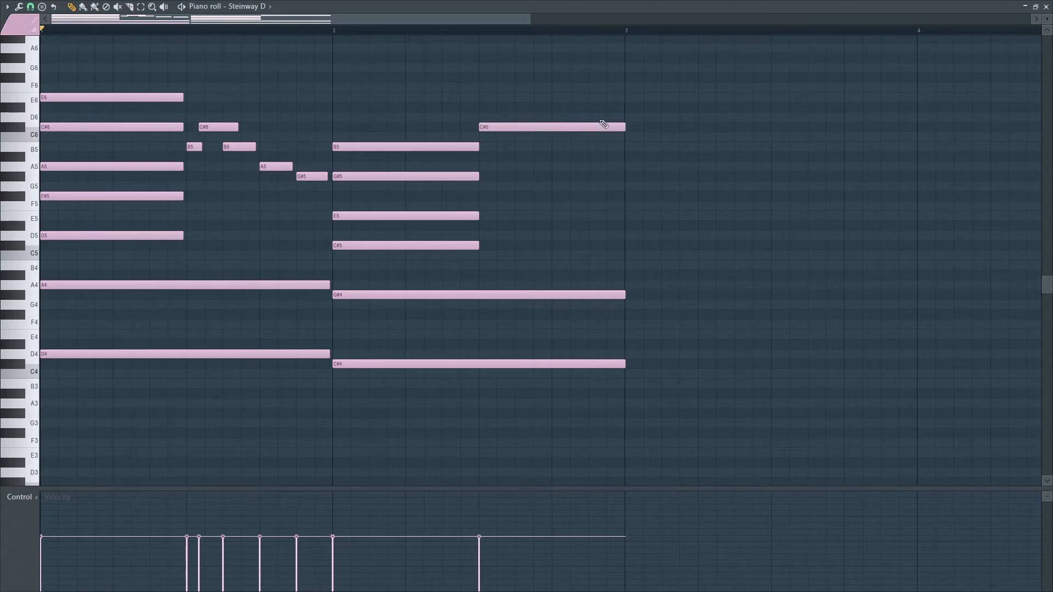
drag(619, 126, 573, 143)
key(space)
key(space)
key(space)
key(space)
key(space)
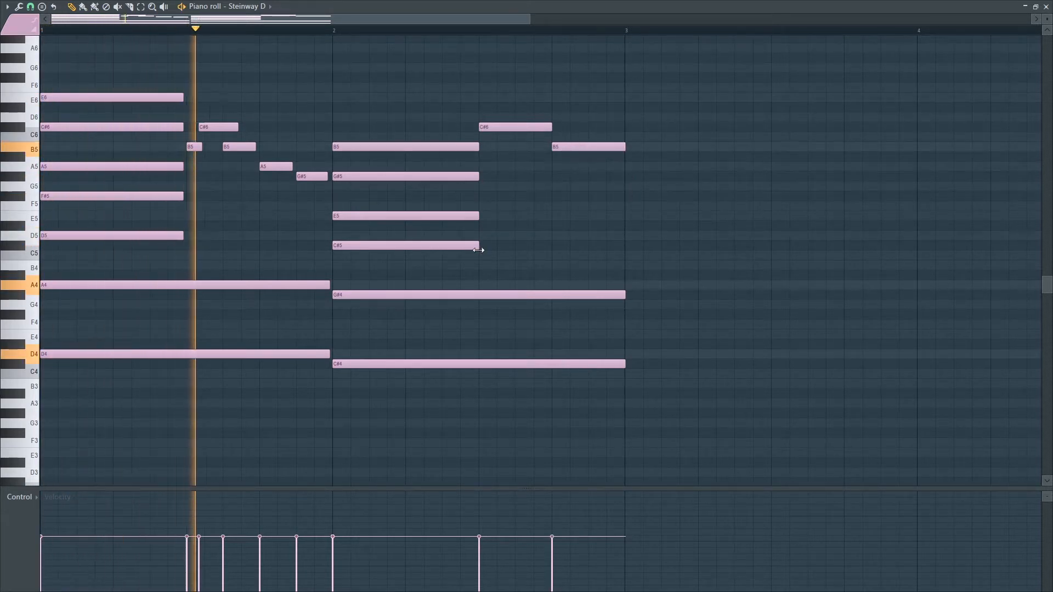
Lengthen the bar 2 C#5 to 3.5 beats and the E5 to 2.75 beats while listening to the progression.
drag(479, 245, 585, 252)
drag(479, 216, 532, 216)
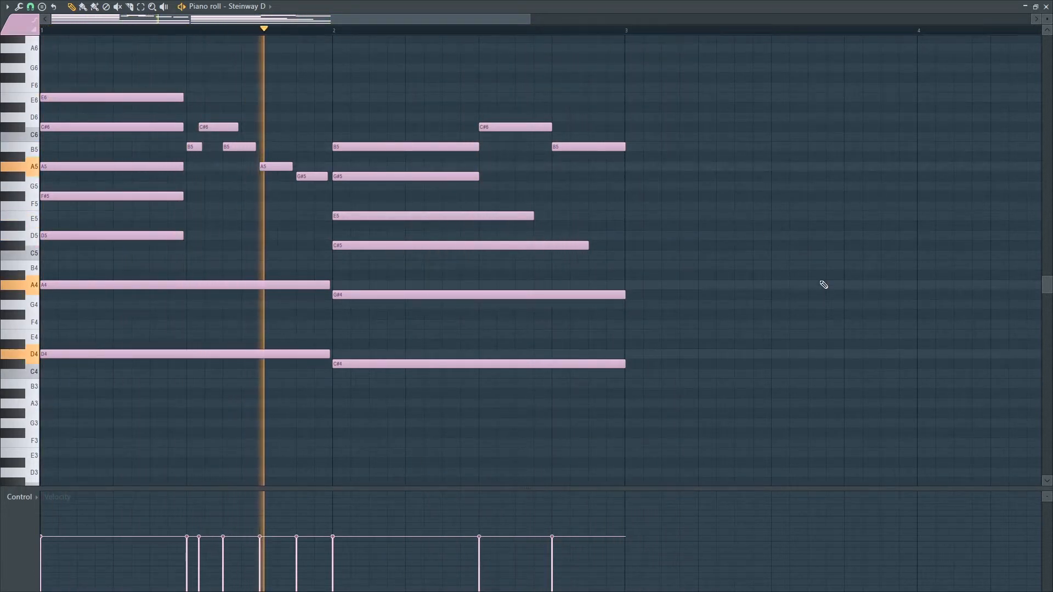
scroll(703, 254, down, 2)
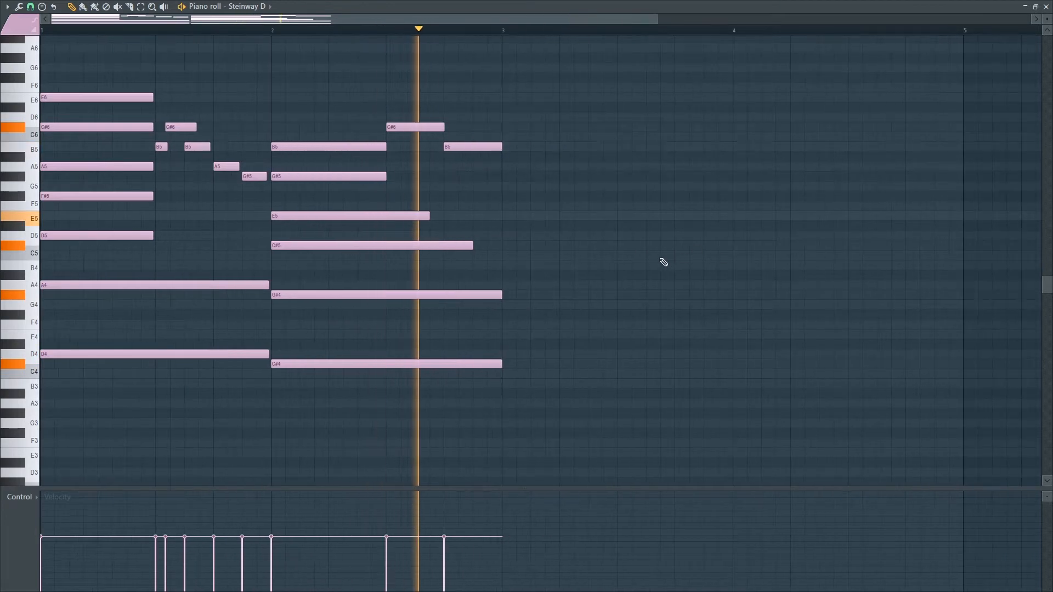
key(space)
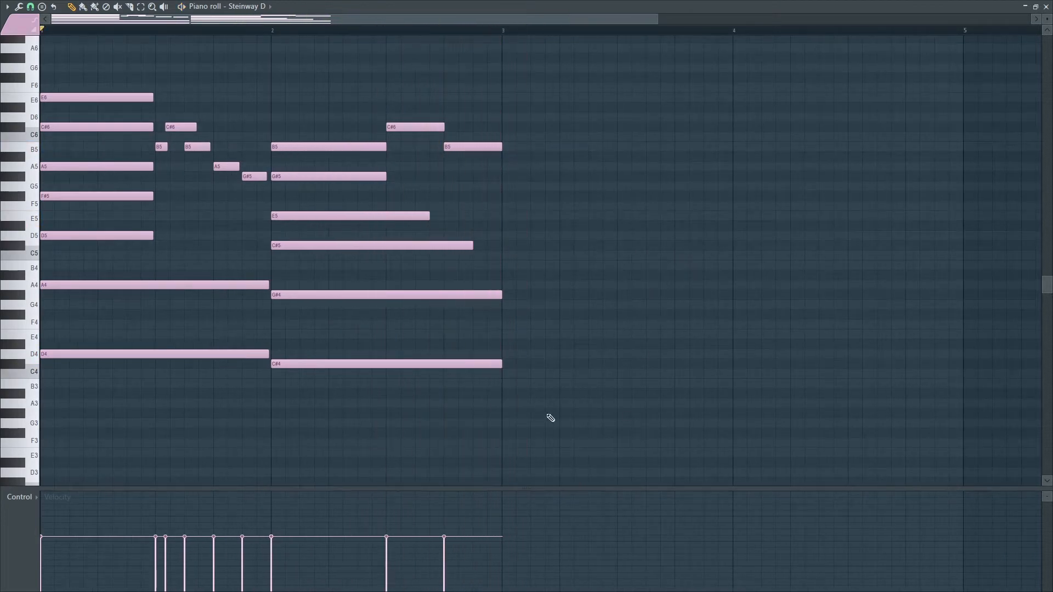
Lay a full-bar B3 note across bar 3 and set playback to start from the middle of bar 2.
click(504, 384)
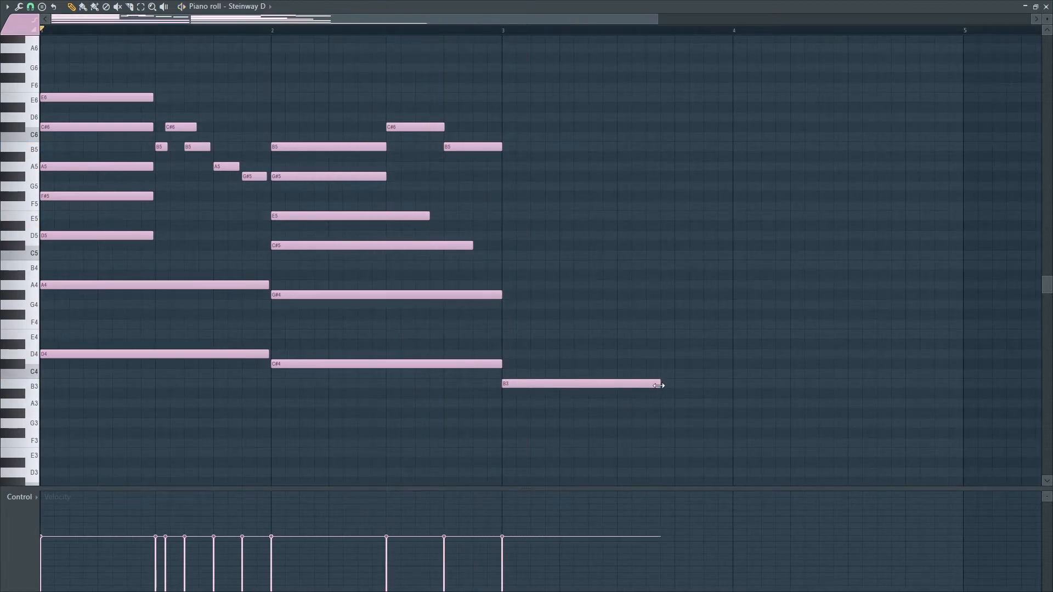
drag(658, 385, 722, 388)
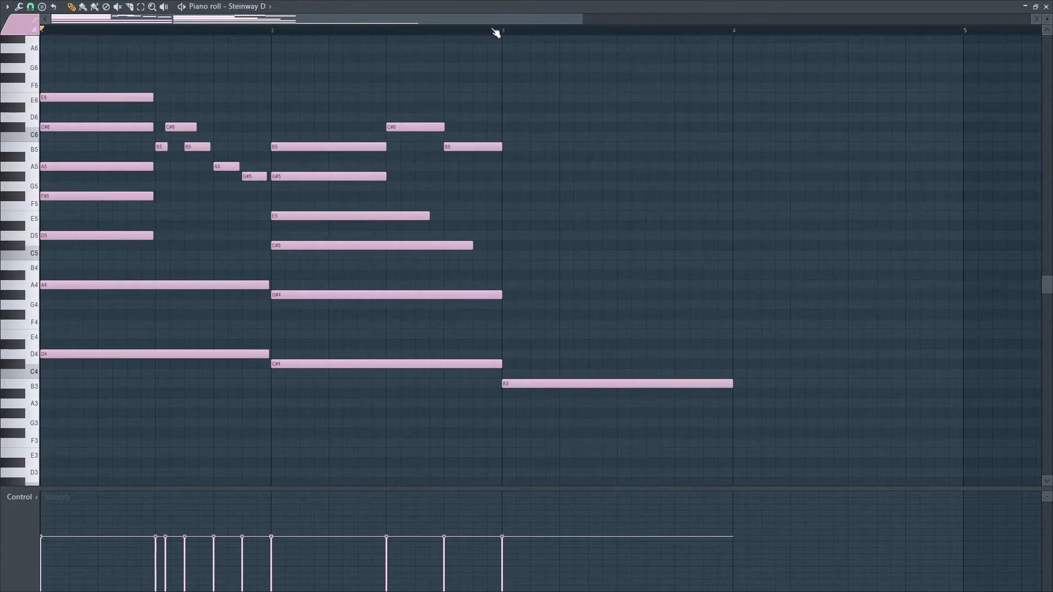
click(436, 34)
click(406, 34)
click(406, 38)
right_click(409, 39)
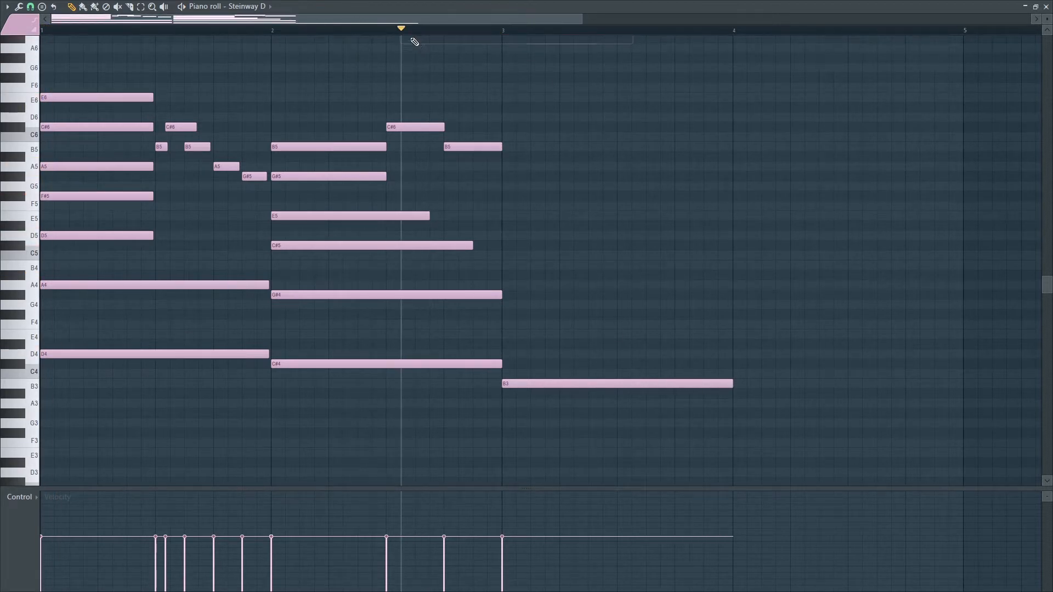
click(394, 33)
key(space)
key(space)
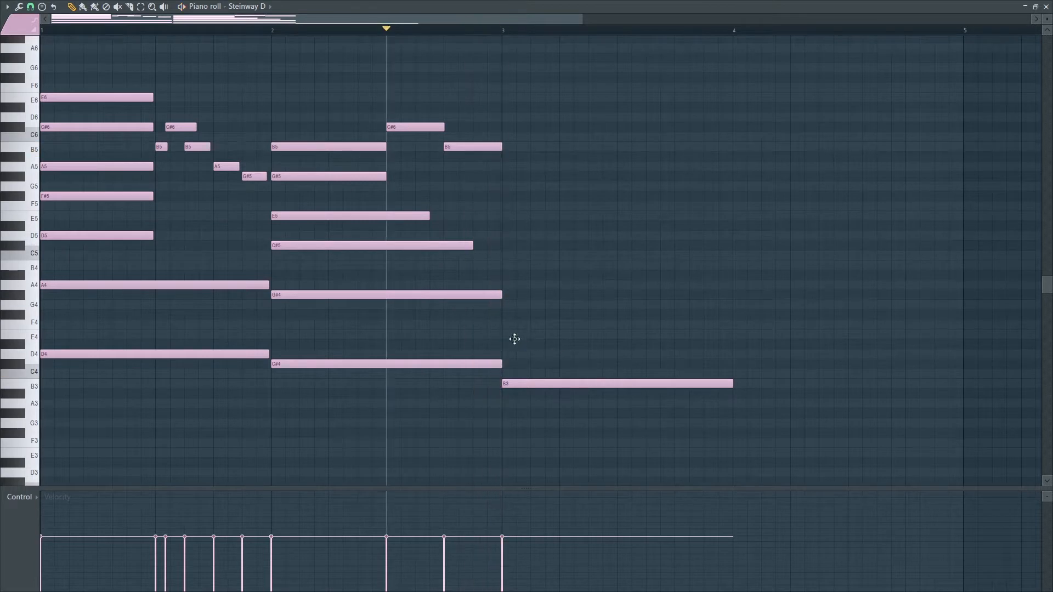
click(516, 335)
click(561, 344)
drag(562, 344, 505, 344)
right_click(561, 345)
right_click(525, 335)
Stack full-bar F#4 and B4 notes above the B3 in bar 3 and audition them from mid bar 2.
click(502, 315)
click(543, 275)
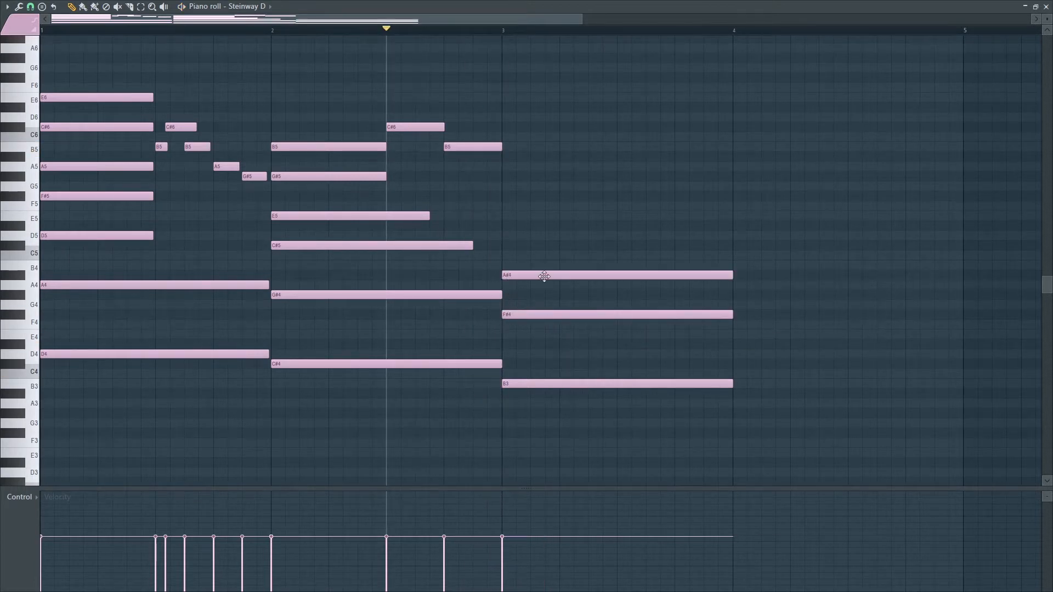
drag(543, 275, 541, 262)
key(space)
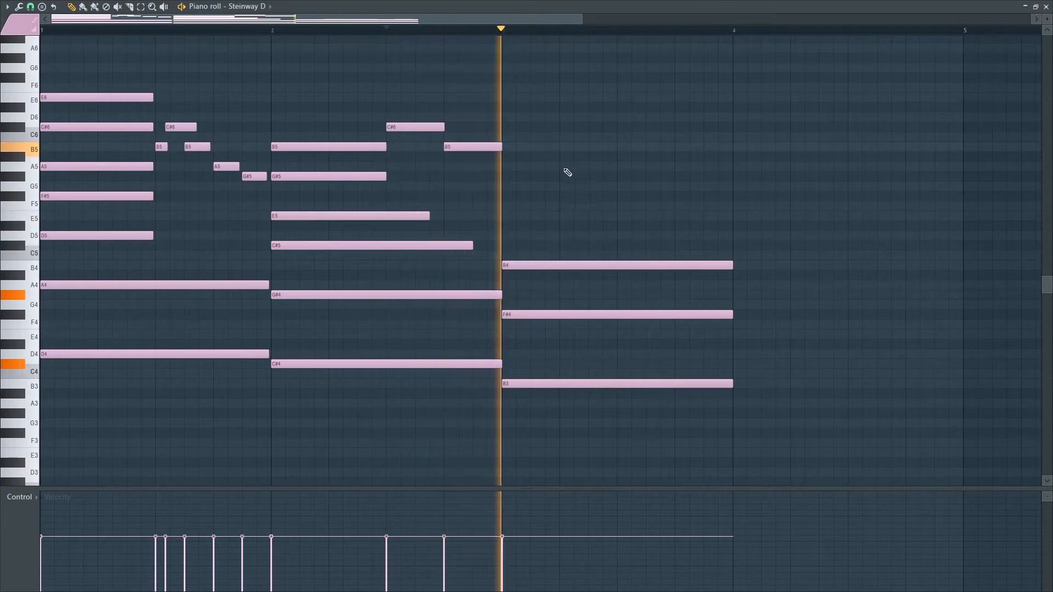
key(space)
Add full-bar D5 and F#5 notes to the bar 3 chord, auditioning the additions.
click(520, 236)
drag(554, 236, 542, 236)
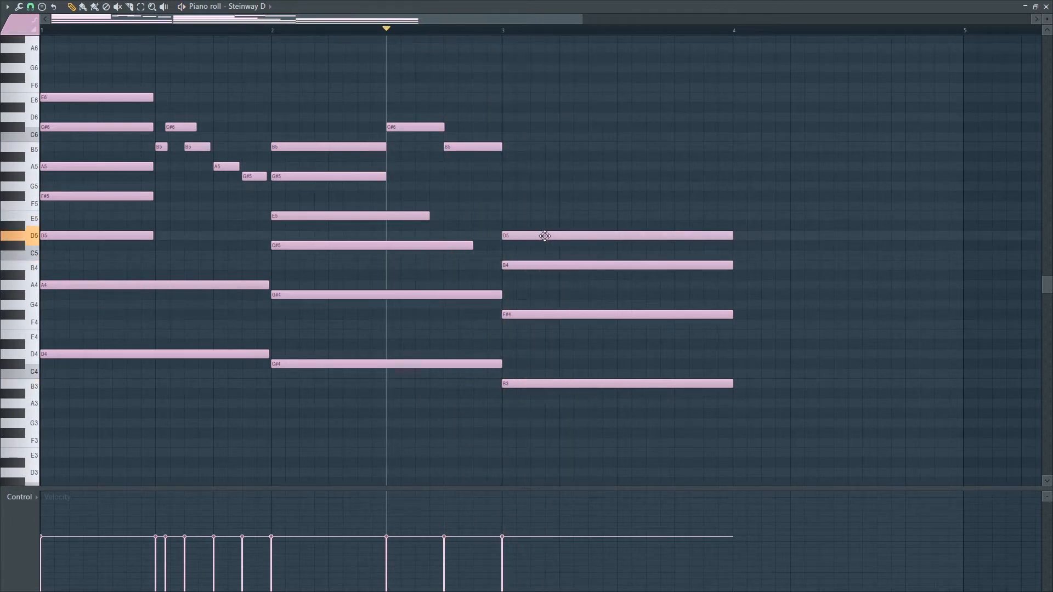
key(space)
click(532, 196)
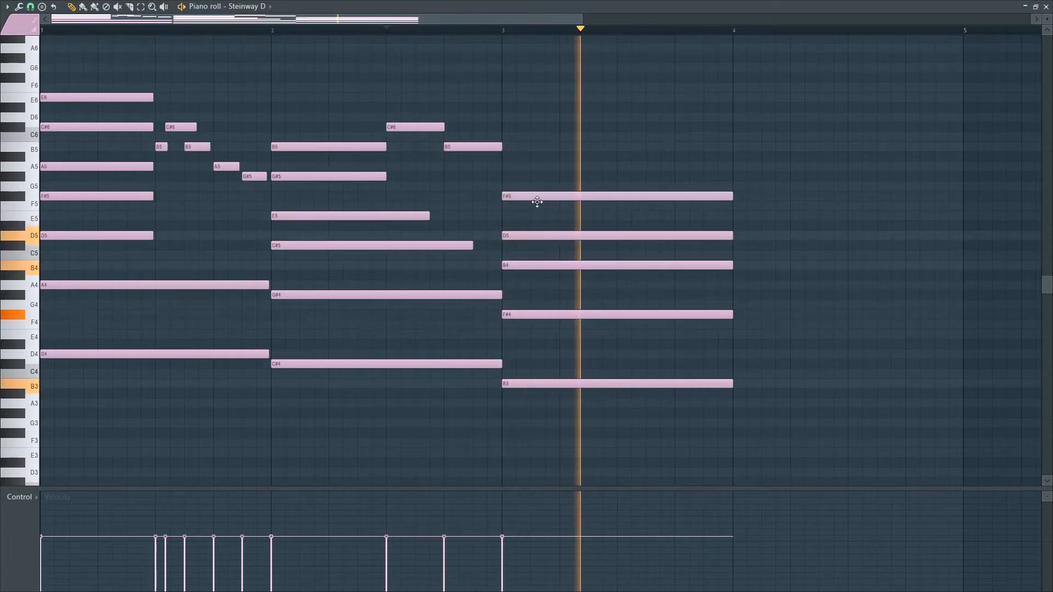
key(space)
key(space)
key(space)
Top the bar 3 chord with a full-bar C#6 note and audition it.
click(535, 147)
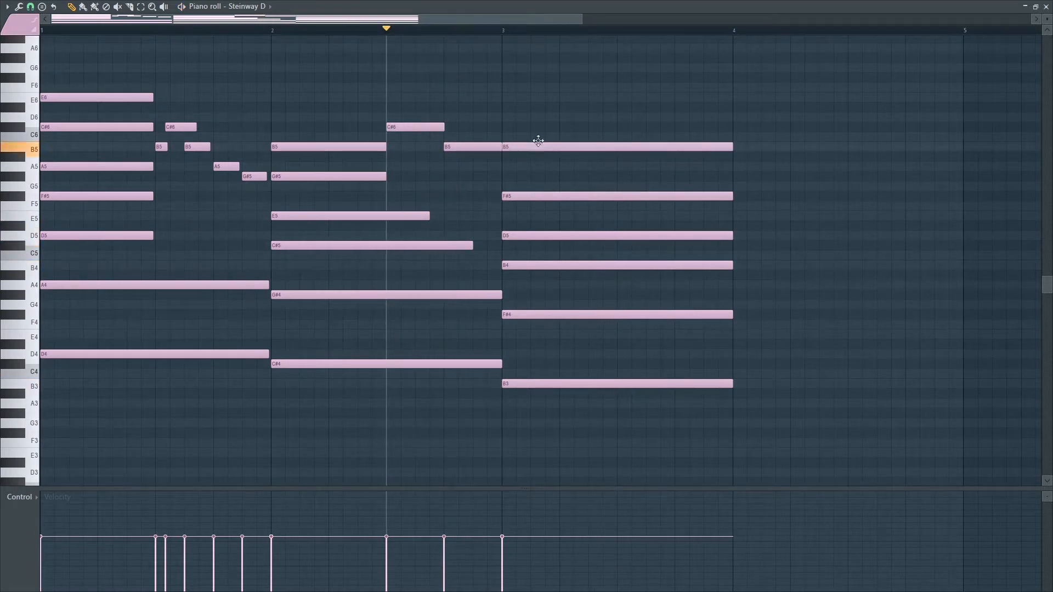
drag(536, 146, 536, 127)
key(space)
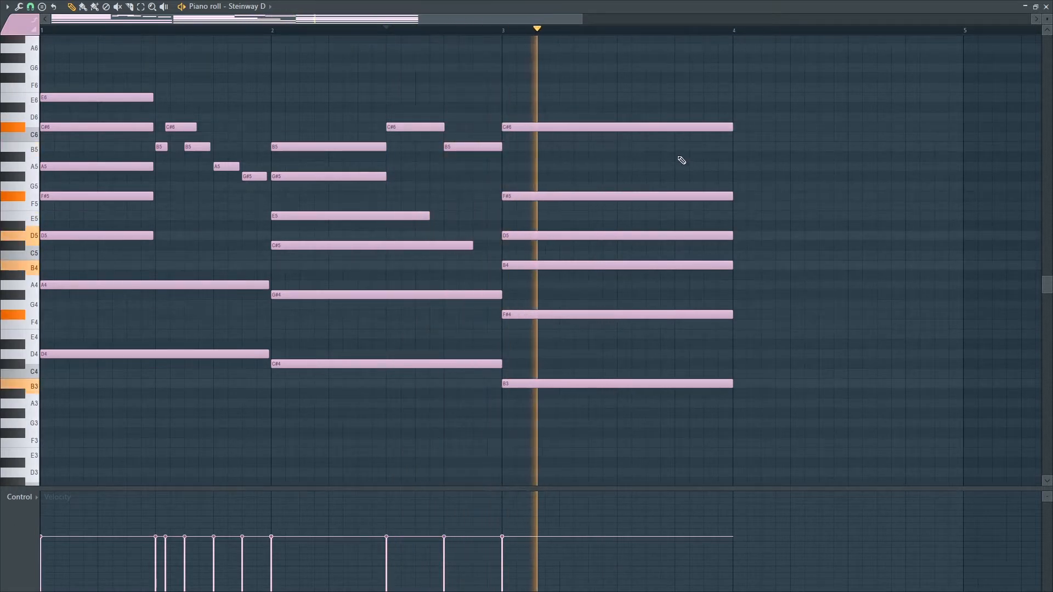
key(space)
Play back the progression from late in bar 1 through the bar 3 chord.
click(228, 31)
key(space)
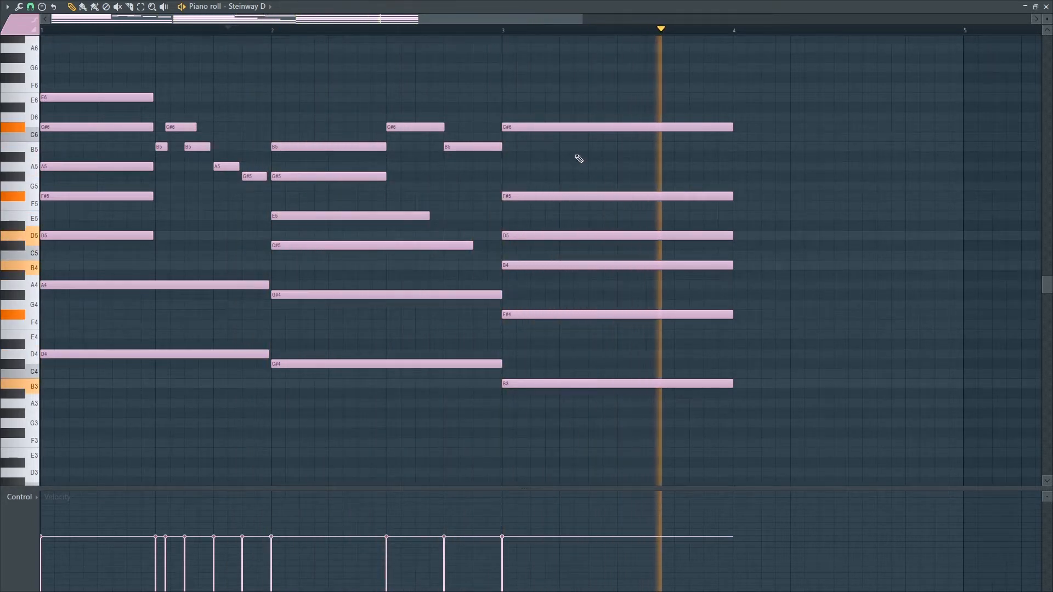
key(space)
Place a half-bar F#4 note at the start of bar 4 and audition it from just before the bar.
scroll(559, 336, down, 1)
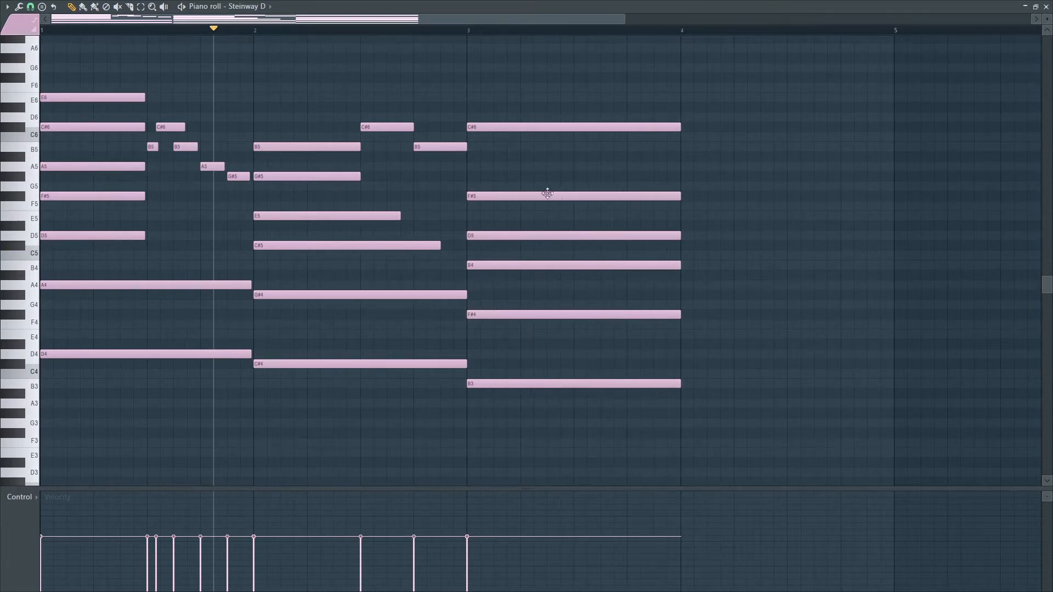
scroll(684, 200, down, 2)
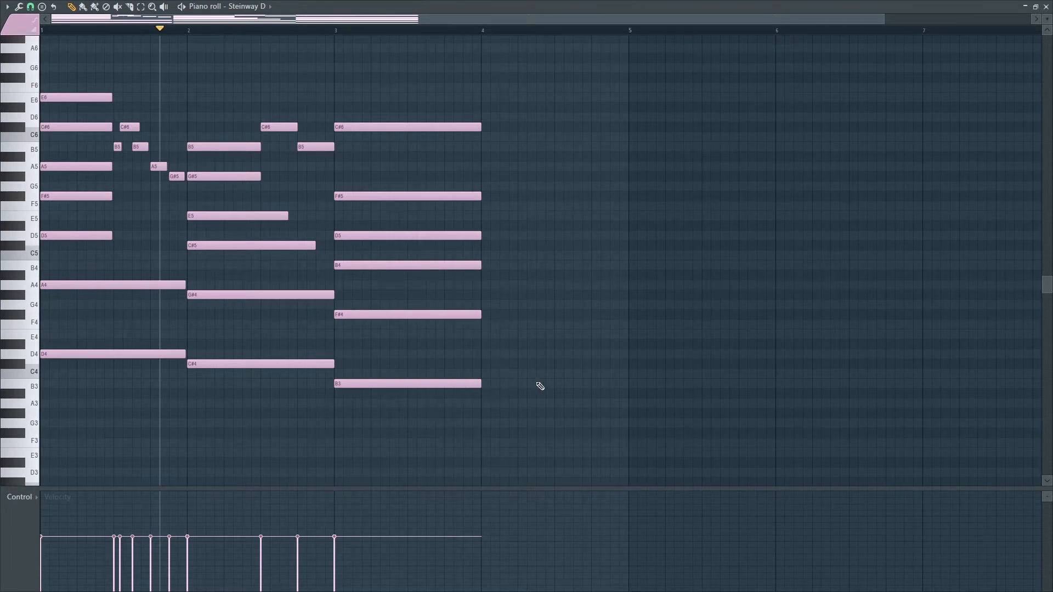
click(486, 314)
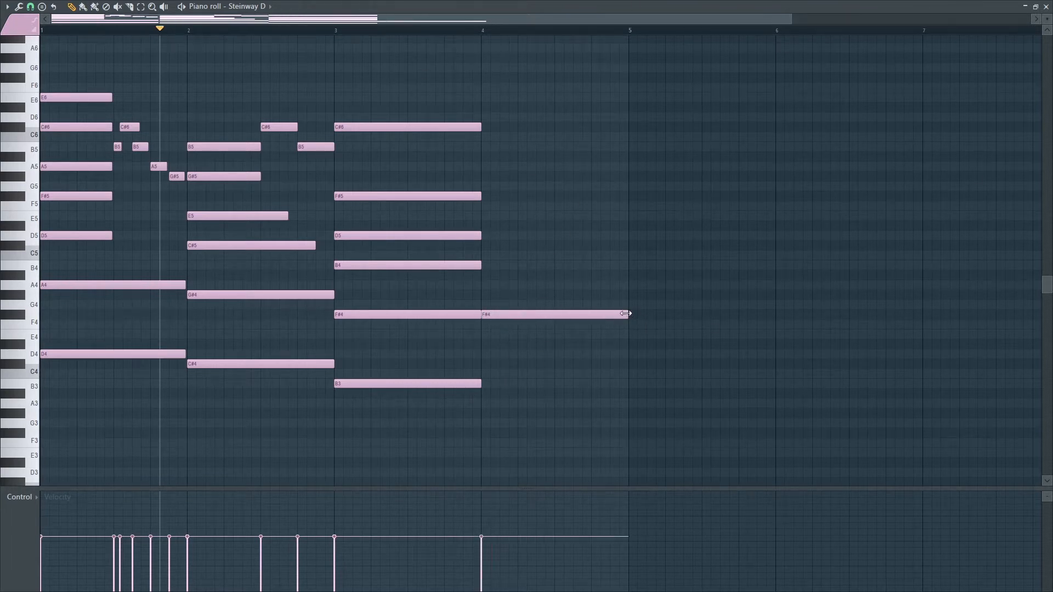
drag(625, 314, 554, 315)
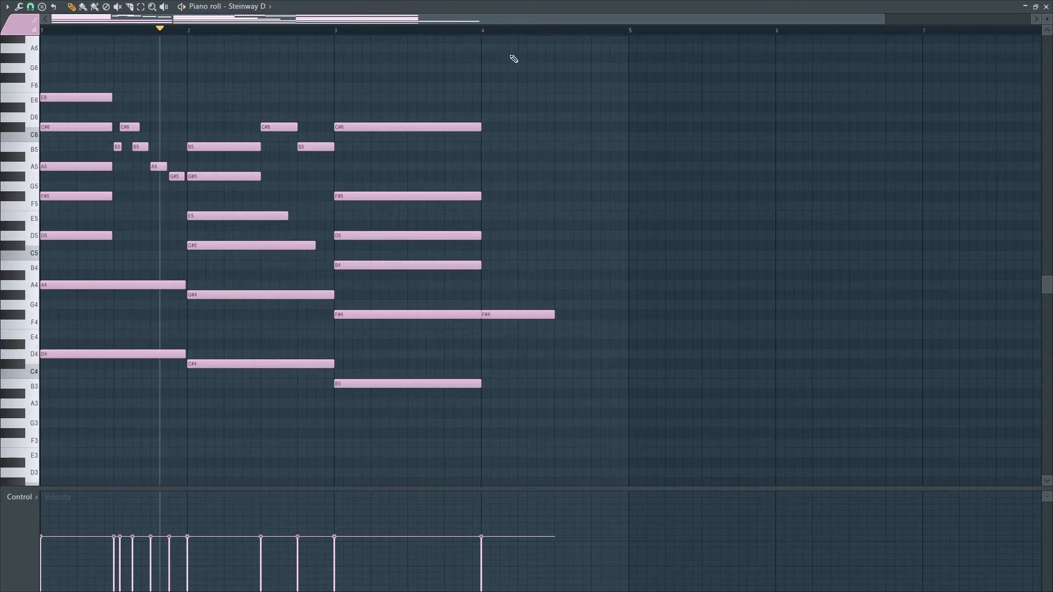
click(478, 27)
key(space)
key(space)
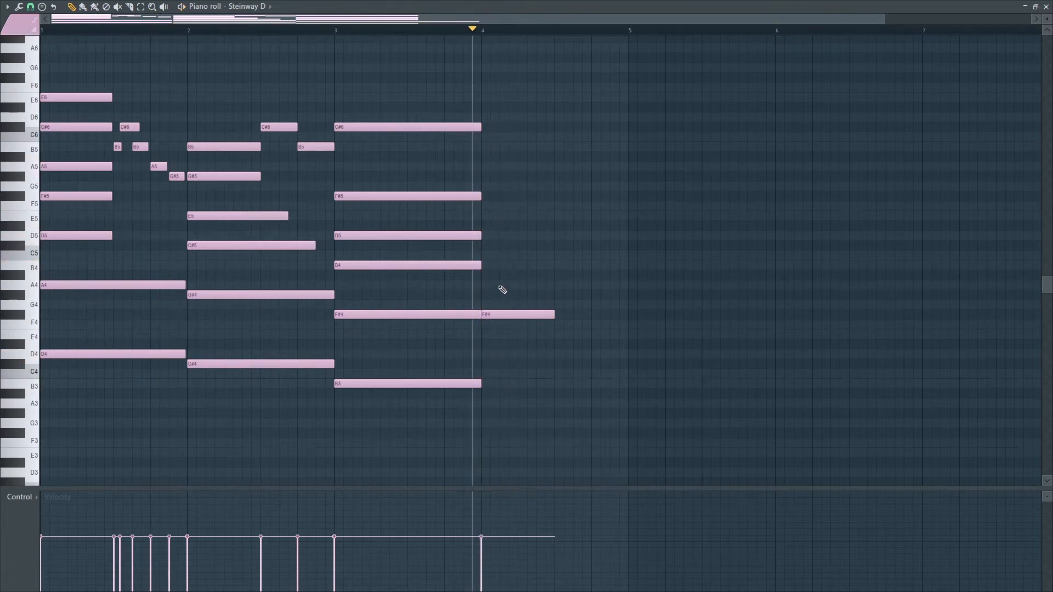
Stack half-bar B4, D5 and F#5 notes above the F#4 in bar 4, auditioning the additions.
click(497, 276)
drag(497, 277, 497, 267)
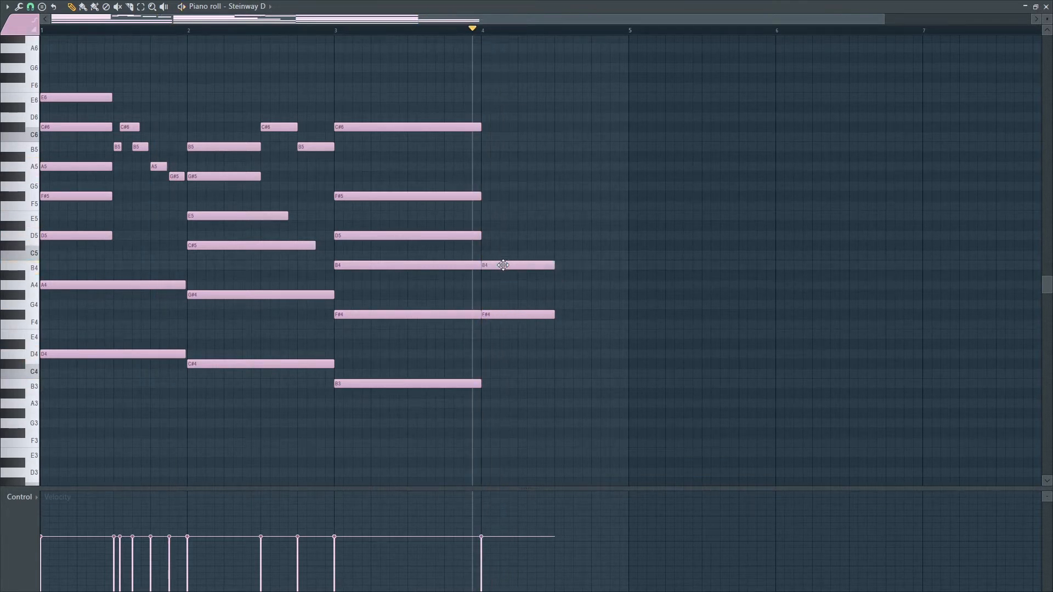
key(space)
key(space)
click(501, 236)
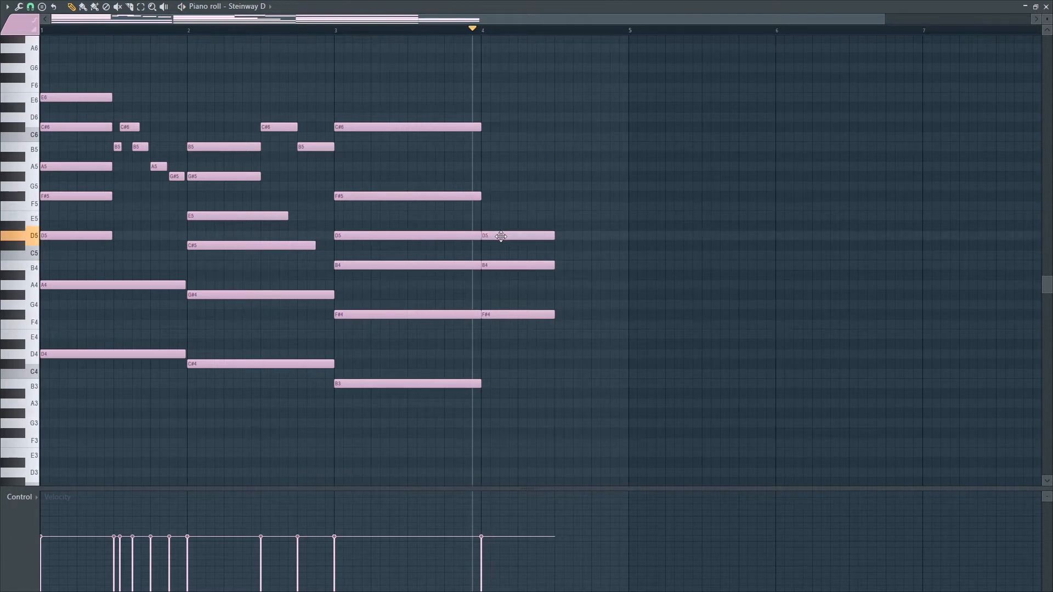
key(space)
drag(501, 236, 523, 235)
click(491, 197)
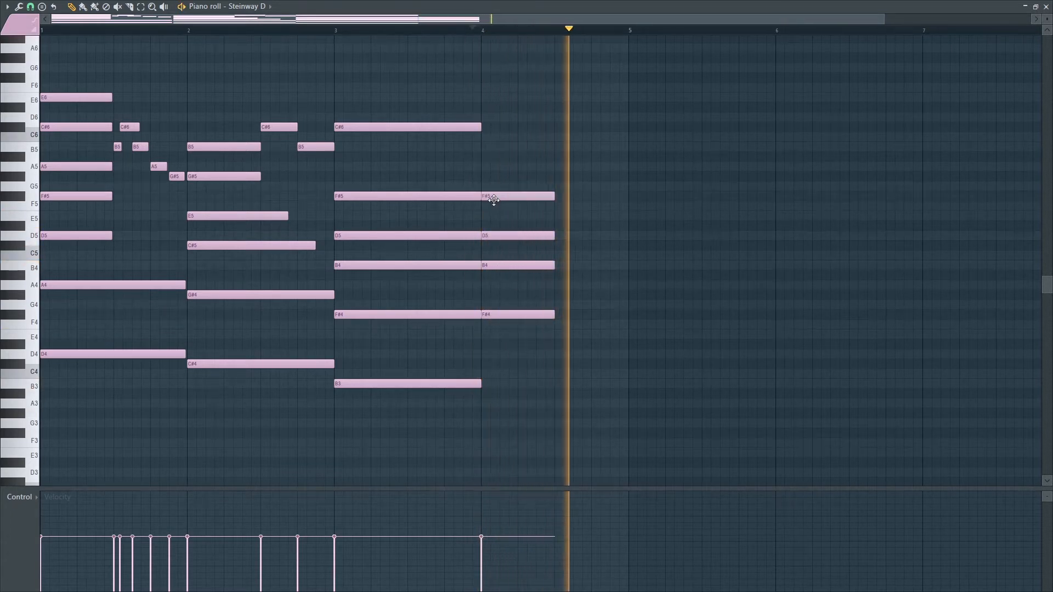
key(space)
Top the bar 4 chord with a half-bar B5 note and audition it.
click(488, 156)
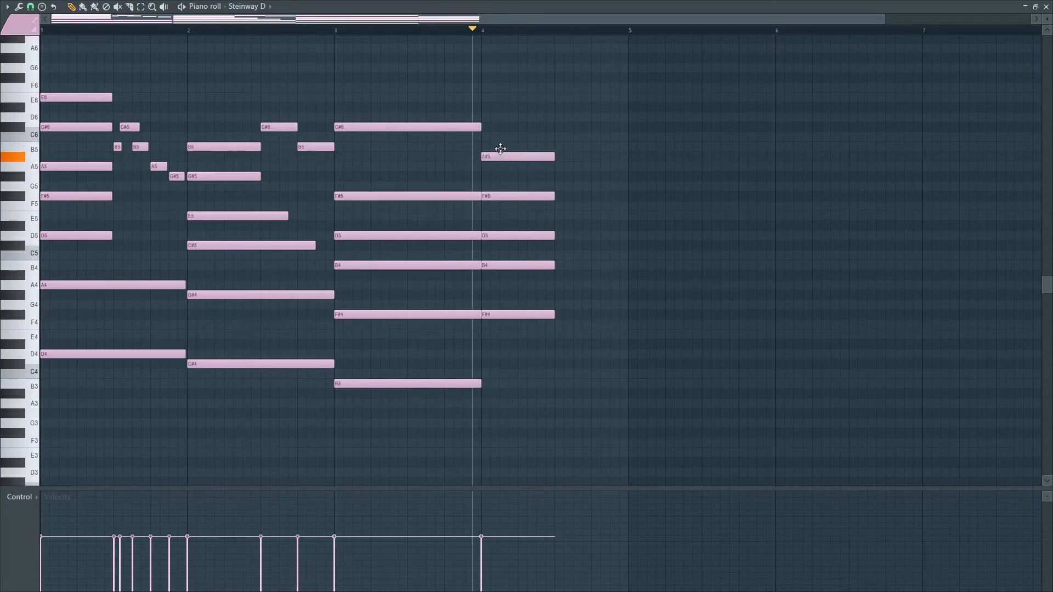
drag(500, 149, 500, 145)
key(space)
key(space)
Duplicate the half-bar chord into the second half of bar 4, raise the copy's top note to C#6, and audition it.
drag(565, 358, 582, 147)
click(589, 166)
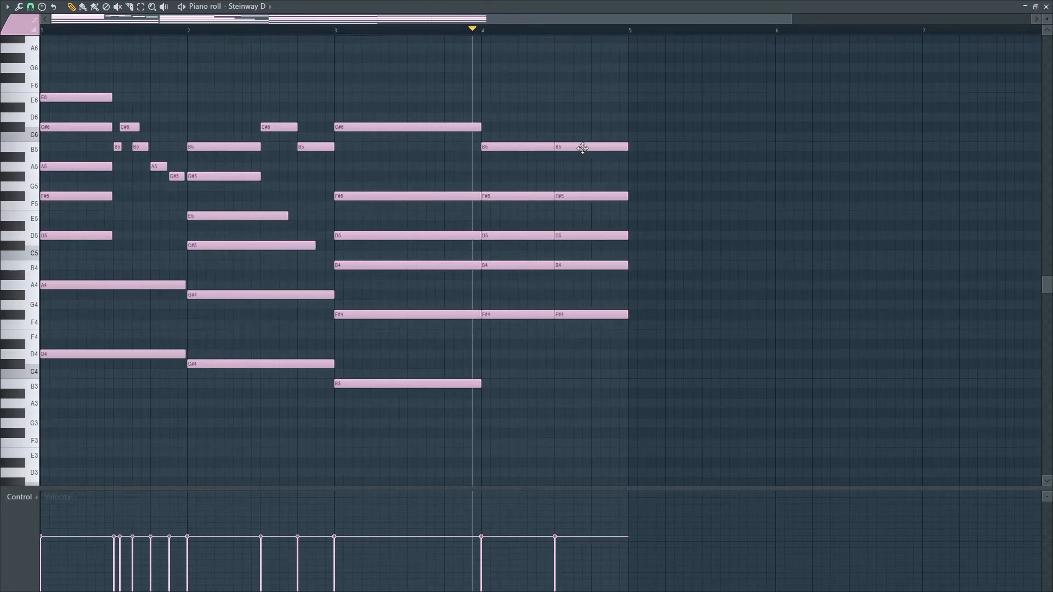
drag(583, 148, 587, 127)
key(space)
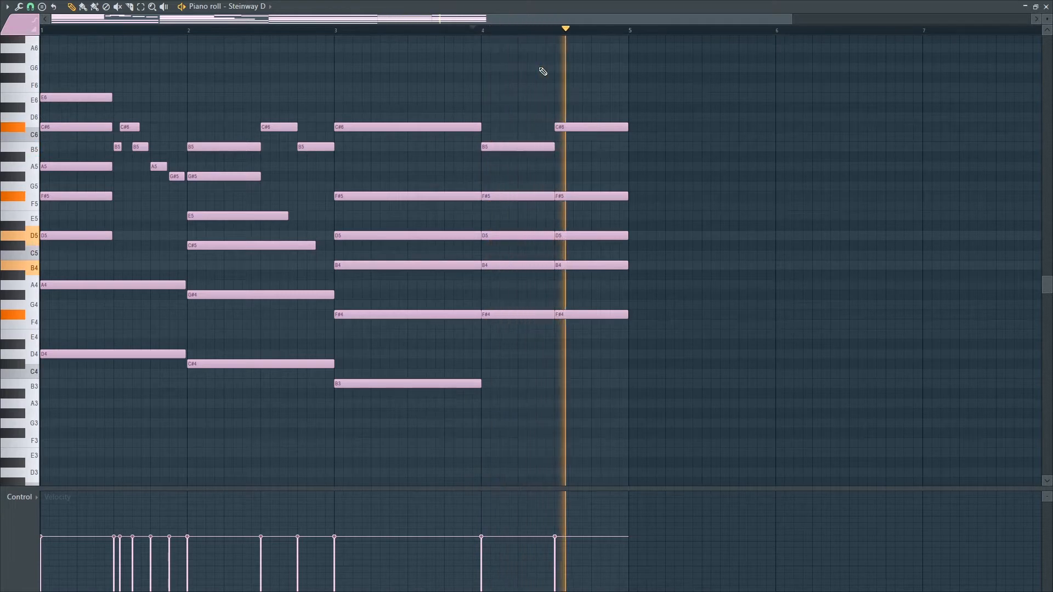
key(space)
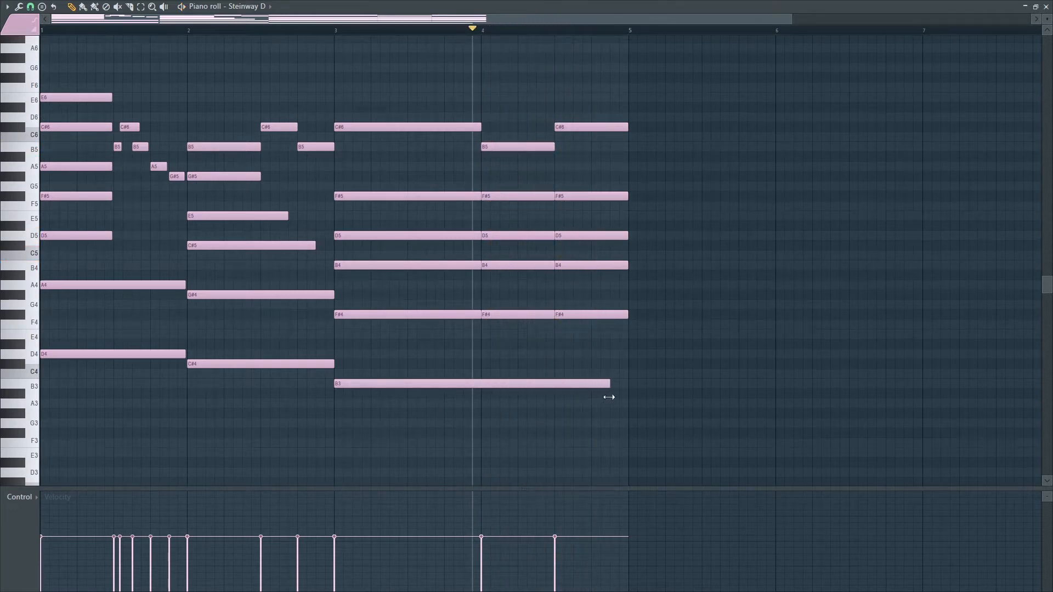
Lengthen the bar 3 B3 note to the end of bar 4 and audition the result.
drag(475, 399, 533, 390)
key(space)
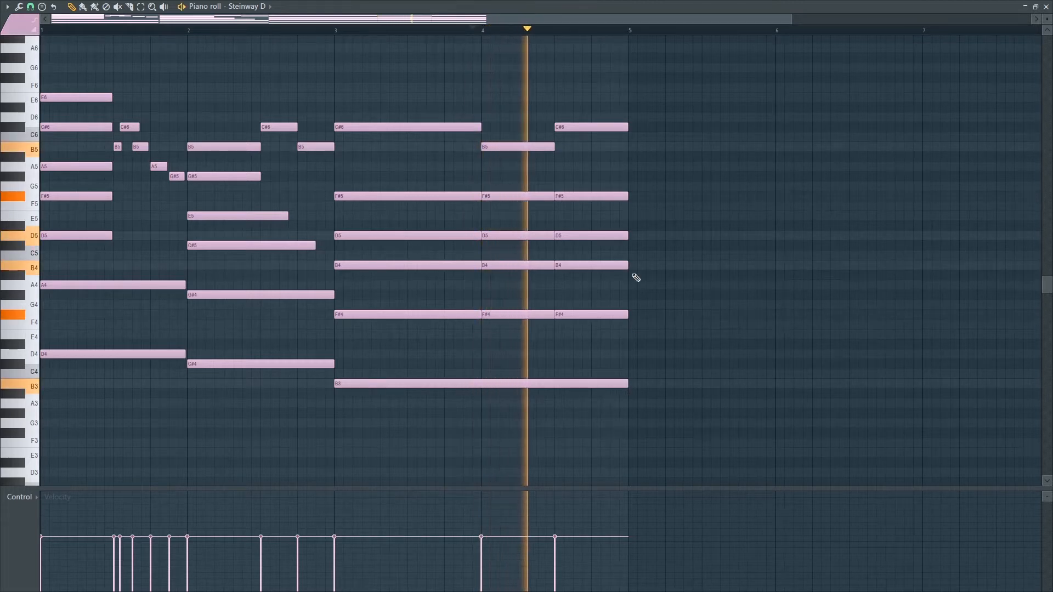
key(space)
Replace the repeated F#4 in bar 4 with a single full-bar F#4 note and play the bar back.
right_click(586, 315)
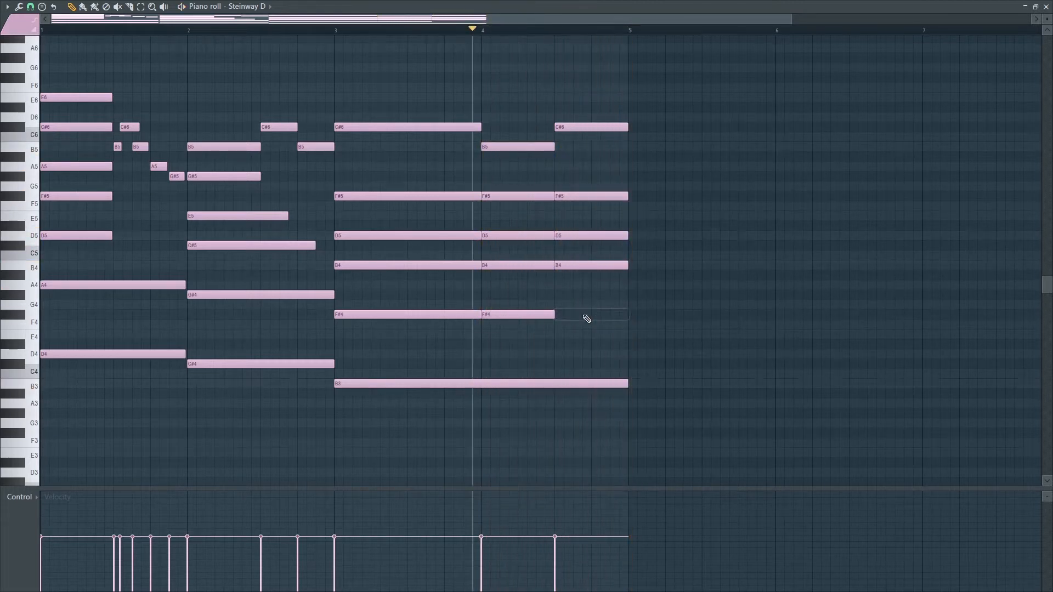
key(space)
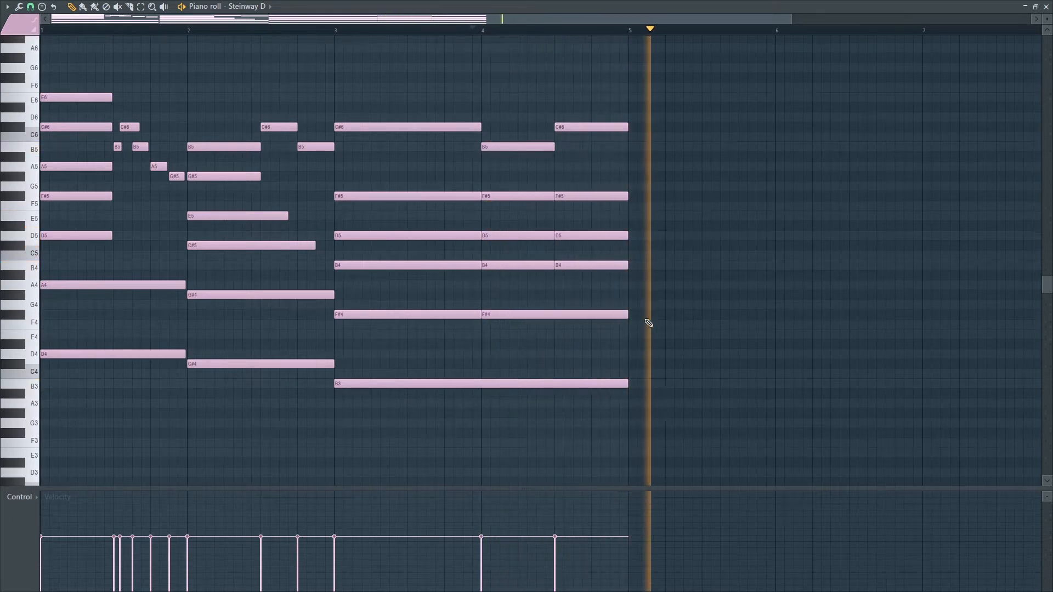
key(space)
Strum all the notes of the four-bar progression with a slight start-time offset and play the result.
scroll(679, 320, up, 2)
scroll(675, 320, down, 7)
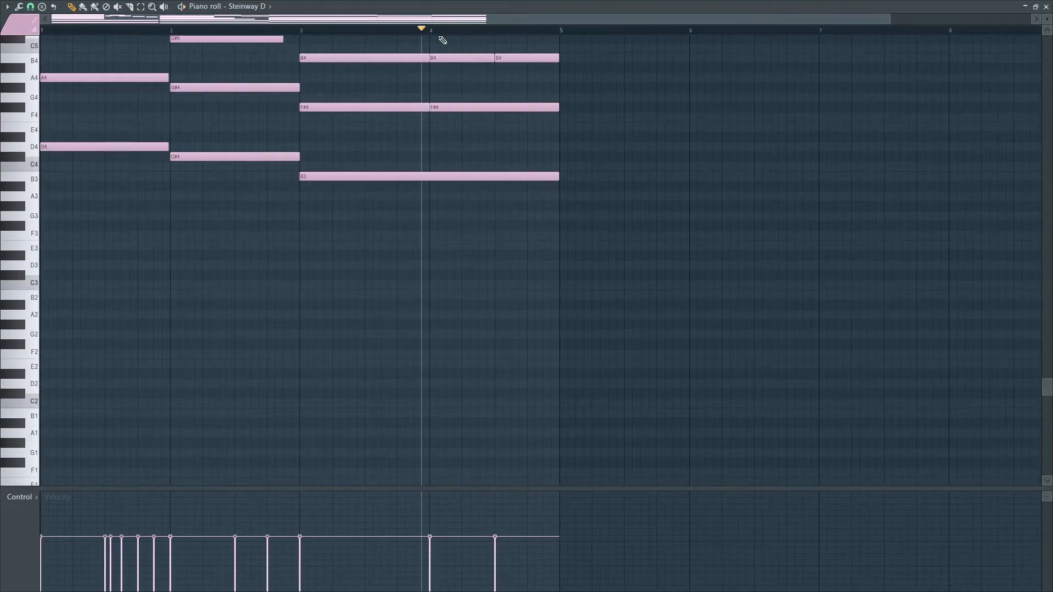
scroll(423, 203, up, 3)
scroll(424, 205, up, 3)
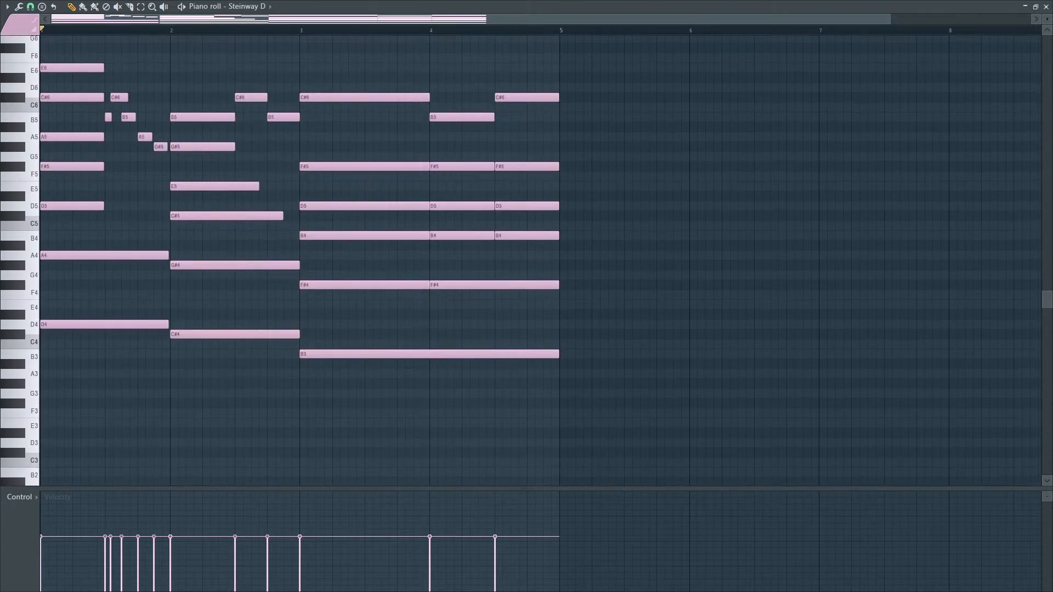
key(ctrl+a)
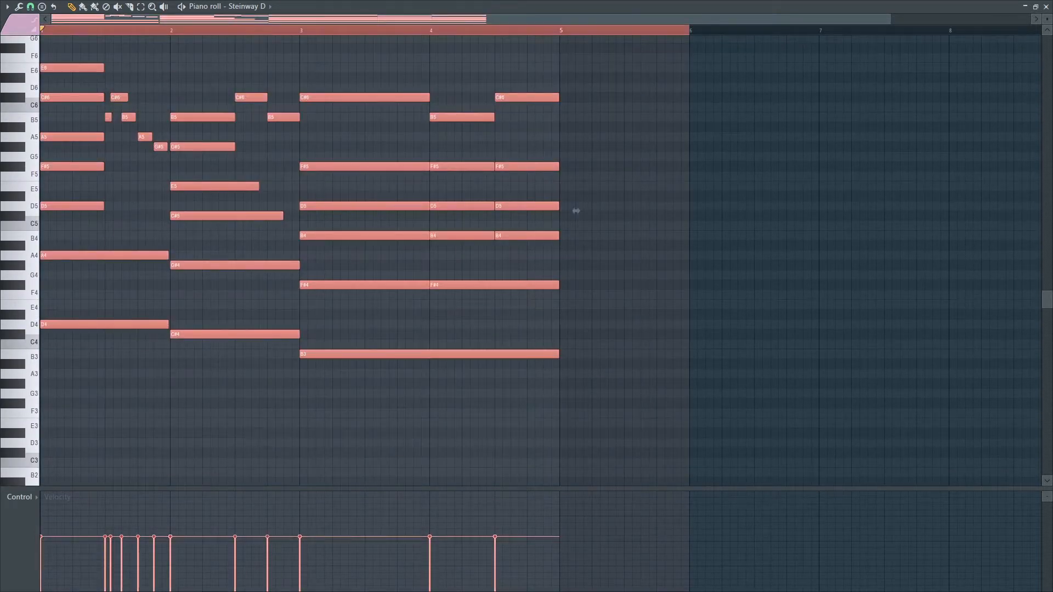
key(alt+s)
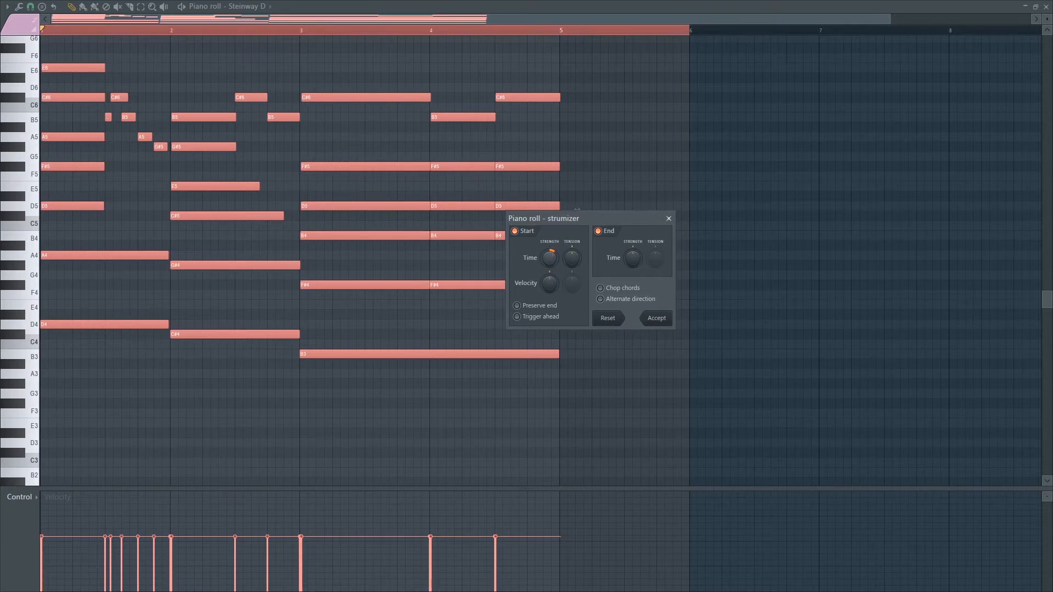
click(673, 323)
key(space)
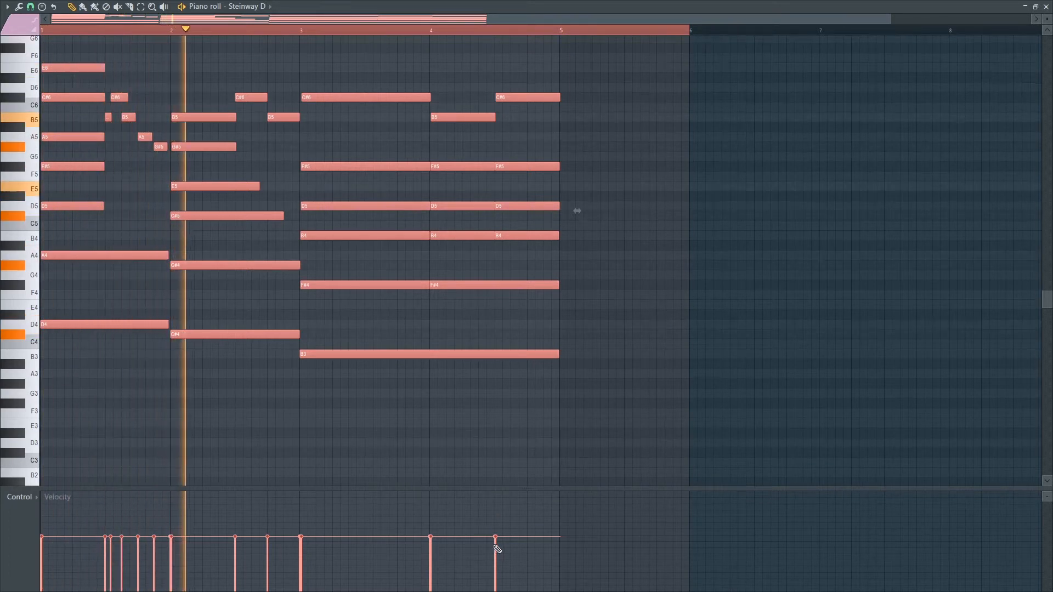
Stop playback and slice off the last chord's overhanging note ends at the start of bar 5.
scroll(580, 401, up, 3)
scroll(580, 400, up, 4)
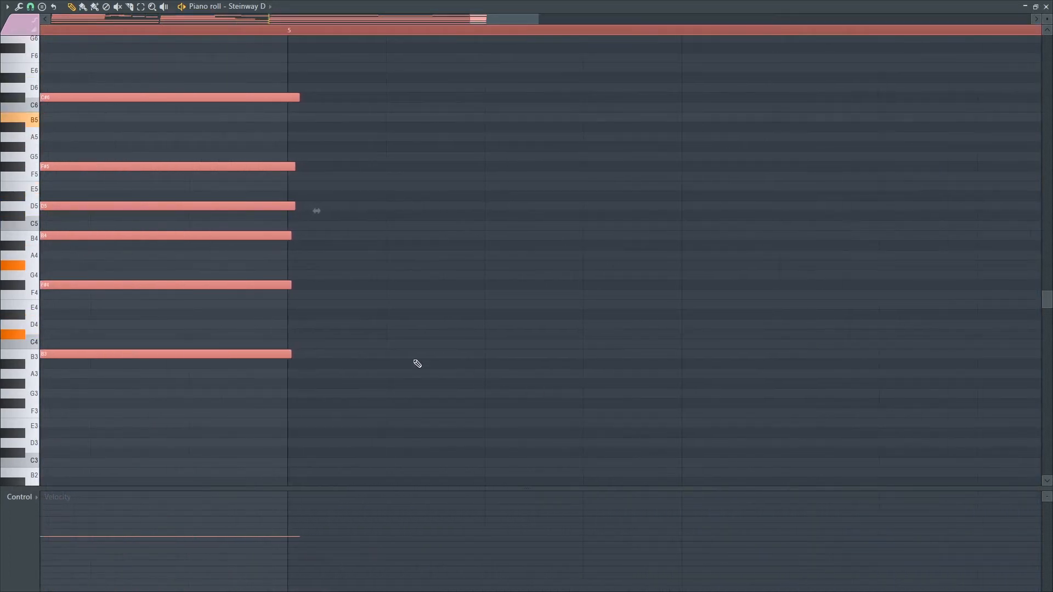
key(space)
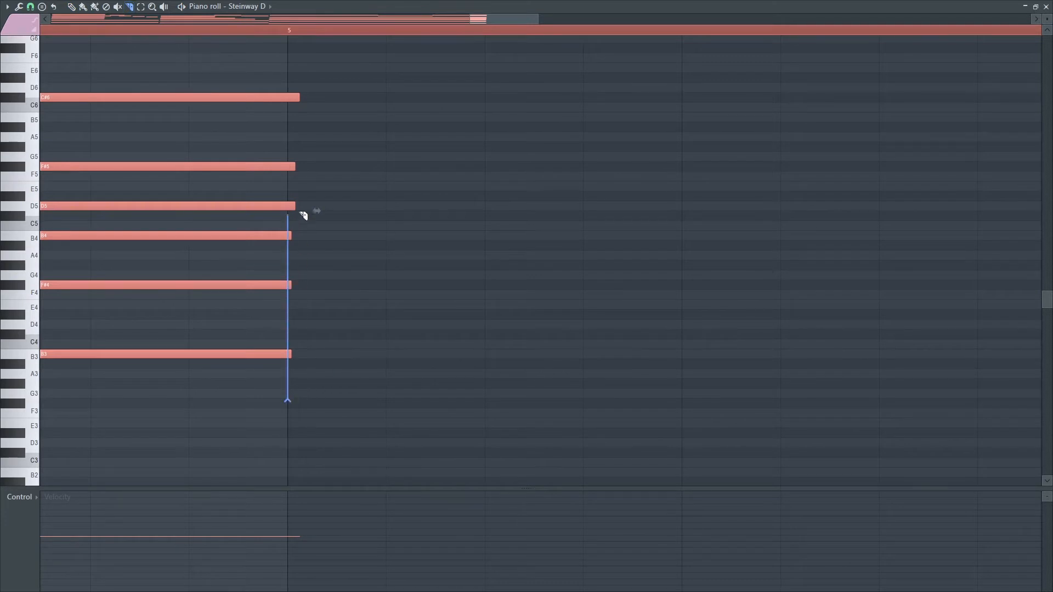
drag(307, 90, 305, 95)
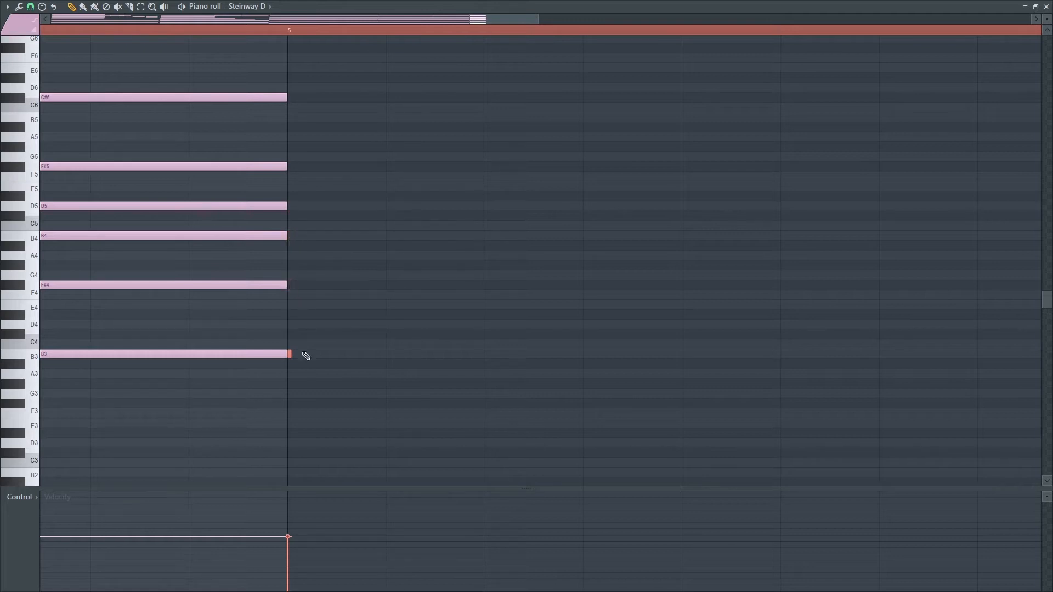
scroll(306, 304, down, 5)
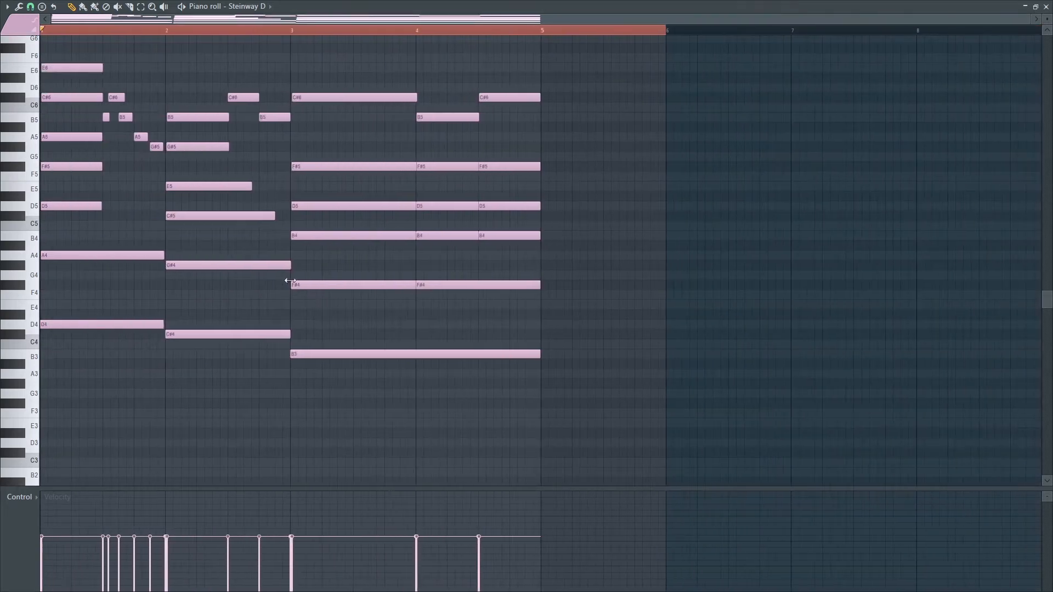
Redraw the note velocities unevenly across all four bars during playback, making the melody run and bar 2 softer.
key(space)
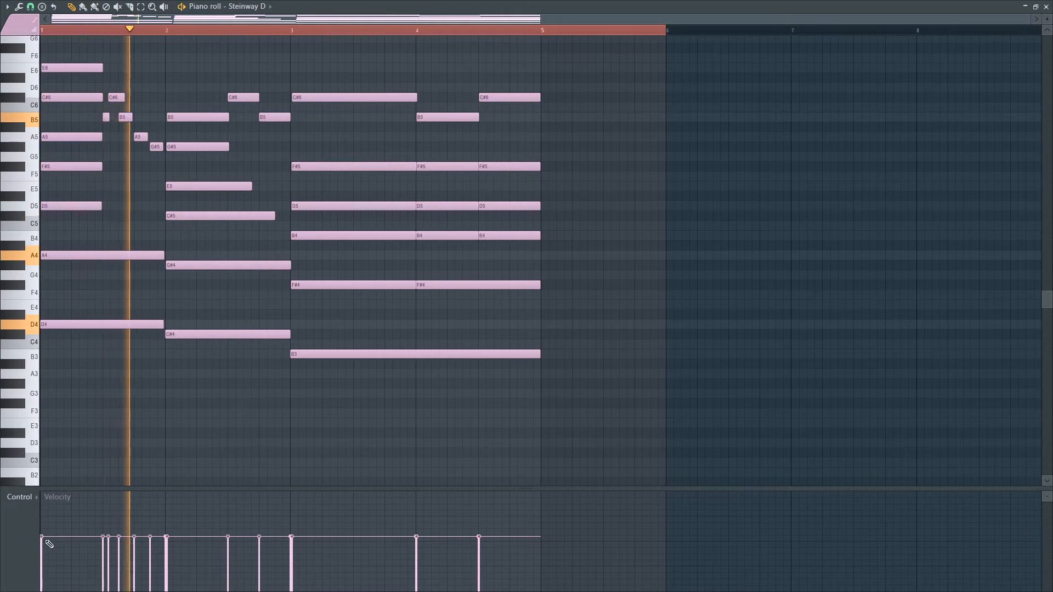
drag(41, 543, 541, 541)
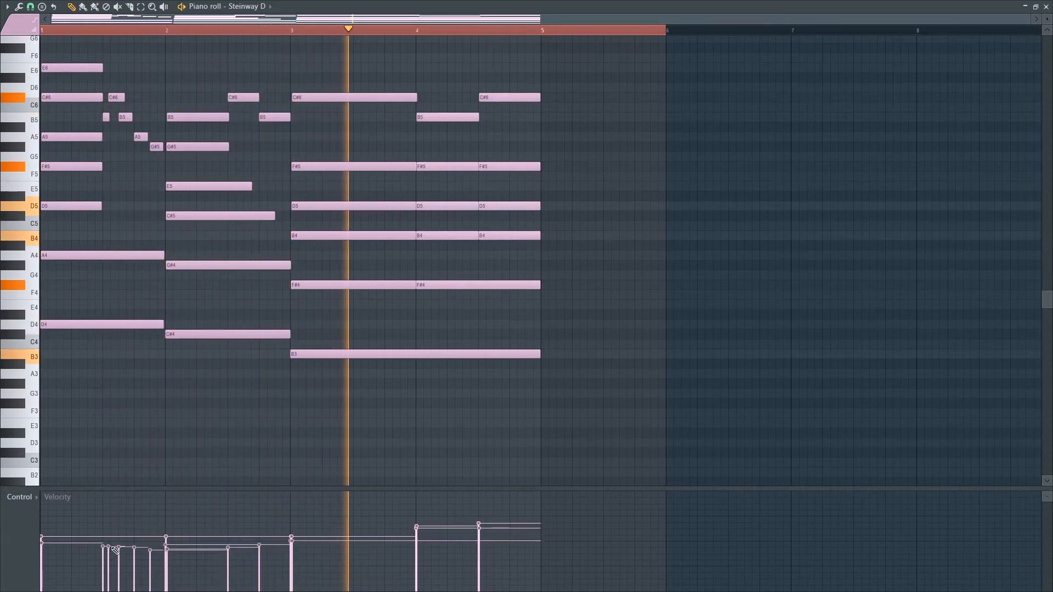
mouse_move(115, 551)
mouse_down()
mouse_move(348, 557)
mouse_move(482, 540)
mouse_up()
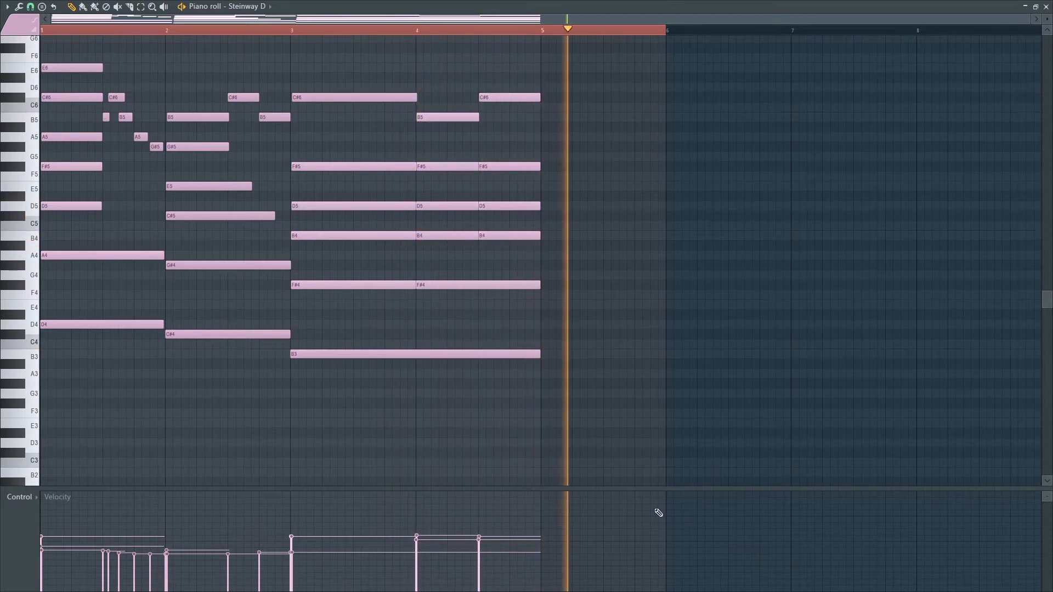
key(space)
Clear the time selection and play the progression from the start of bar 1.
scroll(617, 339, up, 10)
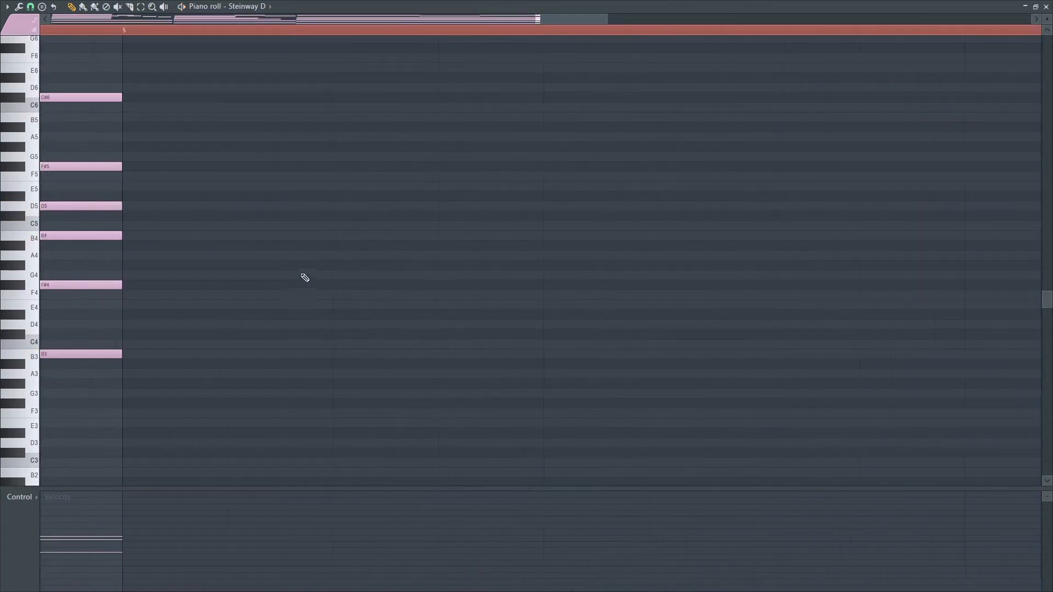
scroll(305, 278, down, 6)
click(373, 38)
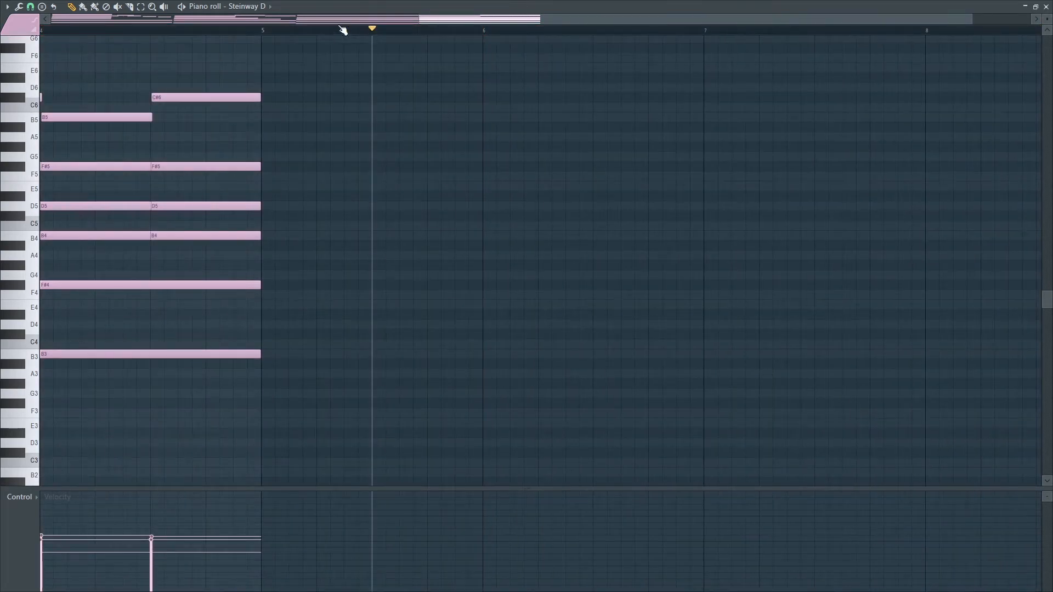
drag(288, 40, 1, 40)
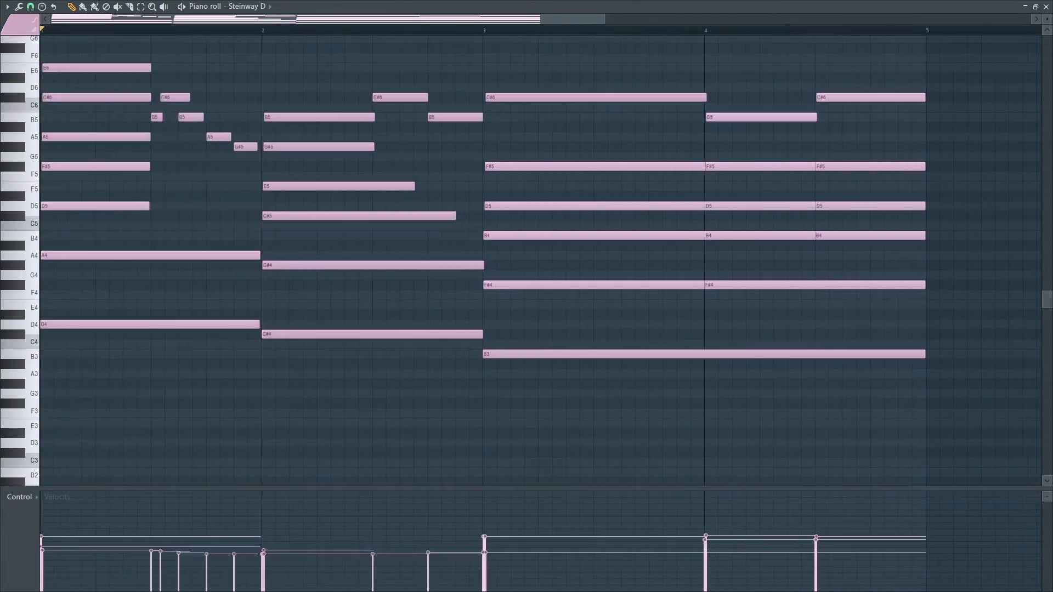
key(space)
scroll(265, 301, down, 2)
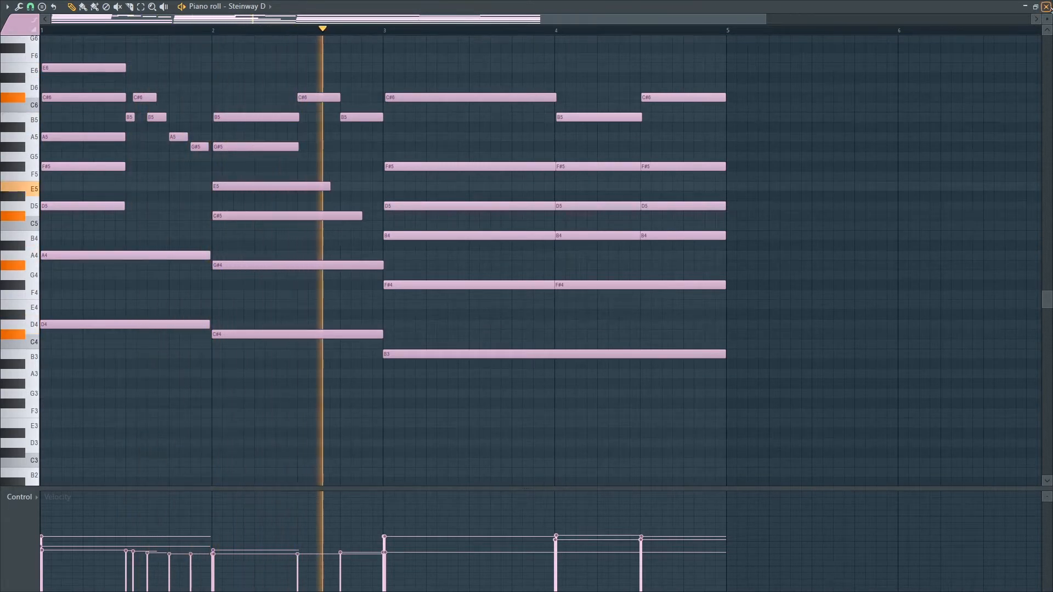
Lower the velocities of the bar 3 chord and both bar 4 chords slightly.
mouse_move(385, 539)
mouse_down()
mouse_move(376, 537)
mouse_move(385, 558)
mouse_move(385, 547)
mouse_up()
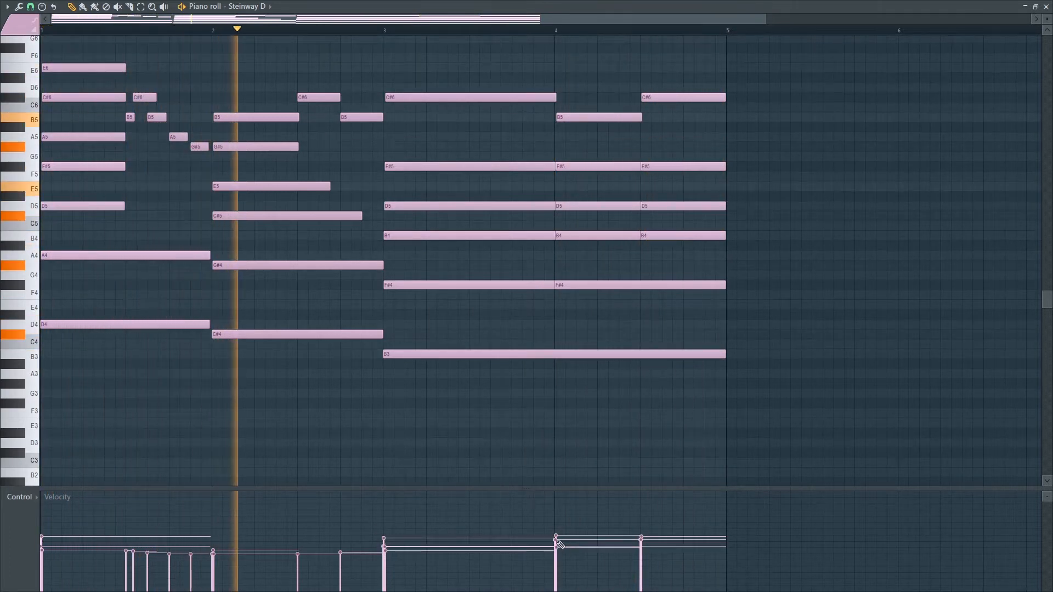
drag(556, 540, 557, 547)
drag(641, 540, 643, 548)
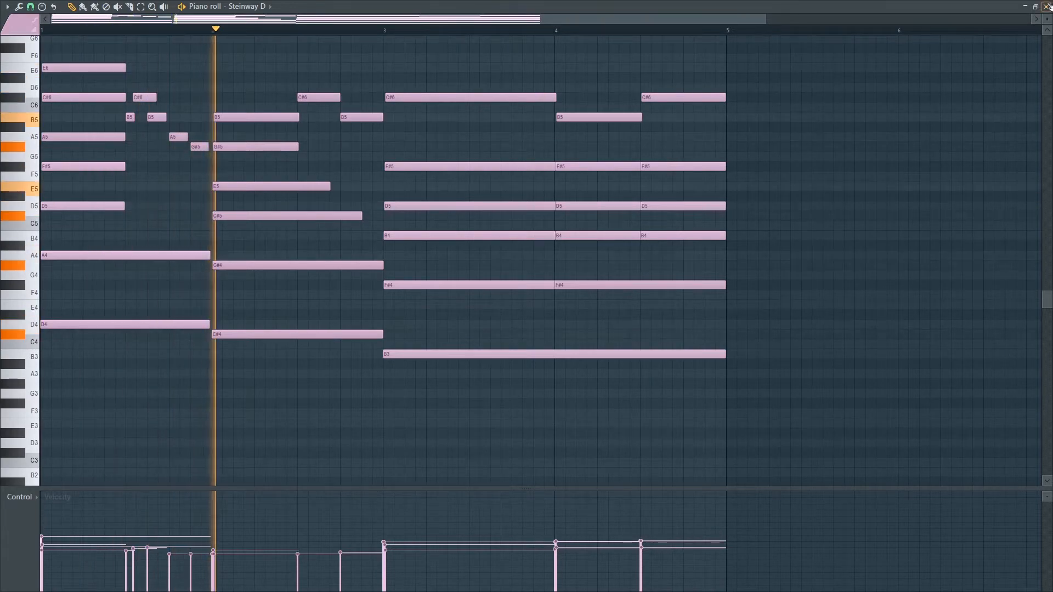
Rename mixer insert 1 as Piano and colour it red.
key(F7)
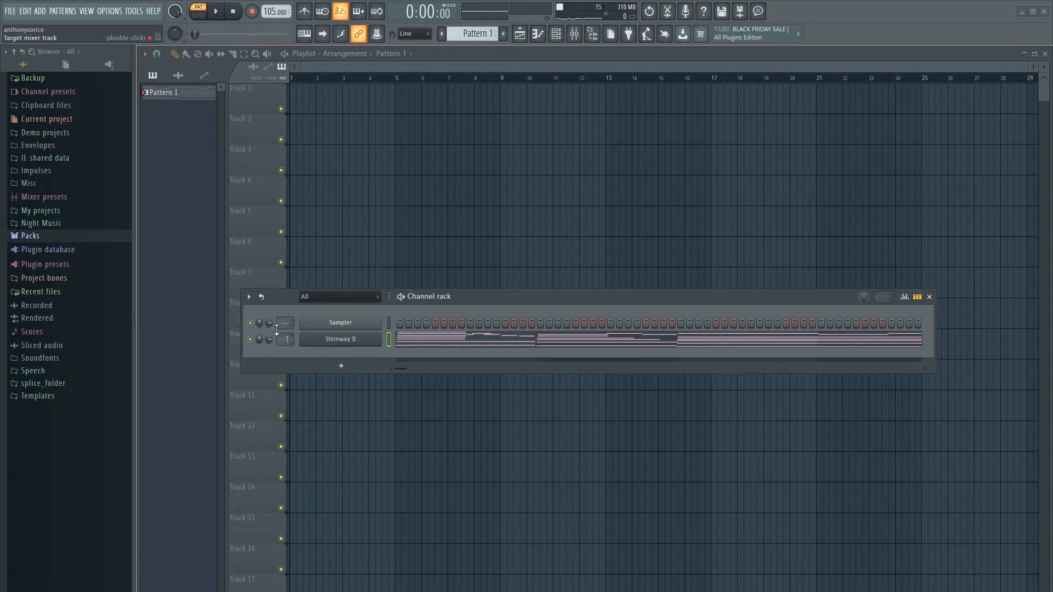
double_click(277, 329)
double_click(449, 330)
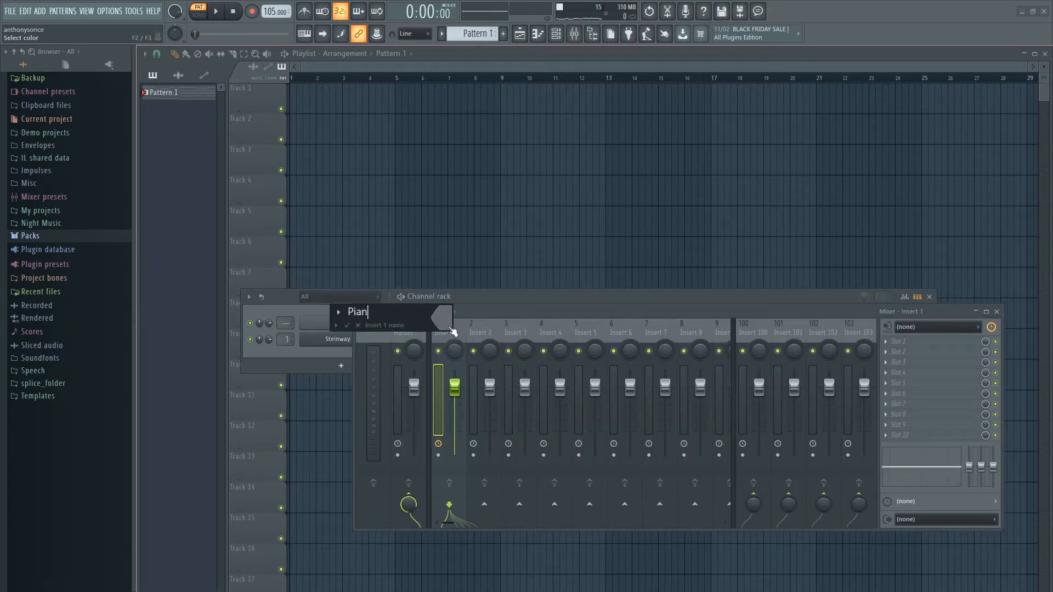
click(447, 328)
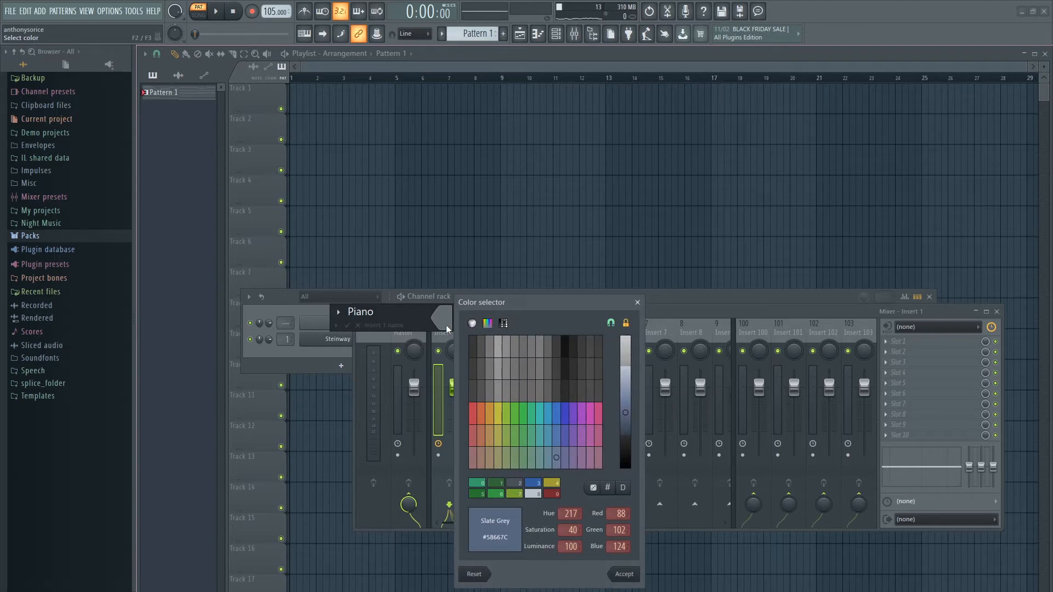
click(481, 418)
click(625, 575)
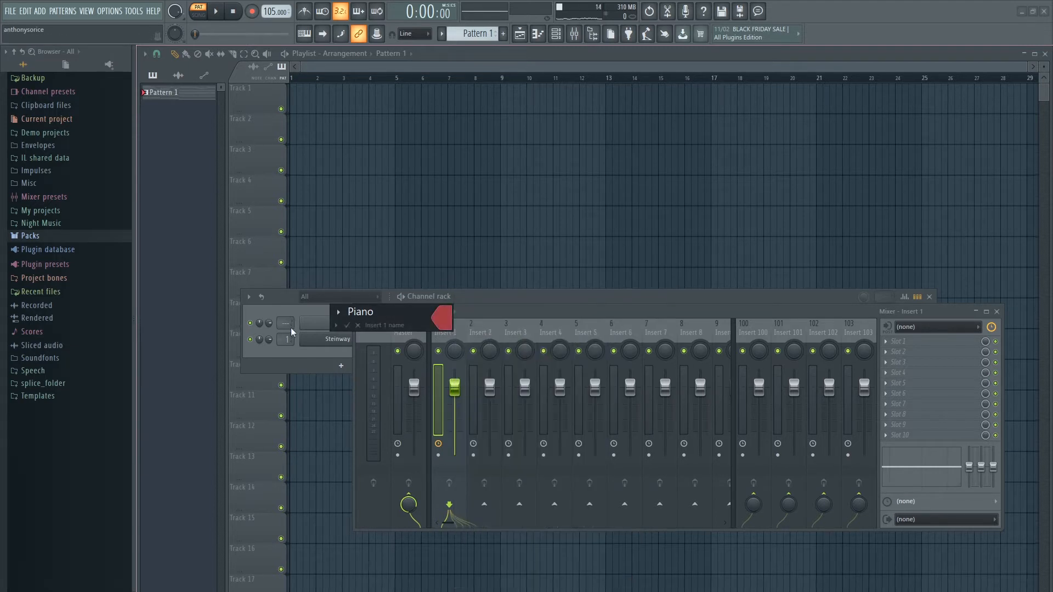
click(347, 326)
Load Fruity Parametric EQ 2 in the Piano track's first effect slot and pull bands 1 and 7 down to cut lows and highs.
click(903, 354)
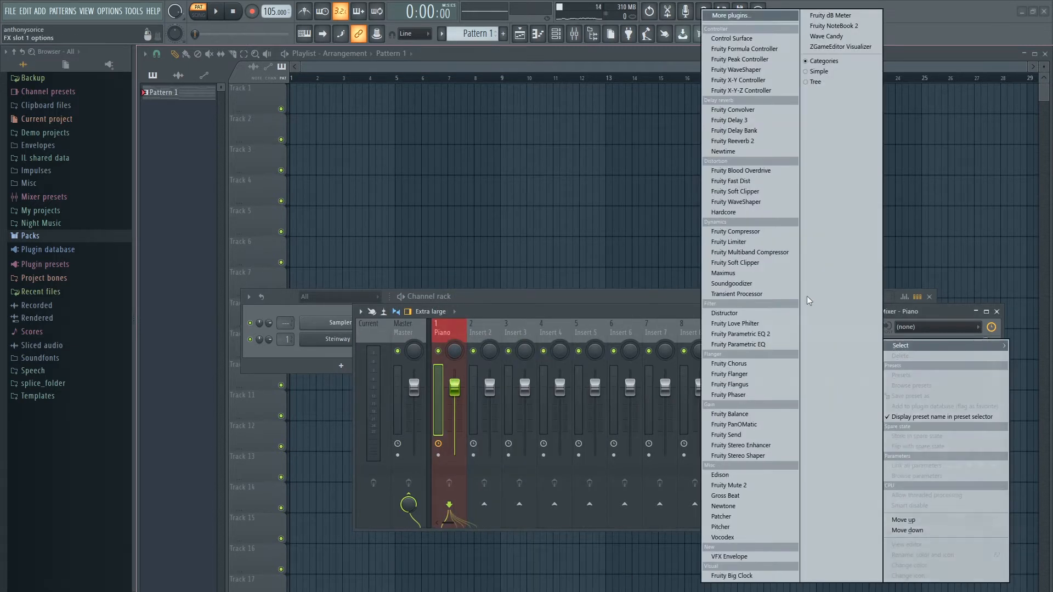
click(774, 336)
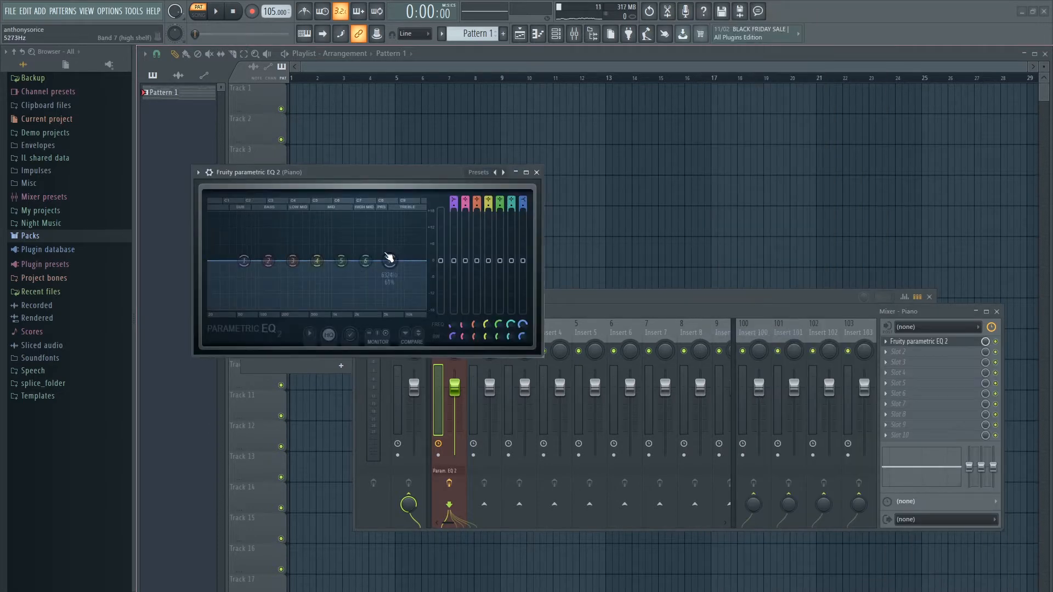
drag(388, 258, 376, 292)
drag(237, 264, 249, 305)
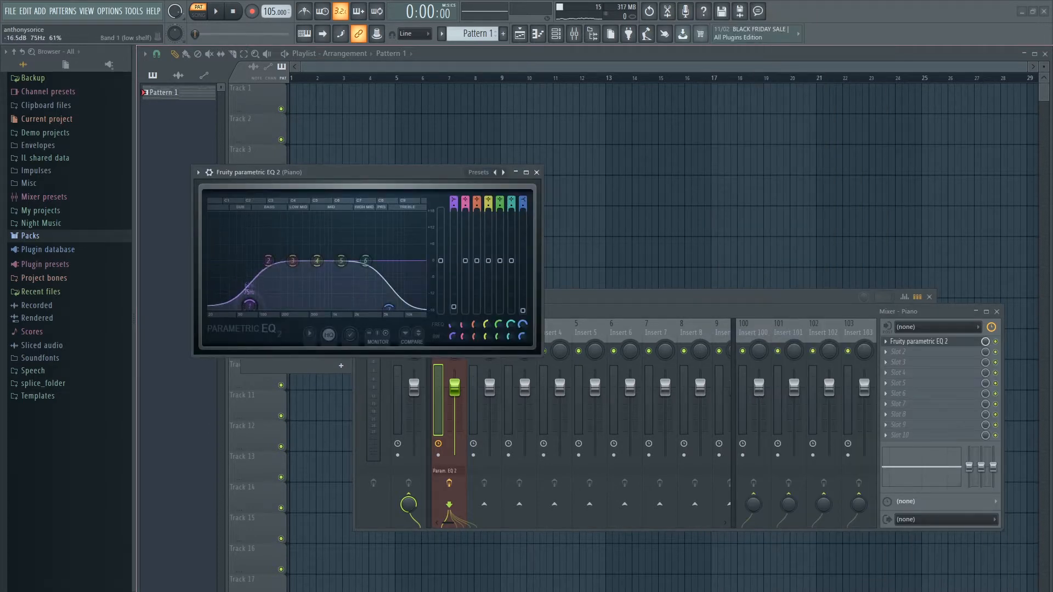
Lower the frequency of the EQ's high-shelf band 7 slightly while the pattern plays, and close the EQ.
click(217, 13)
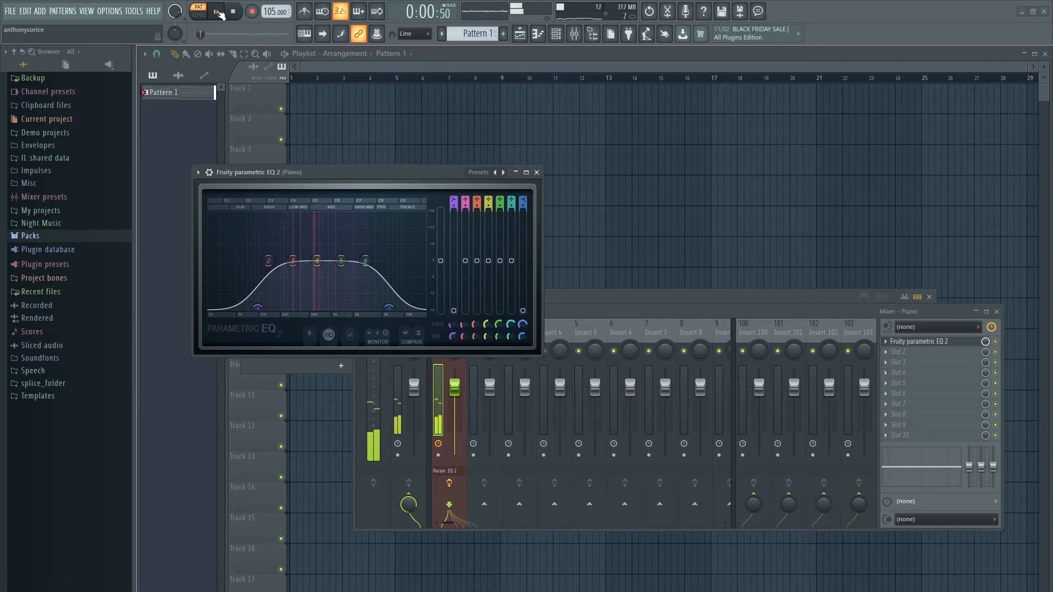
drag(388, 309, 380, 307)
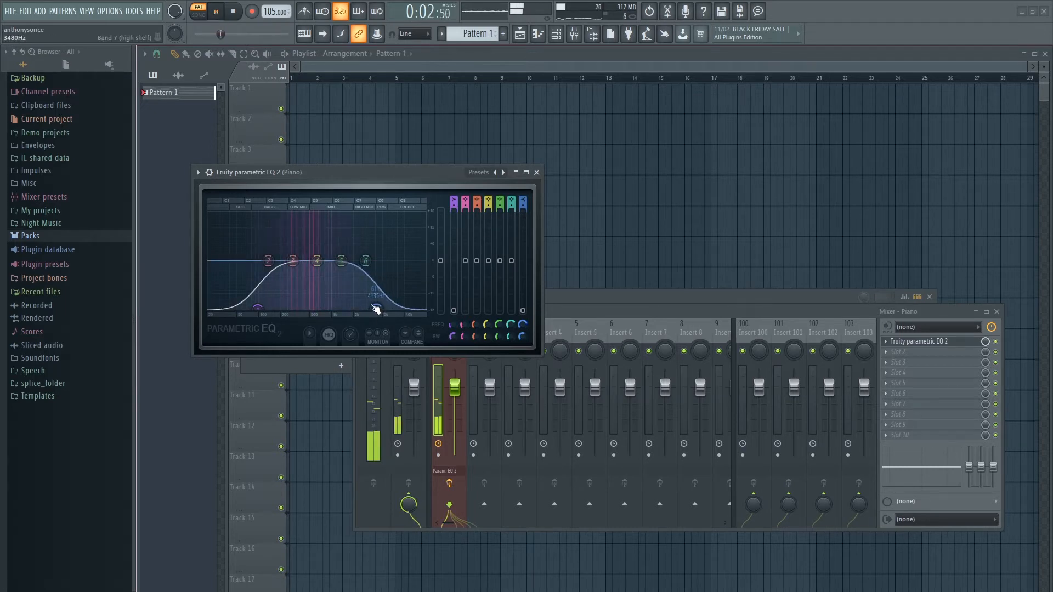
click(537, 172)
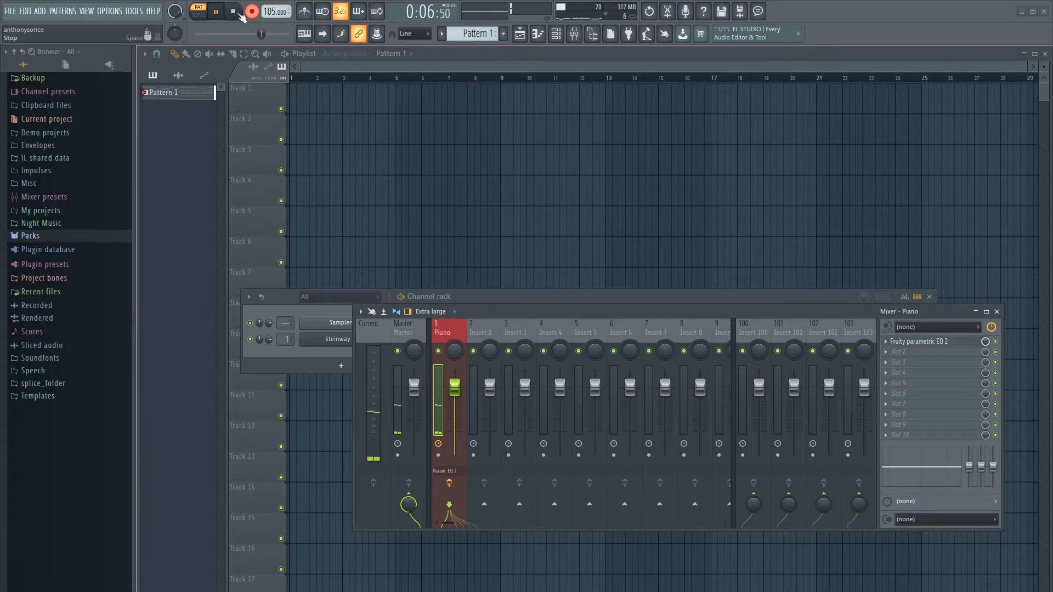
click(237, 13)
Turn off the built-in reverb of the Steinway D instrument and raise its Echo macro to about a third.
click(337, 349)
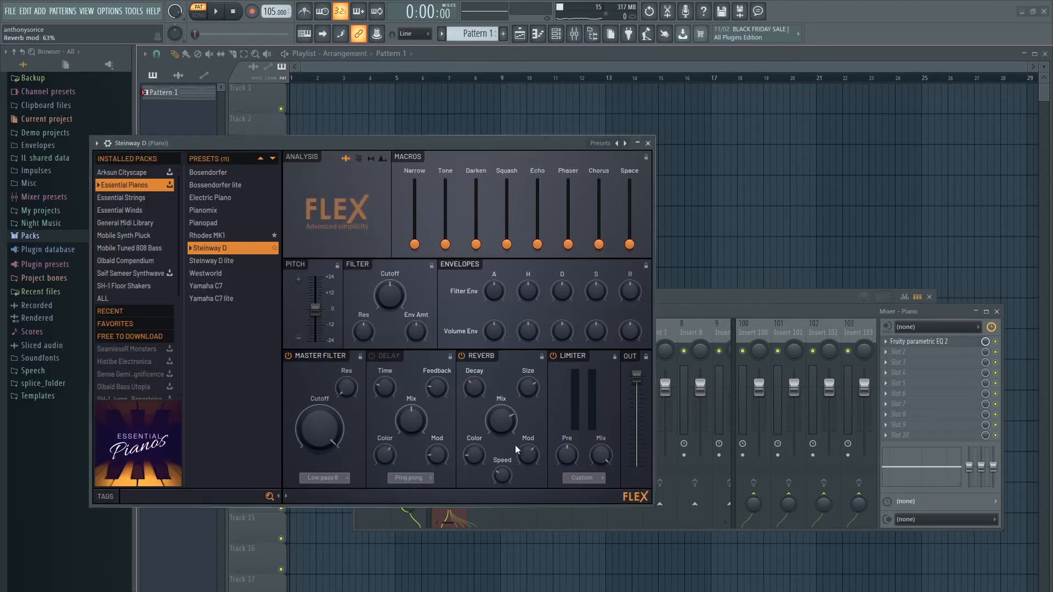
click(462, 358)
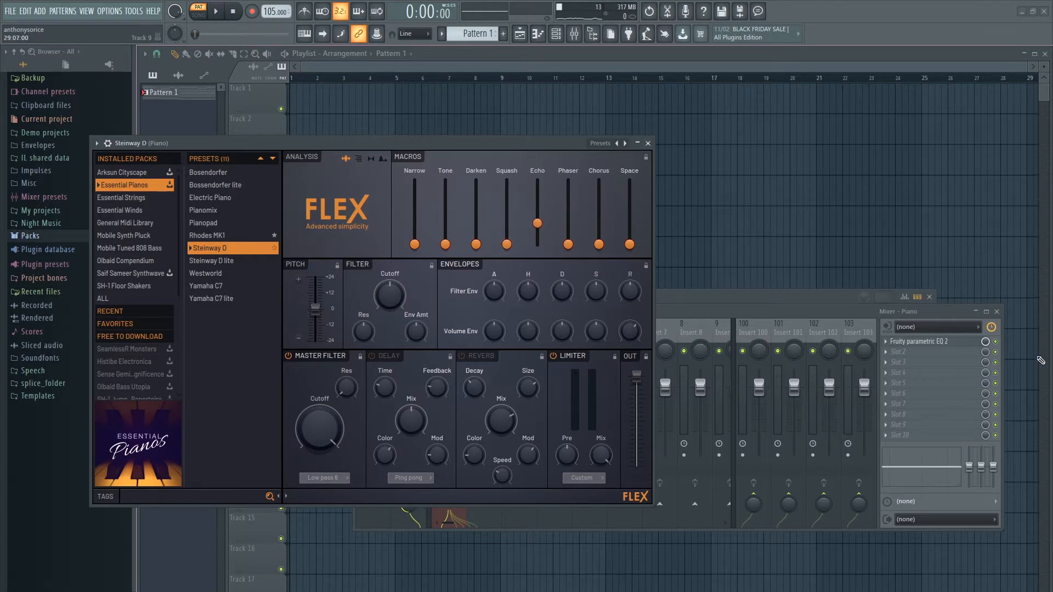
Load Fruity Reeverb 2 in the Piano track's second effect slot and audition the pattern.
click(900, 351)
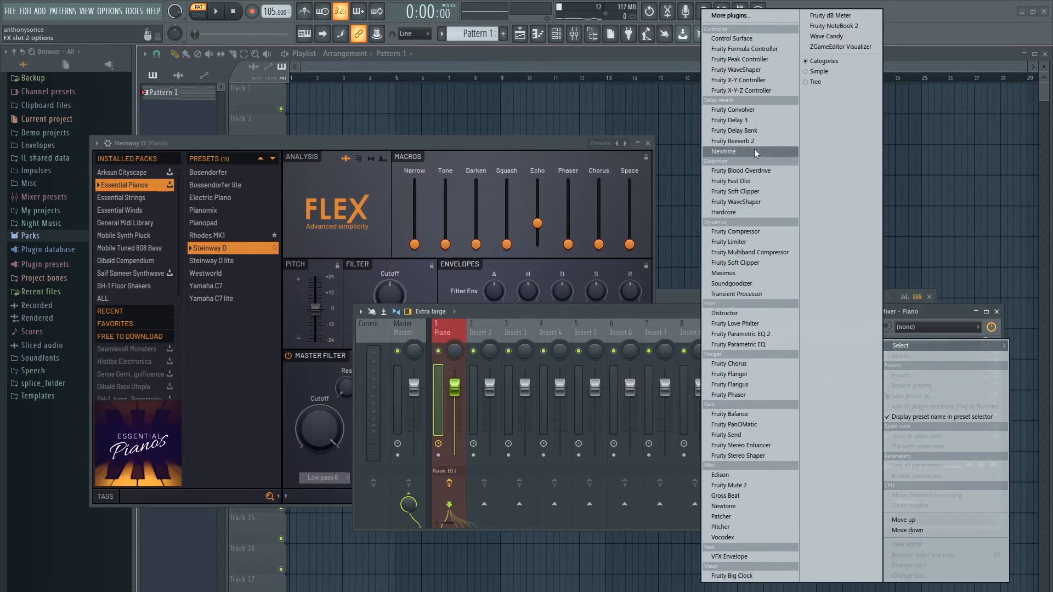
click(755, 141)
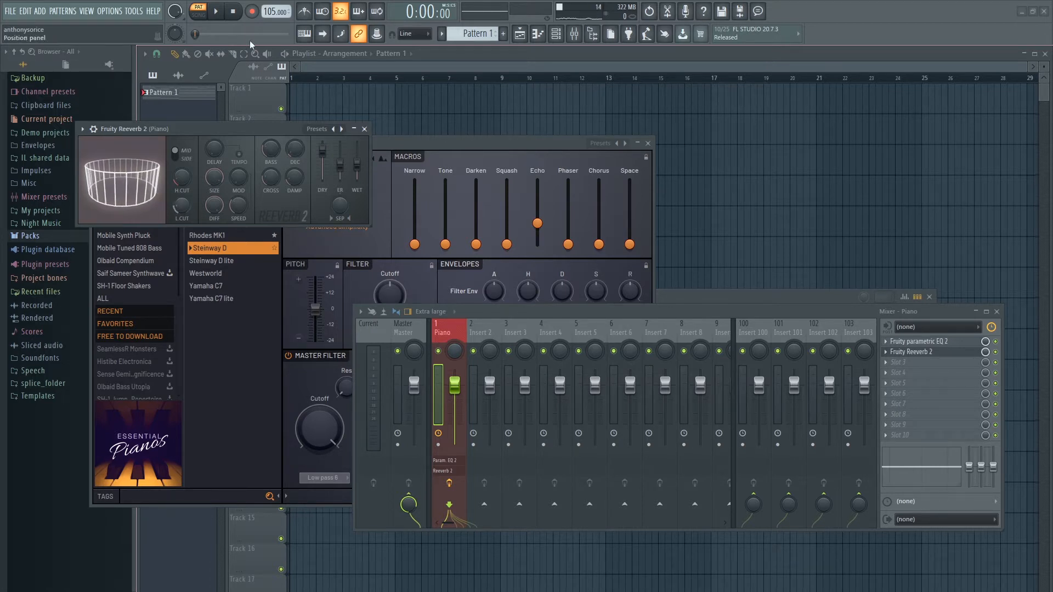
key(space)
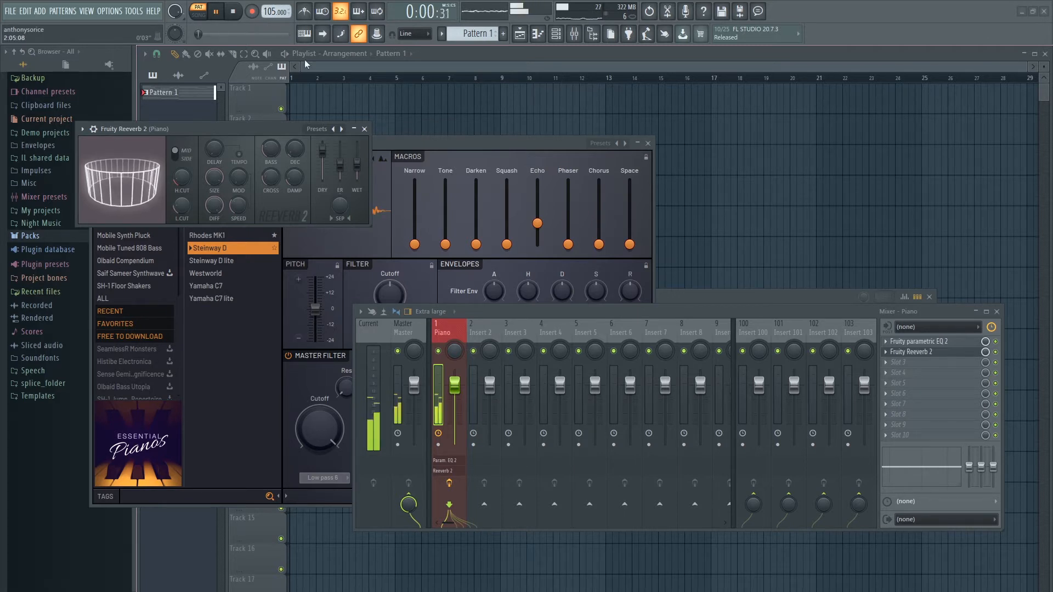
click(235, 12)
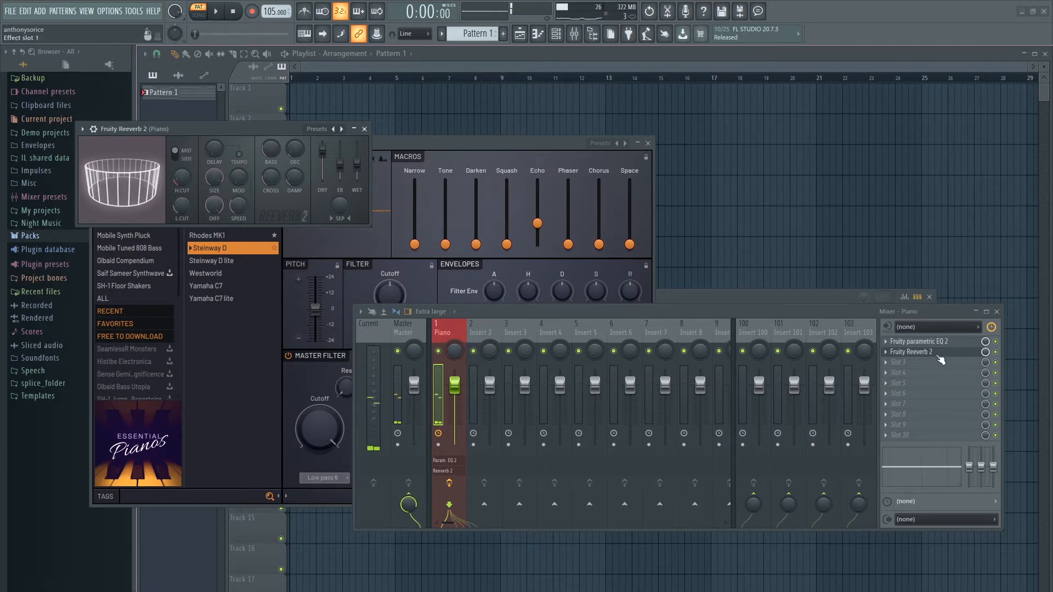
Find Patcher in the full effect plugin list and load it in the Piano track's third effect slot.
click(905, 372)
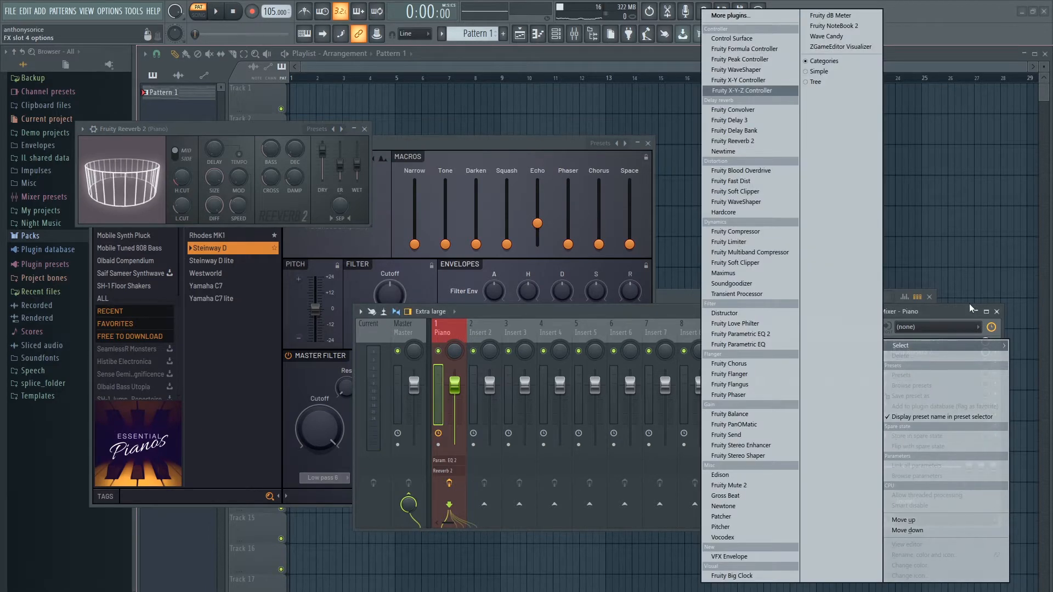
click(969, 305)
click(903, 375)
click(746, 18)
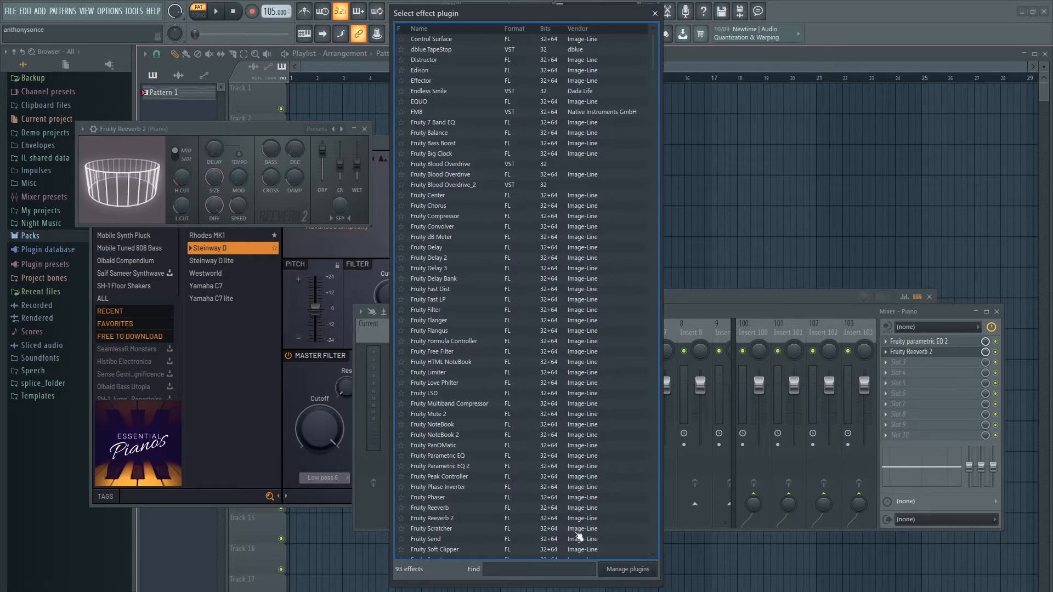
click(537, 570)
text(patcher)
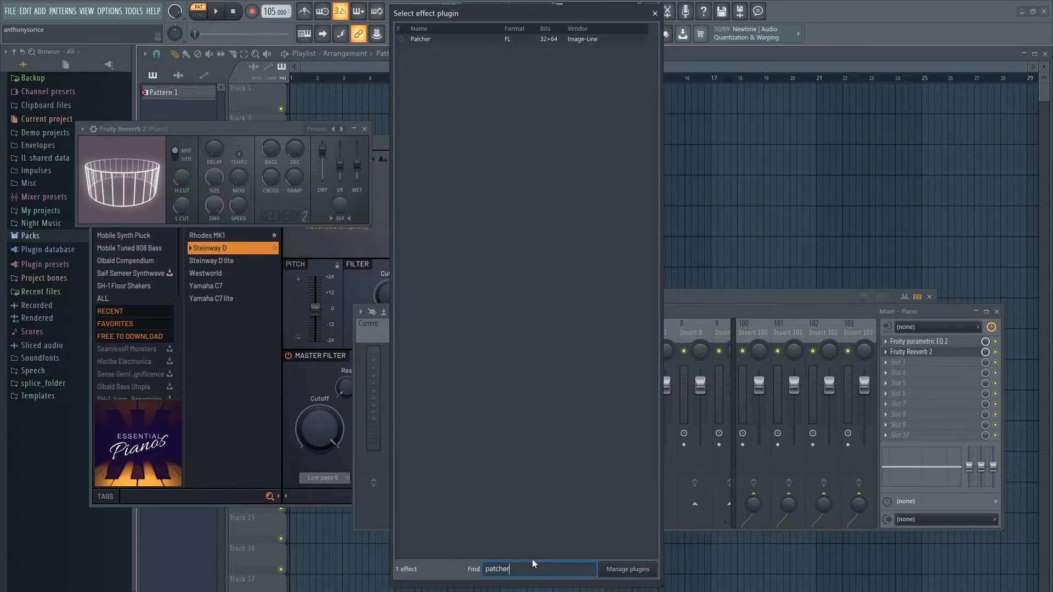
double_click(468, 41)
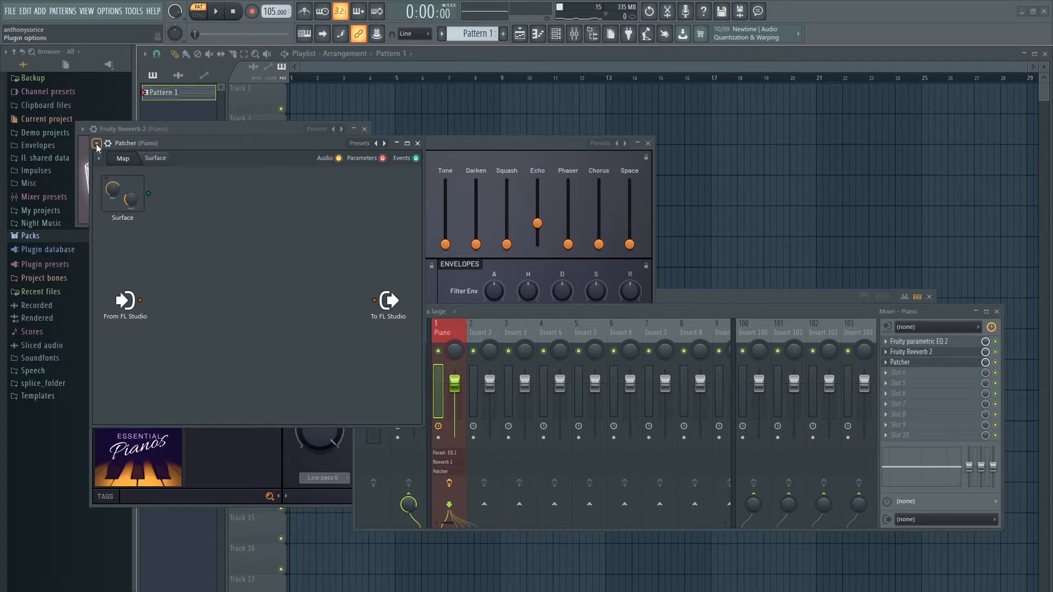
Load the 1K Detuner preset from Patcher's X WiseLabs presets.
click(97, 144)
mouse_move(159, 186)
mouse_move(268, 218)
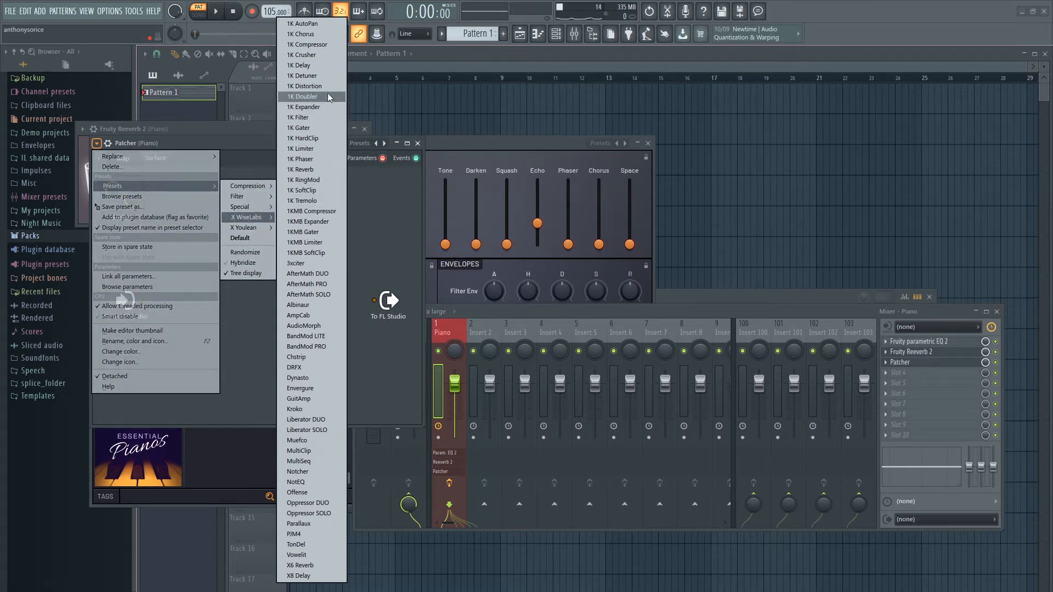
click(325, 76)
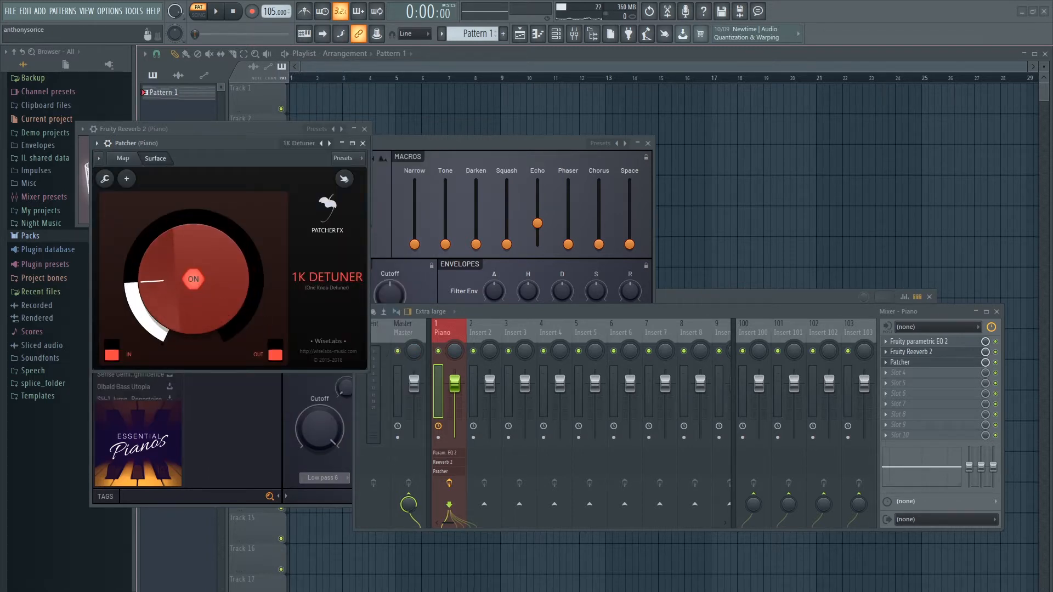
Raise the 1K Detuner knob to about a third and lower the Piano track's fader slightly while auditioning the pattern.
drag(193, 280, 210, 233)
key(space)
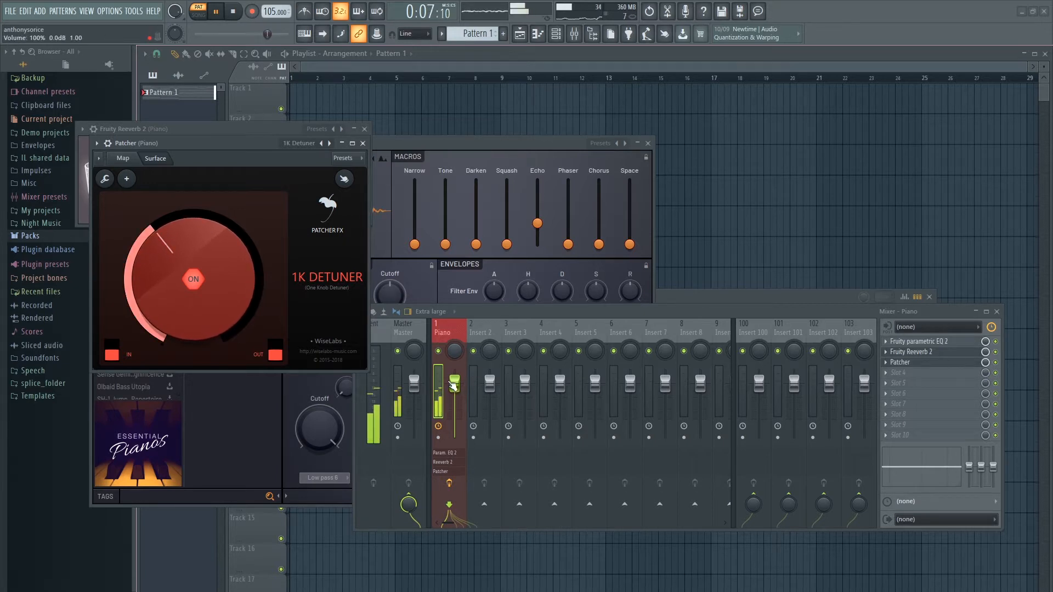
drag(458, 388, 458, 397)
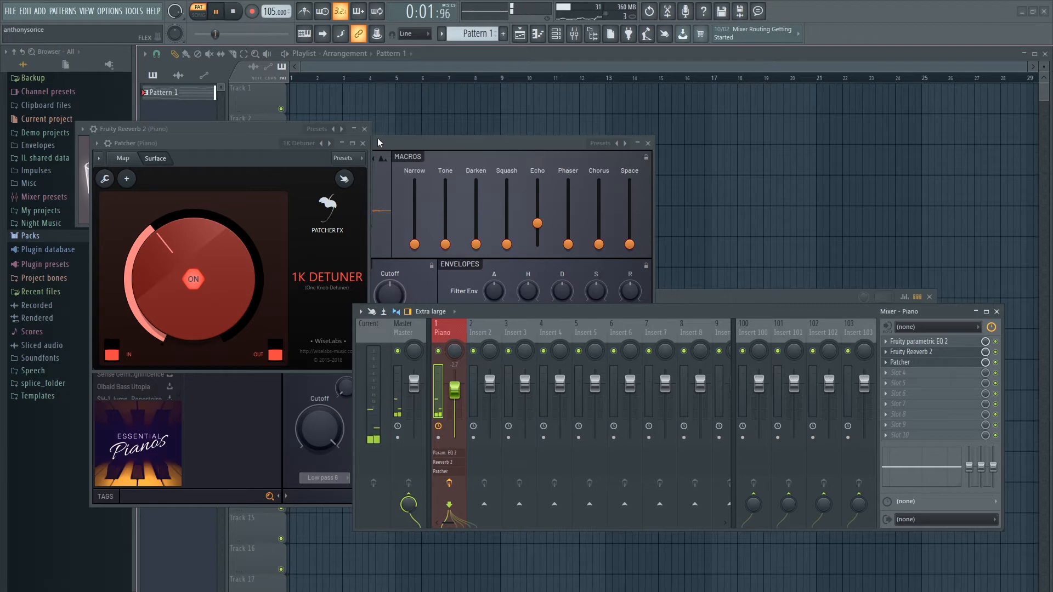
click(234, 13)
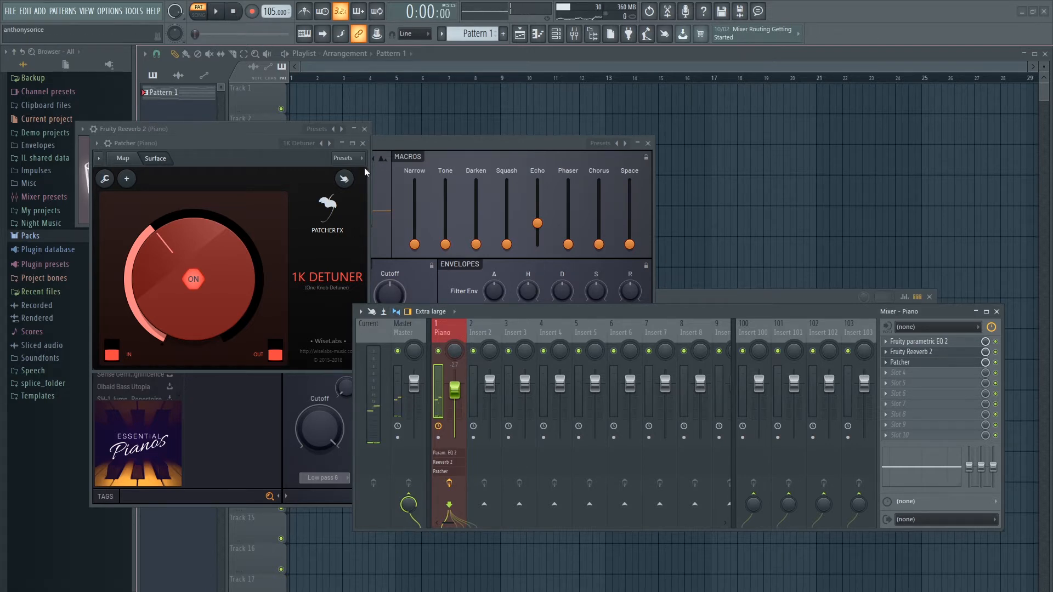
Close the plugin windows, mixer and channel rack, and place the Pattern 1 clip at bar 1 of playlist Track 1.
click(363, 144)
click(364, 129)
click(648, 144)
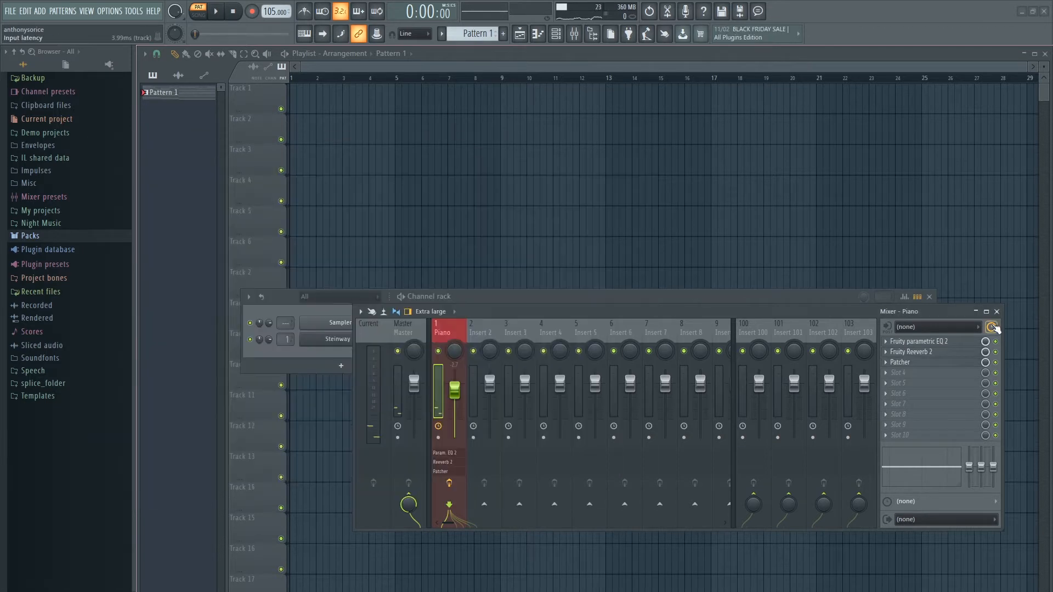
click(997, 311)
key(F6)
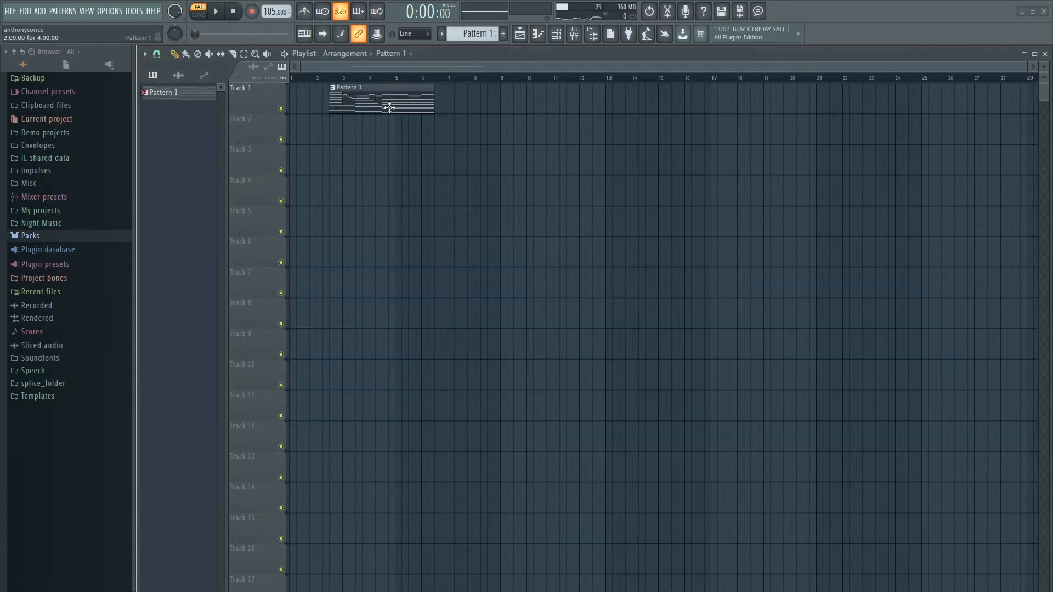
click(308, 91)
Rename the Pattern 1 clip as Piano and color it dark red.
click(297, 88)
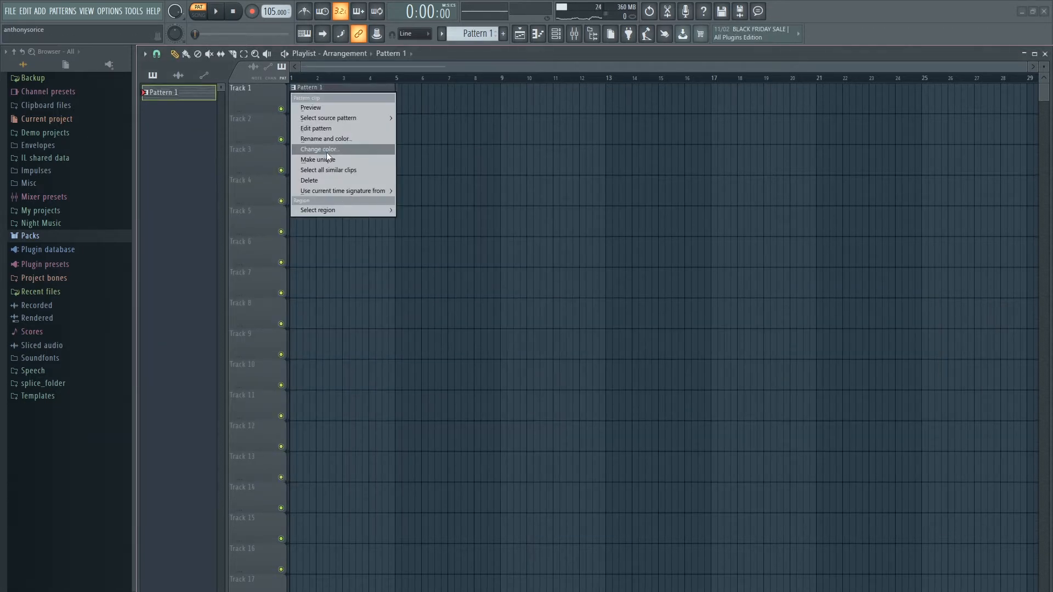
click(330, 139)
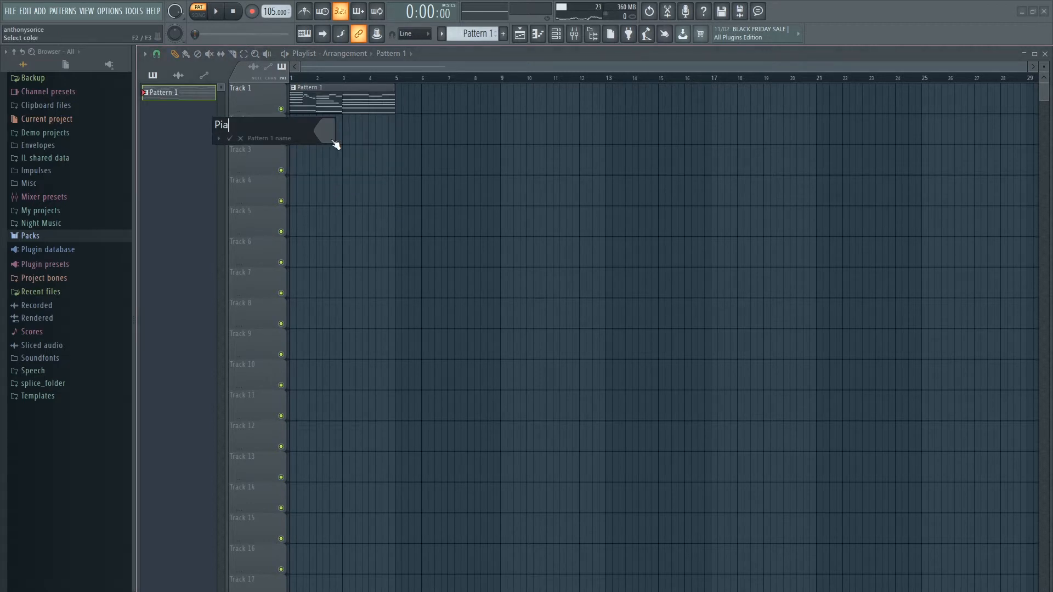
click(335, 144)
click(383, 263)
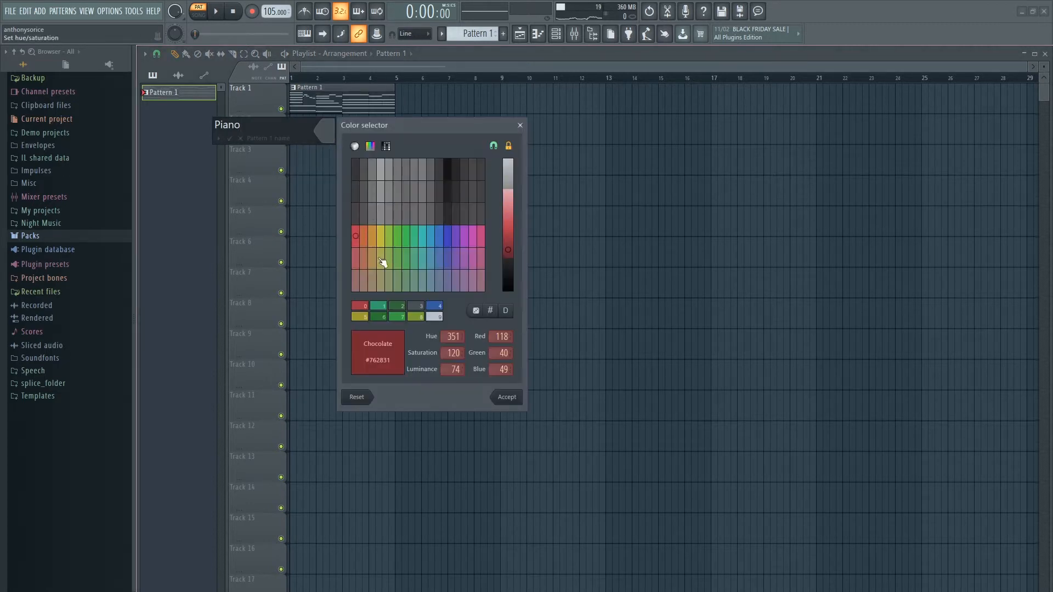
click(507, 395)
click(224, 143)
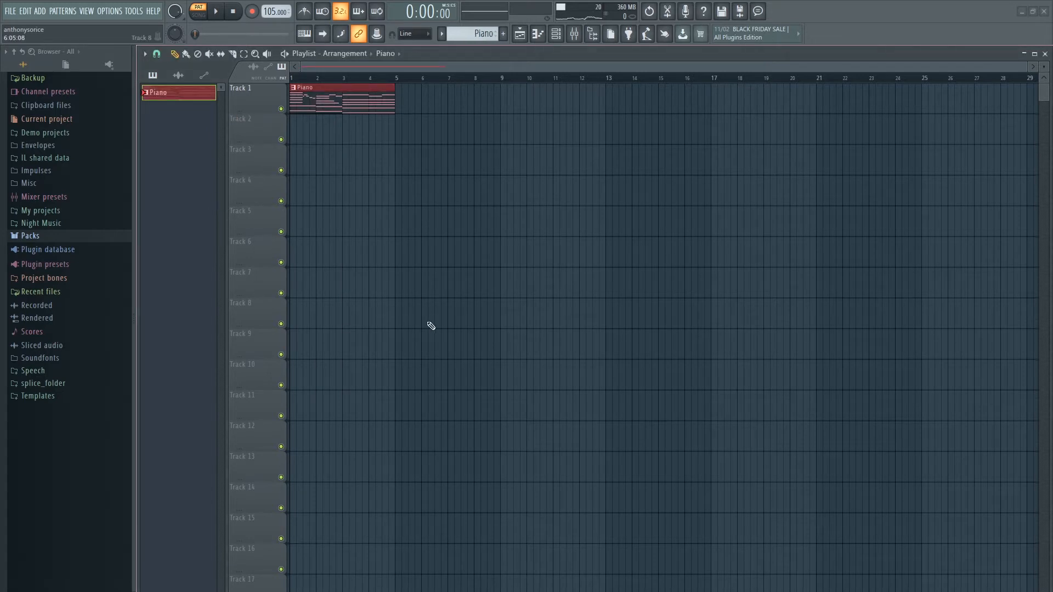
Add a 3x Osc channel to the channel rack and set its oscillator 1 to the noise waveform.
key(F6)
click(357, 369)
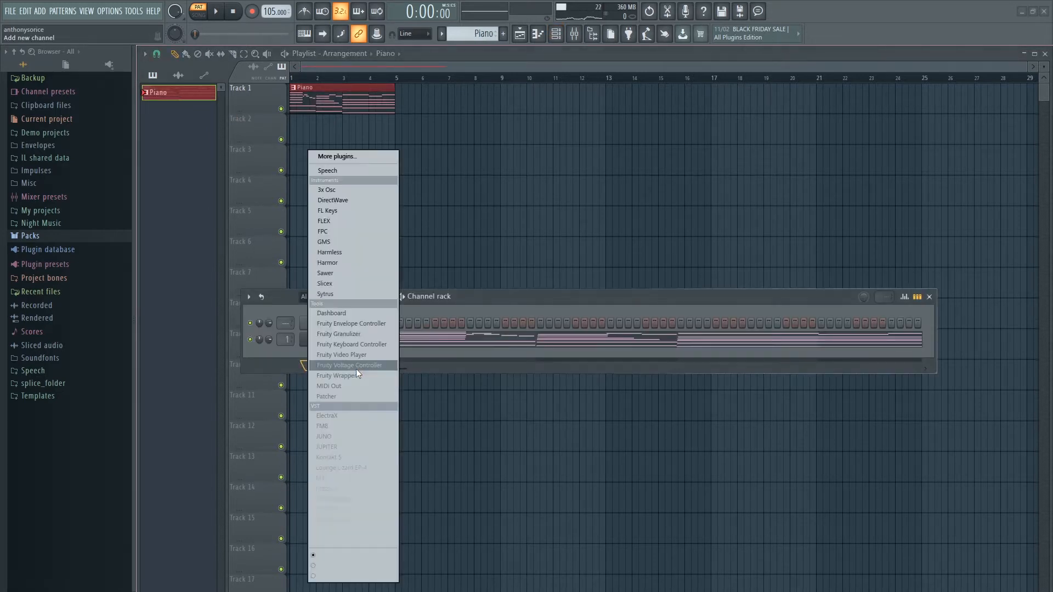
click(346, 186)
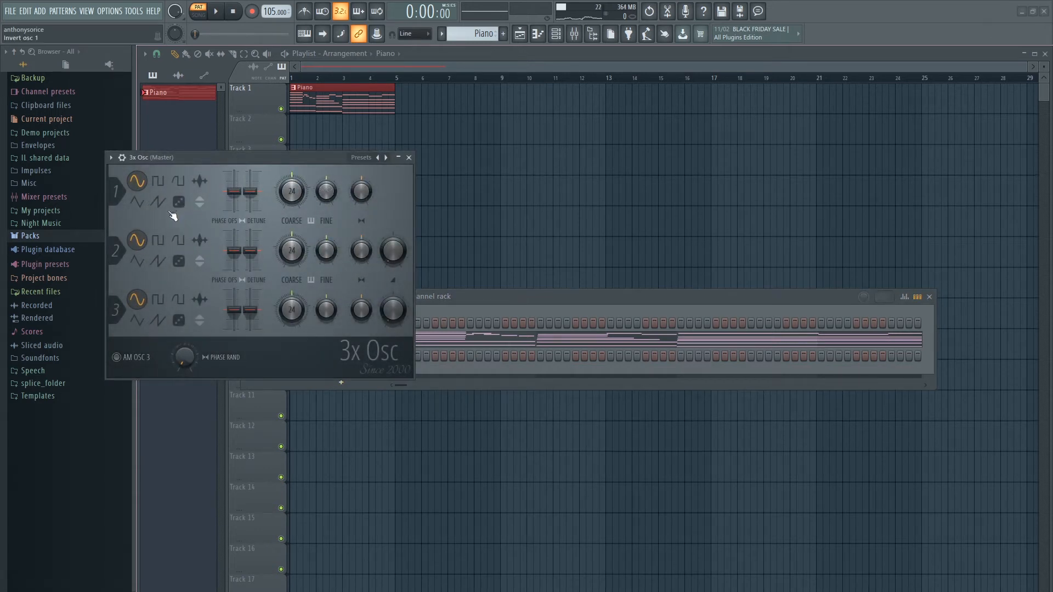
click(179, 203)
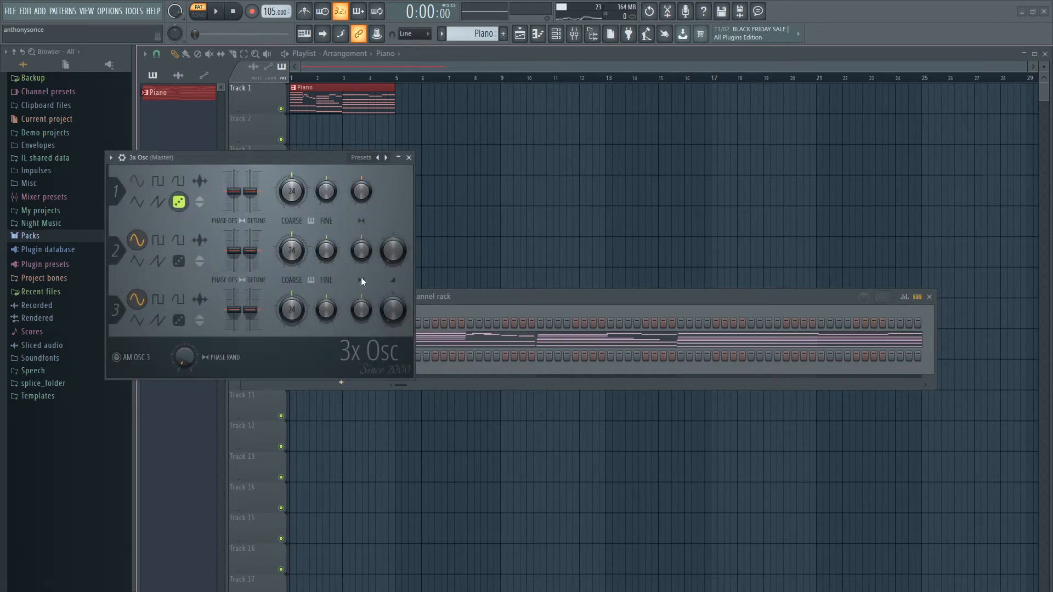
Lower the 3x Osc channel's volume in the channel rack and audition the noise.
click(485, 299)
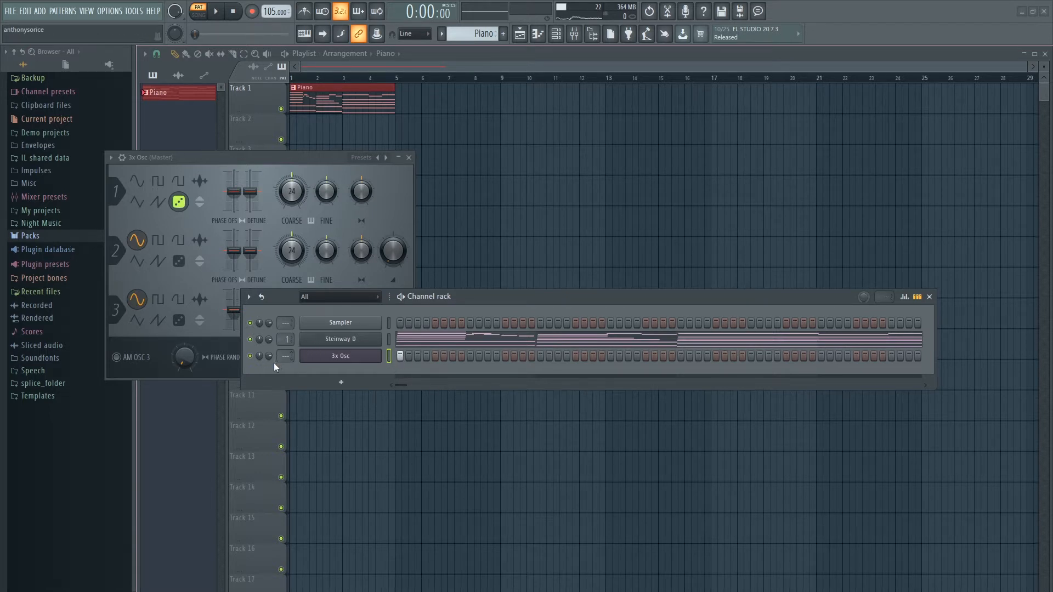
drag(270, 357, 269, 371)
key(space)
key(space)
Switch to the empty Pattern 2 and place its clip across bars 1 to 4 of playlist Track 3.
scroll(475, 33, down, 1)
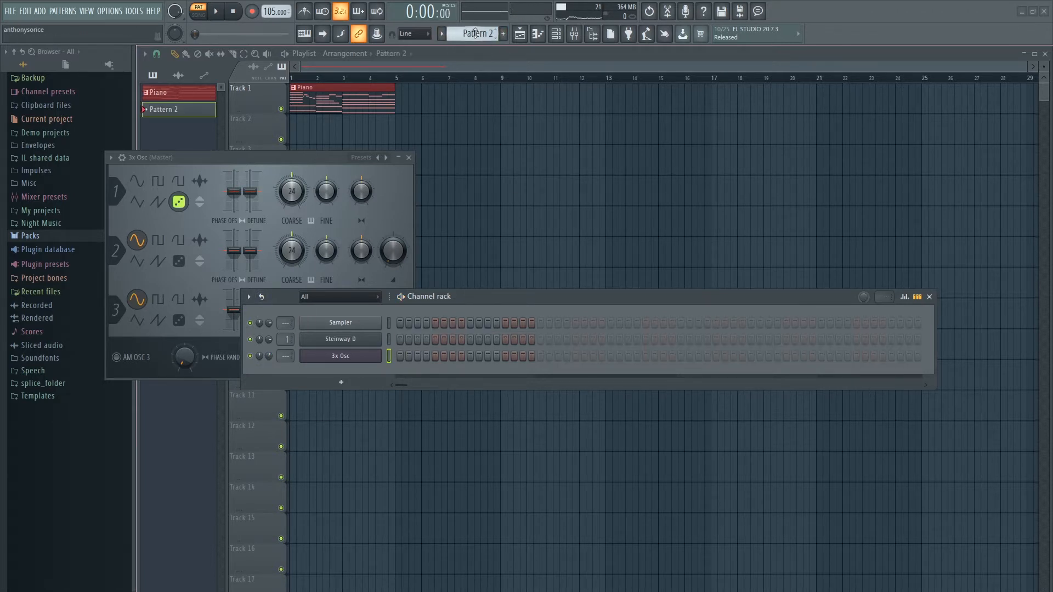
drag(309, 133, 394, 168)
Add a C5 note to the 3x Osc channel in Pattern 2 and stretch it to four bars in the piano roll.
click(556, 33)
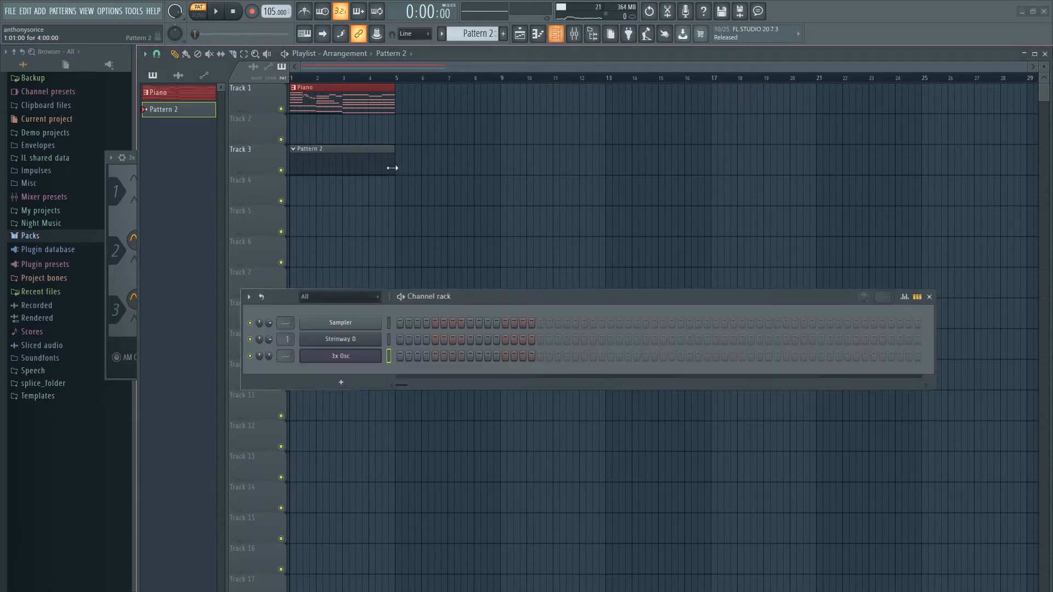
click(400, 356)
right_click(371, 357)
click(406, 355)
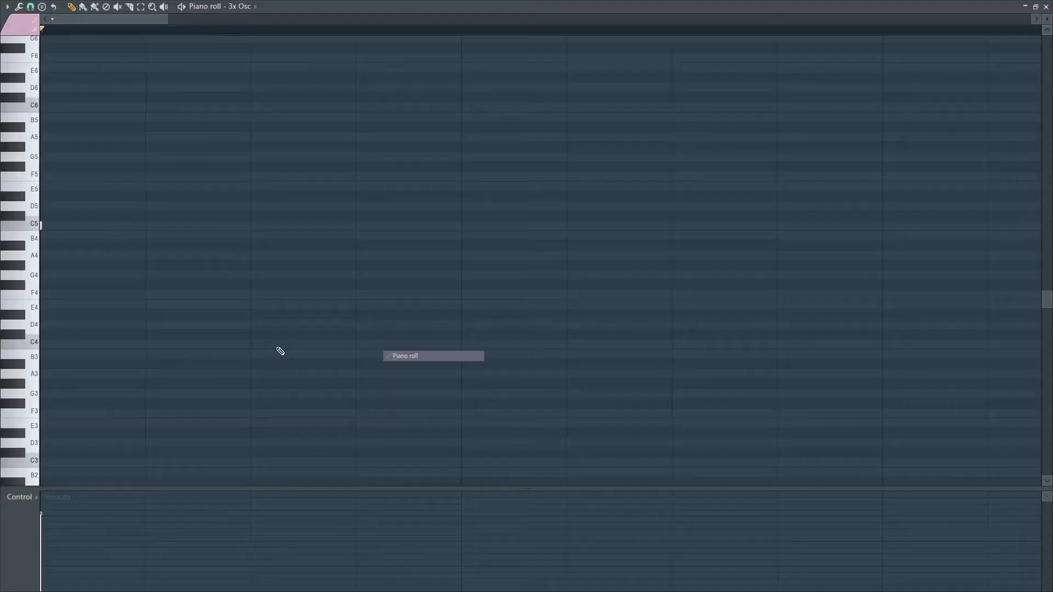
mouse_move(42, 227)
mouse_down()
mouse_move(736, 254)
mouse_move(729, 259)
mouse_up()
key(F6)
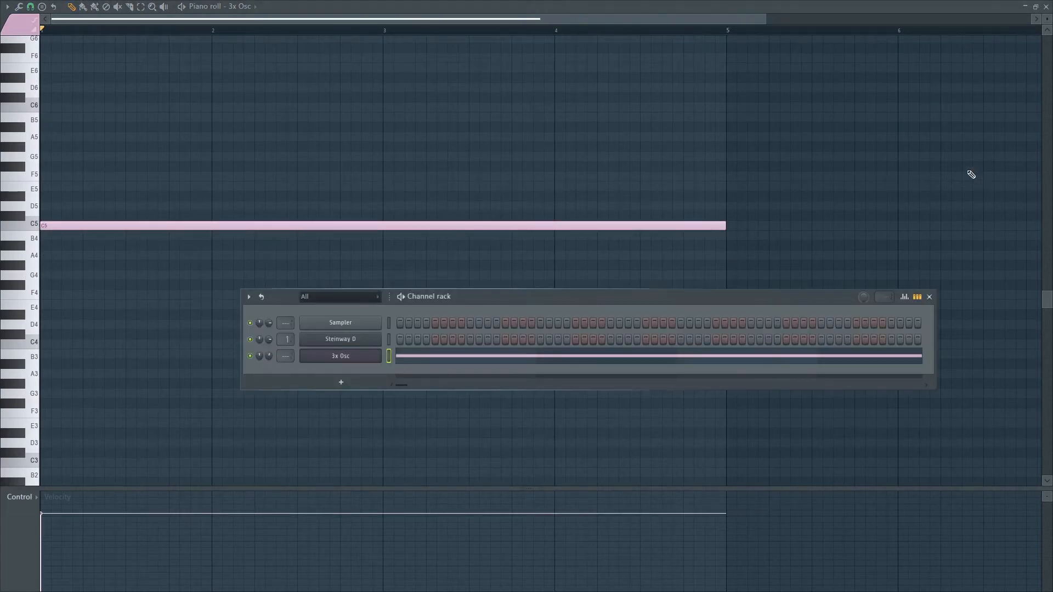
click(1048, 7)
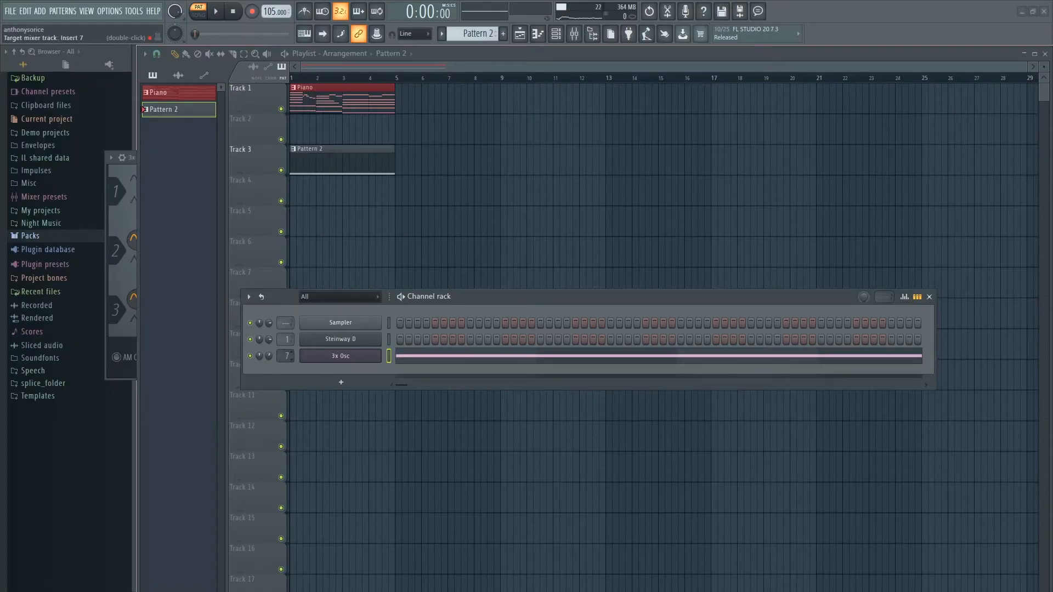
Route the 3x Osc channel to mixer insert 10, name that track White noise and color it light grey.
double_click(289, 356)
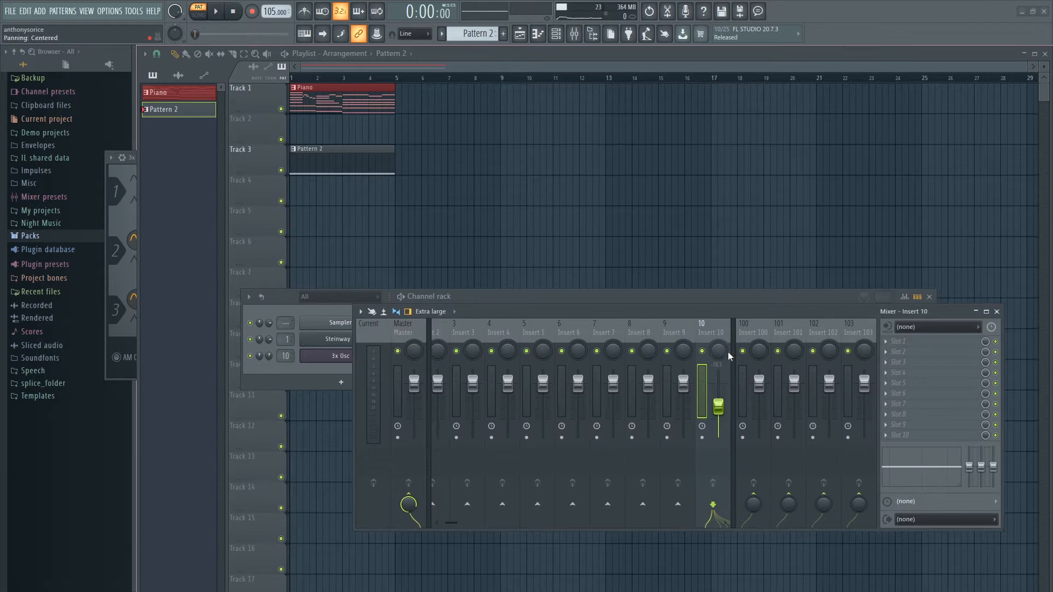
double_click(706, 321)
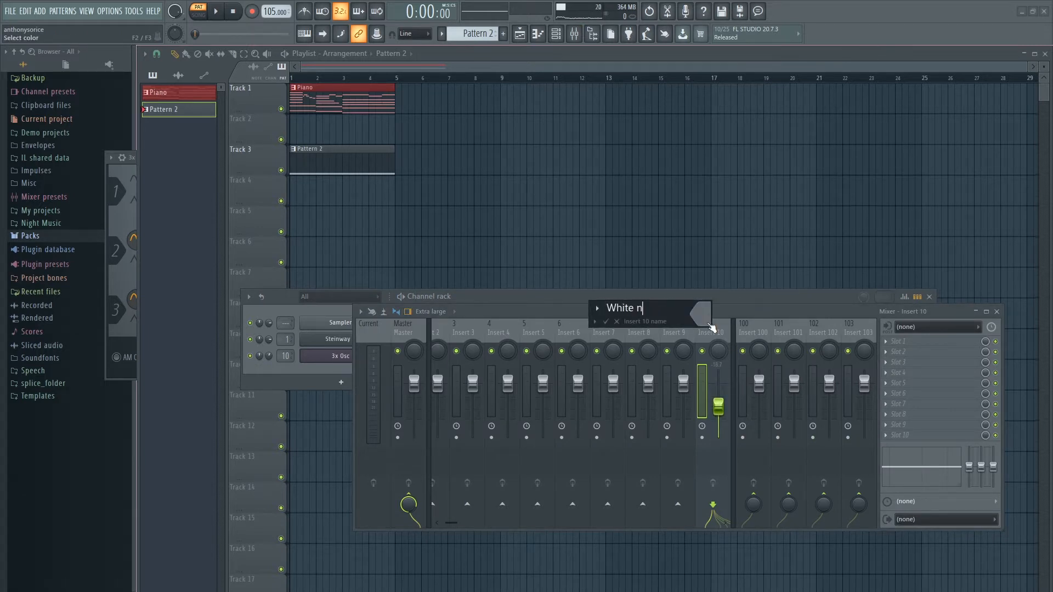
click(710, 326)
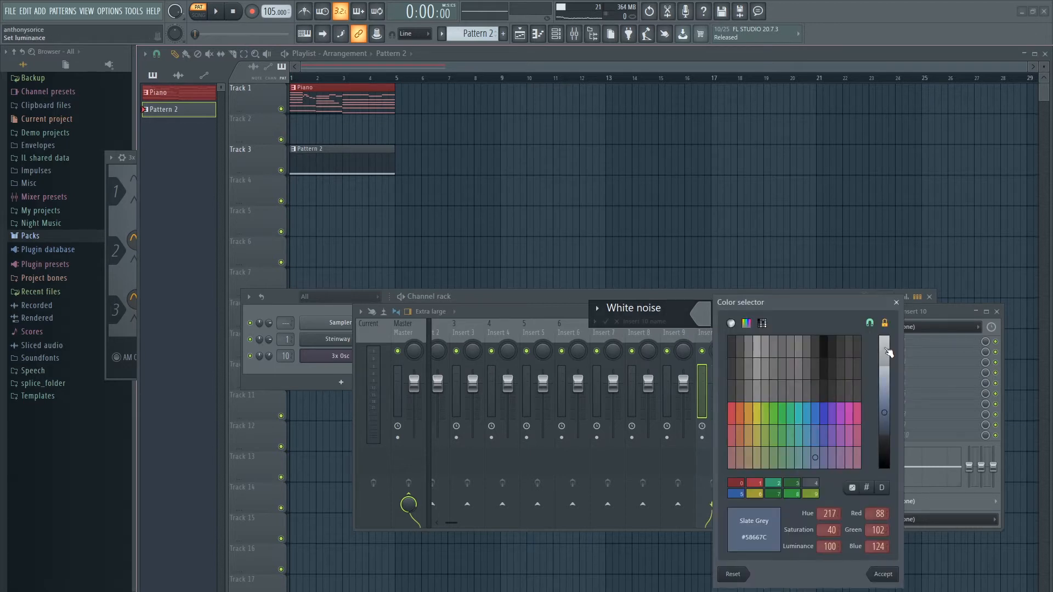
click(888, 352)
click(881, 575)
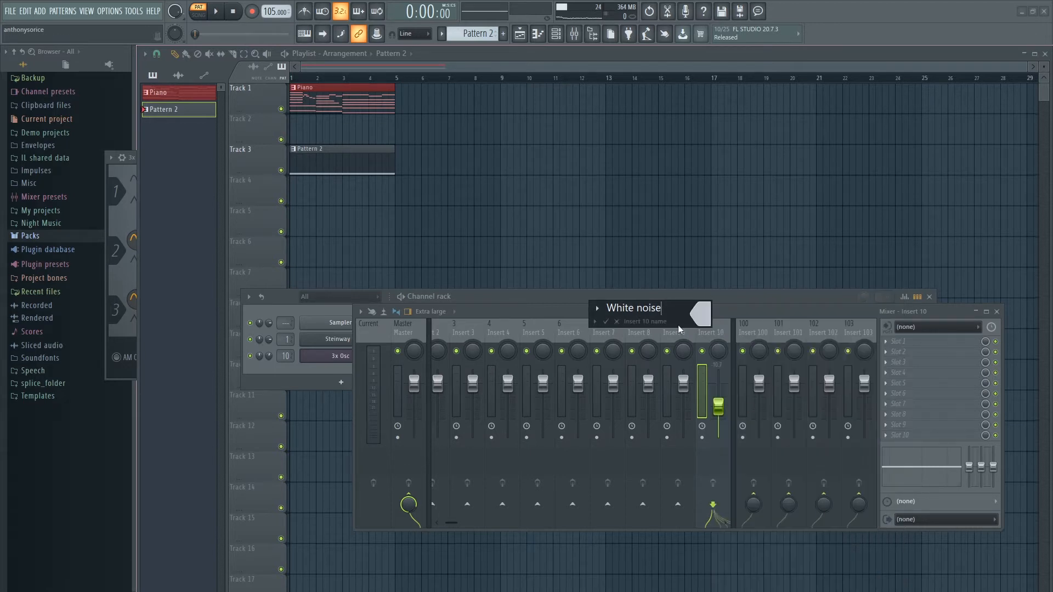
text(White noise)
click(606, 322)
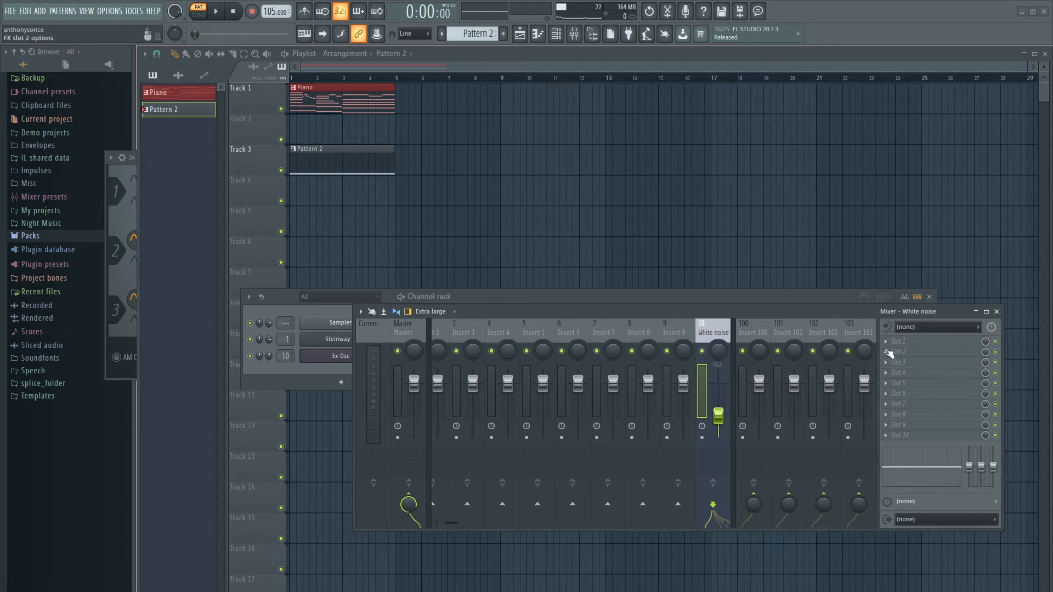
Load Fruity Parametric EQ 2 in the White noise track's first effect slot and pull band 7 down and lower in frequency to cut highs.
click(886, 343)
click(777, 334)
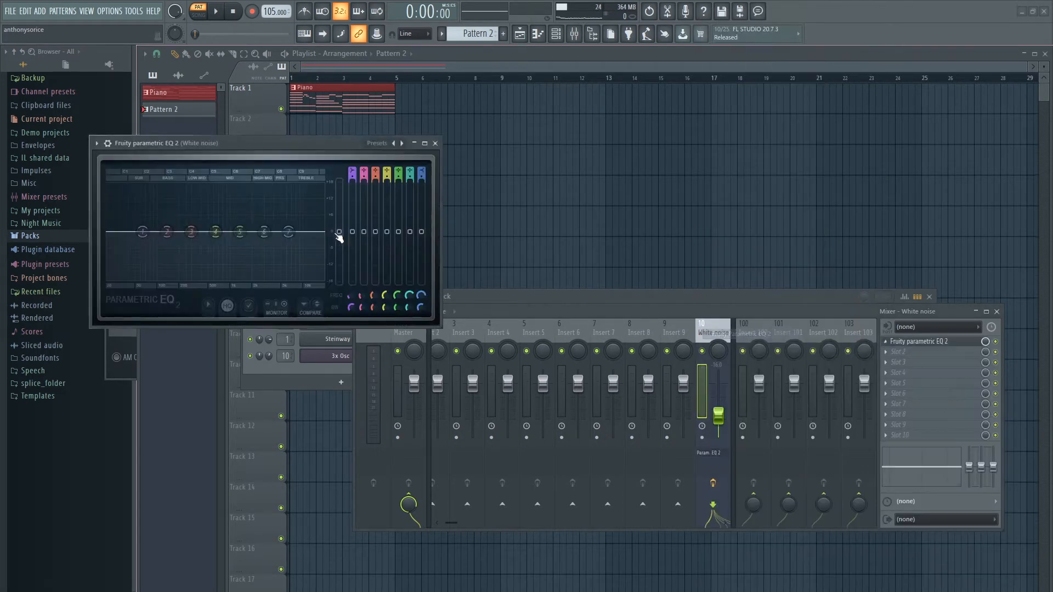
key(space)
drag(289, 233, 265, 286)
key(space)
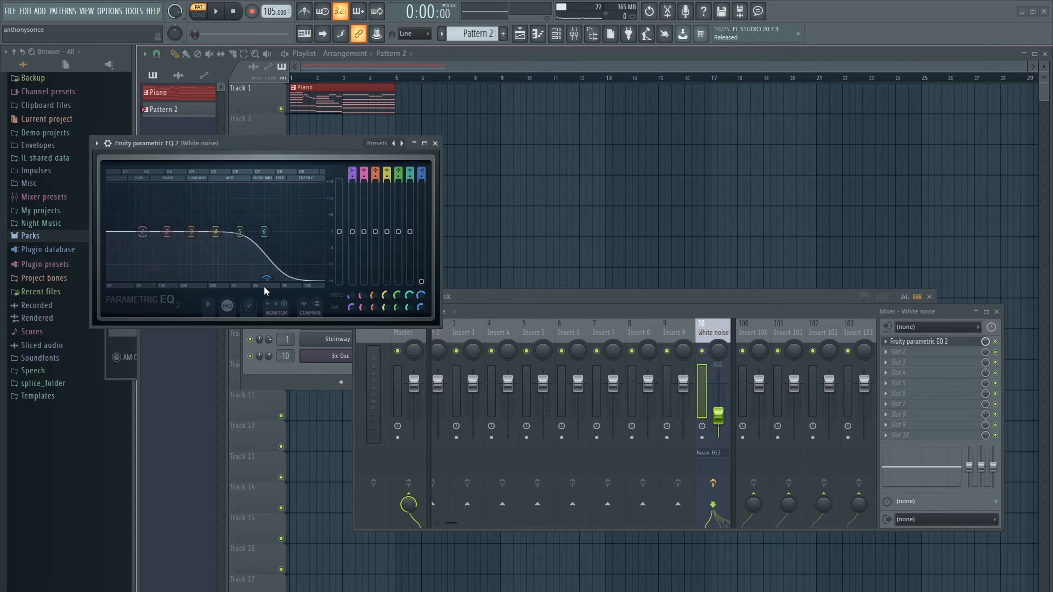
key(space)
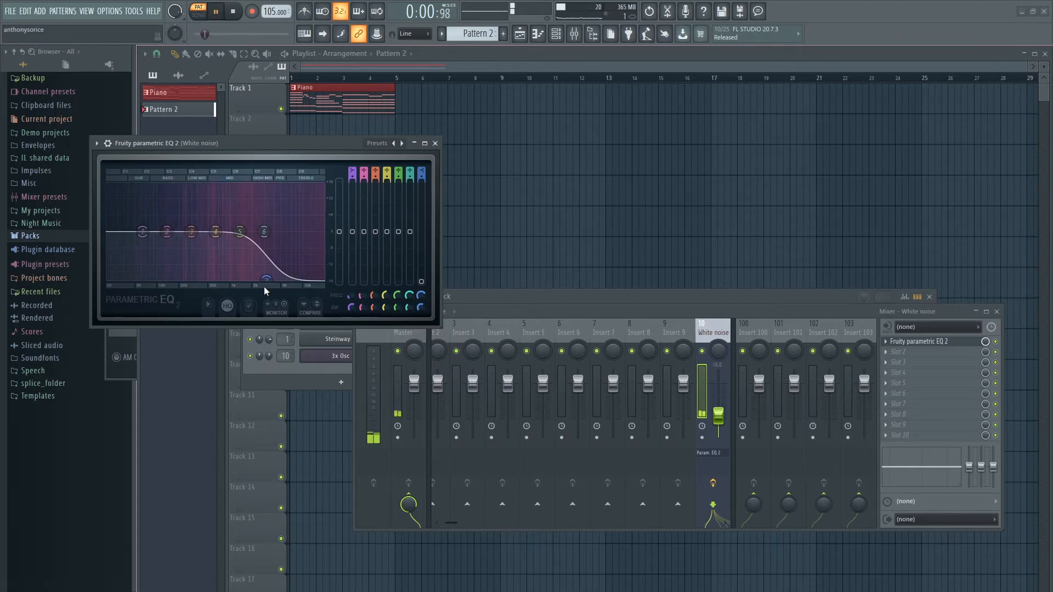
key(space)
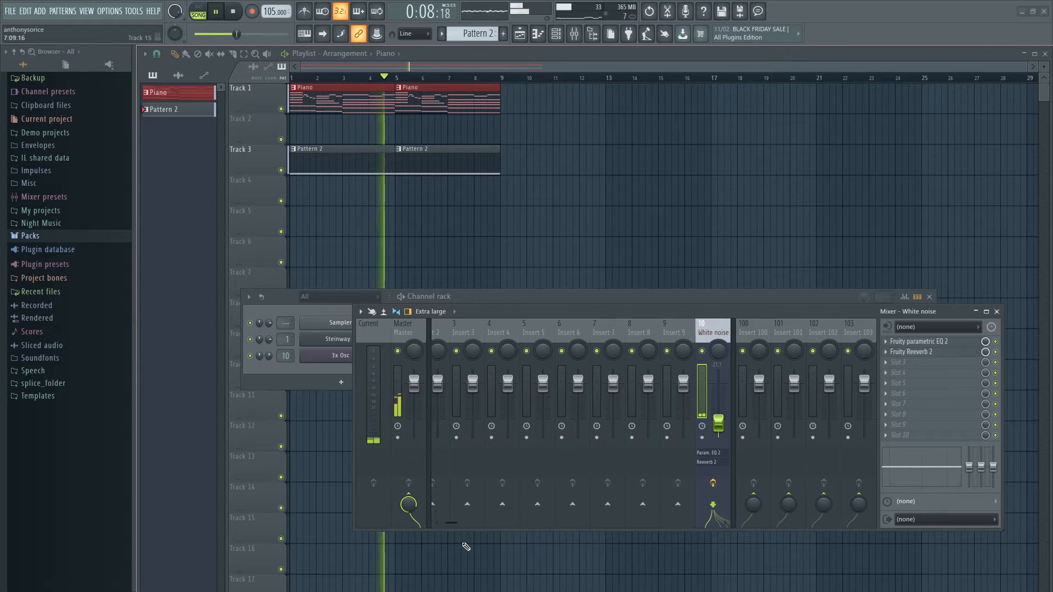
Raise the Piano track's fader slightly while the song plays, and close the mixer.
drag(451, 523, 435, 523)
drag(458, 391, 458, 385)
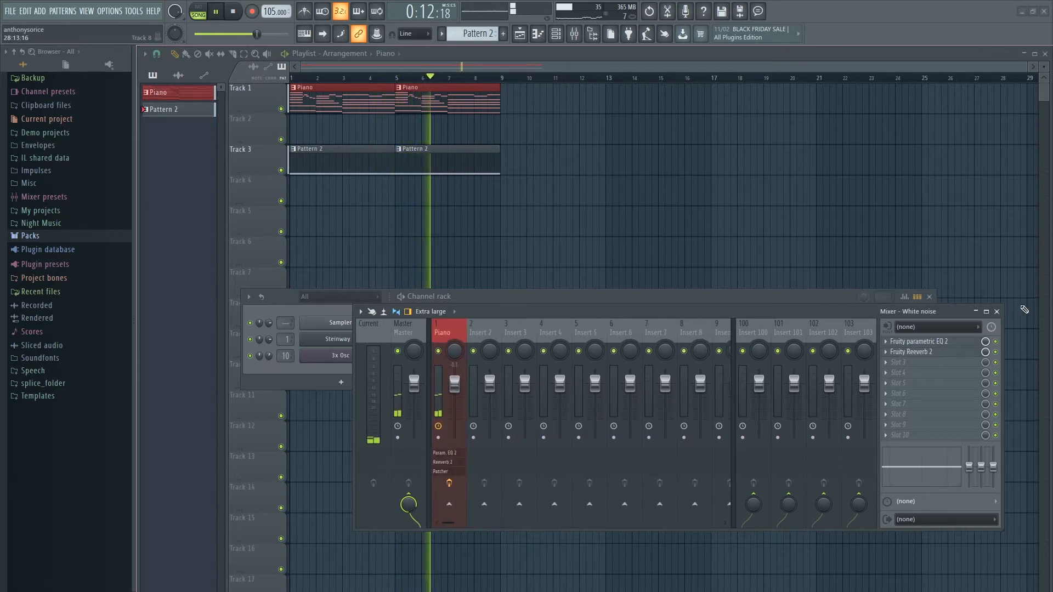
click(997, 312)
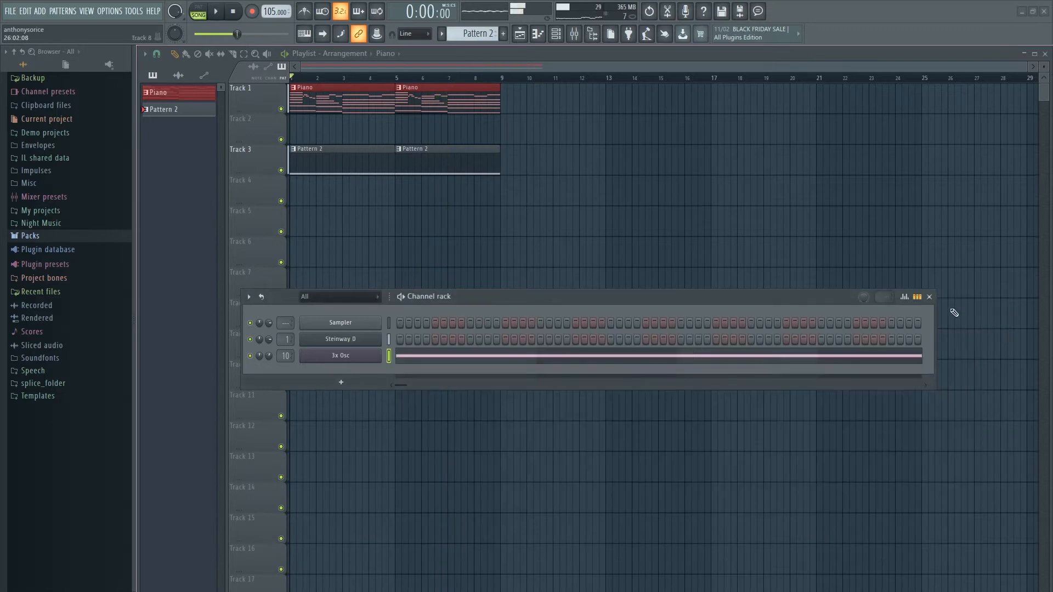
Stop playback and place the DL_Smooth loop from the Legacy Loops packs at the start of playlist Track 5.
key(space)
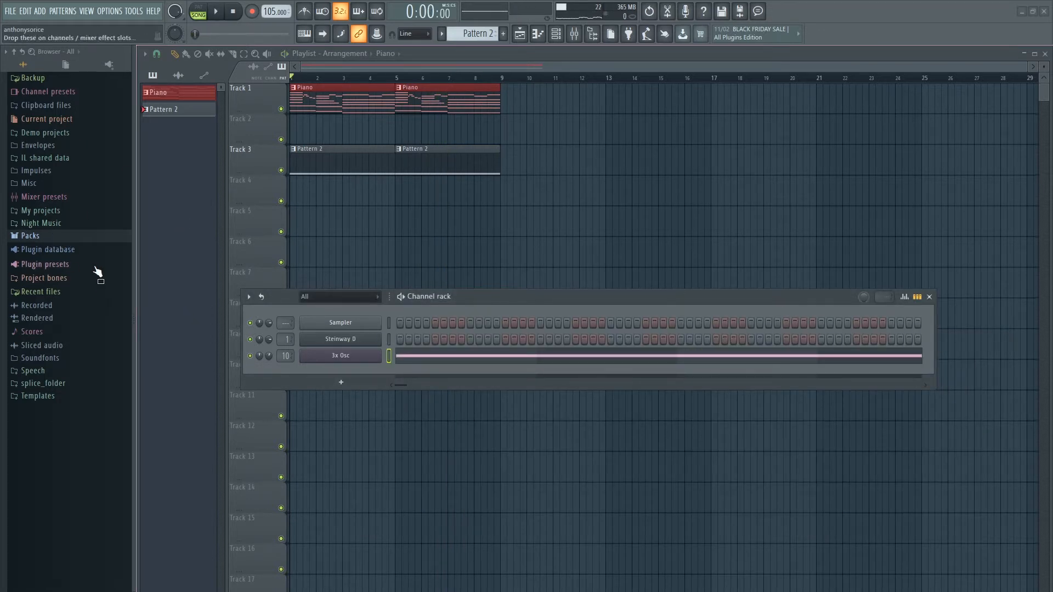
click(90, 237)
scroll(94, 341, down, 1)
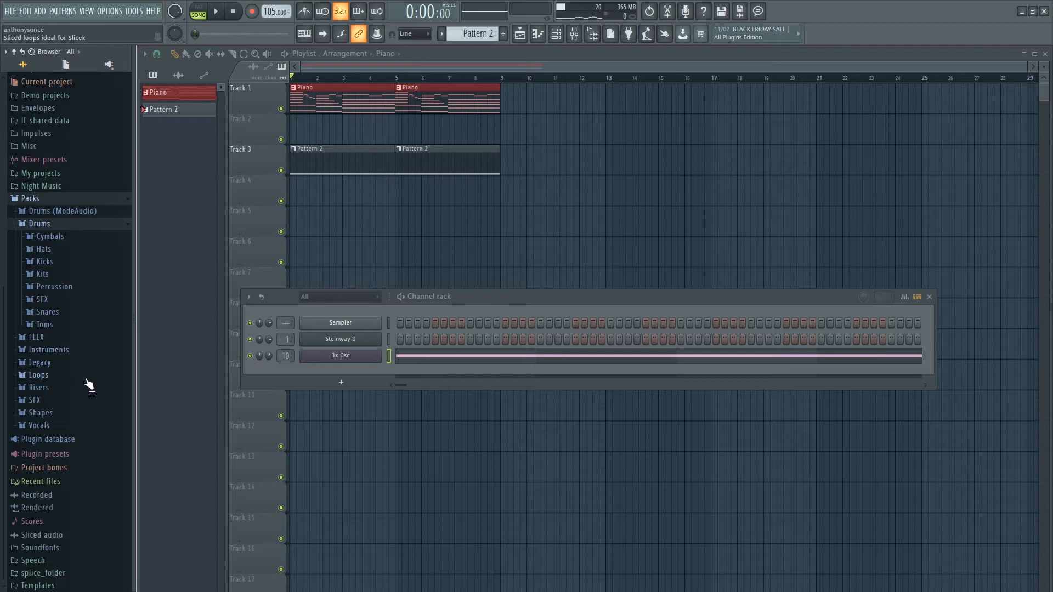
click(65, 363)
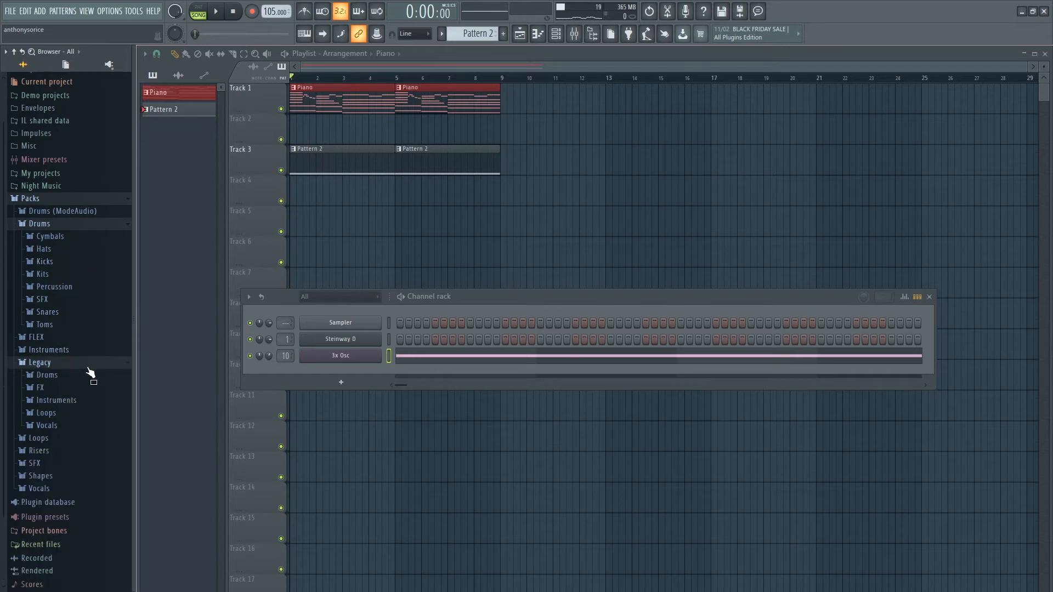
click(84, 351)
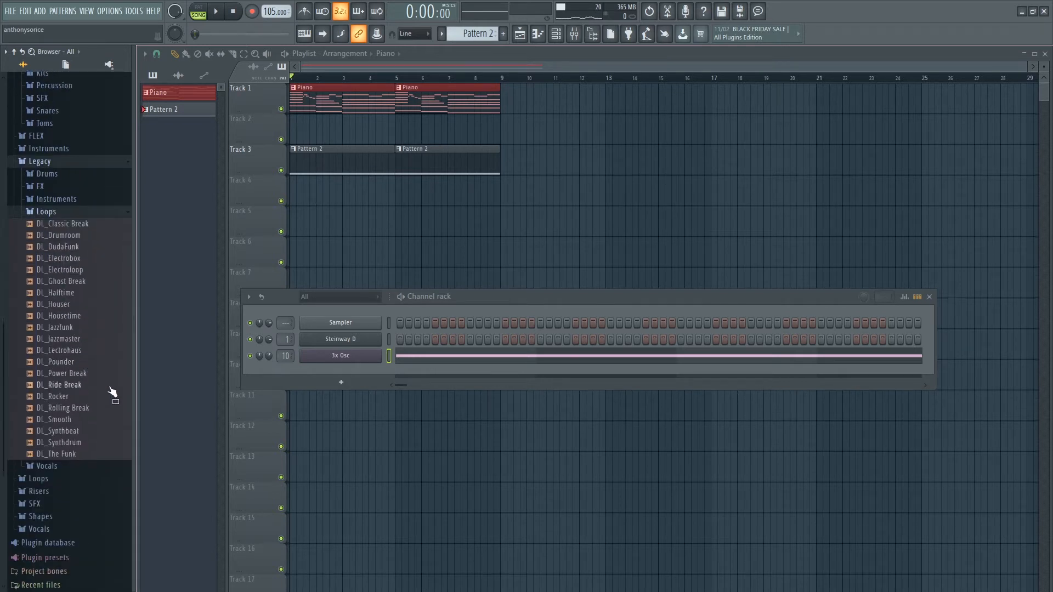
drag(80, 330, 292, 230)
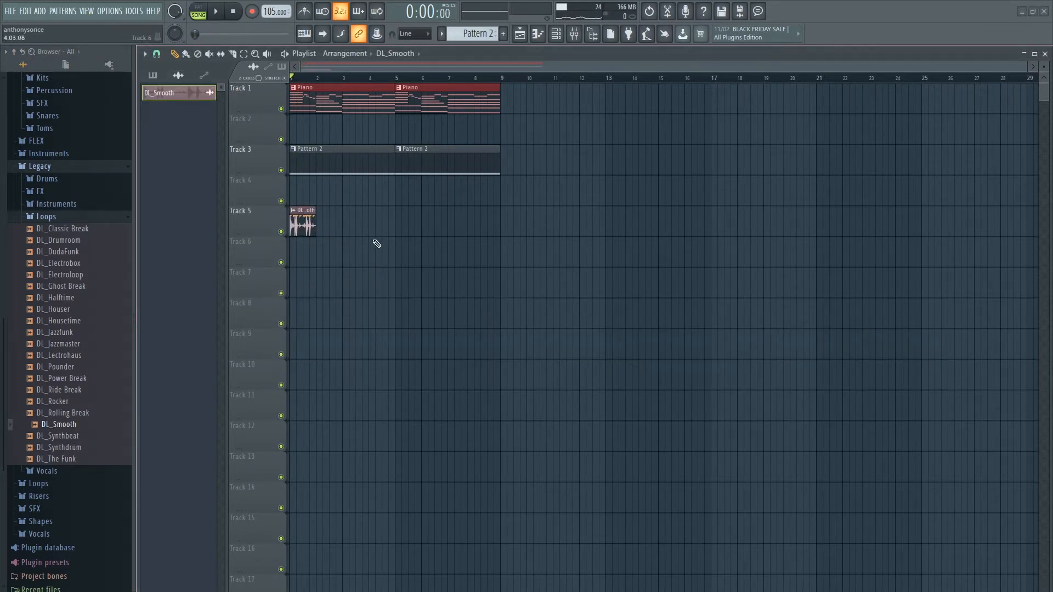
Stretch the DL_Smooth clip on Track 5 to two bars and repeat it until all eight bars are filled.
scroll(375, 239, up, 9)
scroll(394, 191, down, 1)
drag(416, 68, 47, 84)
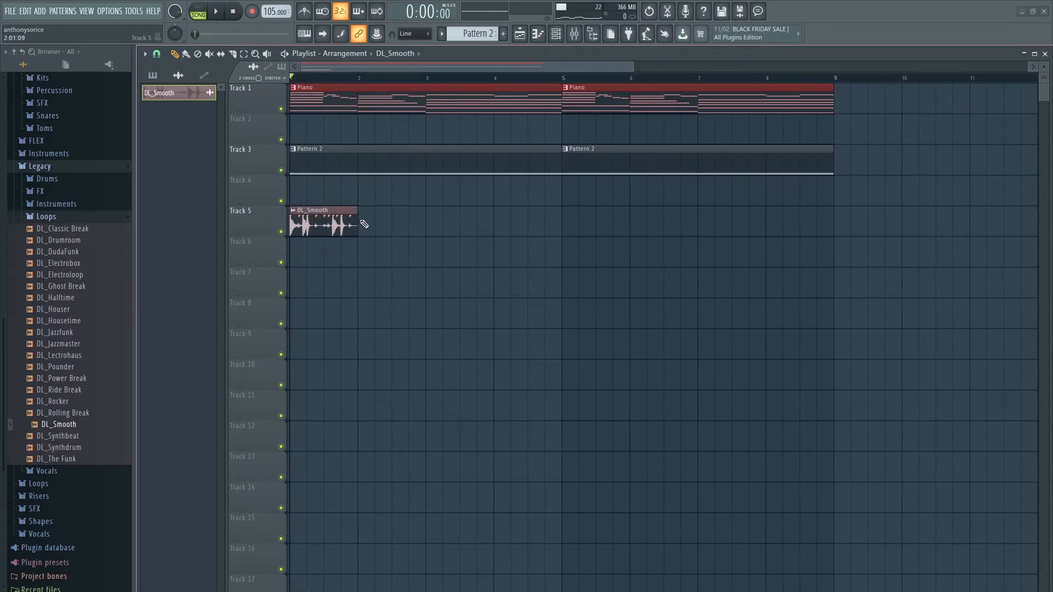
drag(353, 213, 789, 208)
Lower the DL_Smooth channel's volume to 45% in the channel rack while playing the song.
key(F6)
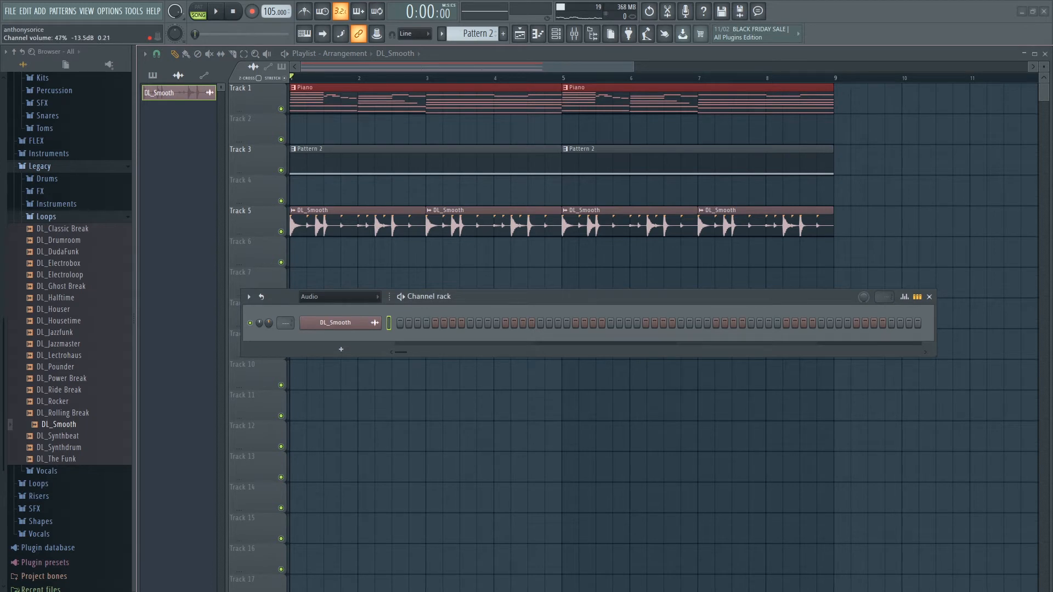
key(space)
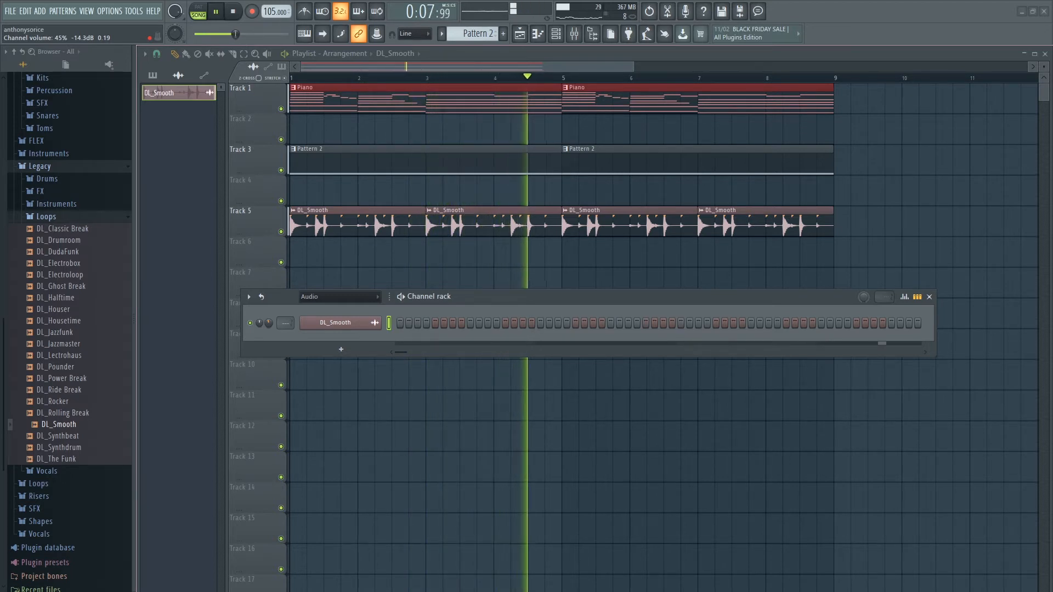
key(space)
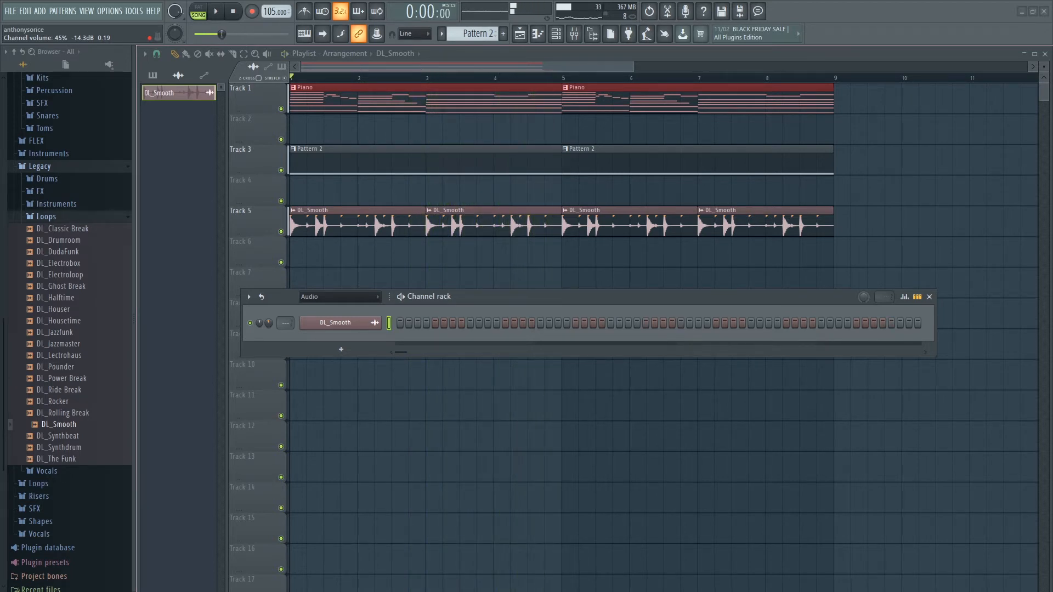
Route the DL_Smooth channel to mixer insert 5, name that track Drums and color it sea green.
double_click(290, 325)
double_click(587, 330)
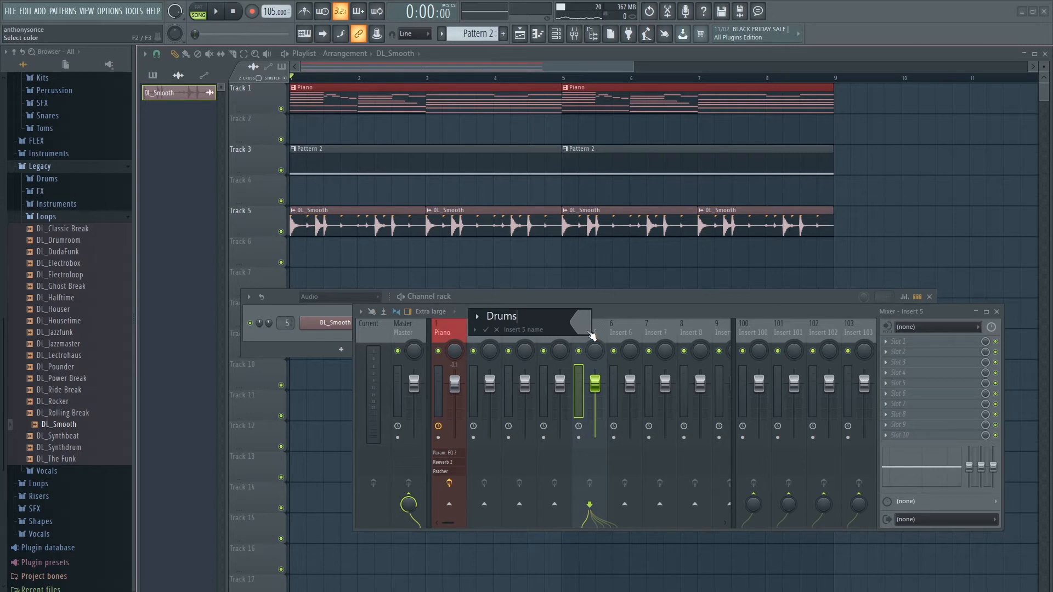
click(591, 336)
click(671, 413)
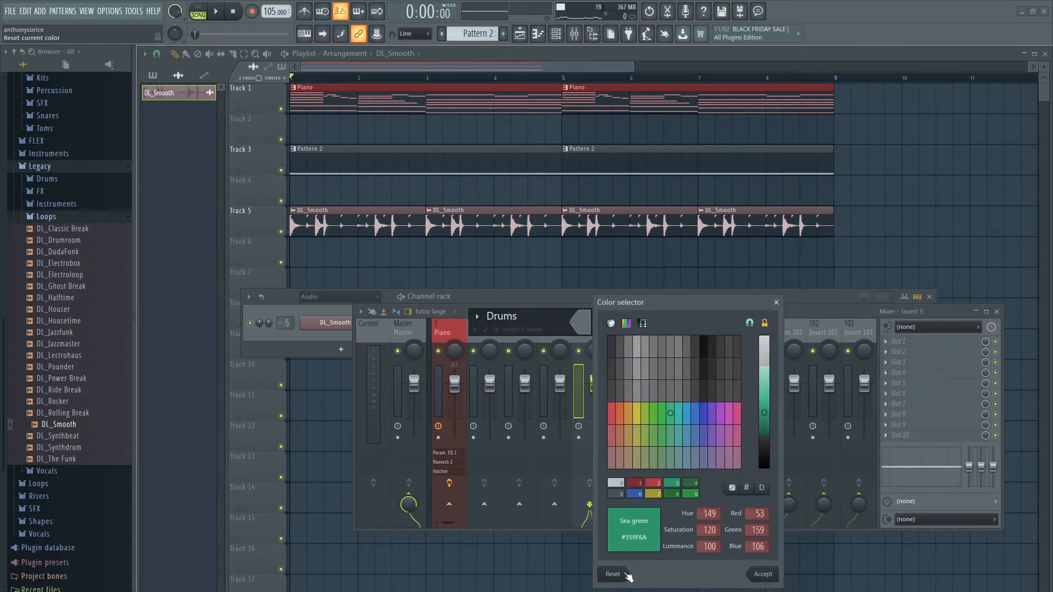
click(757, 574)
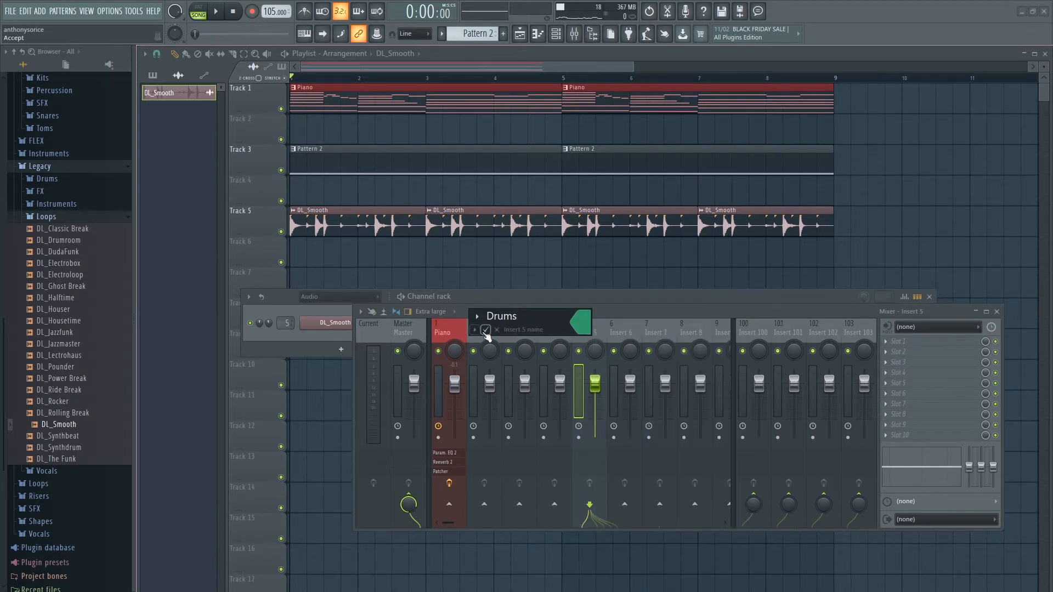
click(485, 329)
Load Fruity Parametric EQ 2 in the Drums track's first slot, pulling band 1 down and band 7 to -18 dB at about 5062 Hz.
click(927, 344)
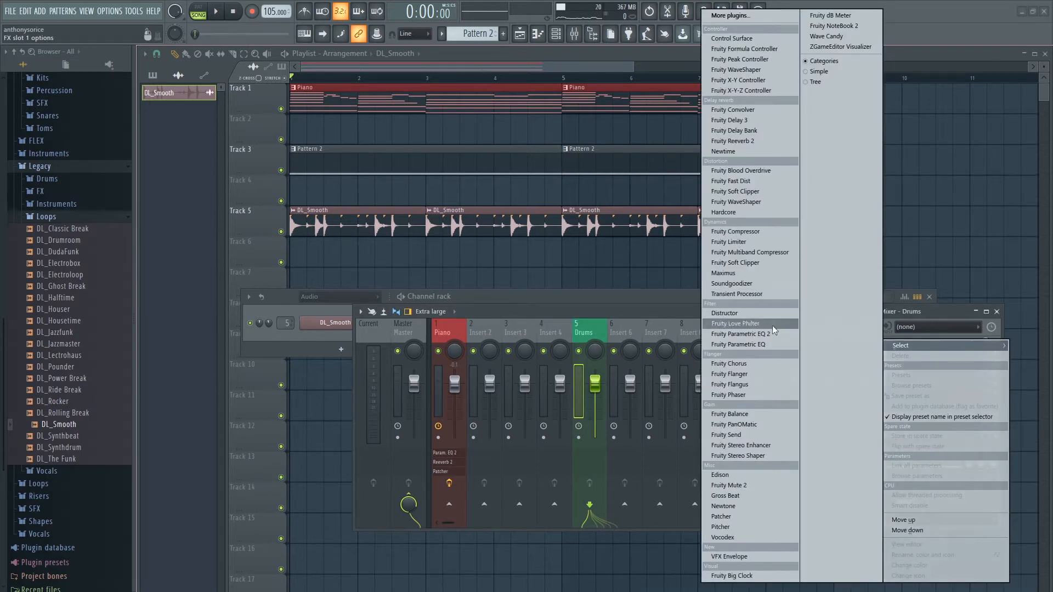
click(751, 327)
drag(260, 203, 263, 251)
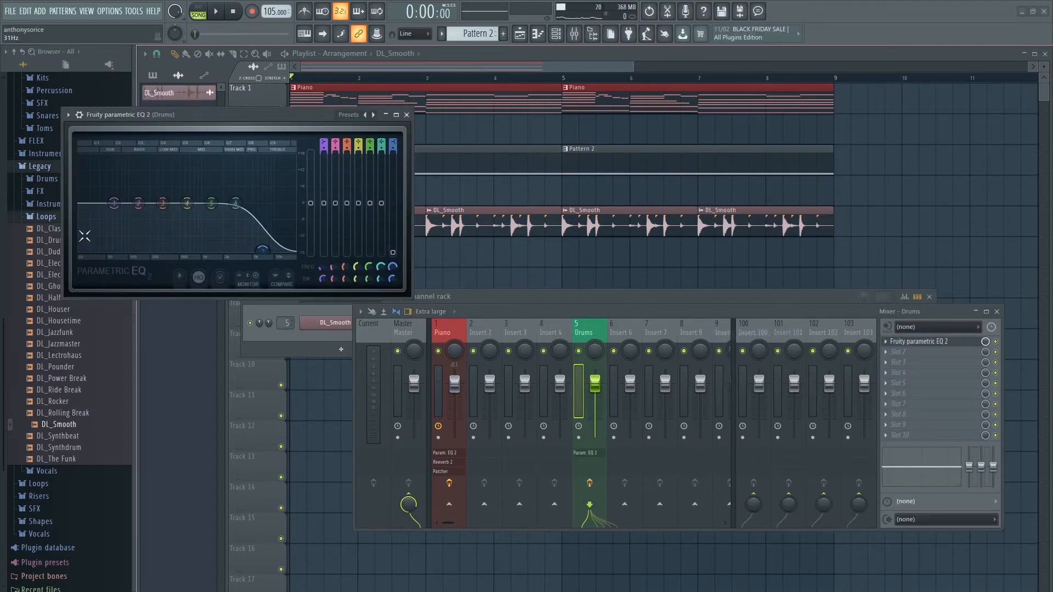
drag(114, 204, 139, 251)
drag(263, 251, 252, 251)
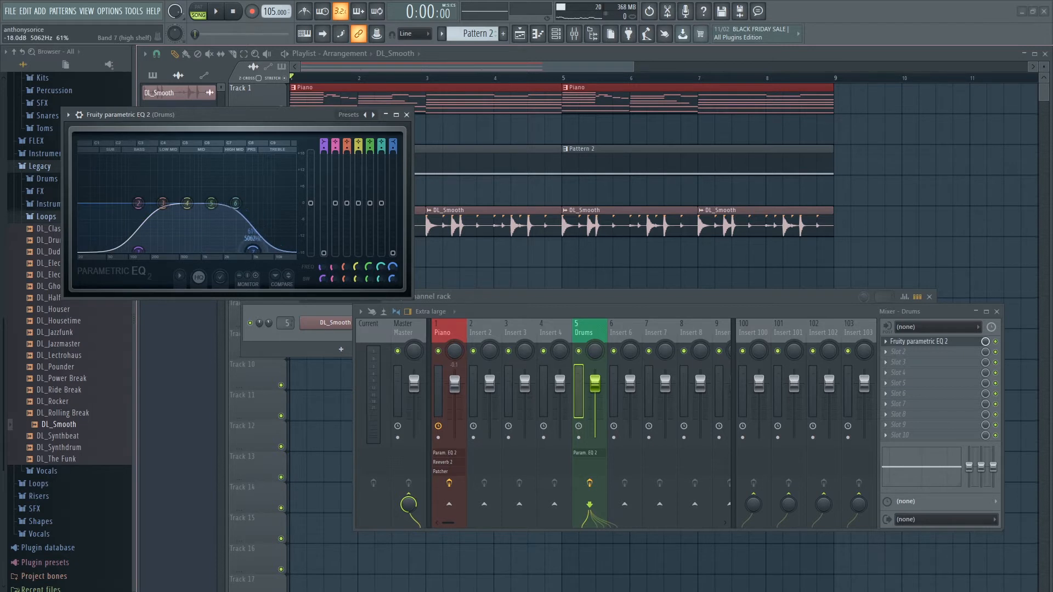
Lower the Drums track's fader slightly during playback, close the equalizer and stop the song.
key(space)
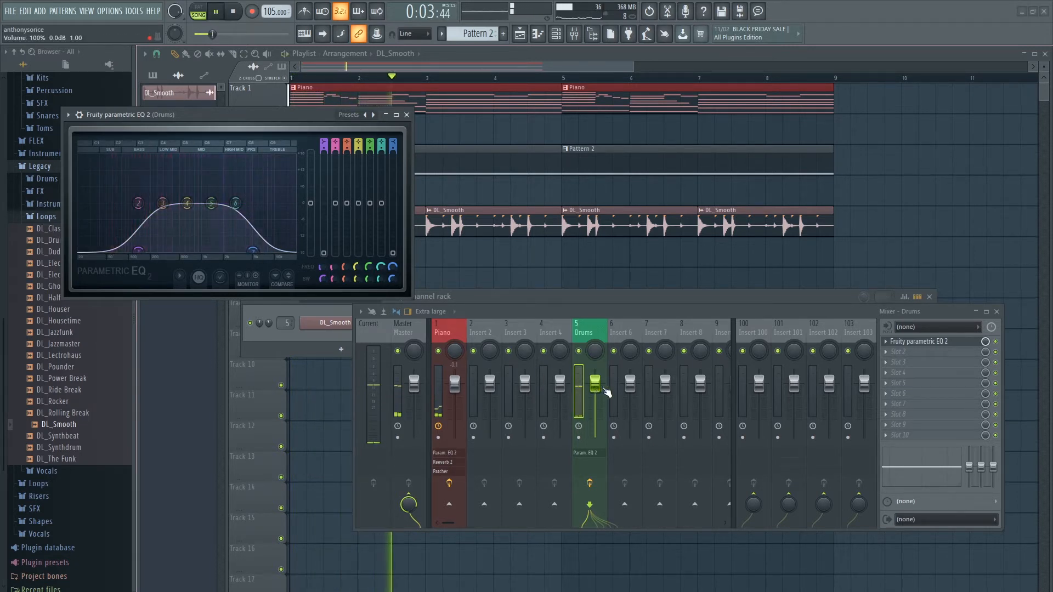
drag(596, 385, 596, 393)
click(406, 115)
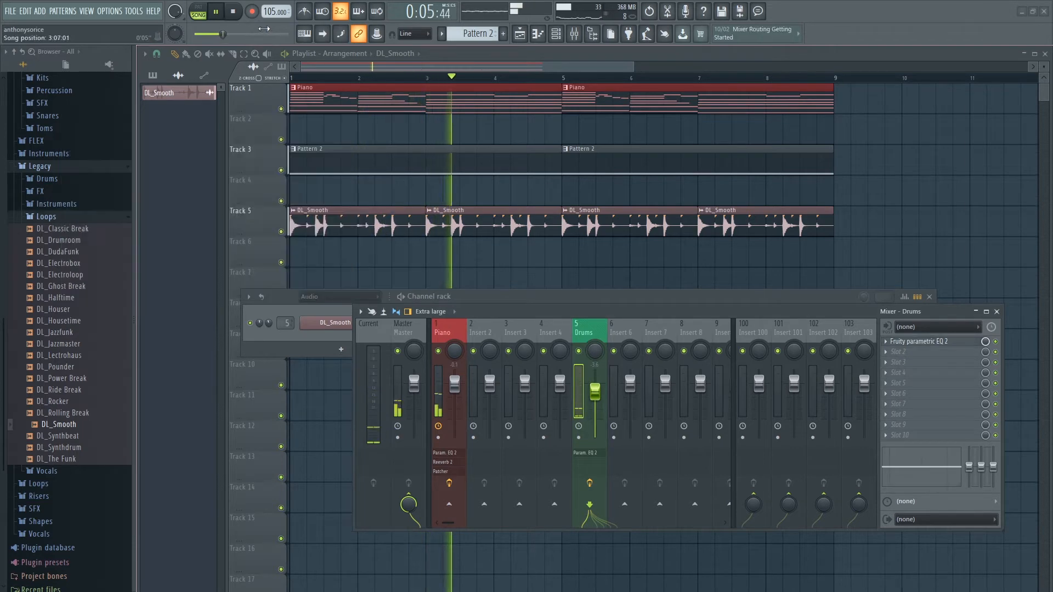
key(space)
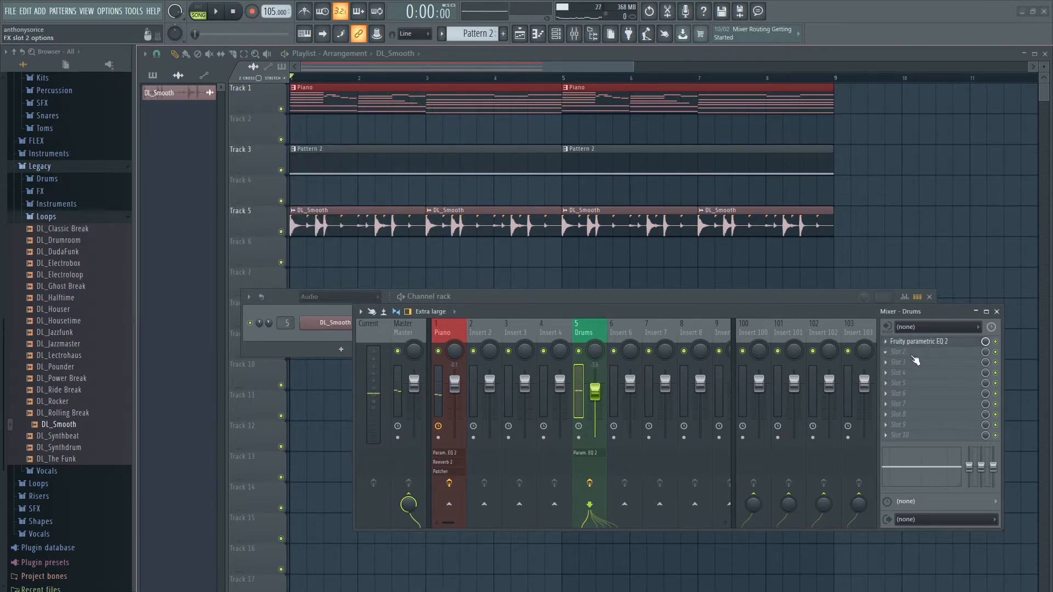
Add Fruity Flanger to the Drums track's second effect slot with the Classic Flanger preset and reduce its mix level to about 61%.
click(912, 354)
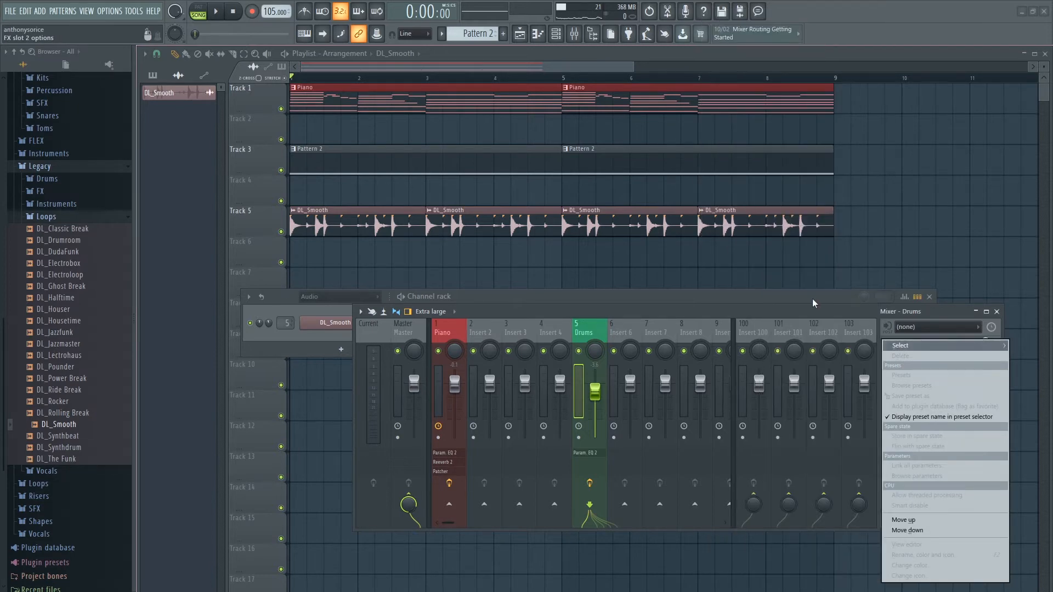
click(681, 317)
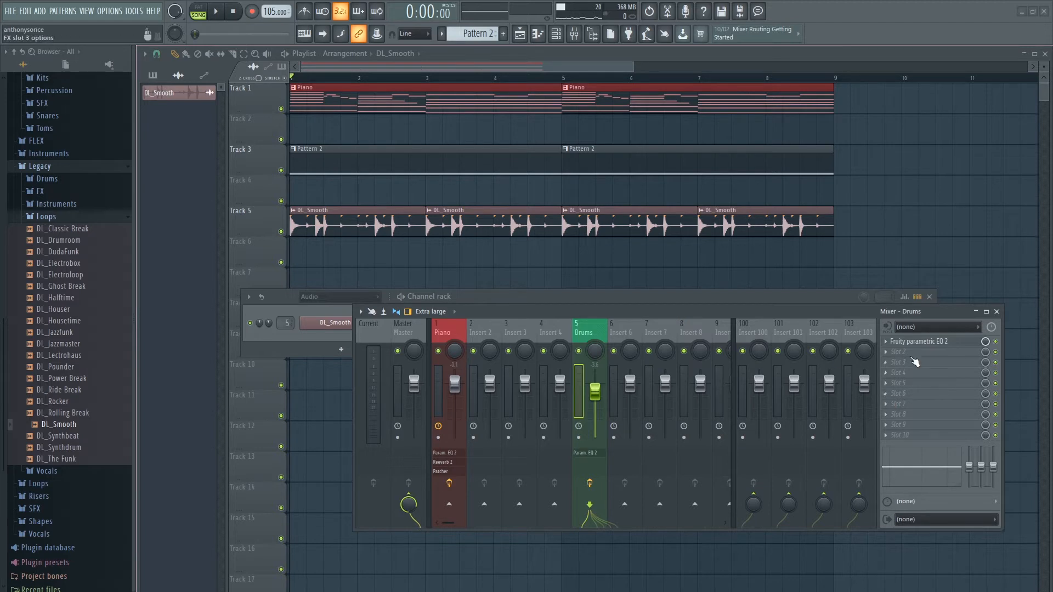
click(911, 354)
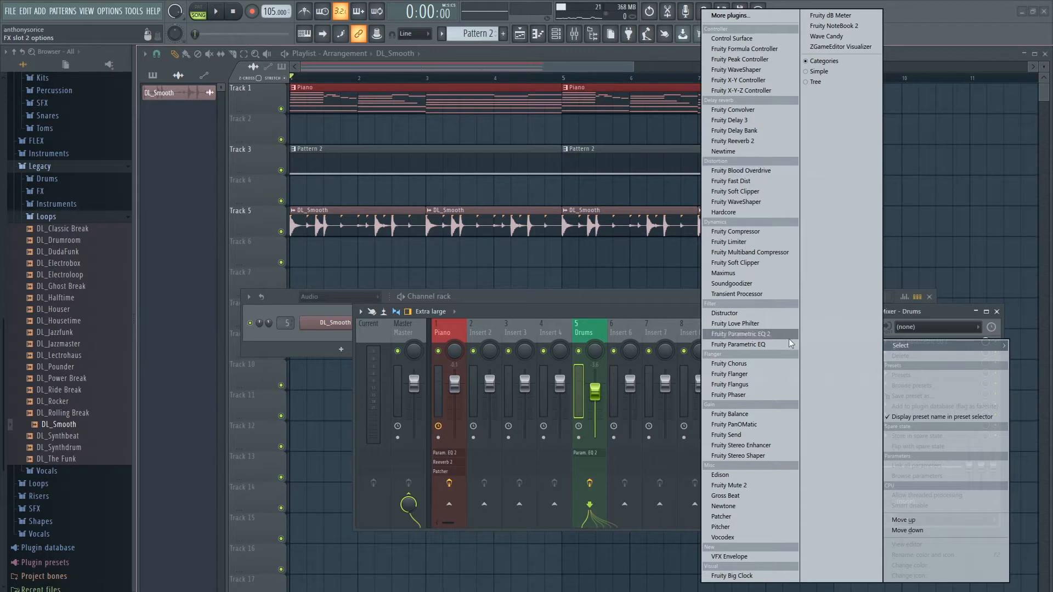
click(779, 378)
click(82, 129)
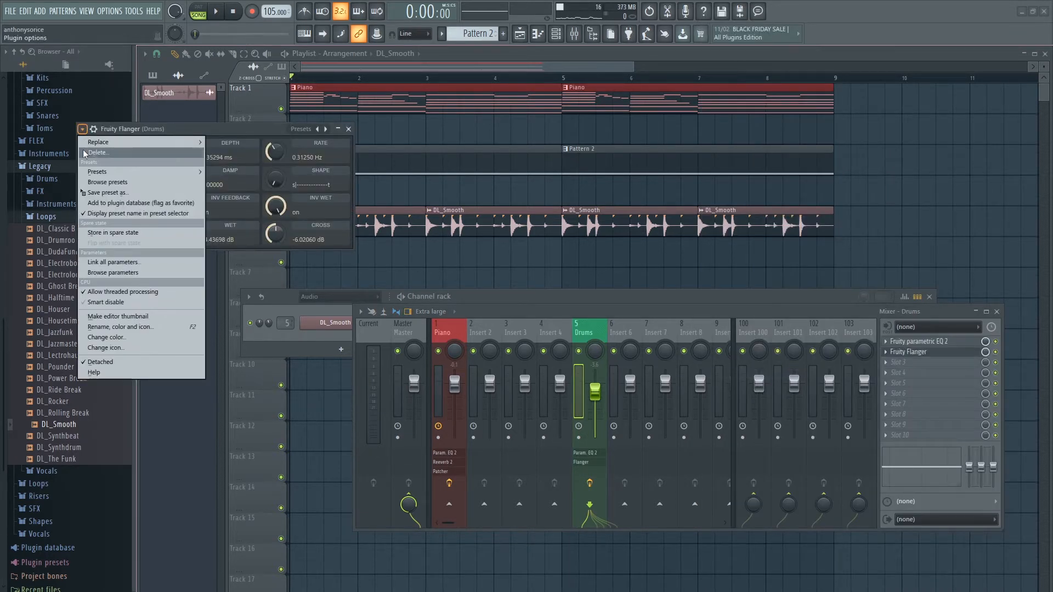
mouse_move(92, 172)
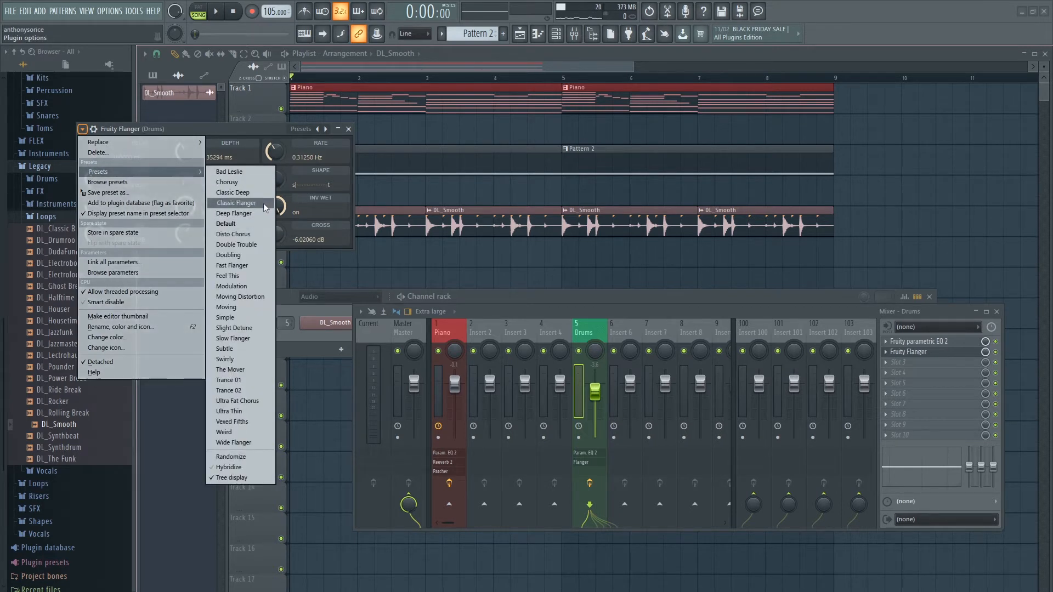
click(236, 203)
click(348, 129)
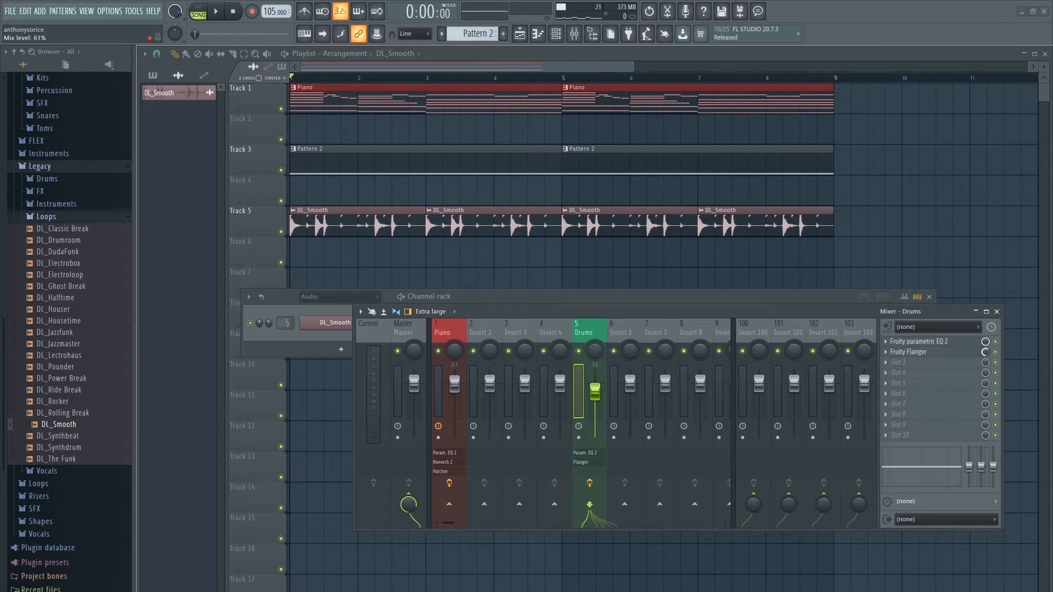
Play the song to hear the flanger, solo the drum loop on Track 5 to listen to it alone, and unsolo it.
key(space)
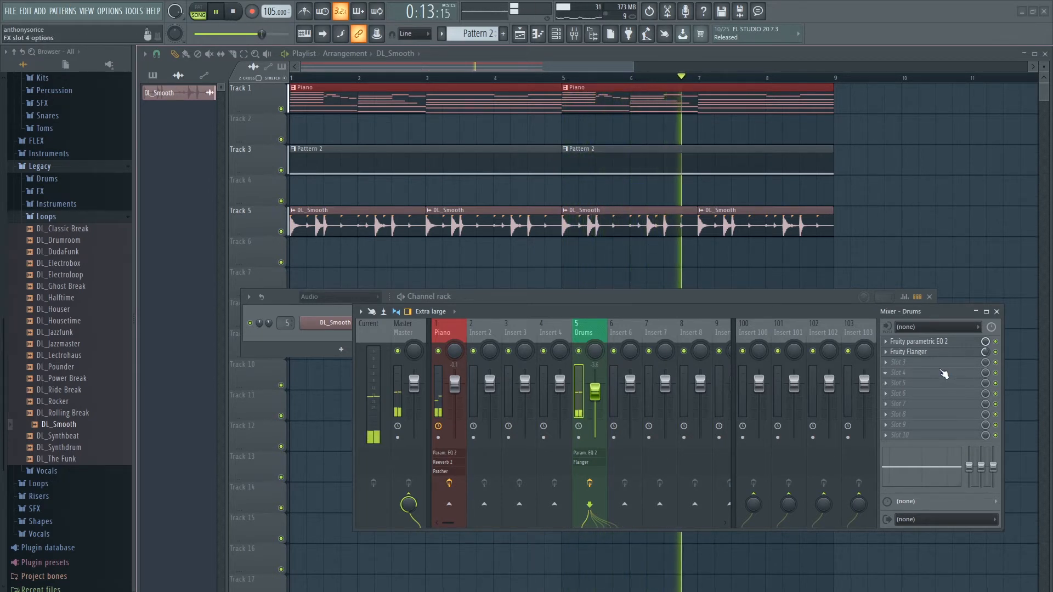
key(space)
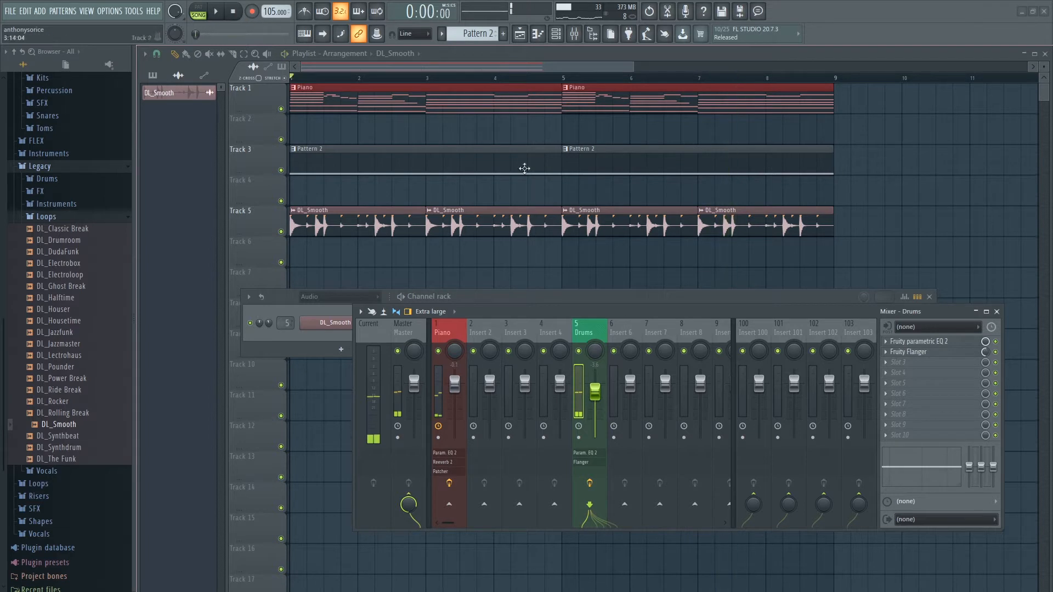
right_click(281, 232)
key(space)
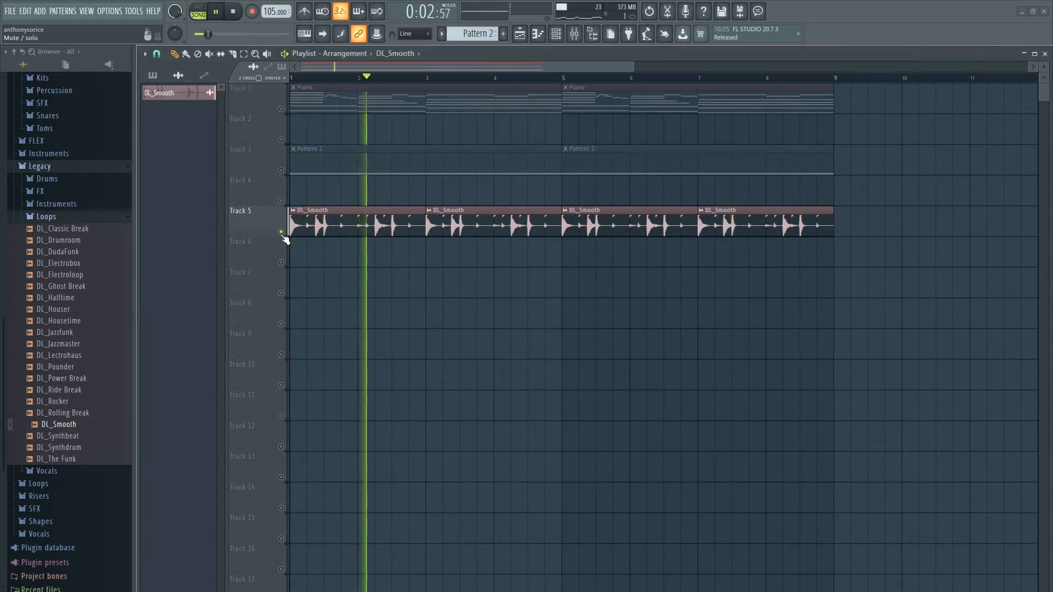
key(space)
right_click(281, 231)
Load Fruity Reeverb 2 in the Drums track's third effect slot, audition it with the song and close its window.
key(F6)
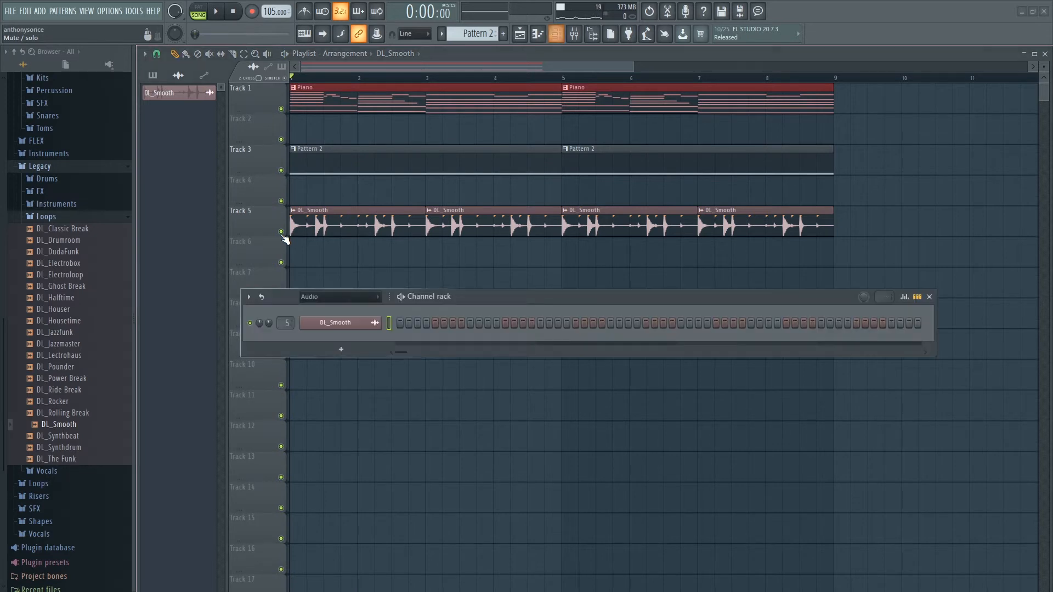
key(F9)
click(918, 367)
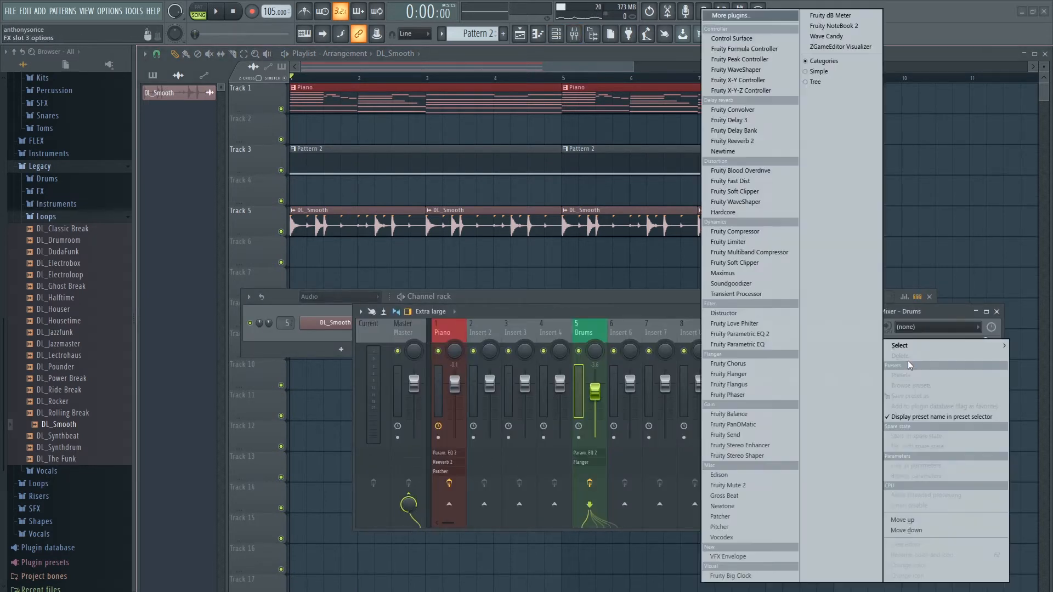
click(752, 144)
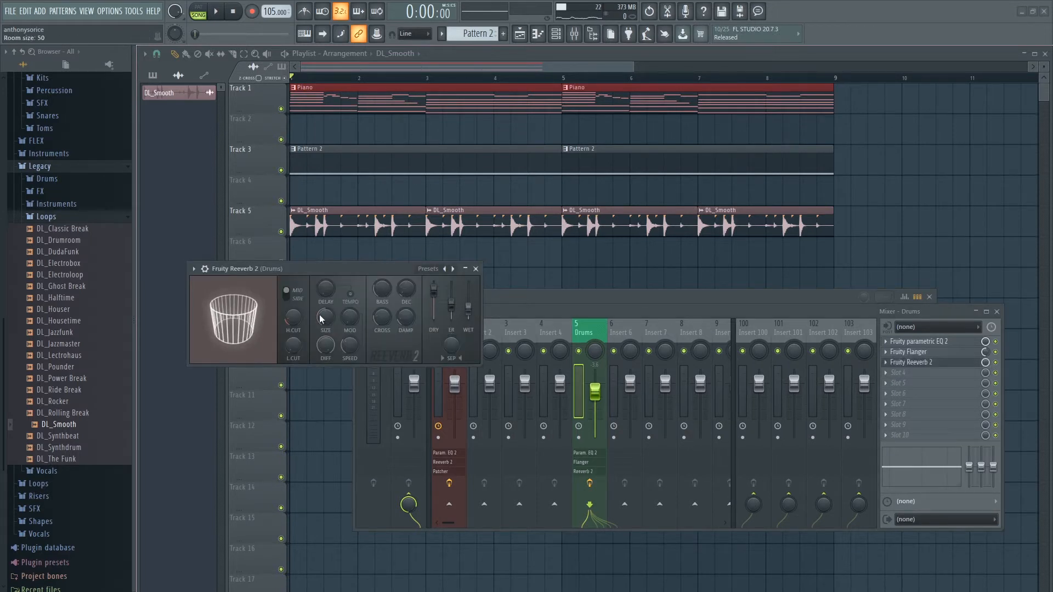
key(space)
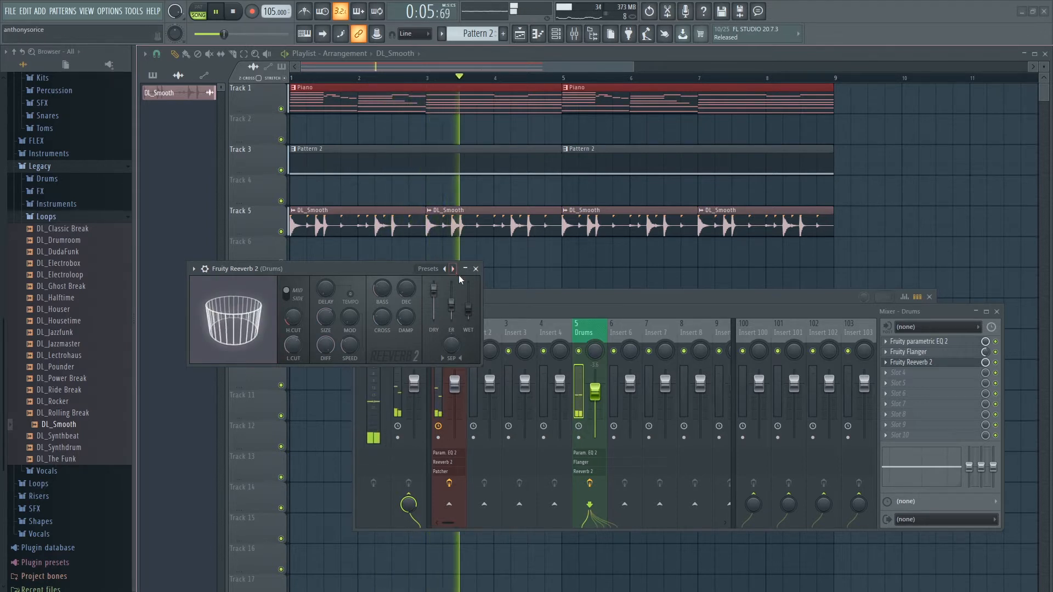
click(476, 269)
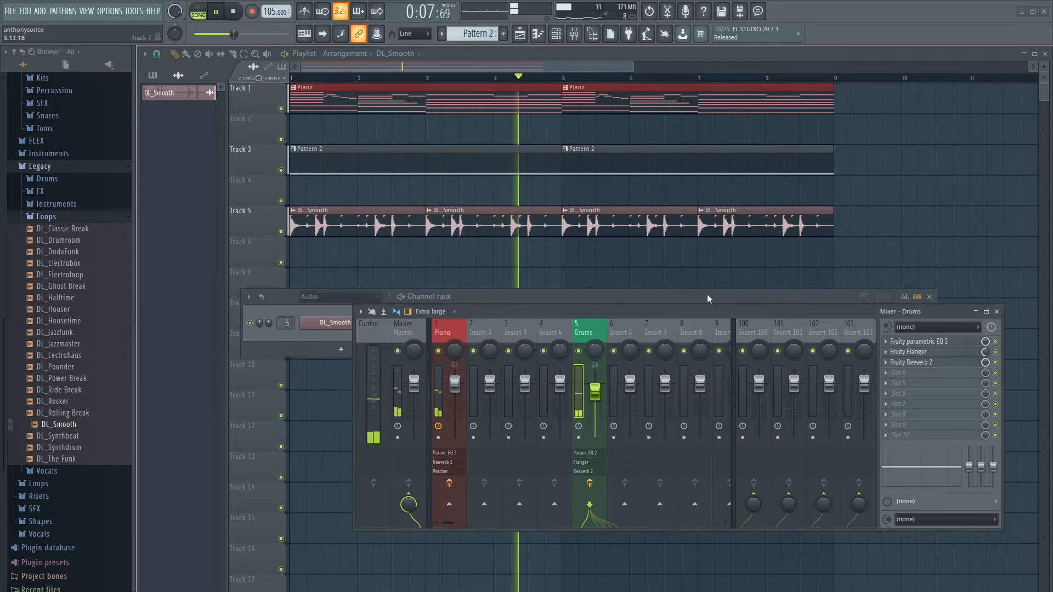
Close the mixer and channel rack to show the playlist, and stop playback.
click(997, 311)
click(930, 297)
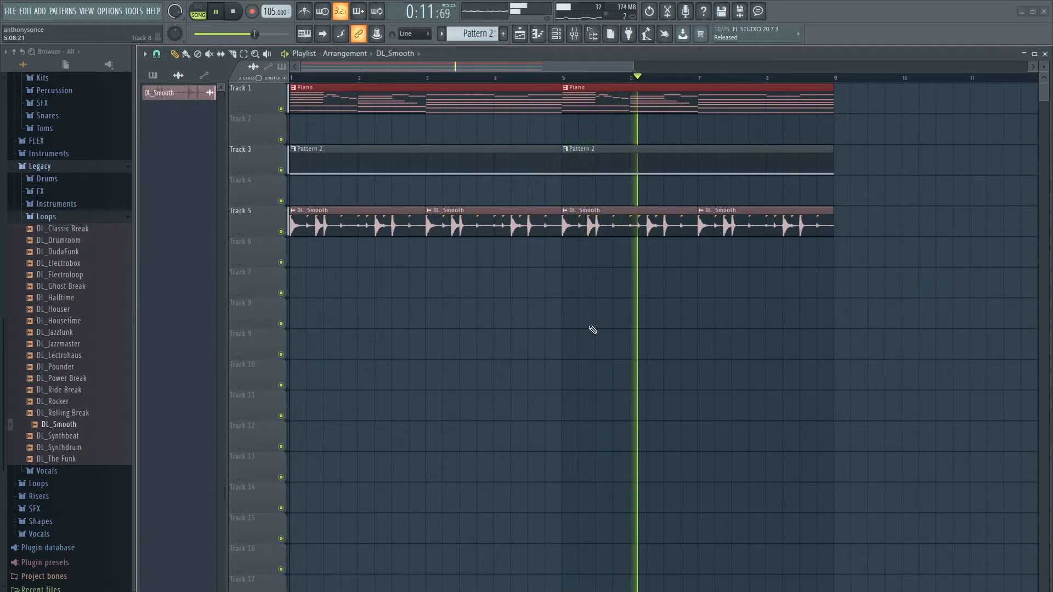
scroll(527, 274, down, 2)
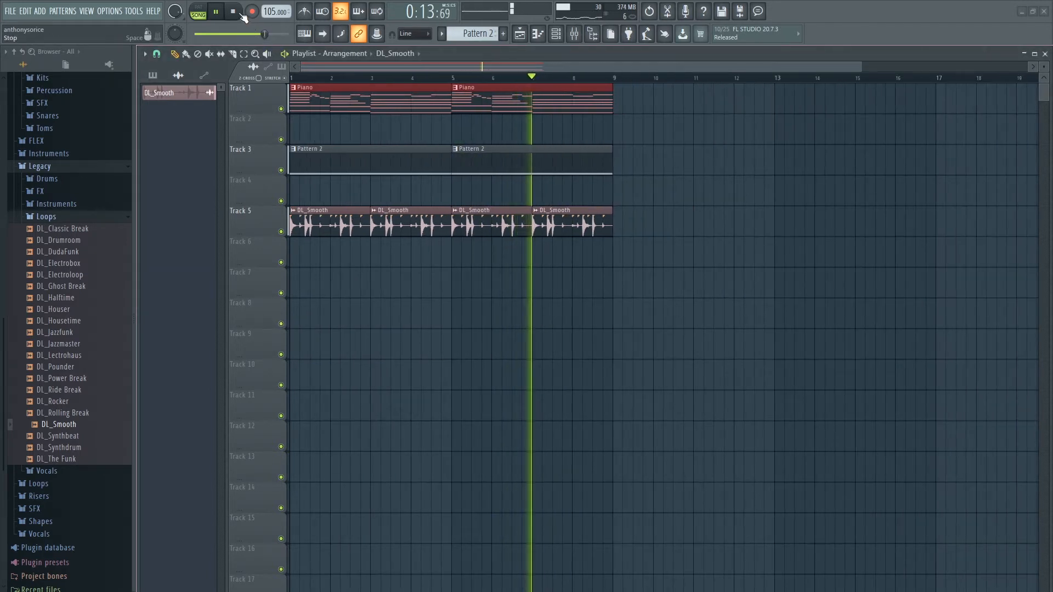
key(space)
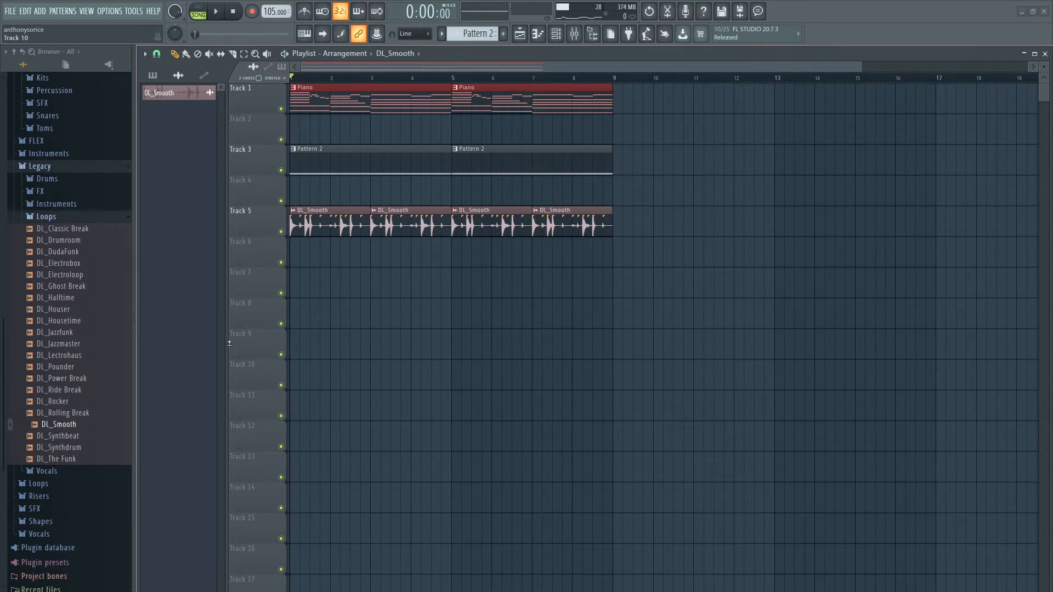
Collapse the browser folders, show all channels in the channel rack and add a Sytrus channel.
click(42, 219)
click(42, 218)
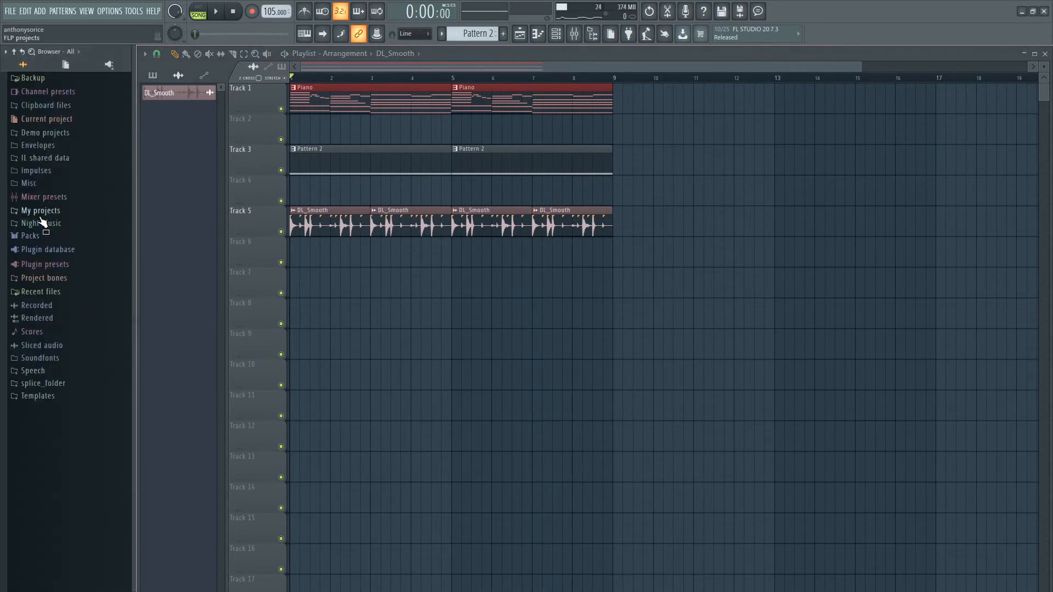
key(F6)
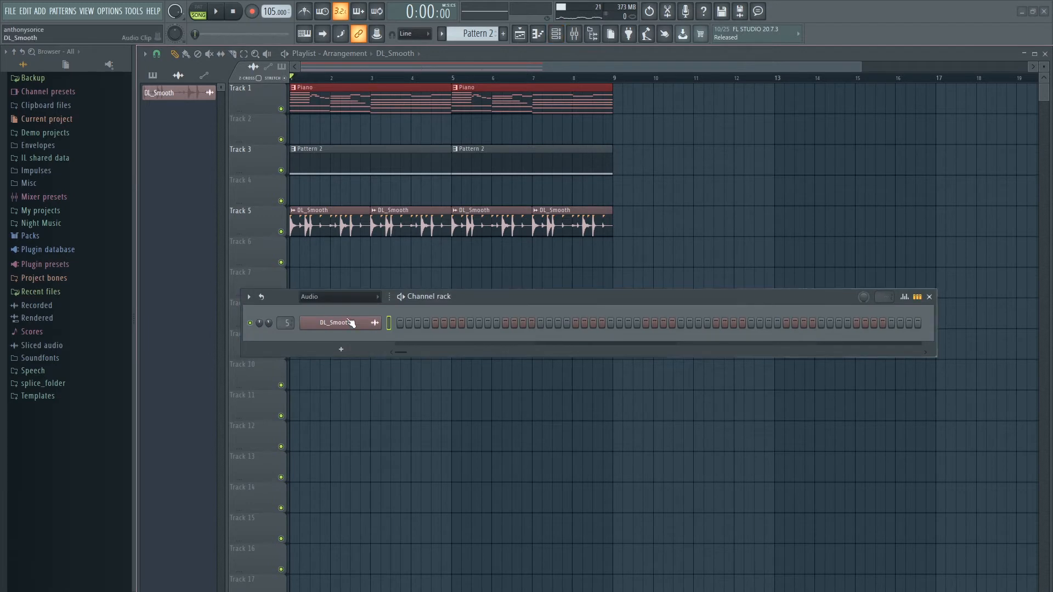
click(335, 308)
click(341, 389)
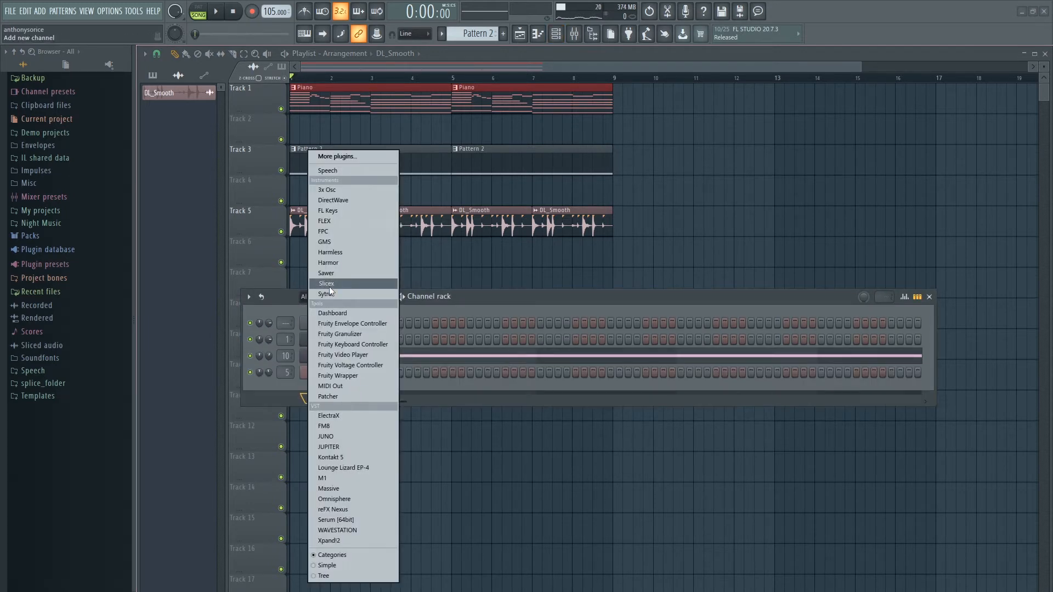
click(360, 295)
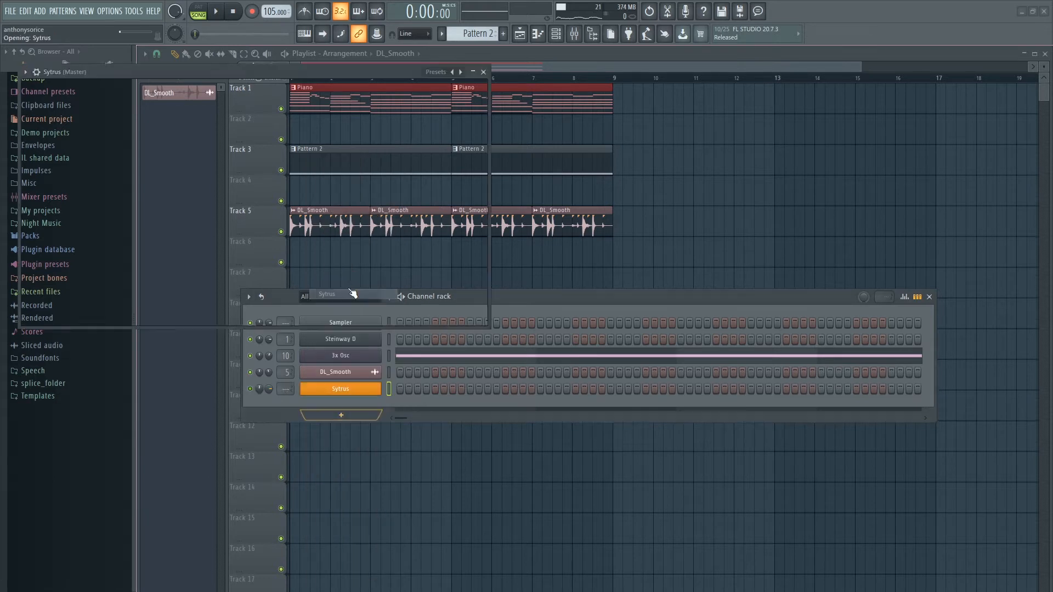
Load Sytrus's Acoustic nylon preset from the Guitar category and close the plugin window.
click(27, 72)
mouse_move(82, 104)
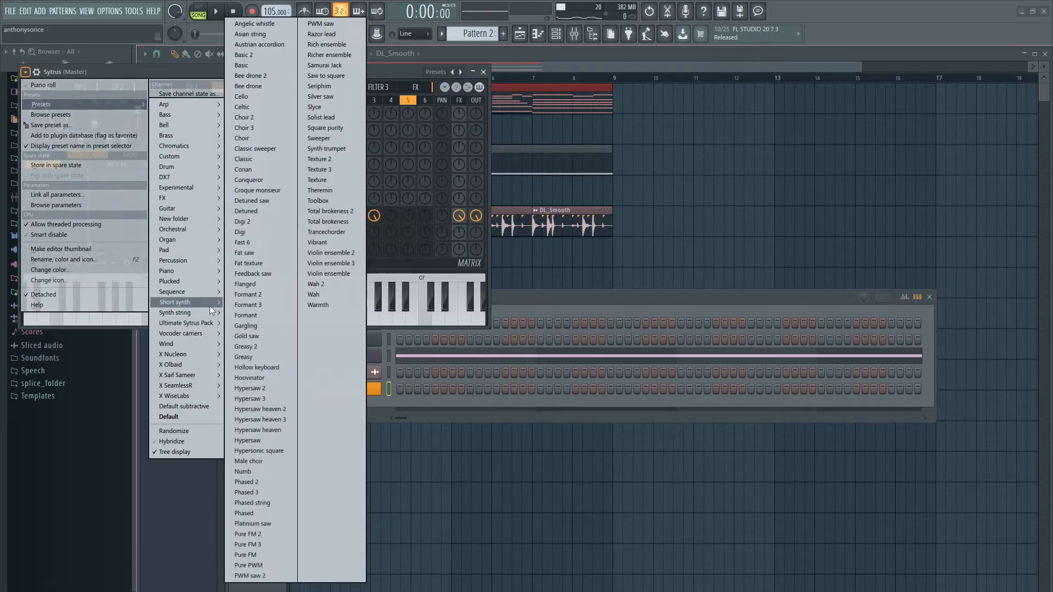
mouse_move(205, 286)
mouse_move(191, 209)
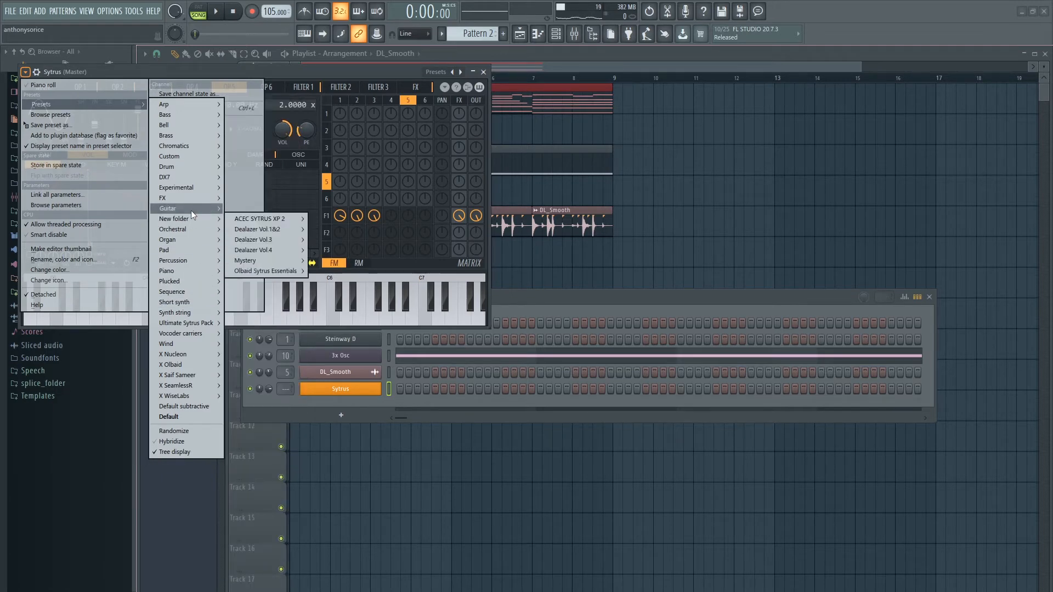
click(262, 211)
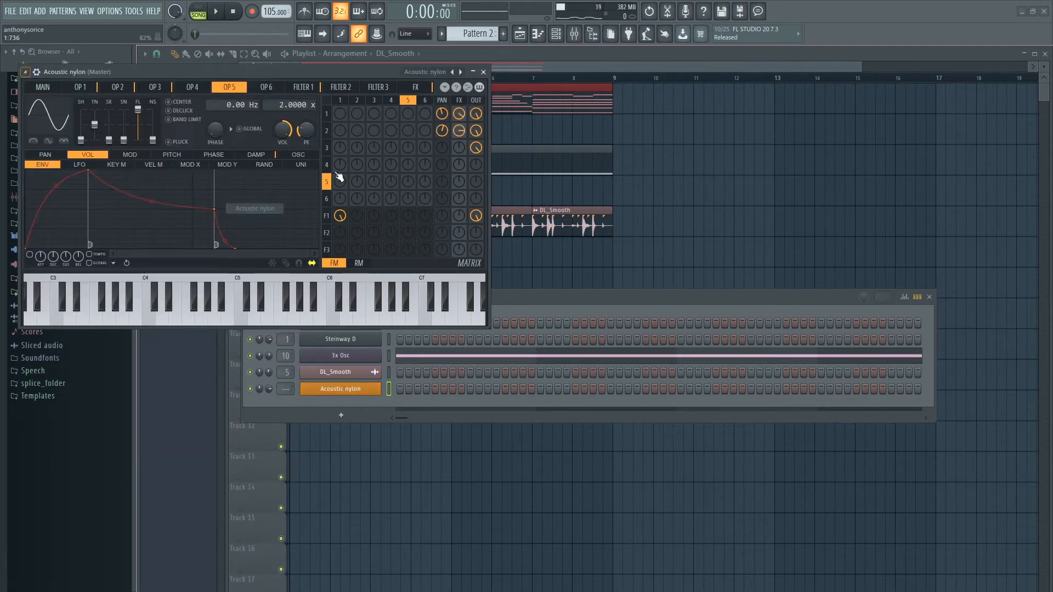
click(485, 73)
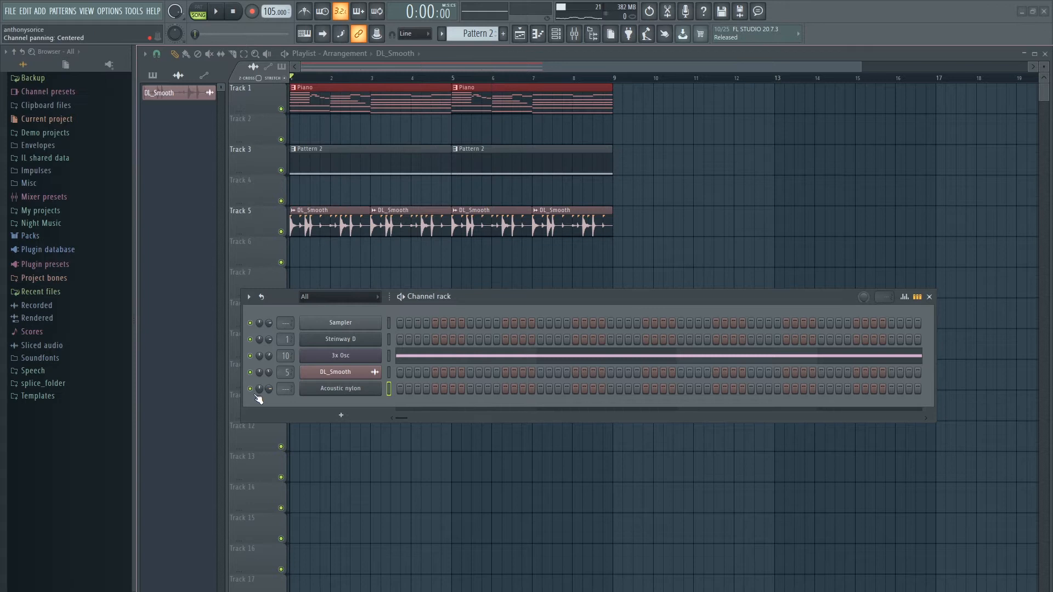
Route the Acoustic nylon channel to mixer Insert 2, name that track Guitar and colour it green.
double_click(285, 389)
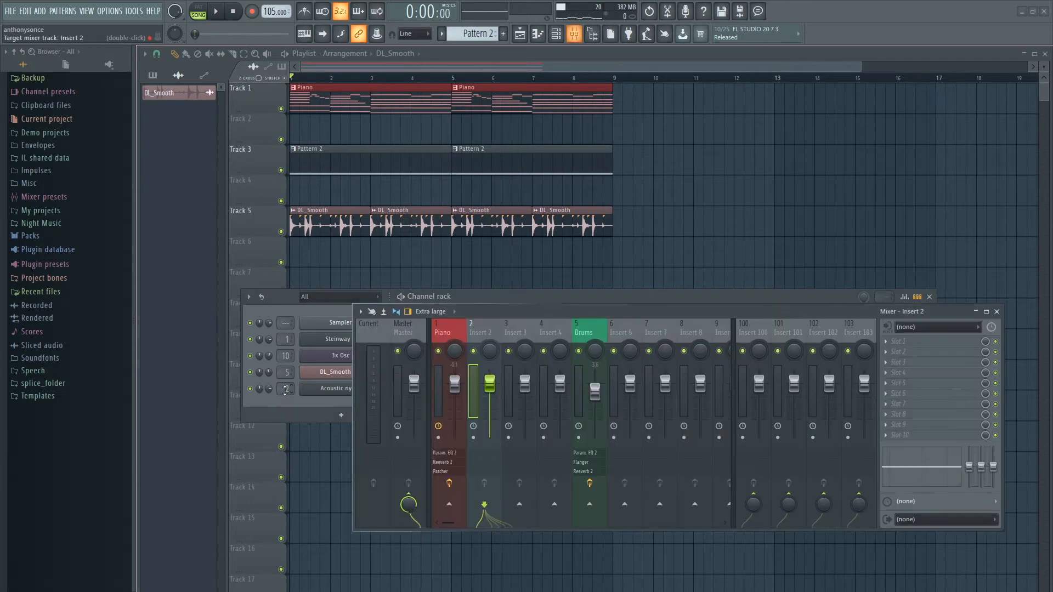
double_click(481, 323)
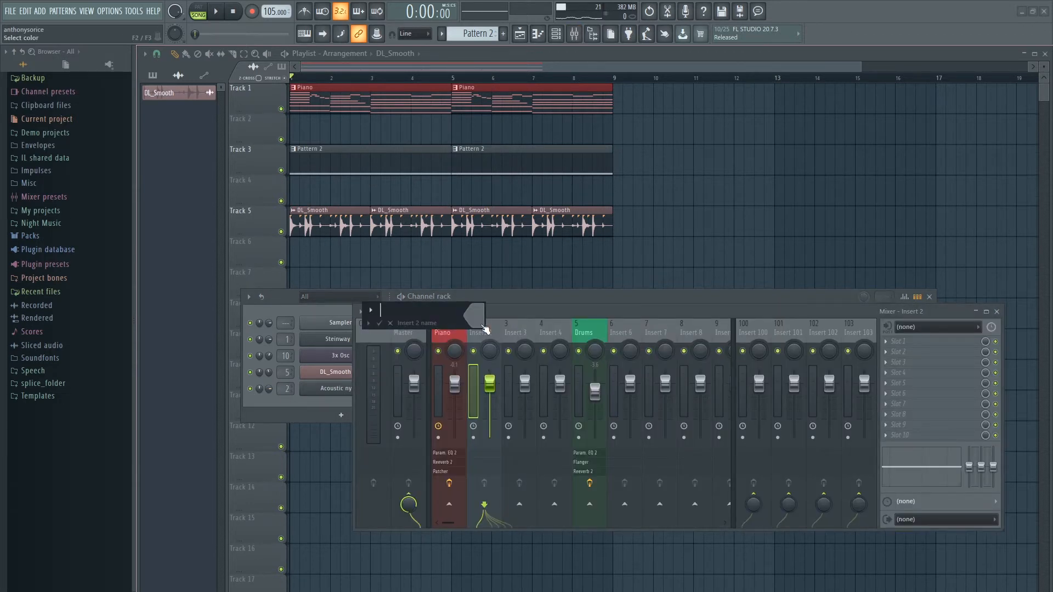
click(481, 325)
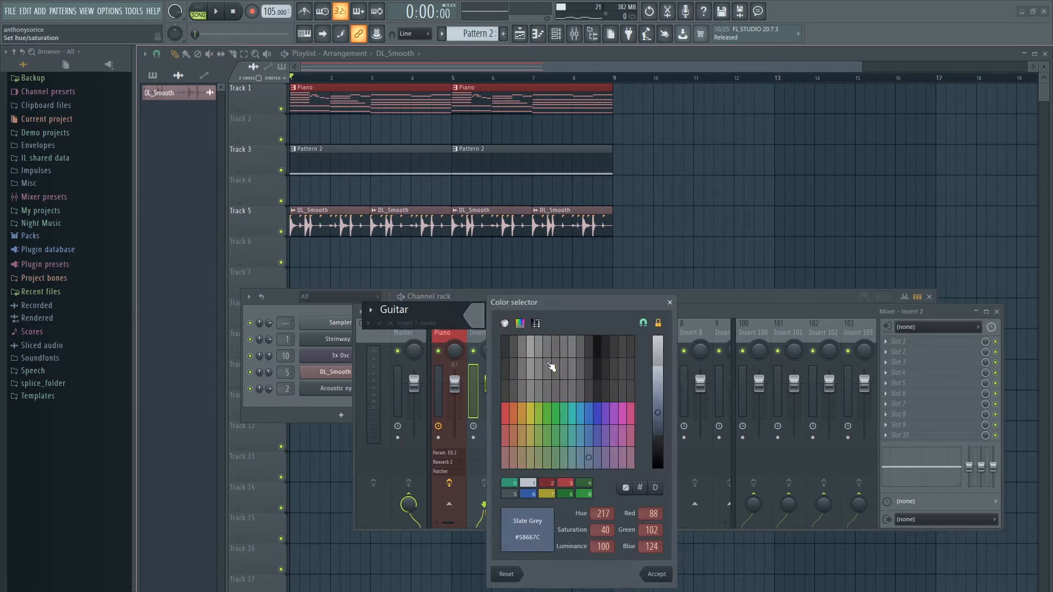
click(556, 420)
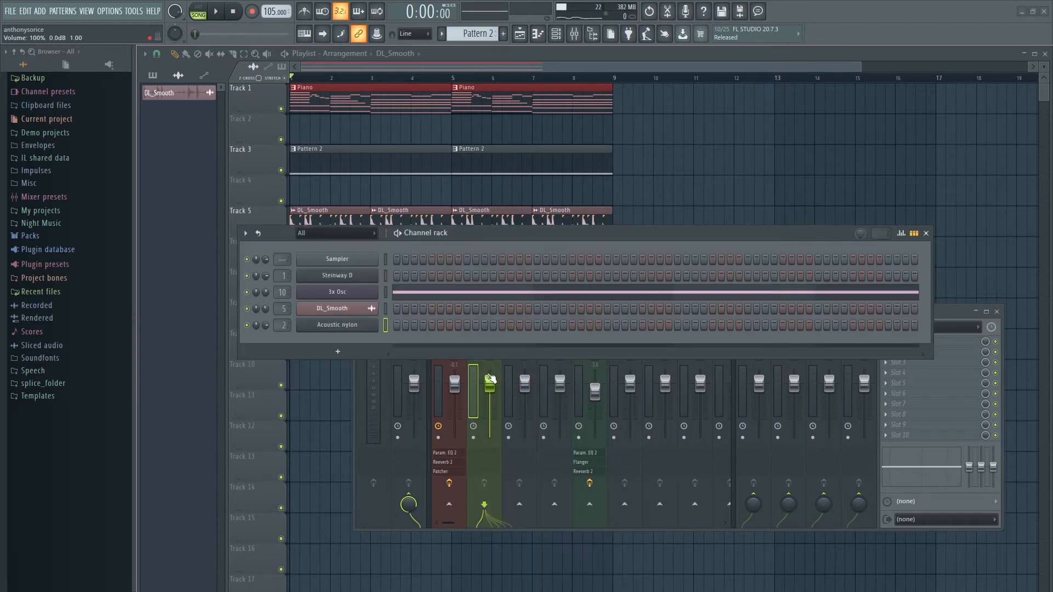
Lower the Guitar mixer track's volume and try the guitar sound against the playing song.
drag(490, 383, 490, 400)
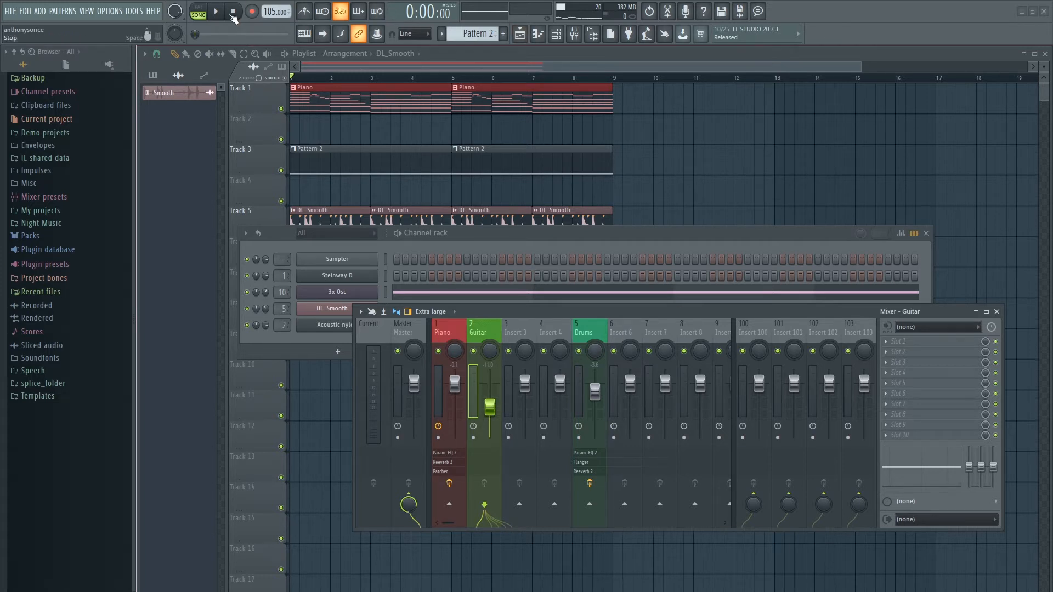
click(218, 10)
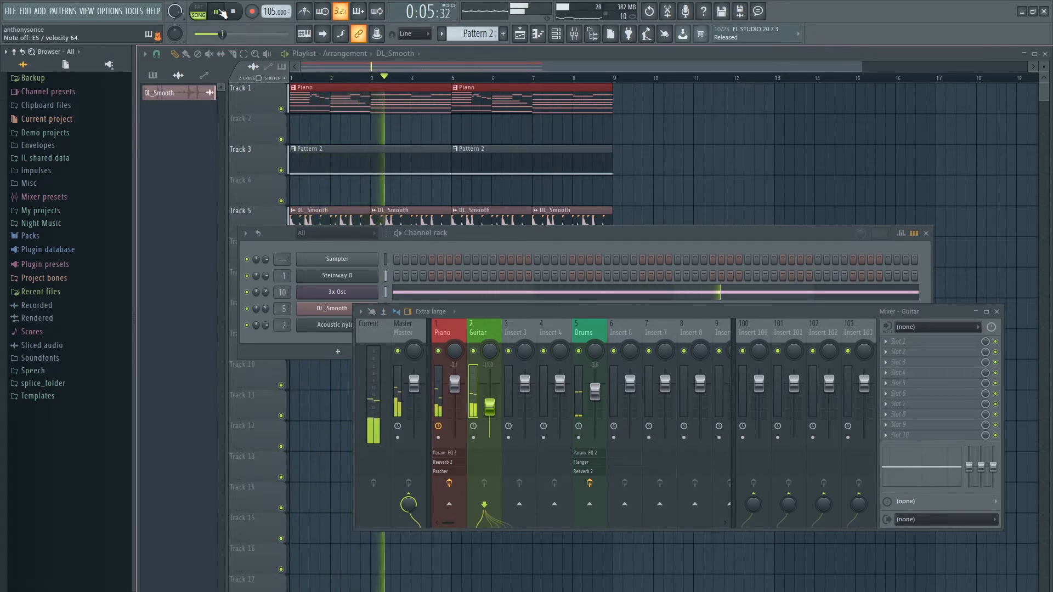
click(219, 11)
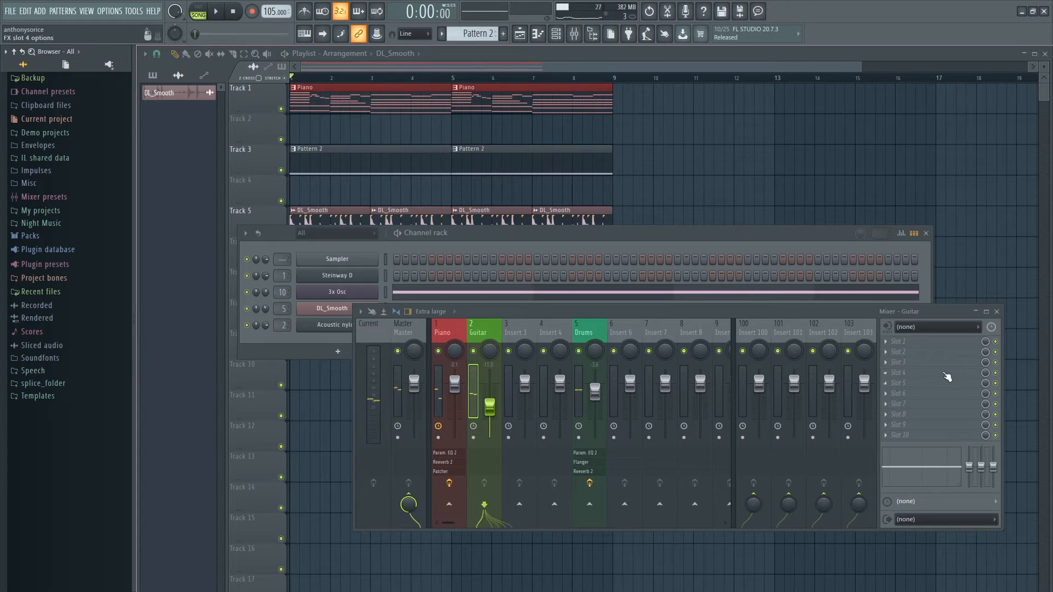
Add Fruity Delay 3 to the Guitar track's first effect slot and load its Default preset.
click(904, 343)
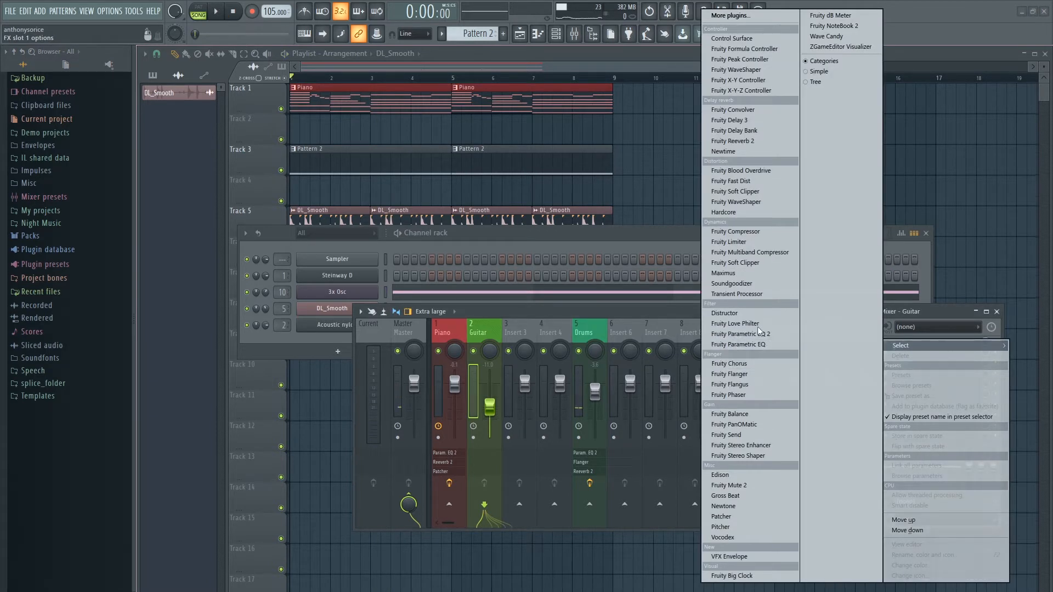
click(764, 121)
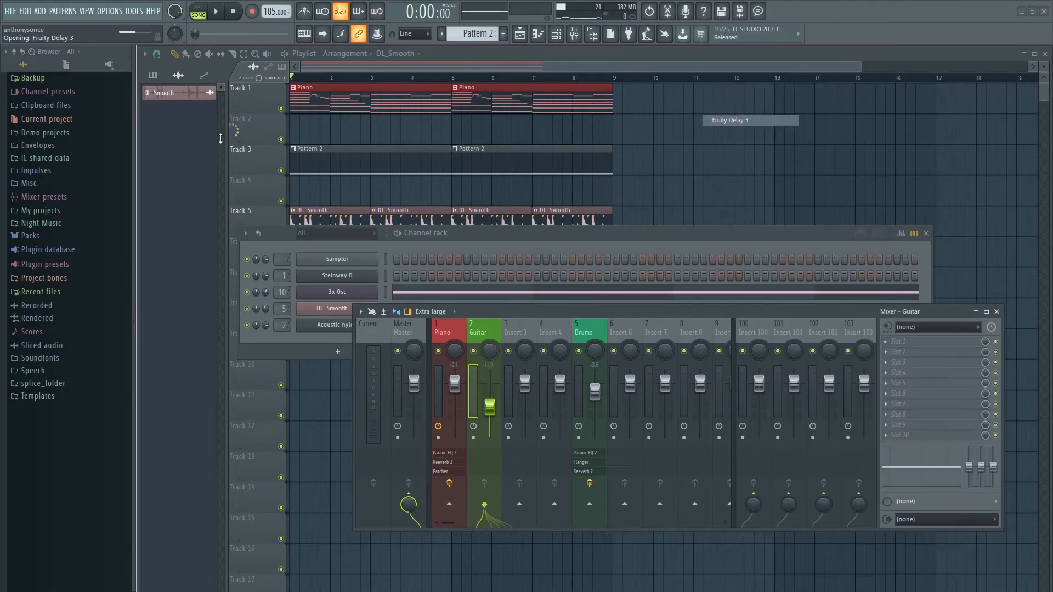
click(96, 143)
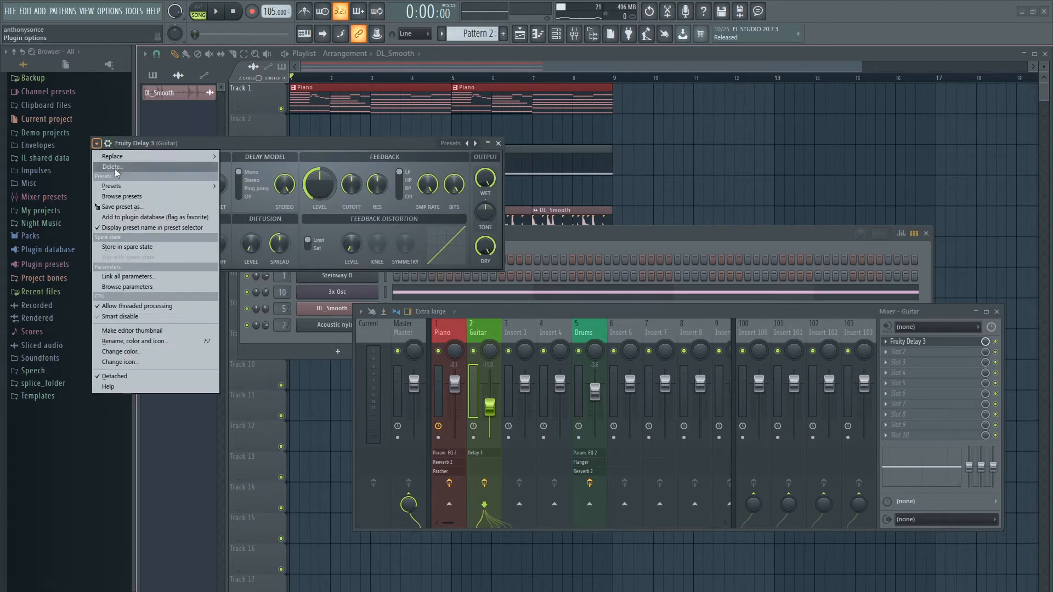
mouse_move(112, 186)
click(244, 186)
Set the guitar delay's time to a preset value, reduce its feedback and wet levels, and close its window.
right_click(153, 186)
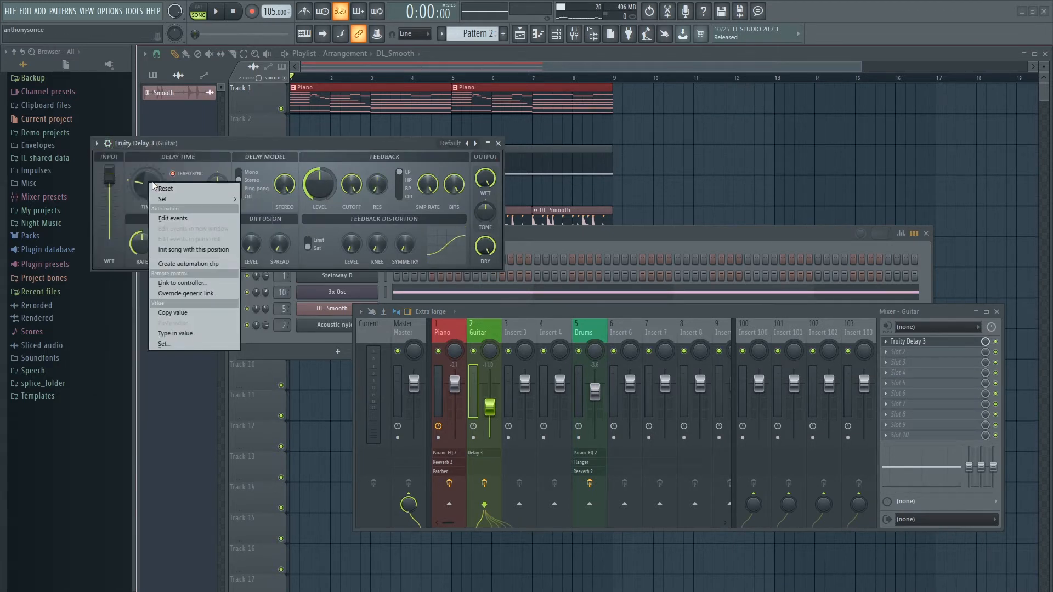
mouse_move(183, 200)
click(286, 241)
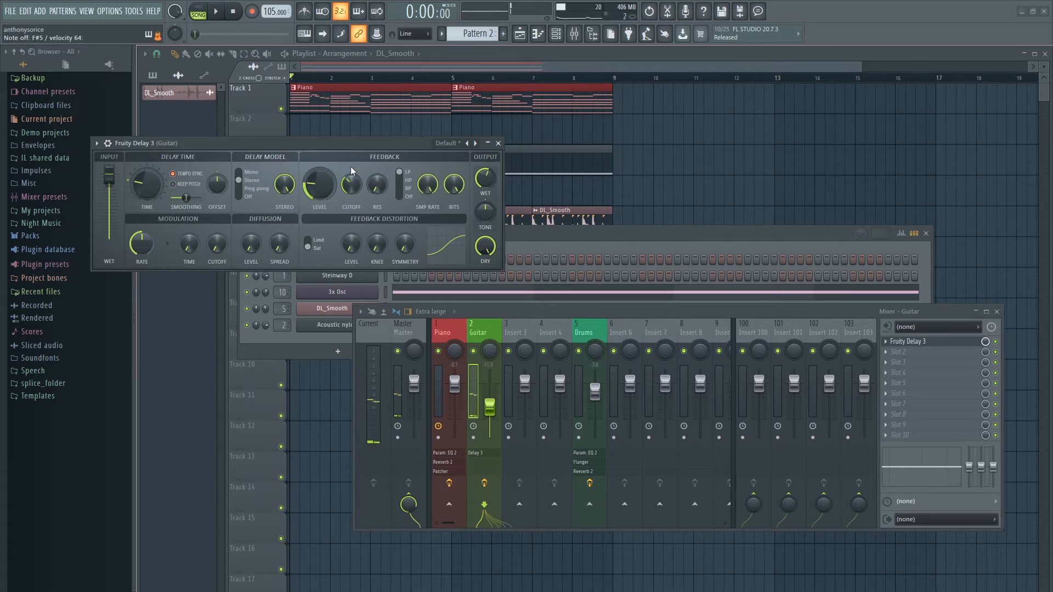
click(498, 144)
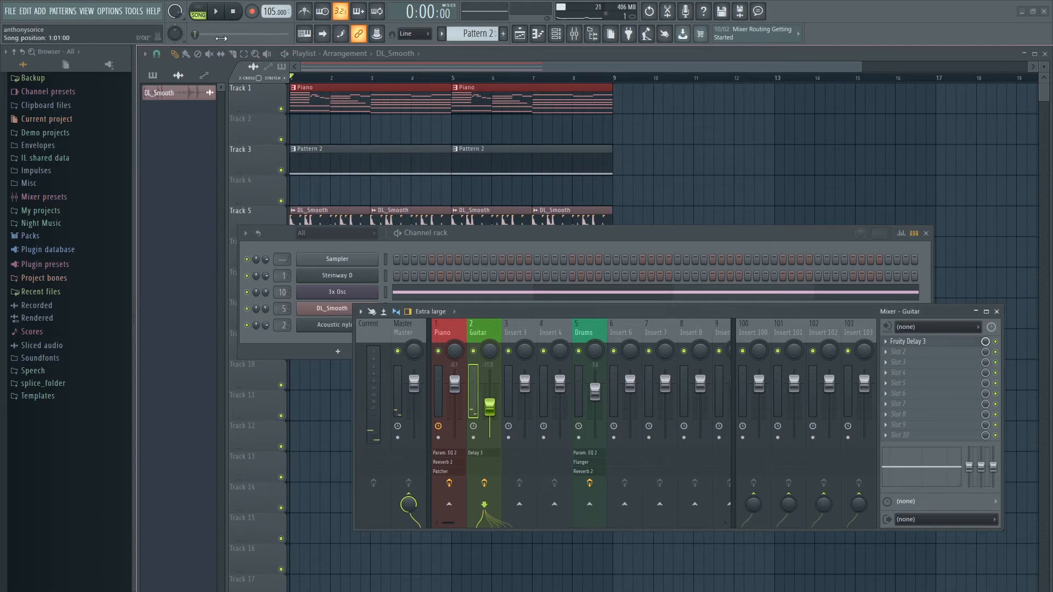
Create an empty Pattern 3 and place it on playlist Track 7 as a four-bar clip from bar 1.
click(560, 243)
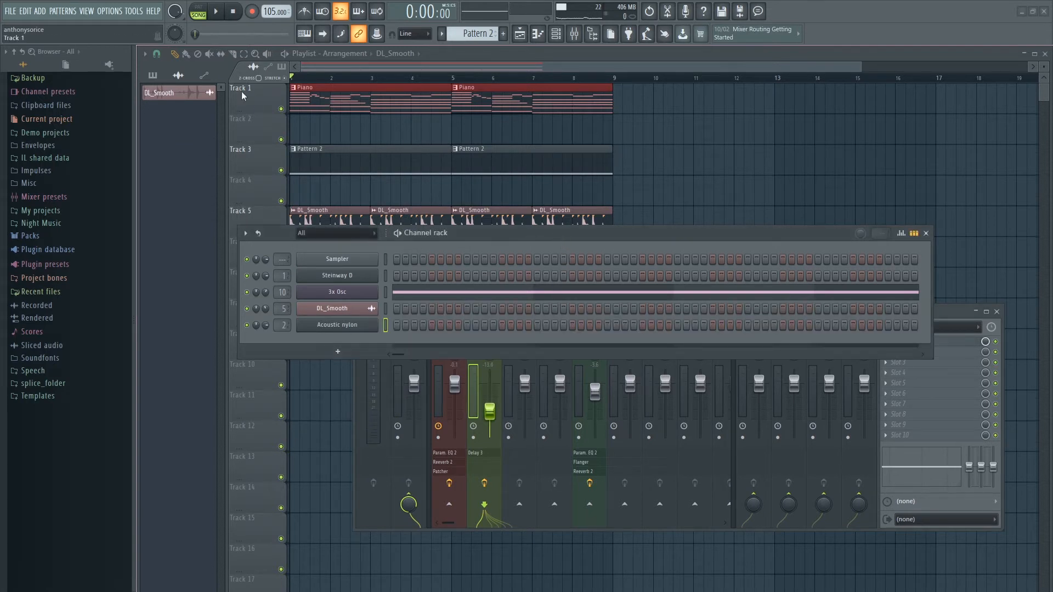
click(470, 32)
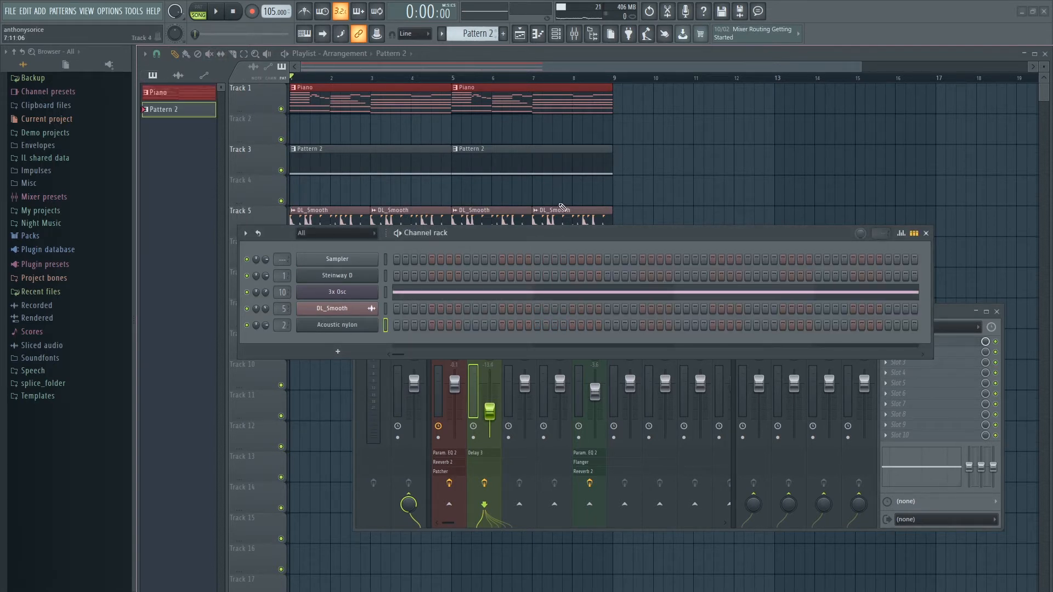
scroll(453, 35, down, 1)
drag(554, 240, 579, 445)
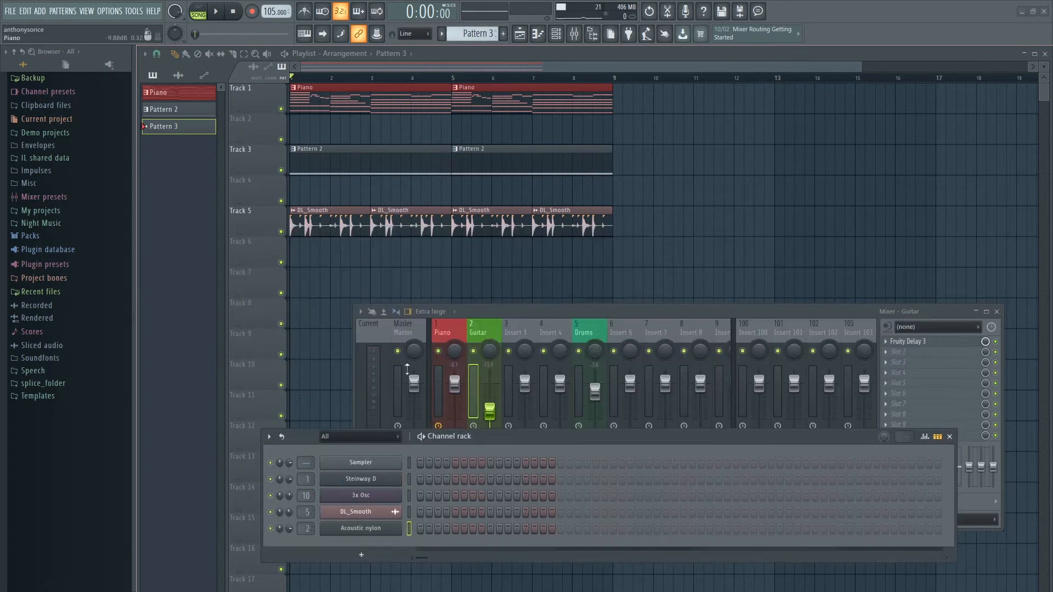
click(329, 284)
drag(329, 291, 468, 302)
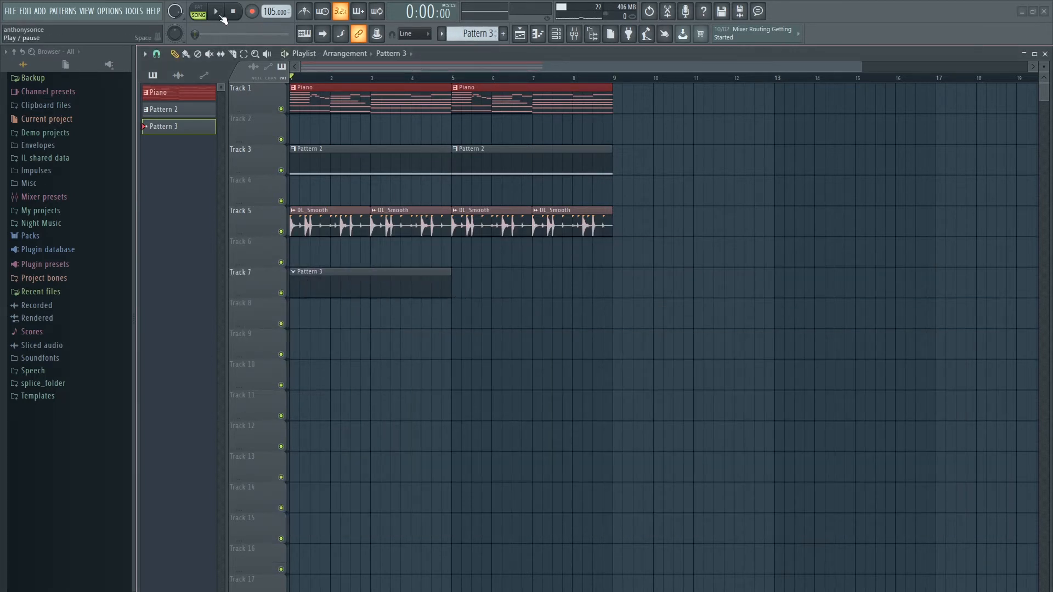
Rehearse the guitar line with the song, extend the Pattern 3 clip to bar 9 and record E5 and F#5 notes into it.
key(F6)
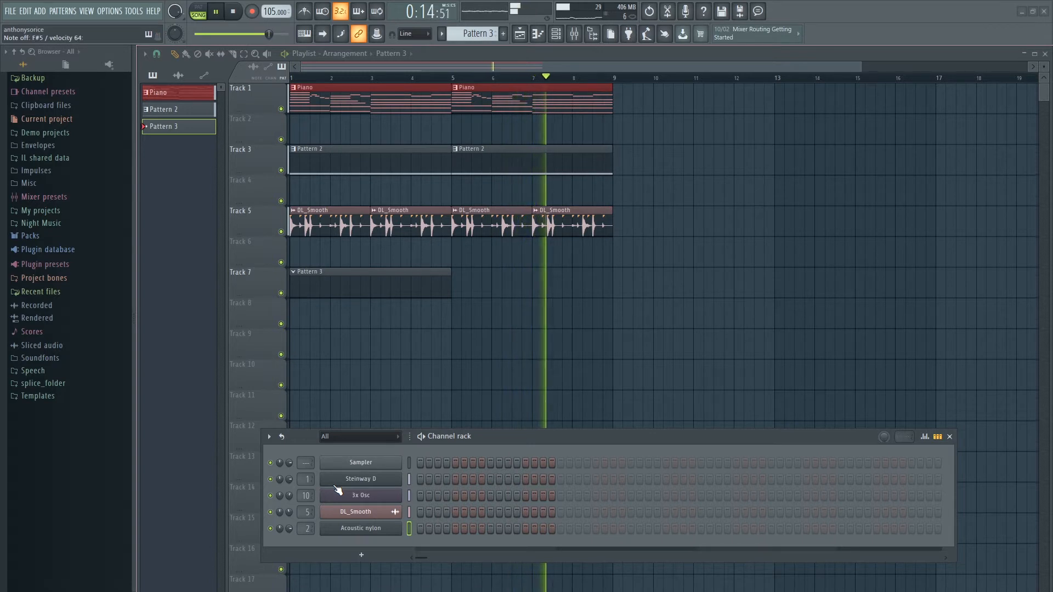
click(233, 13)
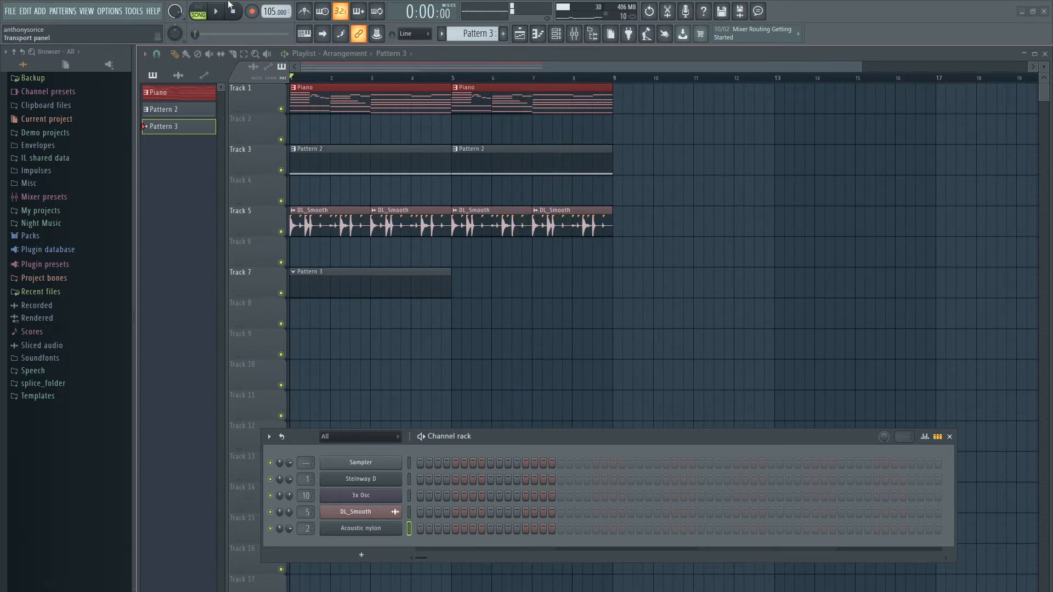
drag(448, 284, 577, 284)
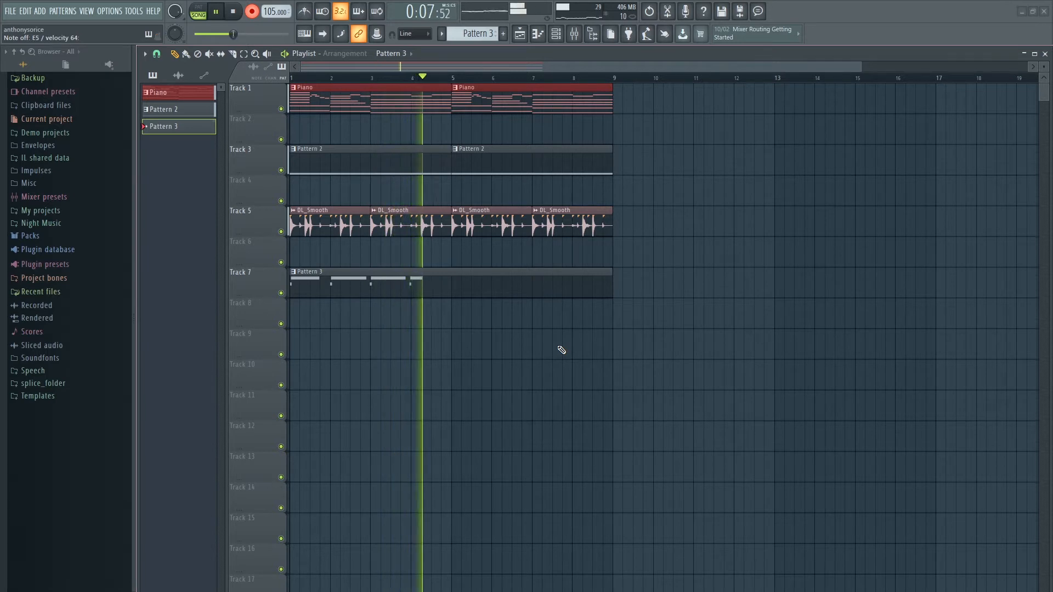
key(space)
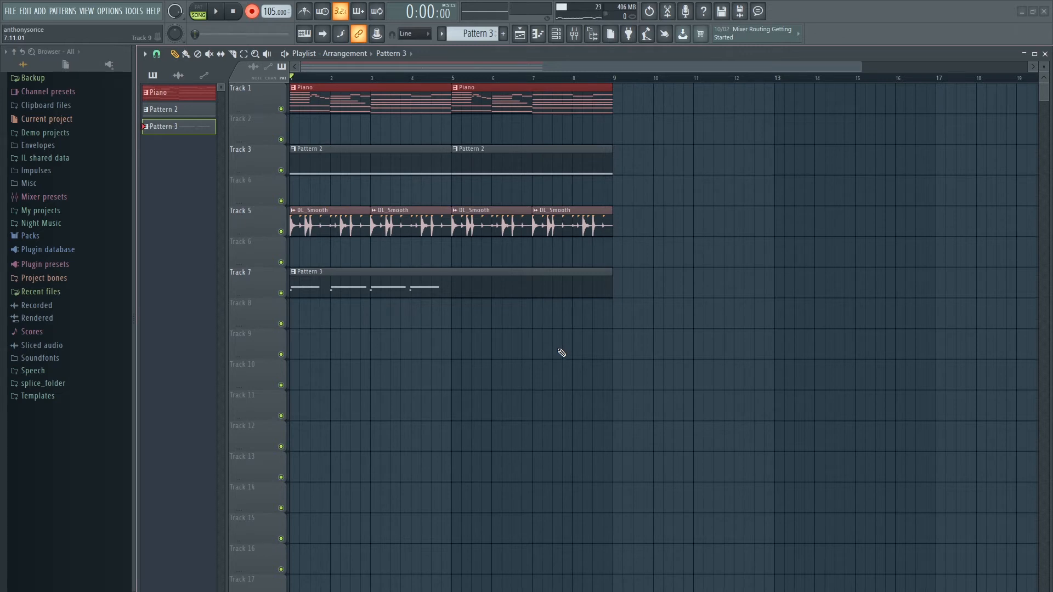
Open the recorded guitar notes in the piano roll, play them and align the first E5 note with the start of bar 1.
double_click(372, 291)
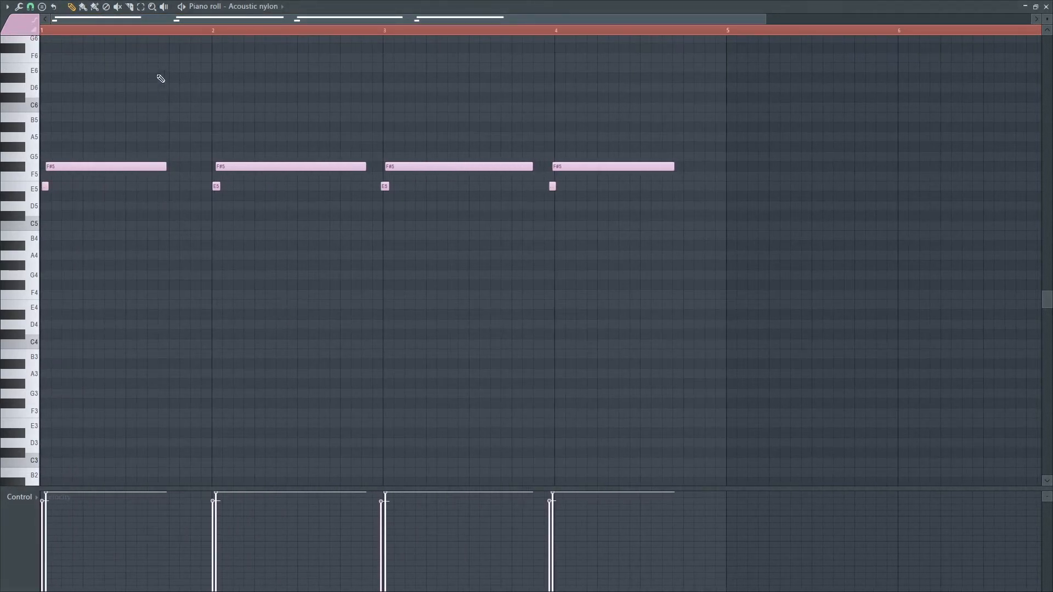
key(space)
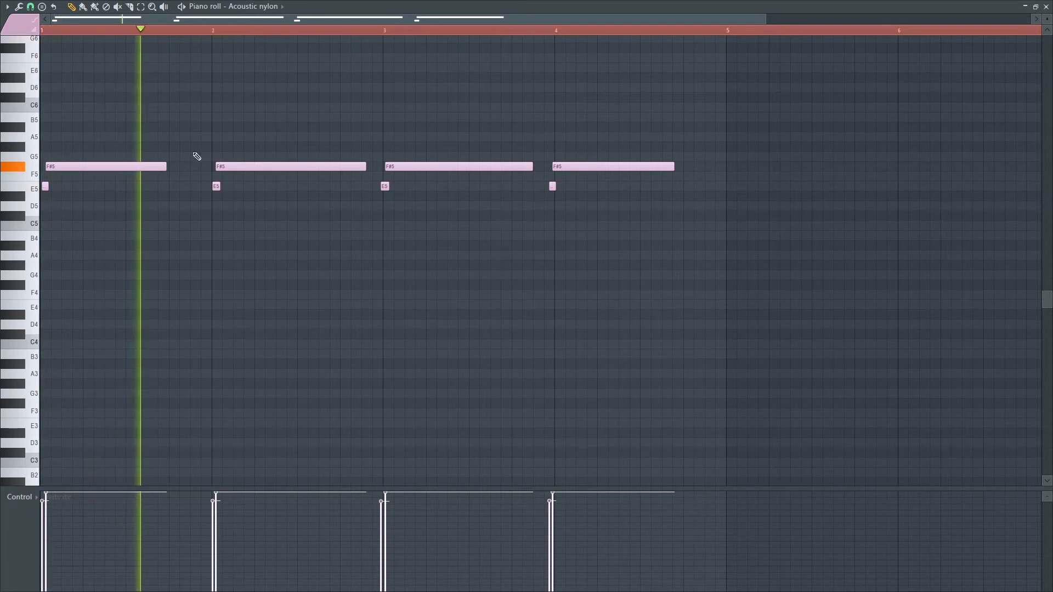
scroll(212, 132, up, 2)
key(space)
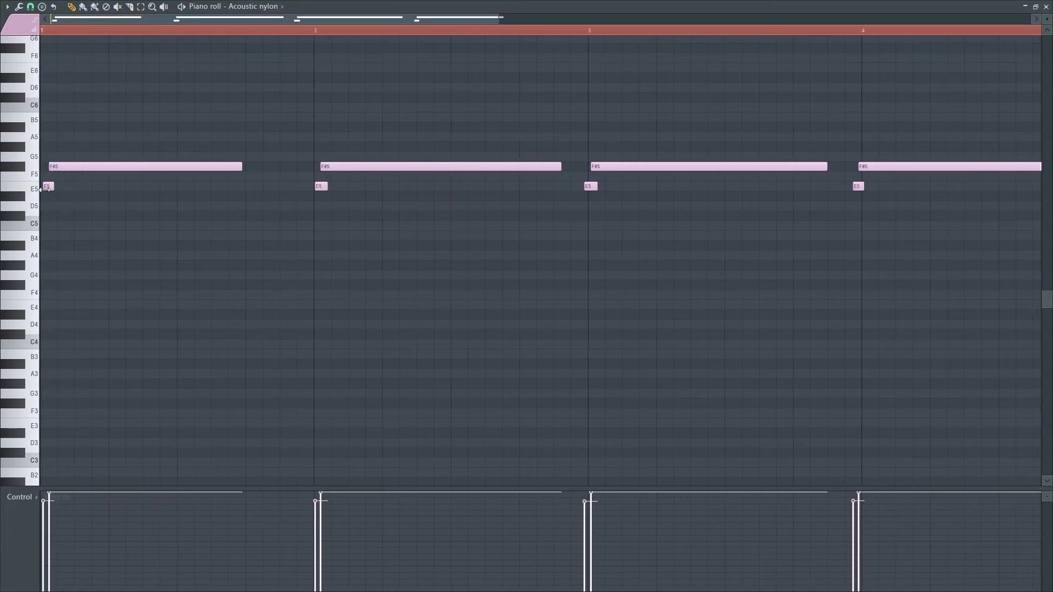
key(space)
key(space)
key(space)
Add an A5 note above bar 1's F#5, starting slightly after it and ending together, and audition the result.
click(59, 137)
key(space)
drag(70, 134, 211, 144)
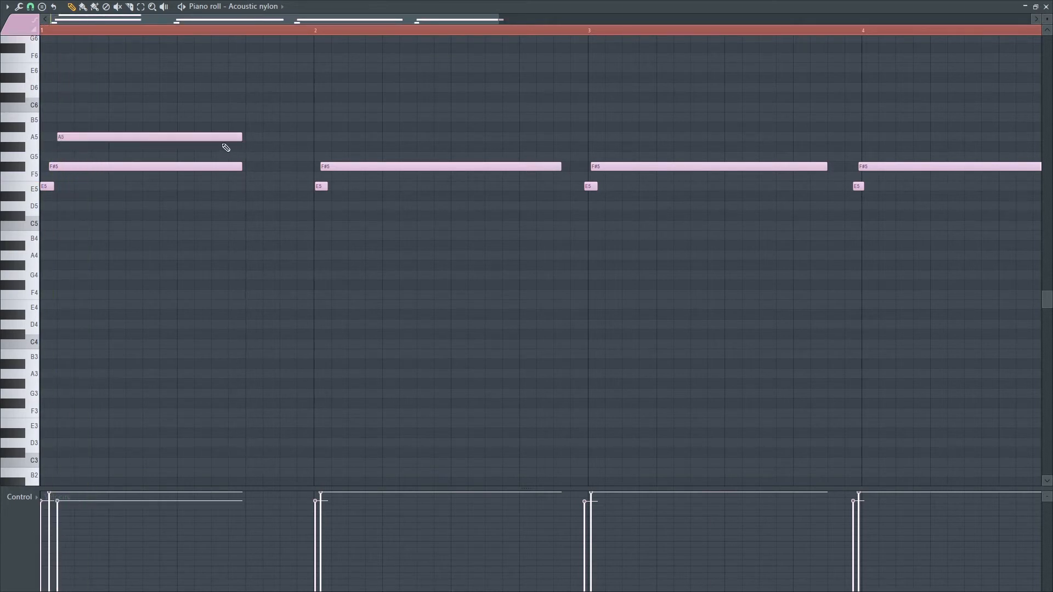
key(space)
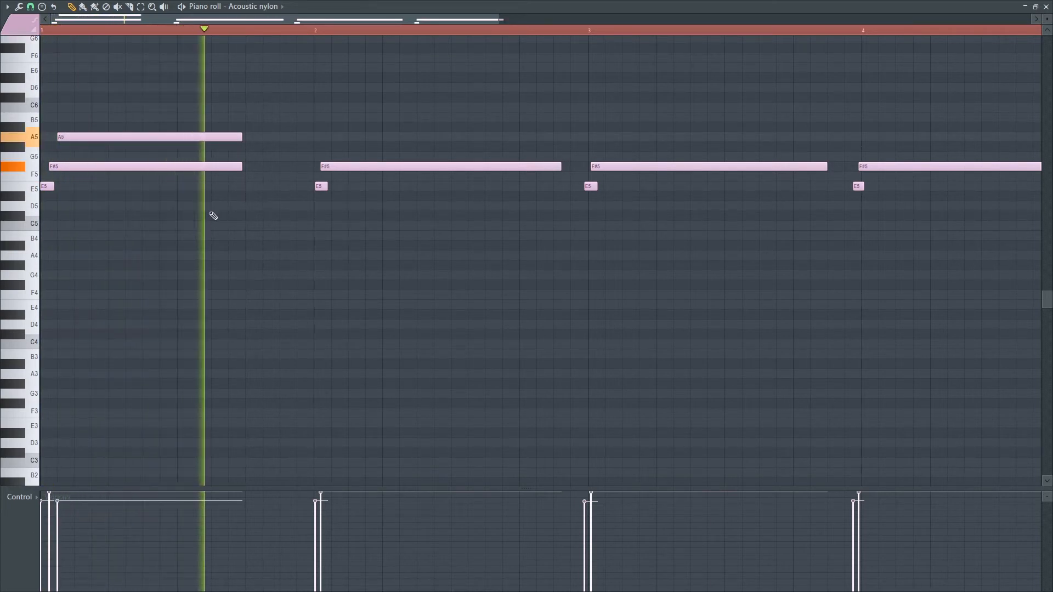
key(space)
key(space)
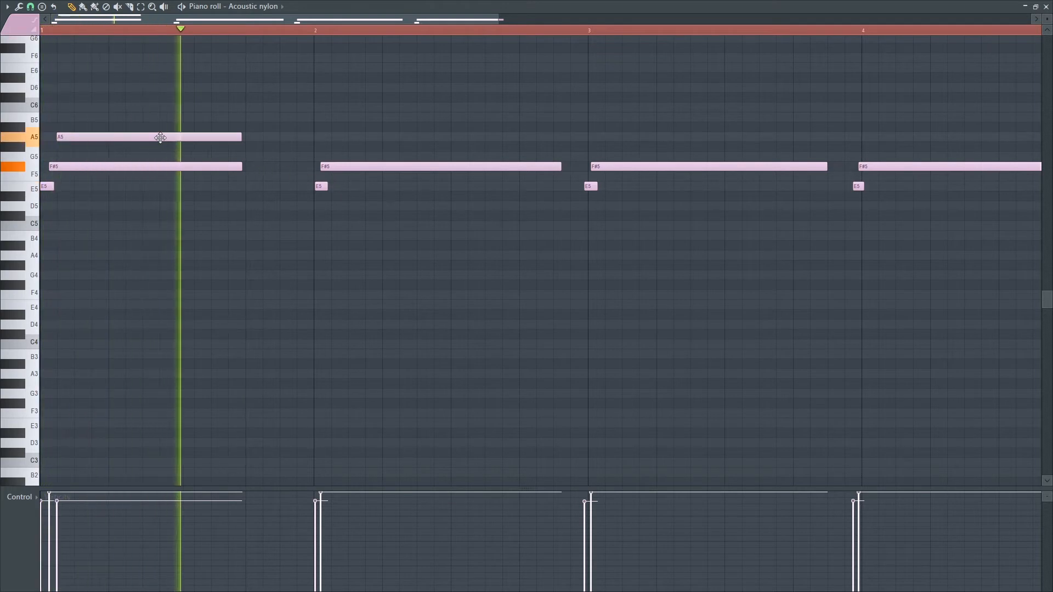
Shift bar 1's A5 note slightly earlier, closer to the start of the F#5, and audition the chord.
key(space)
drag(160, 136, 159, 140)
key(space)
key(space)
key(space)
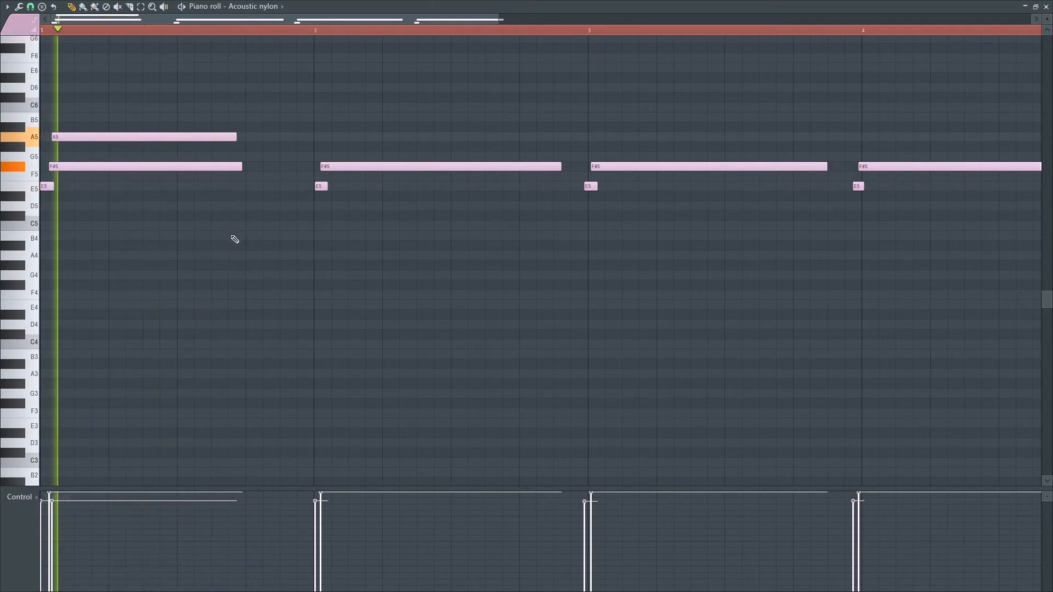
key(space)
key(space)
key(space)
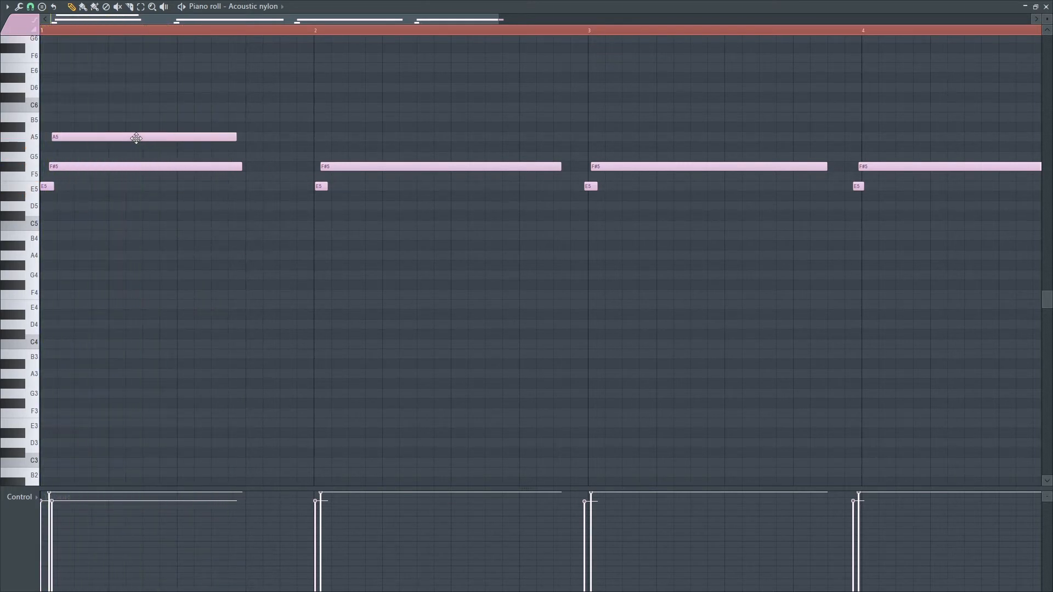
Fine-tune the timing of bar 1's A5 by ear so that it starts just after the F#5.
key(space)
key(space)
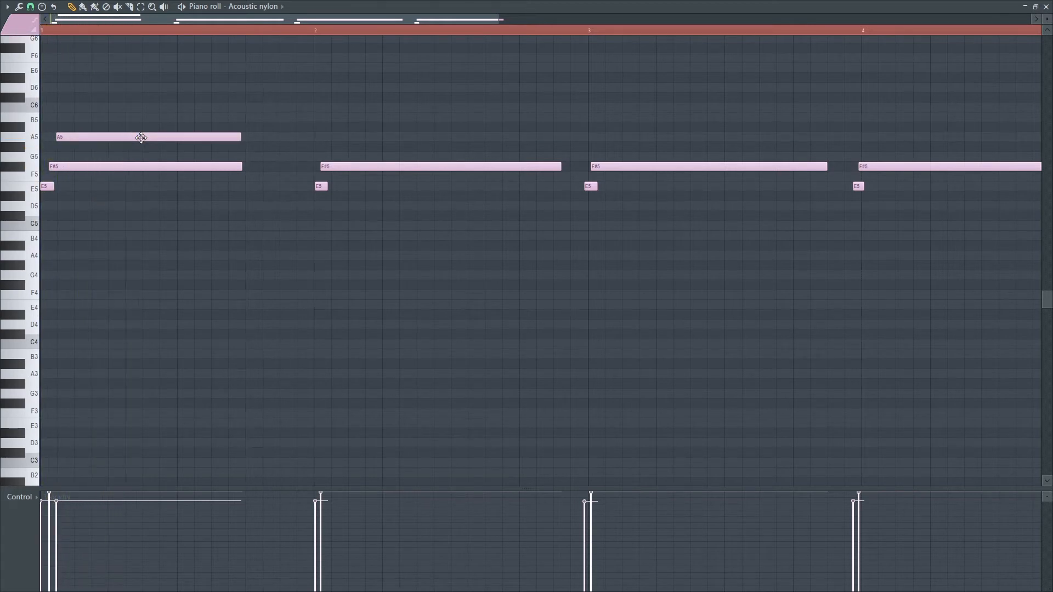
key(space)
drag(140, 137, 133, 137)
key(space)
key(space)
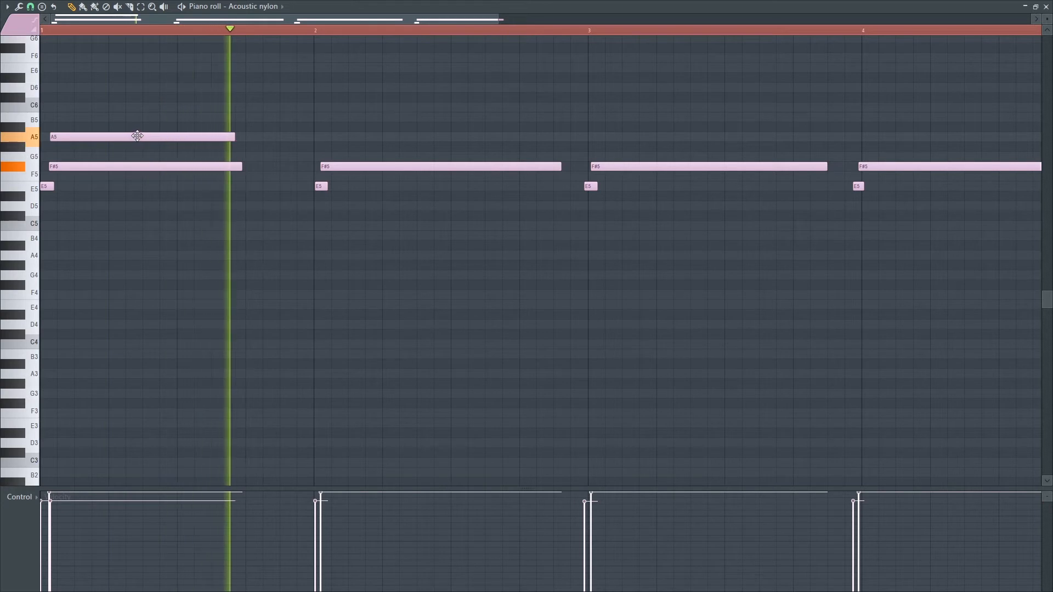
scroll(230, 237, up, 3)
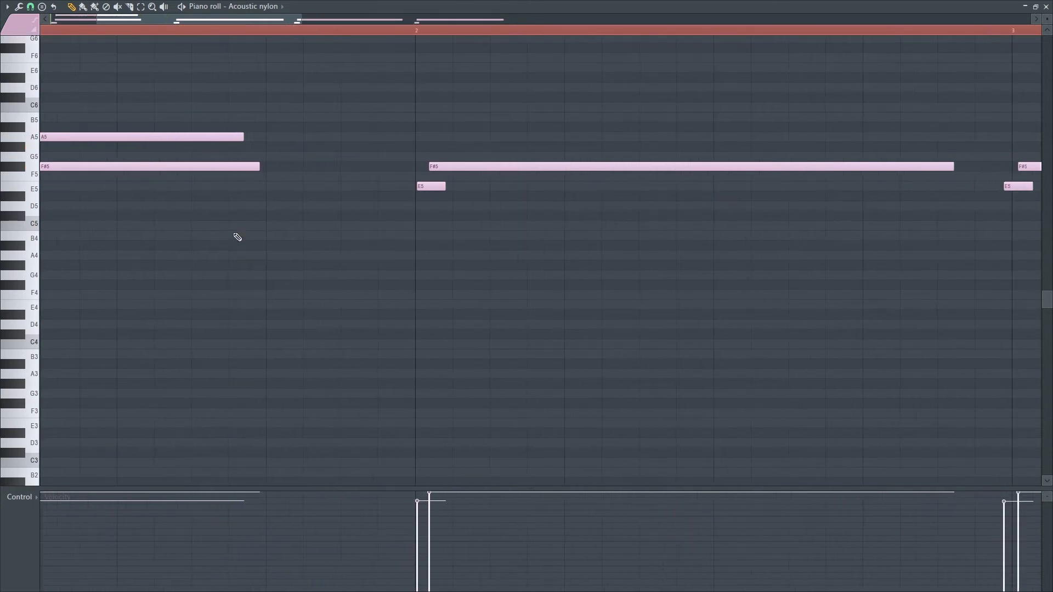
click(347, 20)
drag(195, 21, 42, 24)
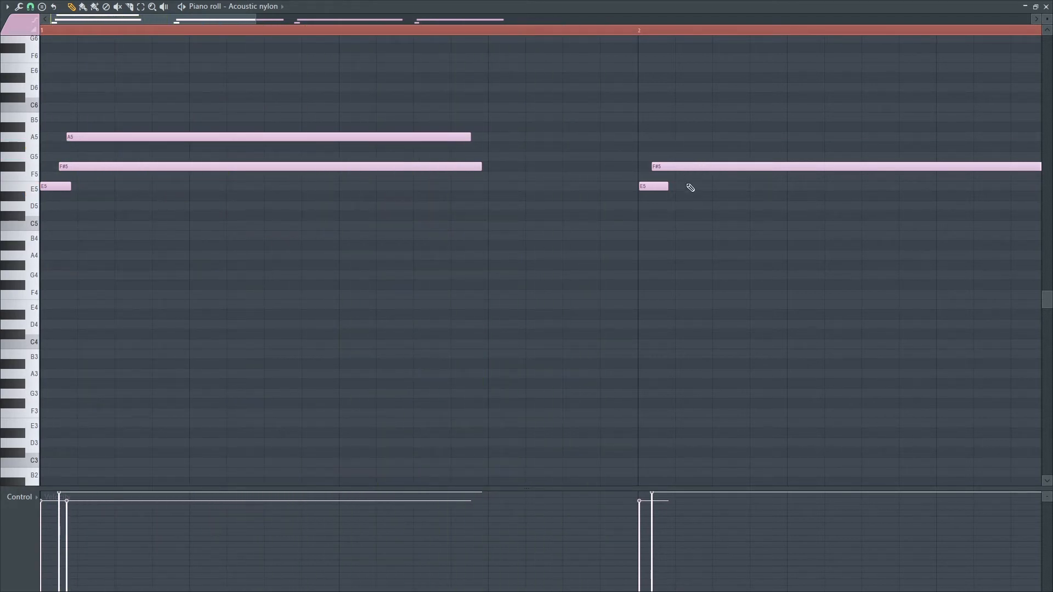
Replace bar 2's notes with a copy of bar 1's E5, F#5 and A5, lower both bars' velocities and audition them.
scroll(691, 188, down, 3)
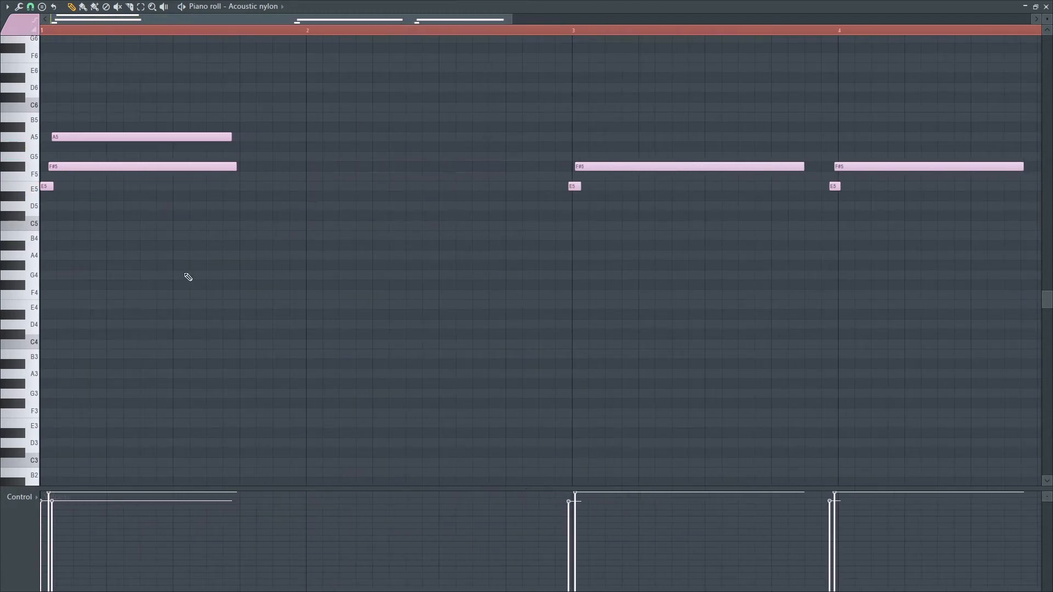
drag(293, 268, 38, 92)
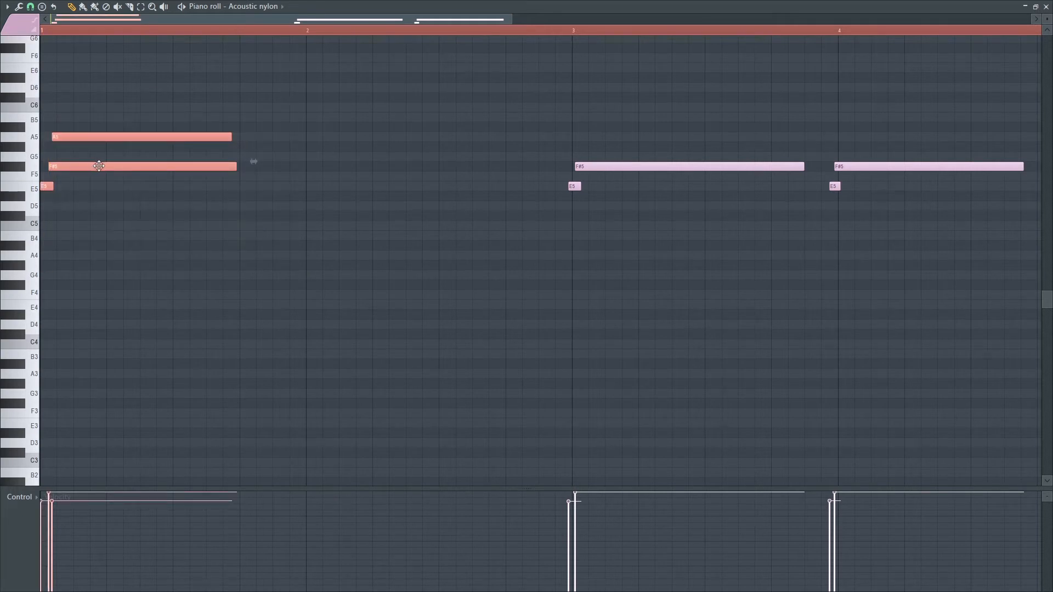
drag(98, 165, 367, 164)
click(392, 224)
key(space)
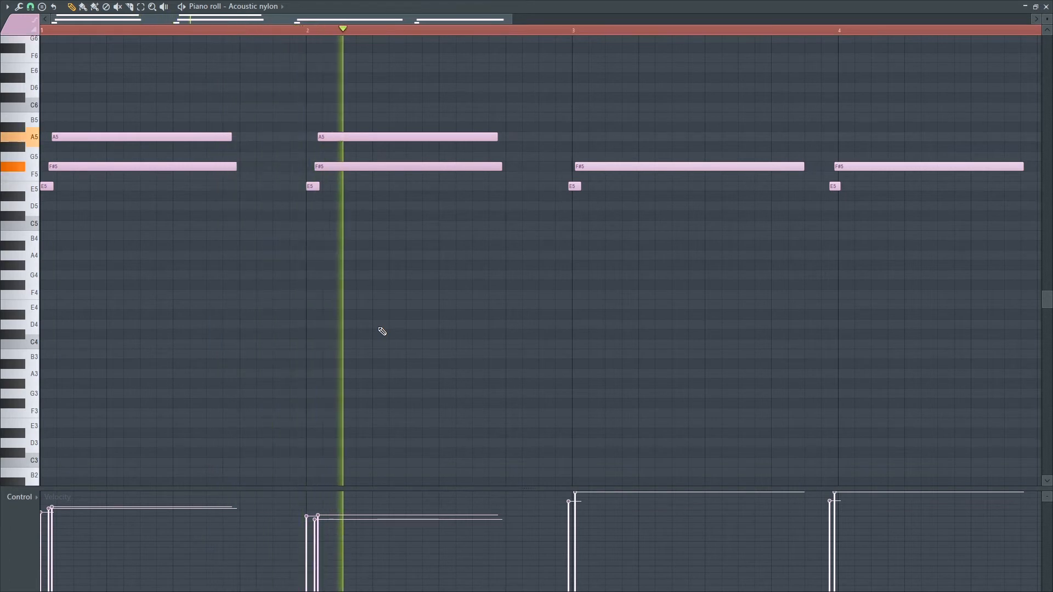
key(space)
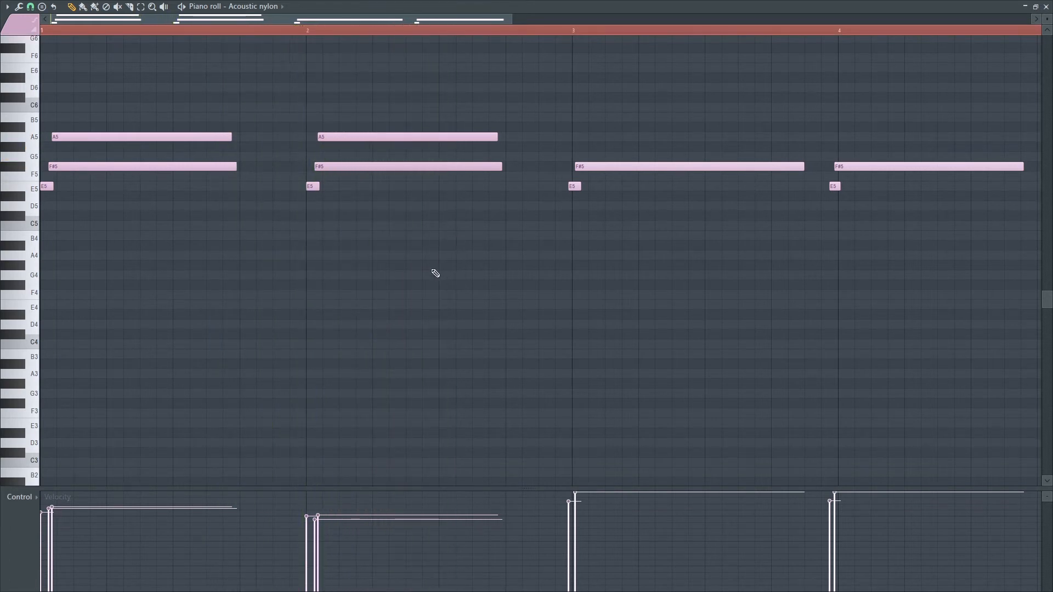
Raise bar 2's three copied notes to G#5, A5 and C#6 and audition the phrase.
drag(410, 226, 304, 83)
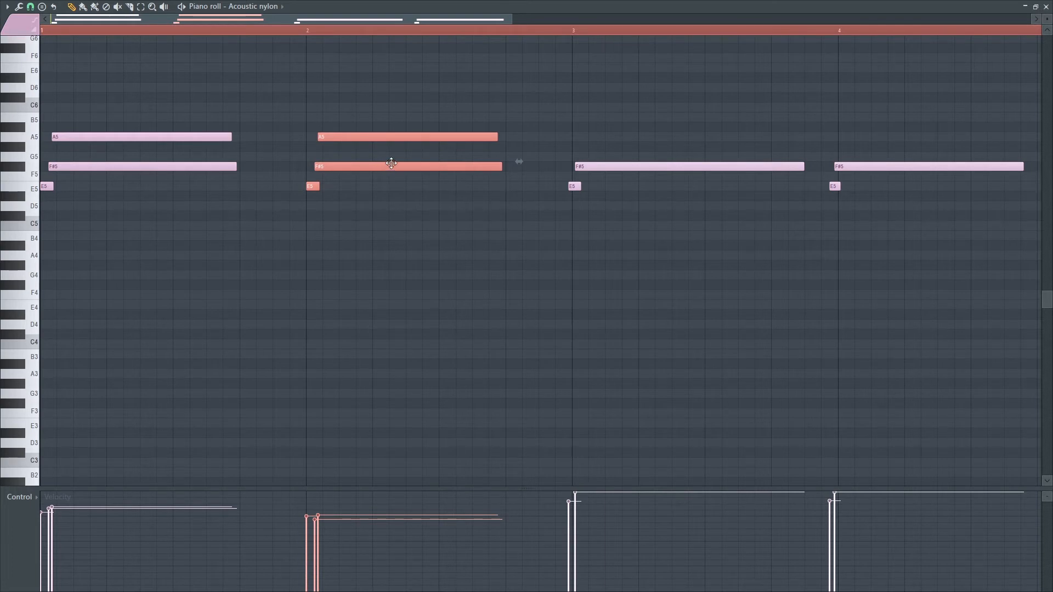
drag(393, 156, 395, 119)
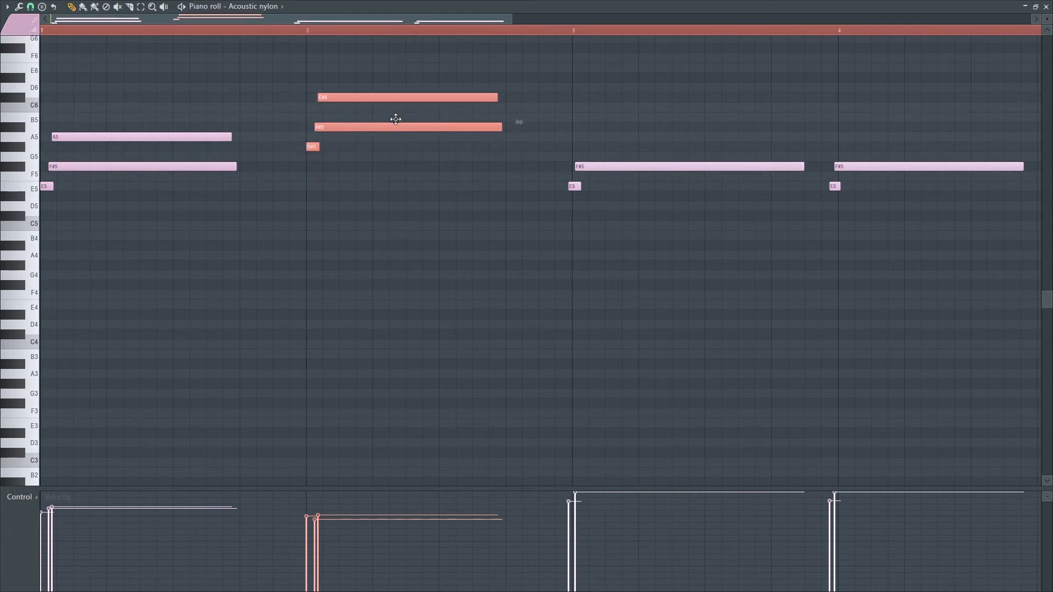
click(416, 230)
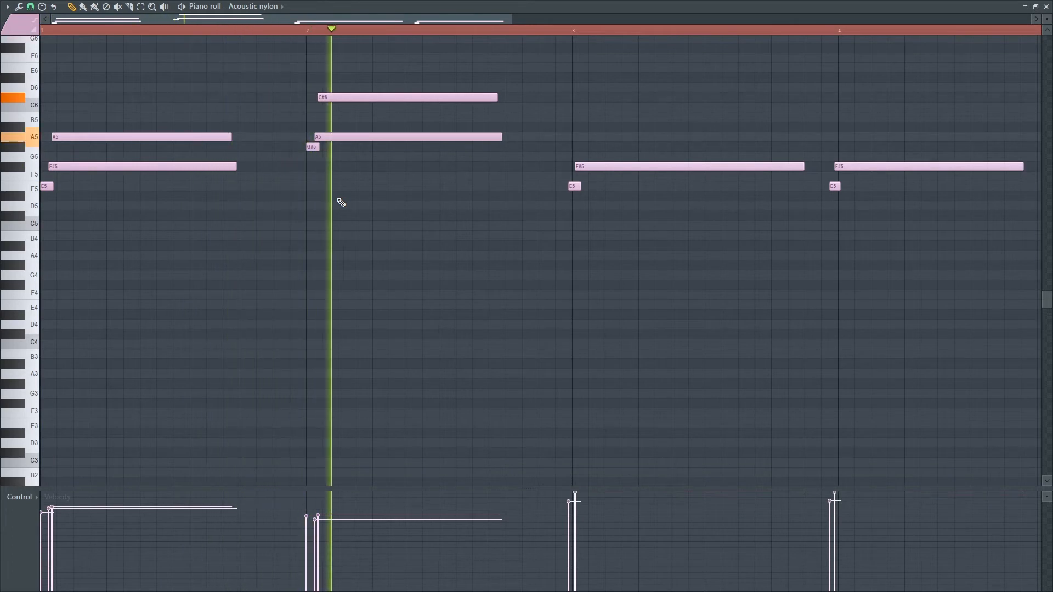
key(space)
key(space)
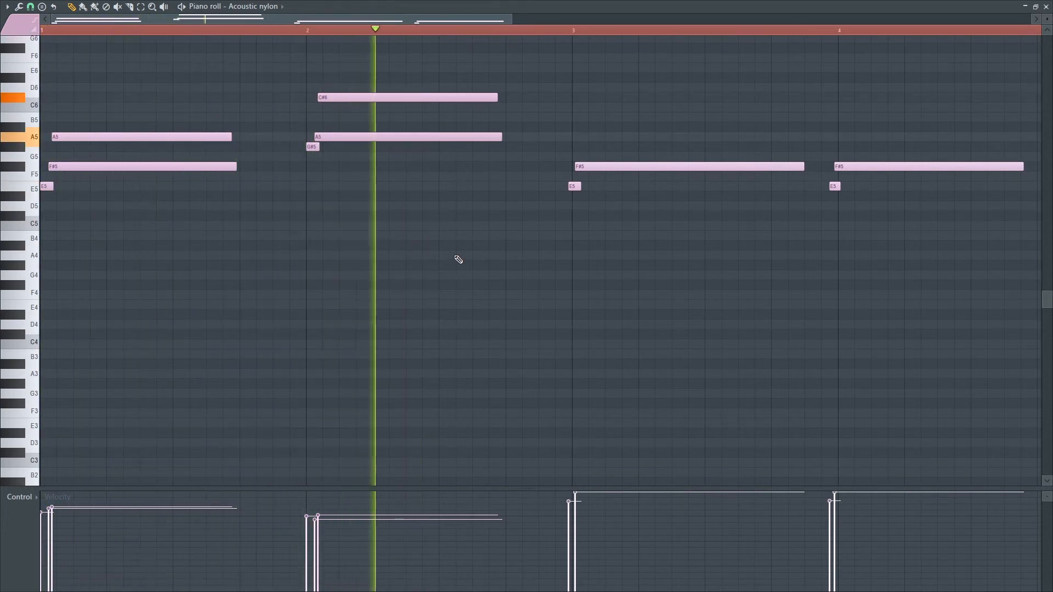
key(space)
ctrl+scroll(397, 225, up, 2)
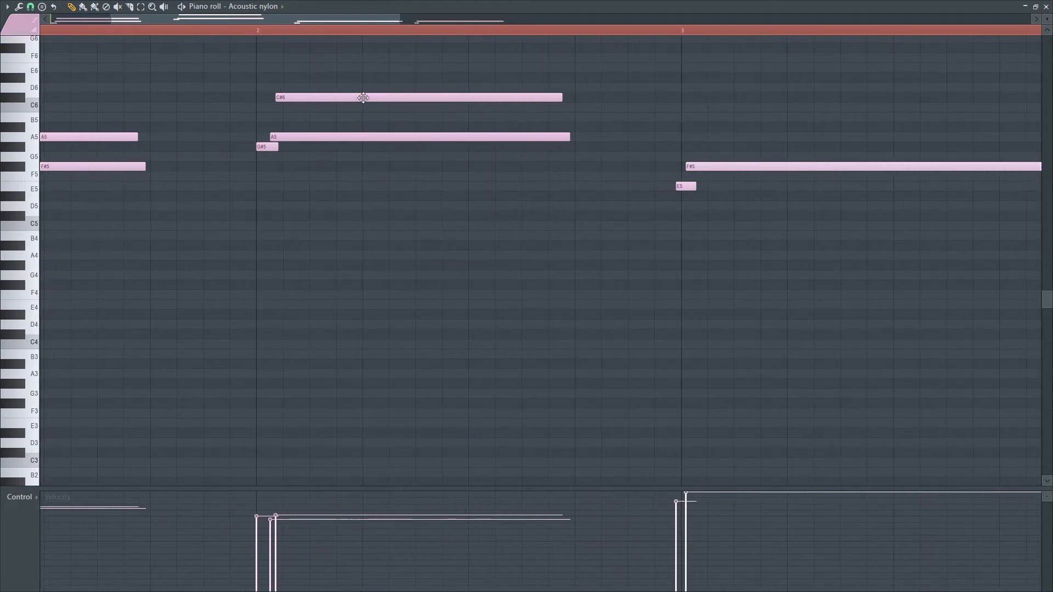
ctrl+scroll(366, 246, up, 3)
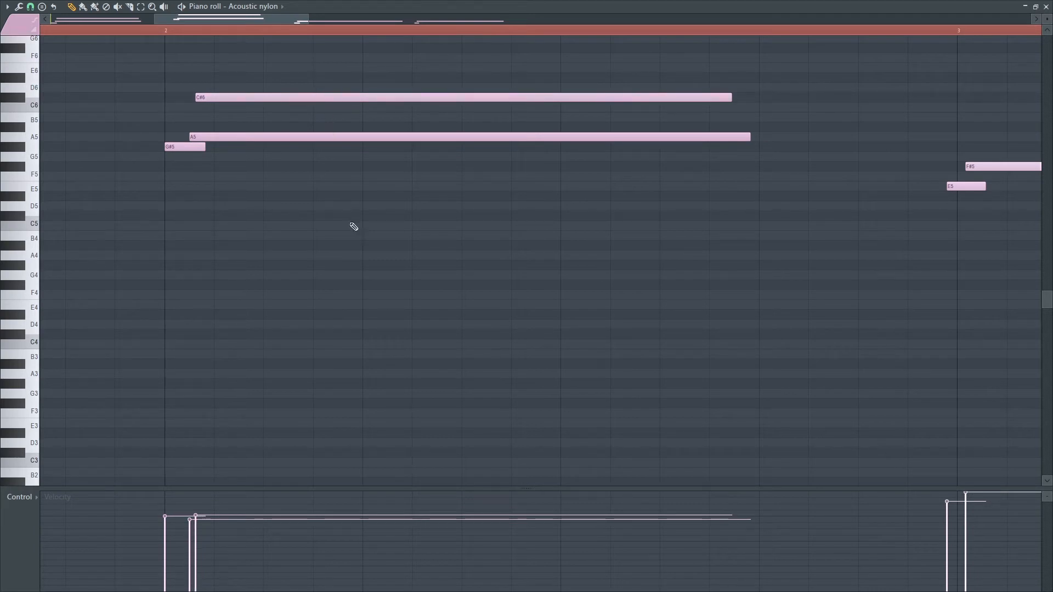
ctrl+scroll(360, 244, down, 5)
key(space)
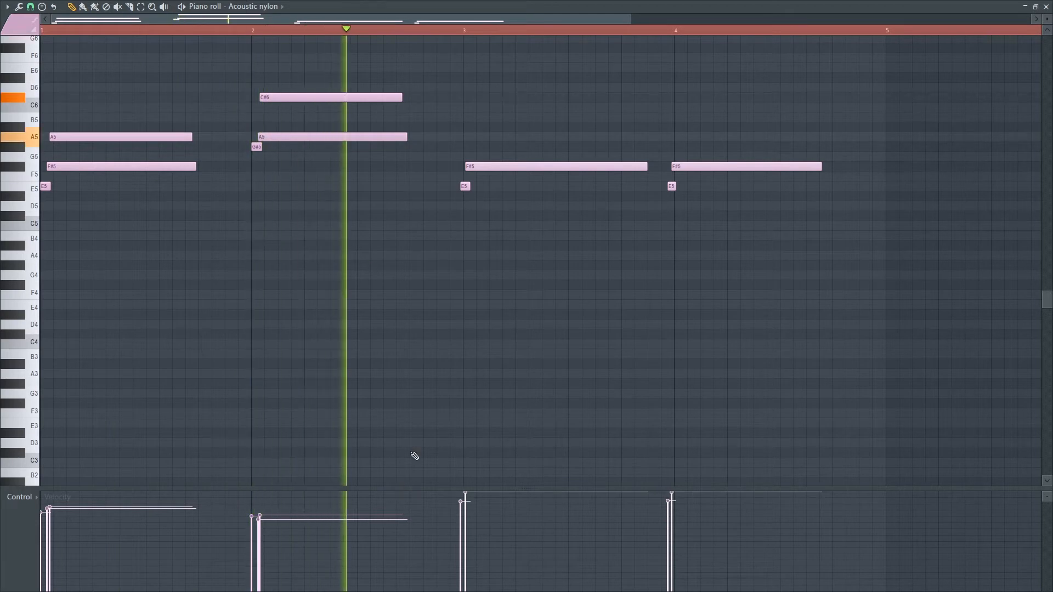
Delete the old notes in bars 3 and 4, copy bar 1's E5, F#5 and A5 to bar 3 and audition.
key(space)
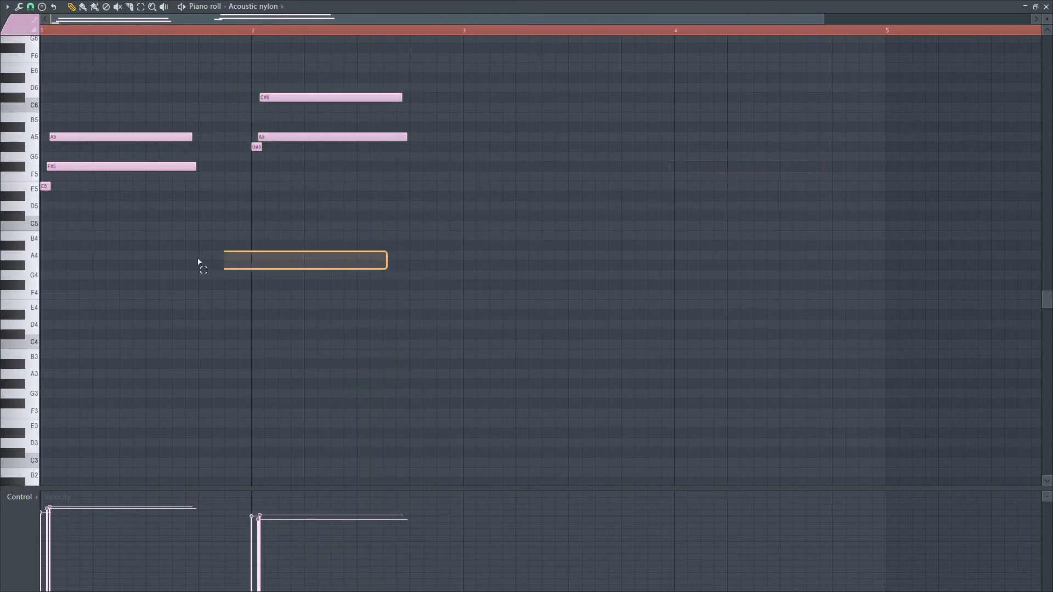
drag(127, 248, 67, 83)
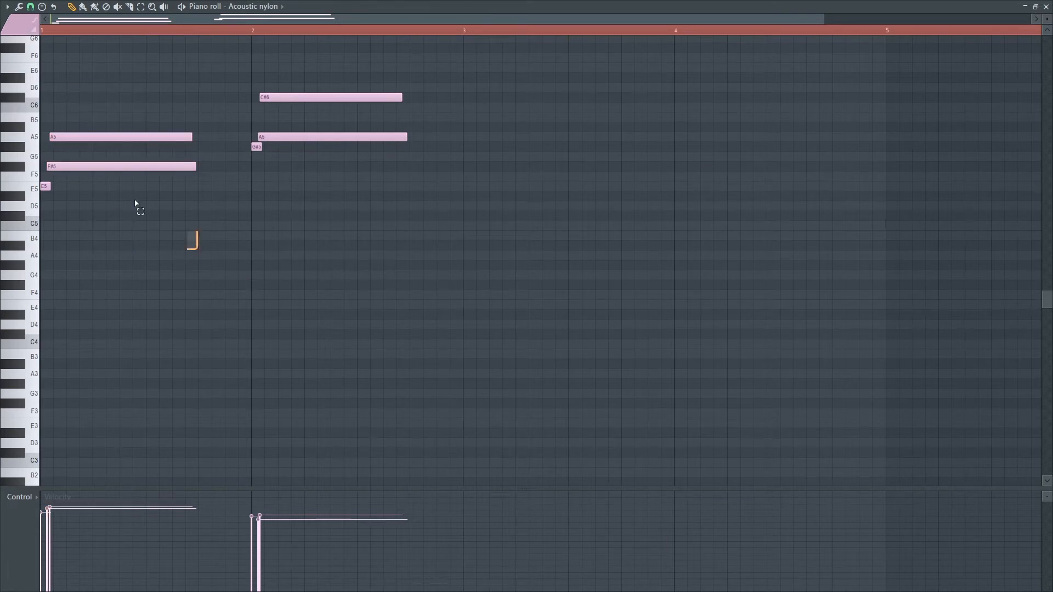
drag(135, 203, 45, 124)
drag(98, 165, 482, 198)
key(ctrl+d)
key(space)
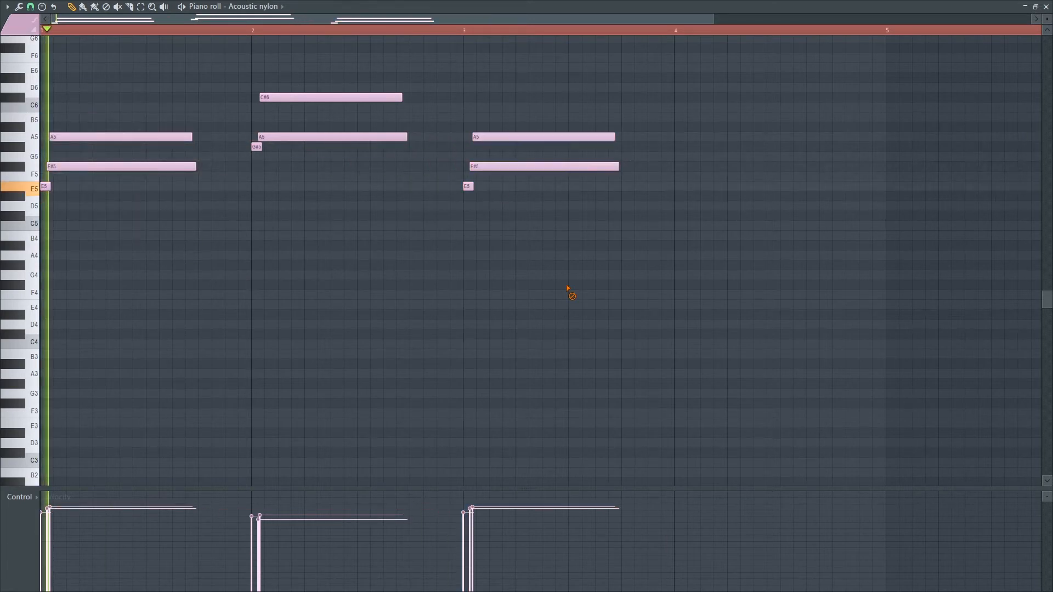
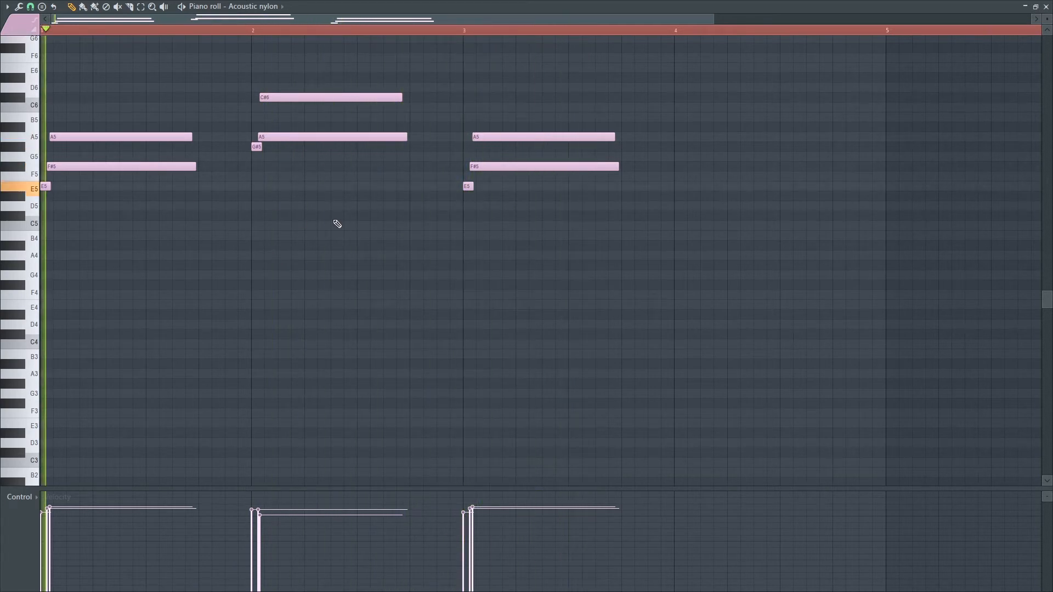
key(space)
Copy the Steinway D piano's bar 4 chord notes, from F#4 up to C#6, without the held B3.
click(1046, 6)
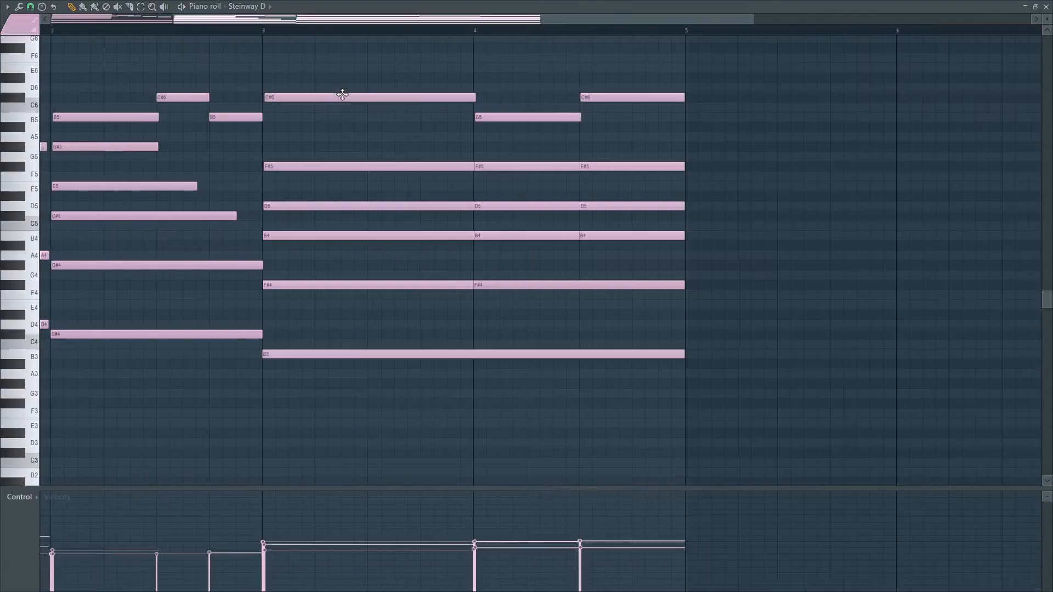
drag(645, 418, 549, 202)
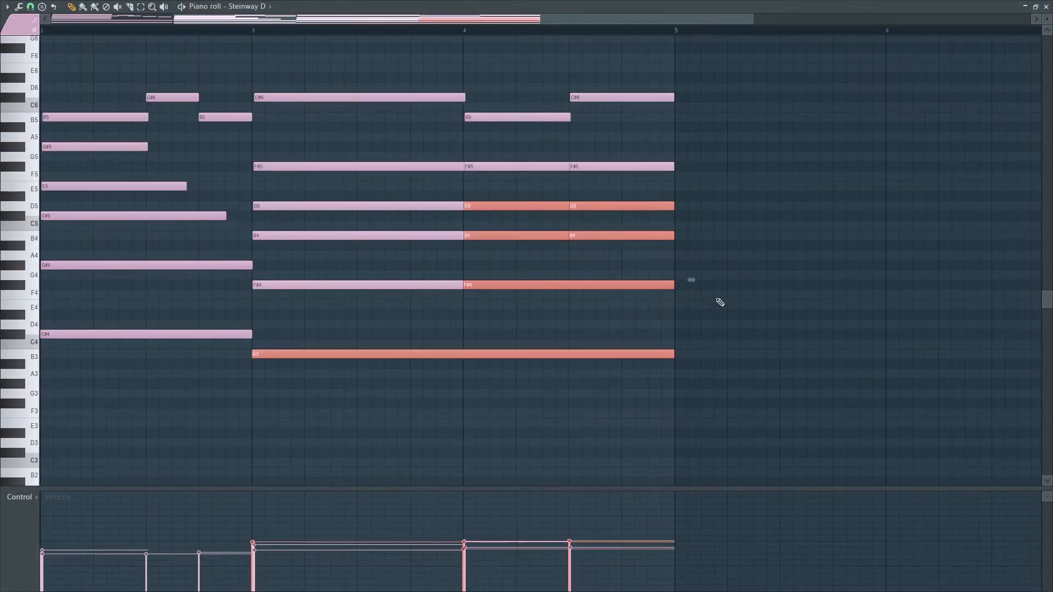
drag(688, 309, 523, 64)
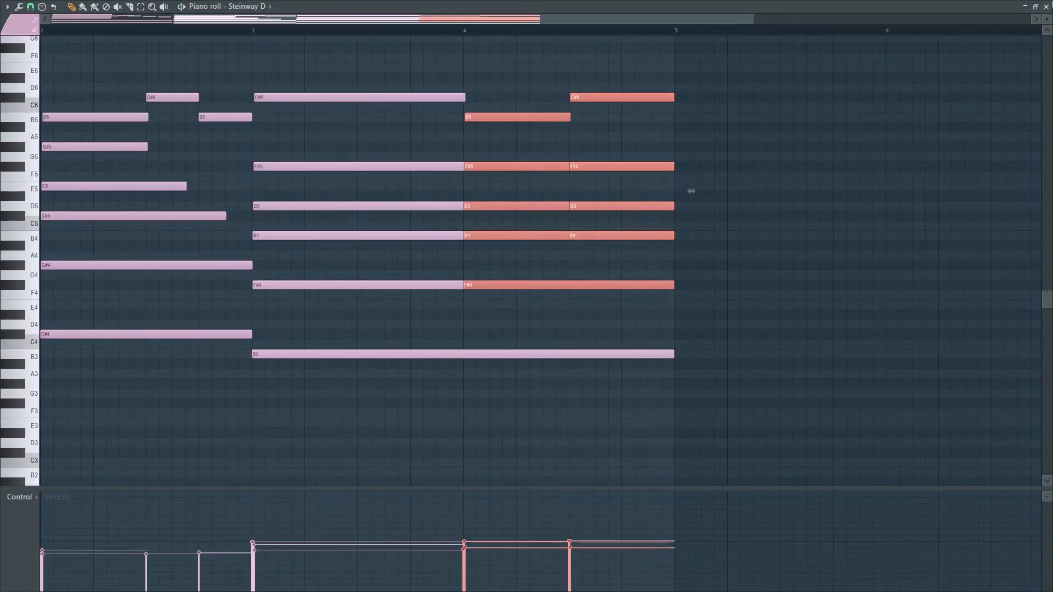
click(1046, 7)
right_click(381, 529)
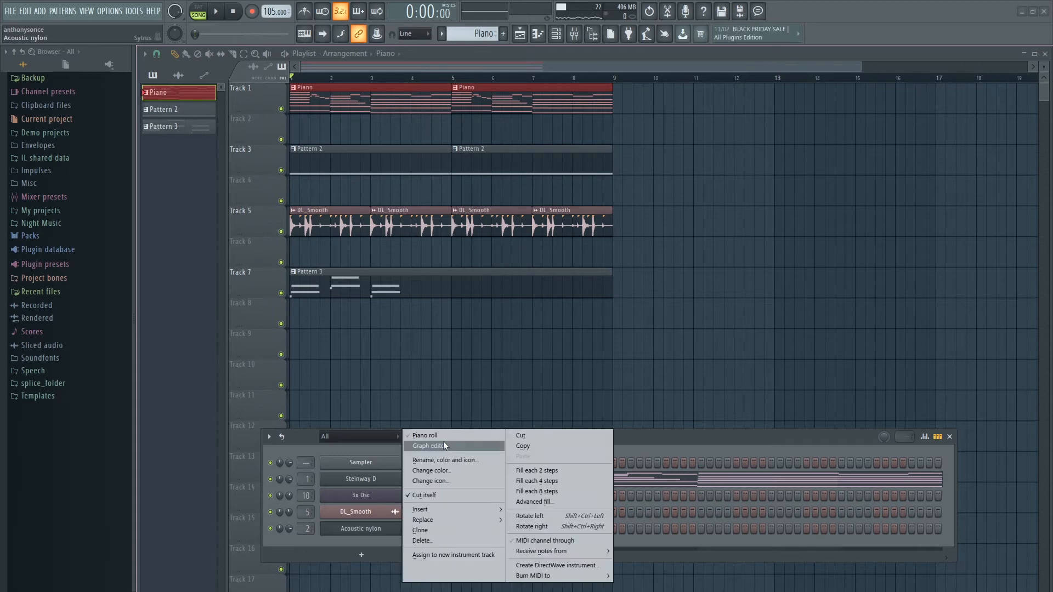
click(443, 436)
click(1046, 6)
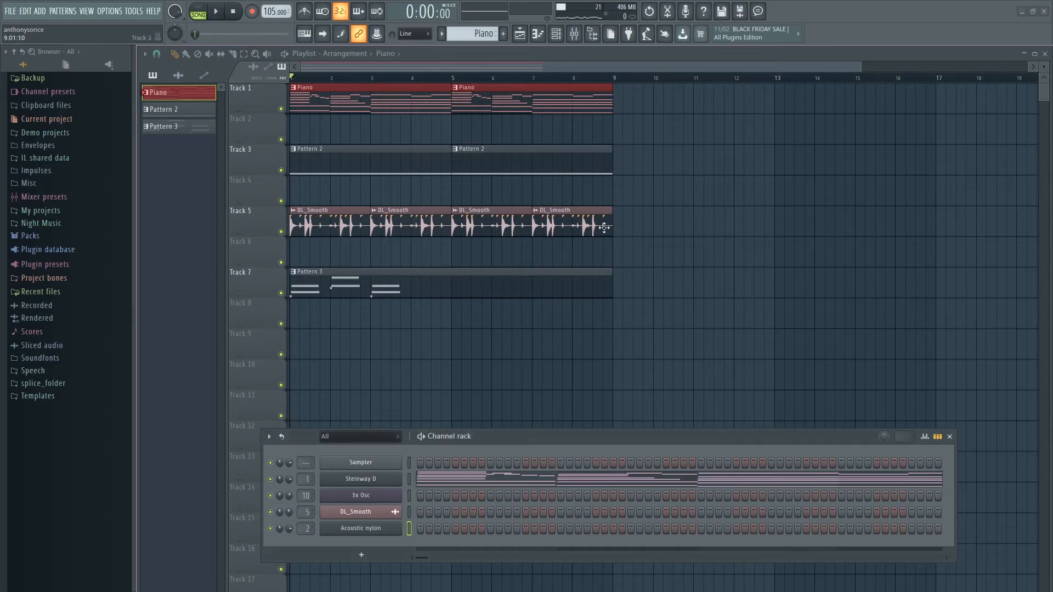
Paste the copied piano chords into bar 4 of Pattern 3's Acoustic nylon notes, then remove F#4 and the second chord's B4.
key(F6)
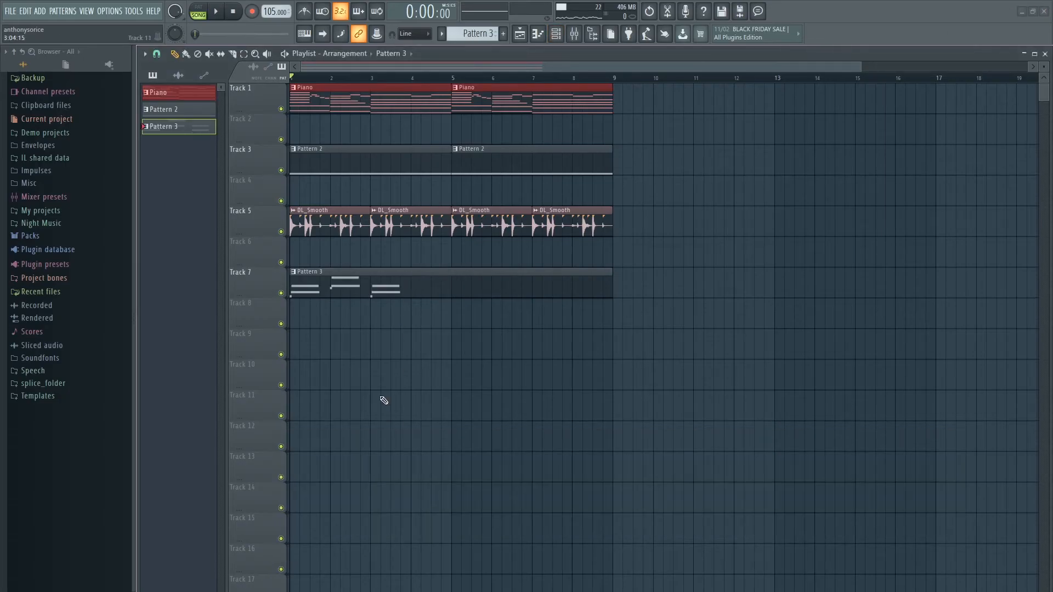
key(F6)
right_click(386, 532)
click(440, 424)
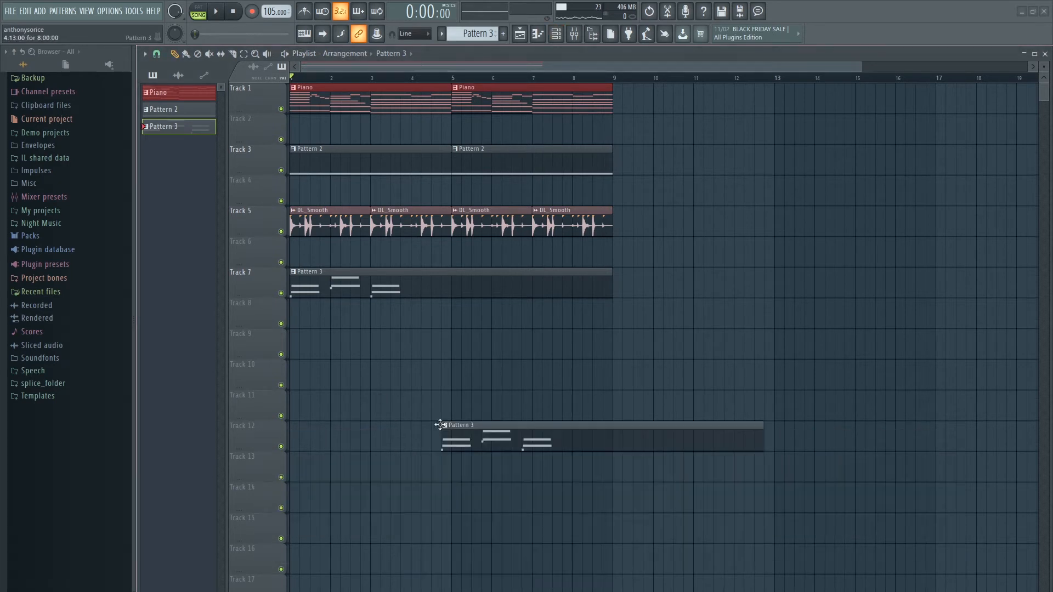
double_click(471, 432)
scroll(683, 270, up, 3)
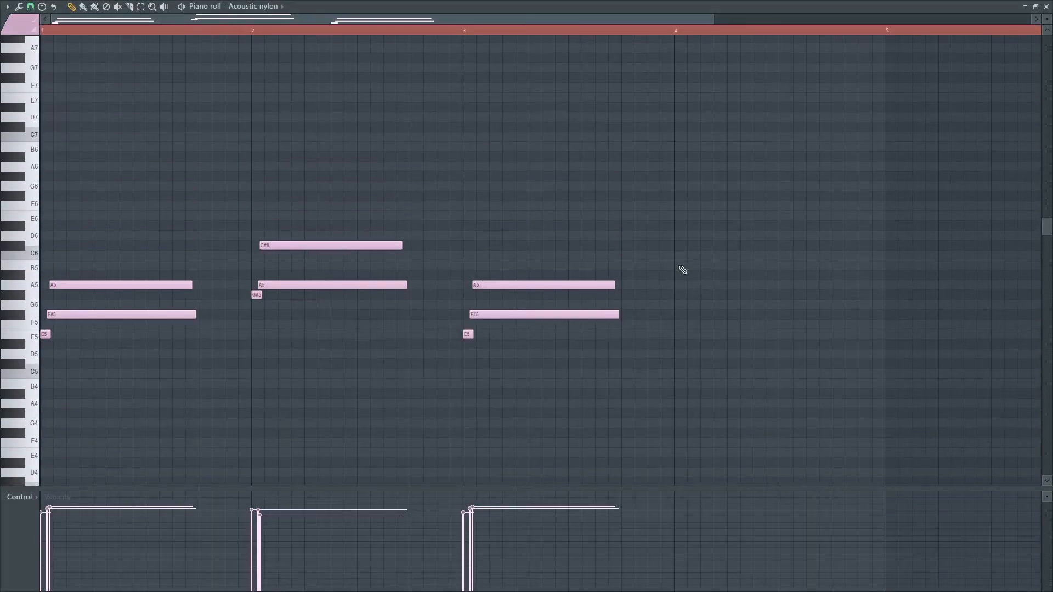
key(ctrl+v)
drag(206, 317, 833, 311)
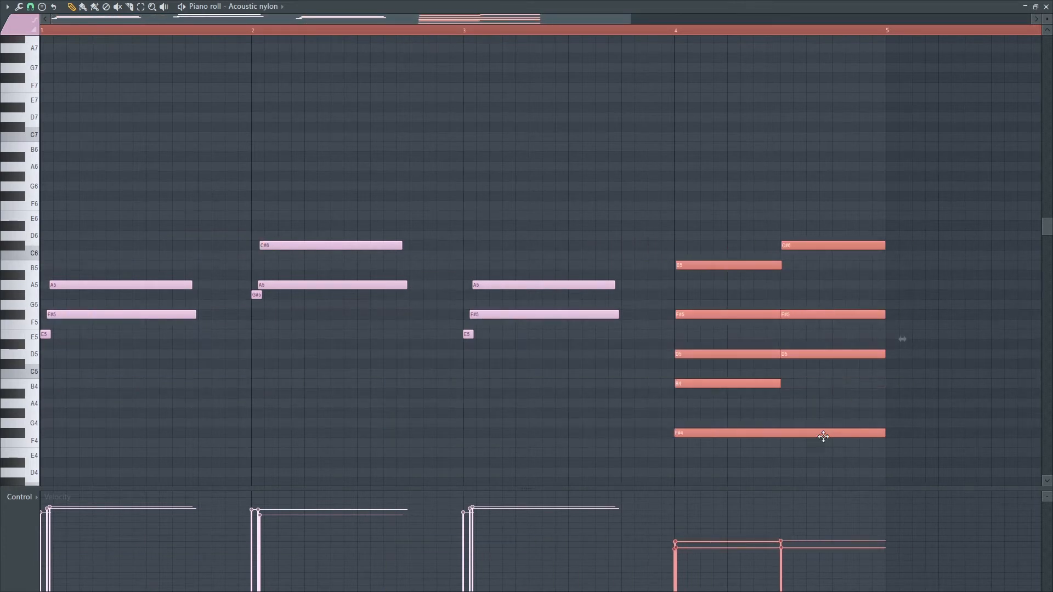
click(807, 383)
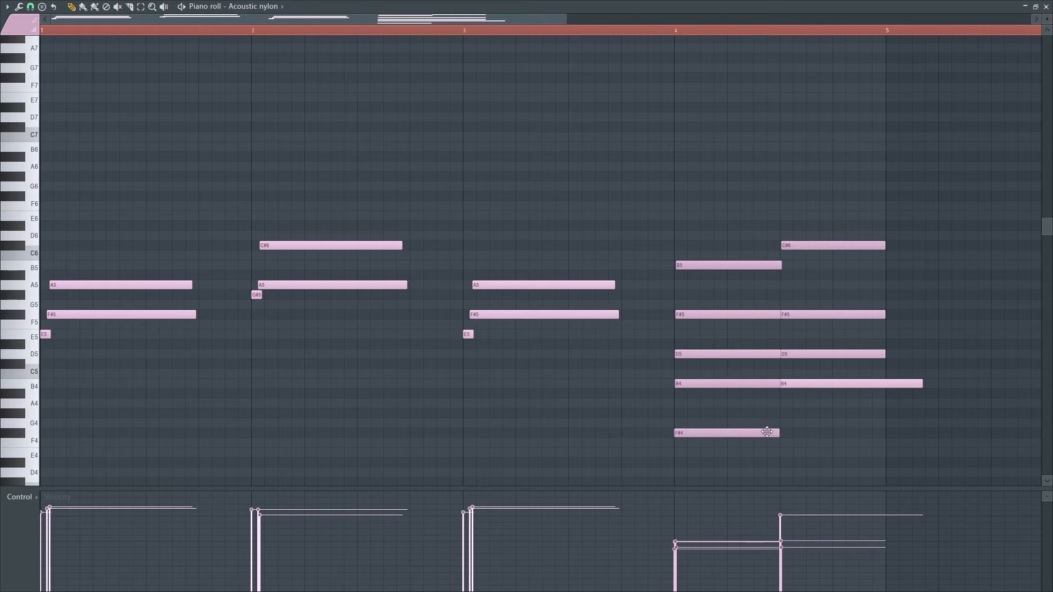
scroll(858, 313, down, 3)
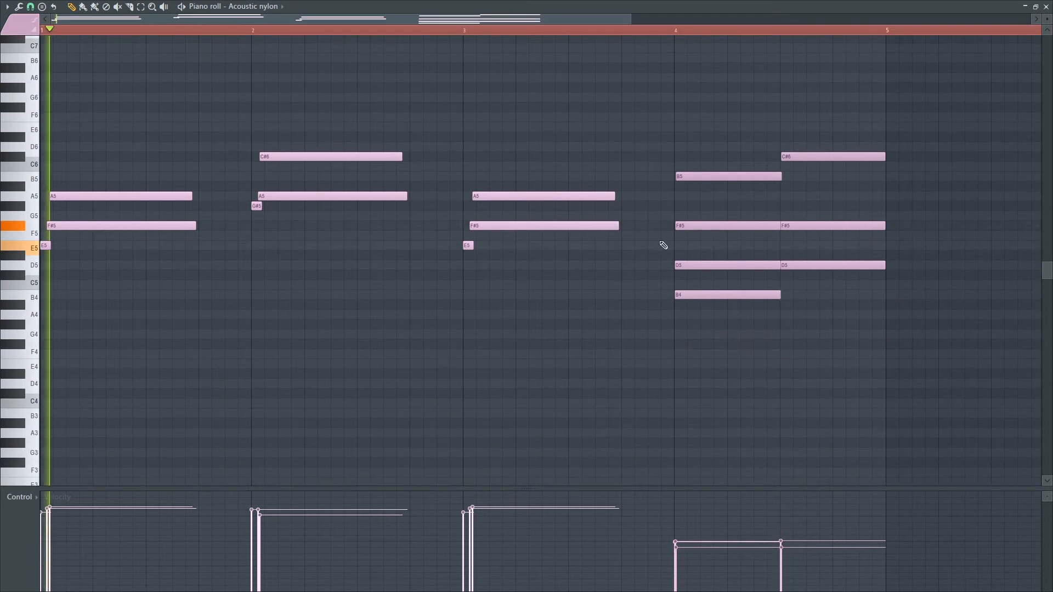
Delete the stray Pattern 3 clip from playlist Track 12 and reopen the guitar notes from the Track 7 clip.
click(1046, 6)
drag(554, 441, 553, 510)
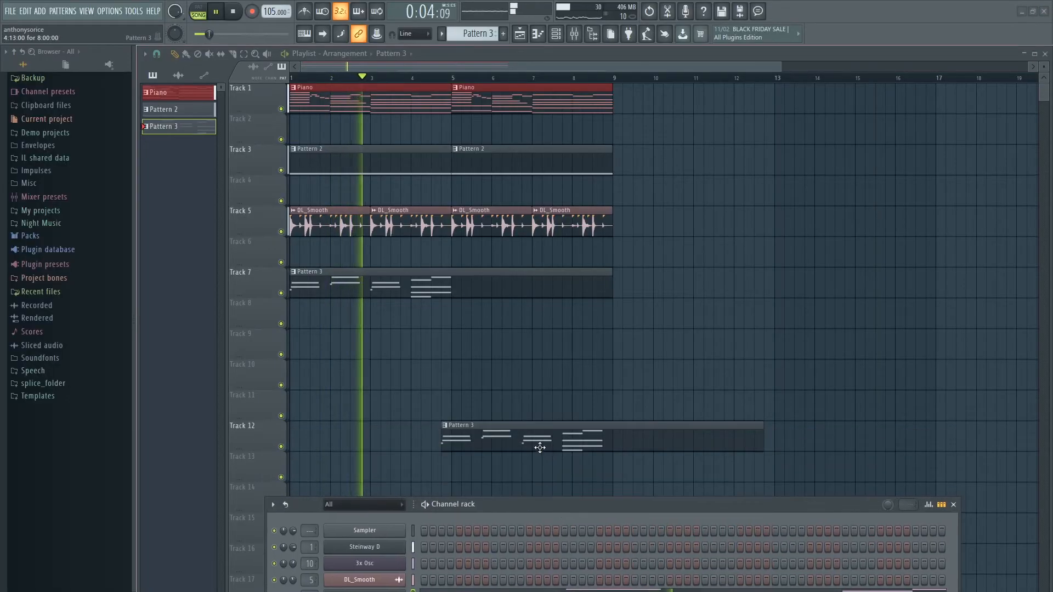
right_click(538, 448)
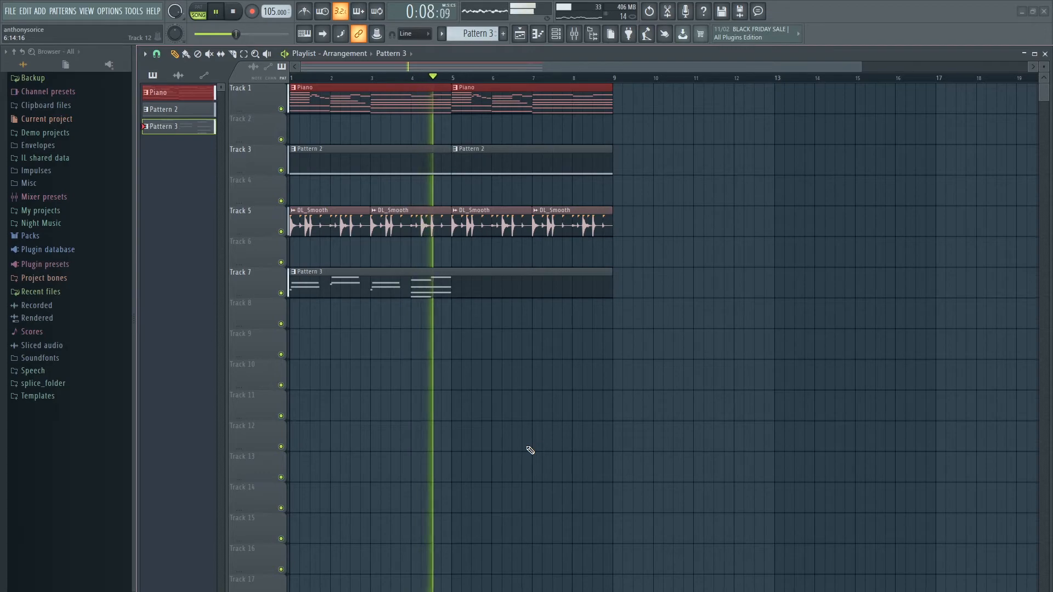
double_click(423, 287)
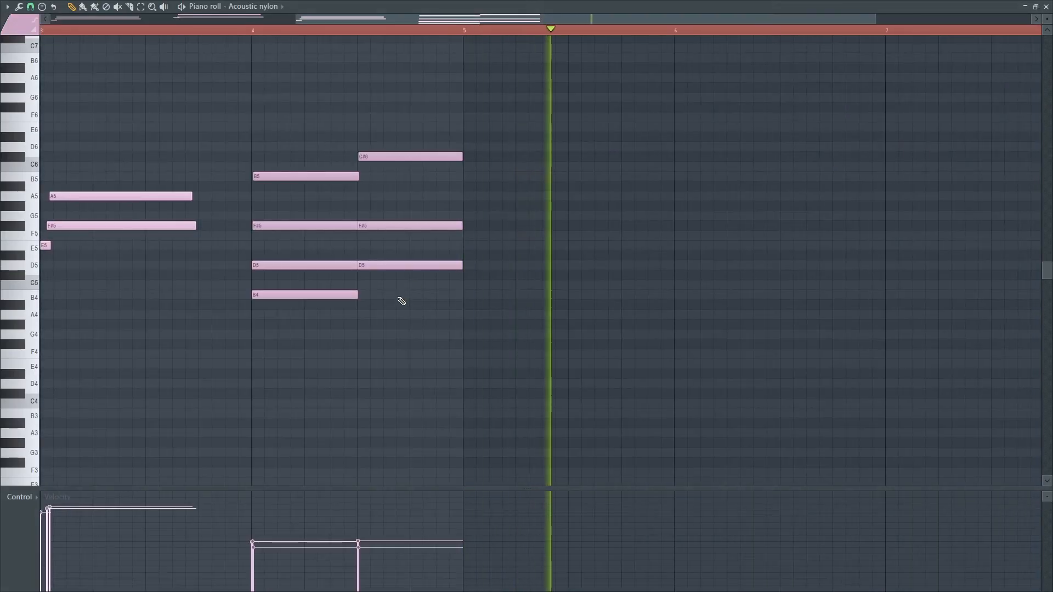
Try all the guitar notes one octave lower, audition the pattern, and transpose them back up an octave.
drag(446, 20, 188, 40)
key(space)
key(ctrl+a)
key(space)
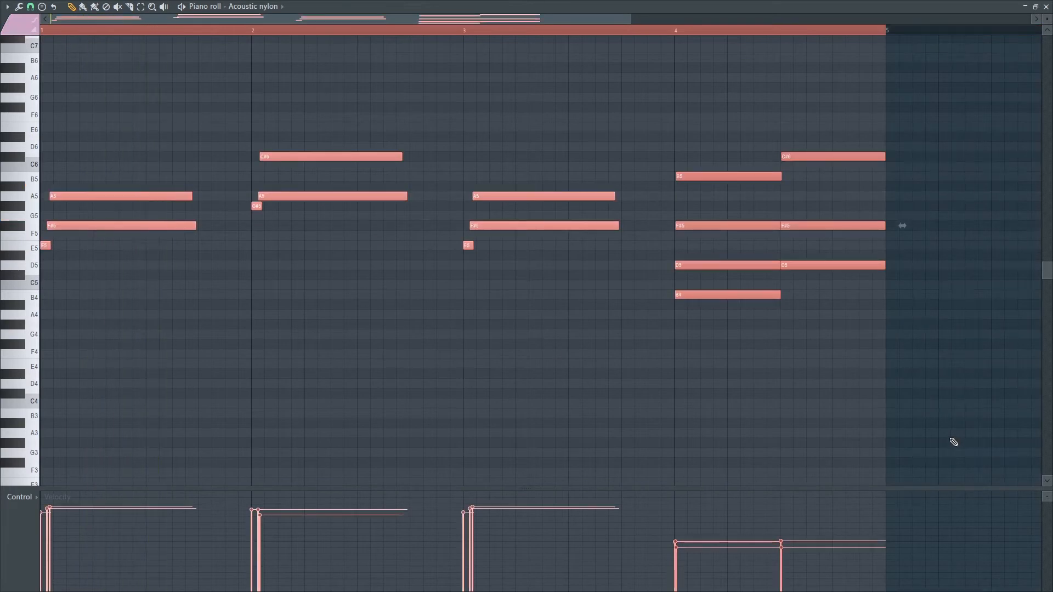
key(ctrl+Down)
key(space)
key(ctrl+Up)
key(space)
key(space)
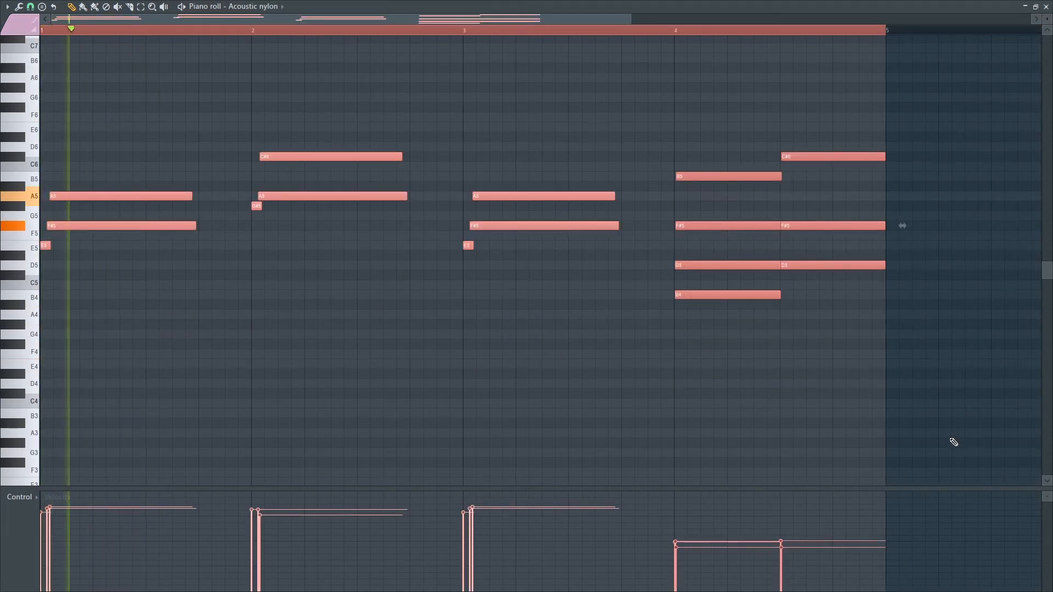
Add Fruity Parametric EQ 2 to the Guitar mixer track's second slot, rolling off the highs and slightly boosting band 5.
click(1046, 6)
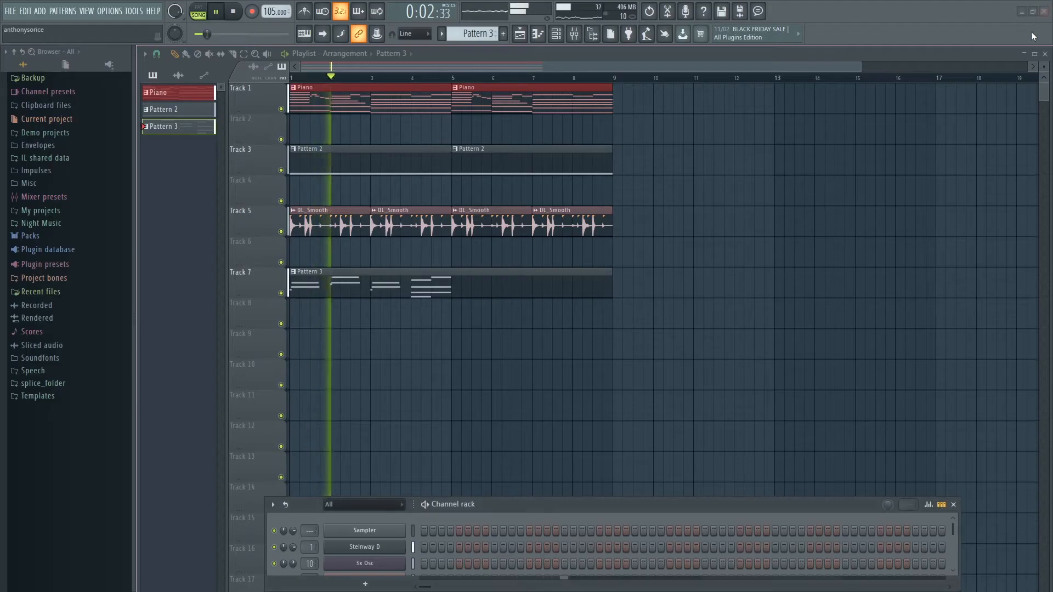
drag(606, 498, 601, 271)
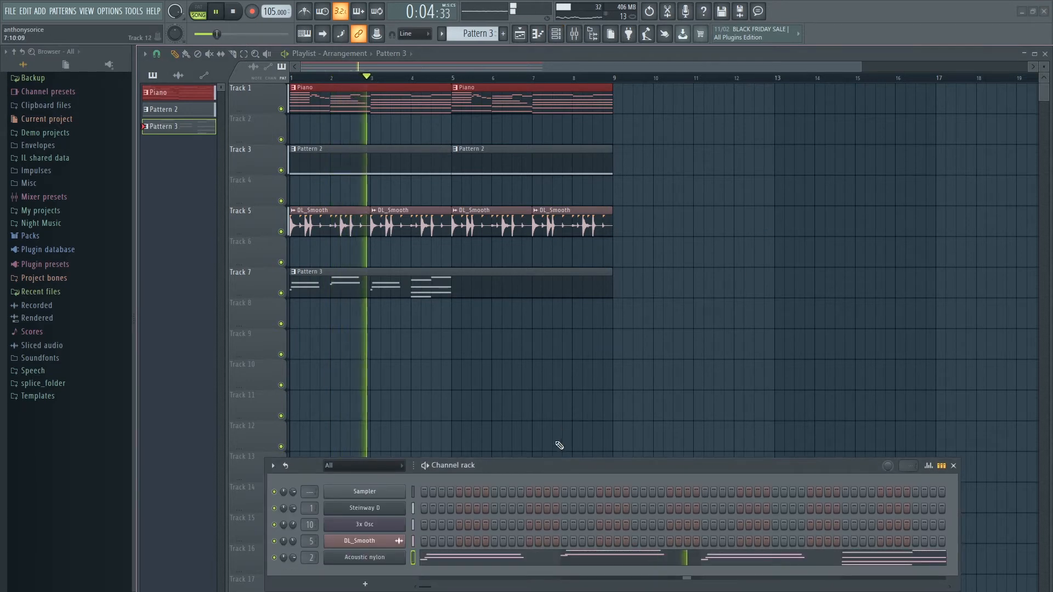
drag(551, 466, 550, 407)
key(F9)
key(space)
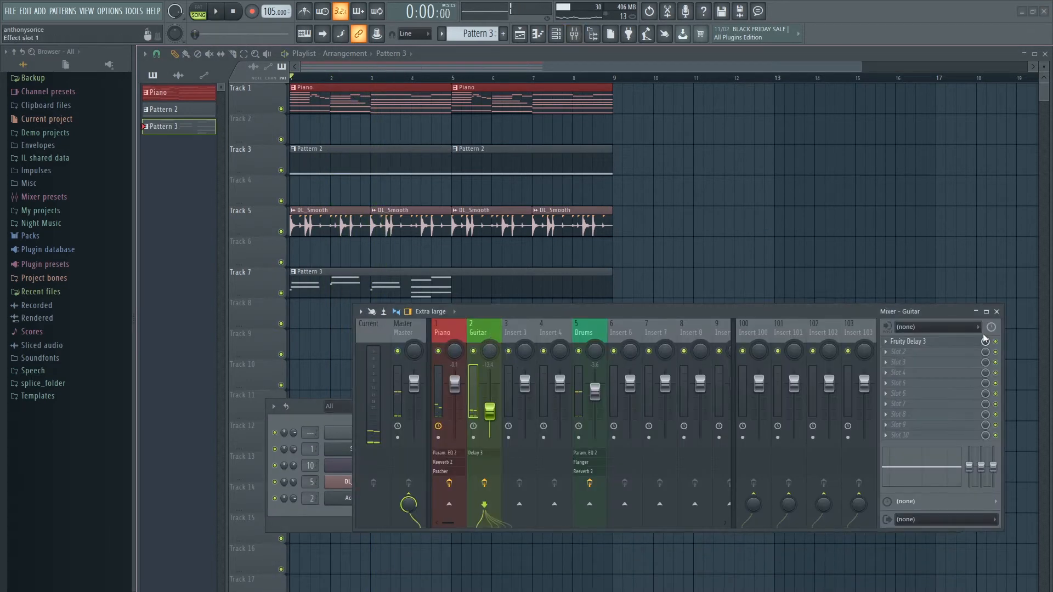
click(925, 359)
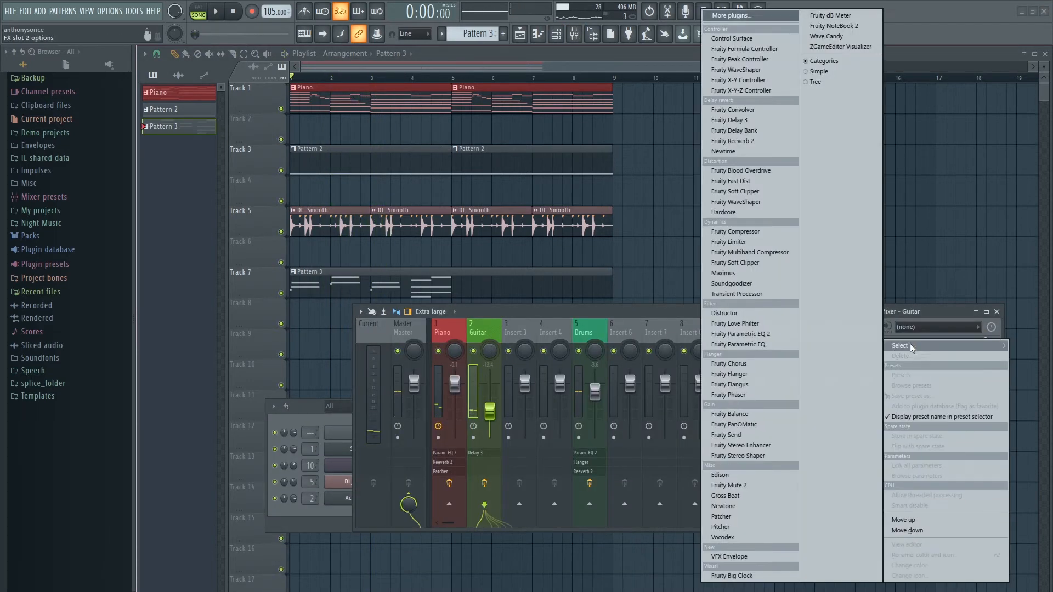
click(768, 335)
key(space)
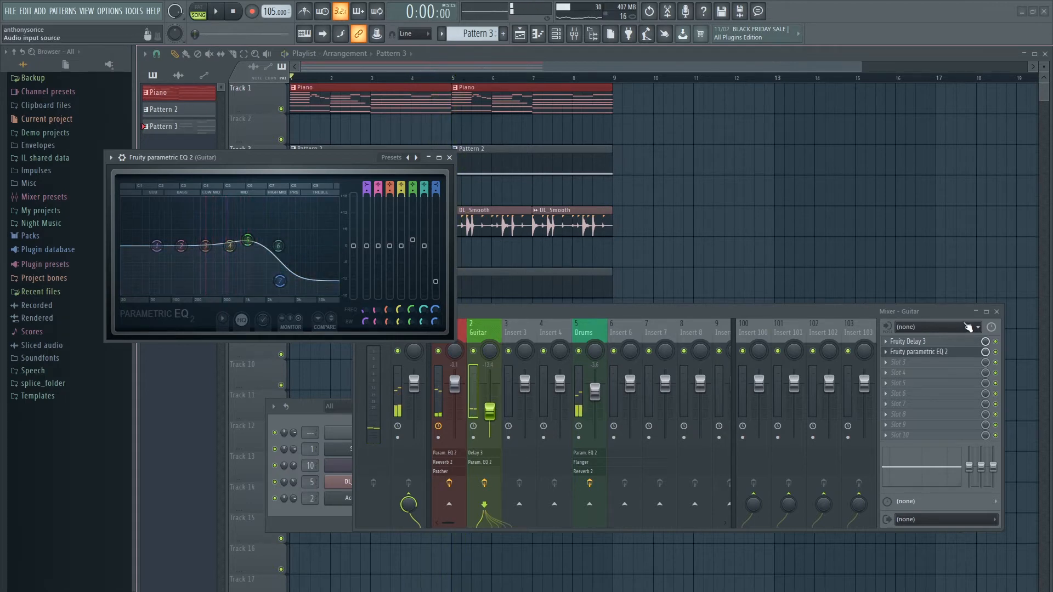
Shorten the Pattern 3 clip on Track 7 to four bars and duplicate it at bar 5.
click(997, 312)
click(561, 270)
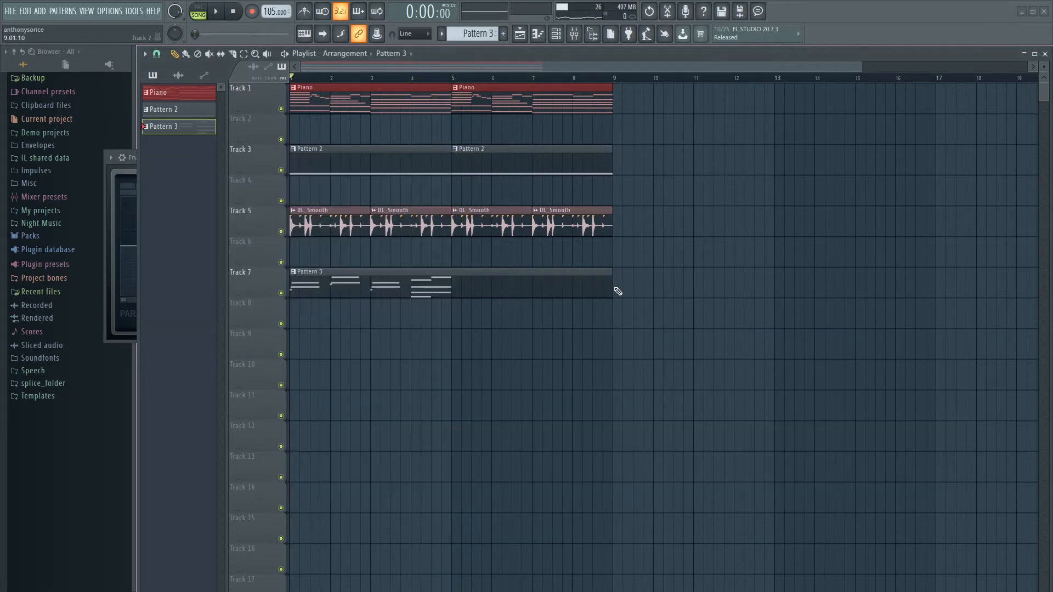
drag(415, 277, 573, 280)
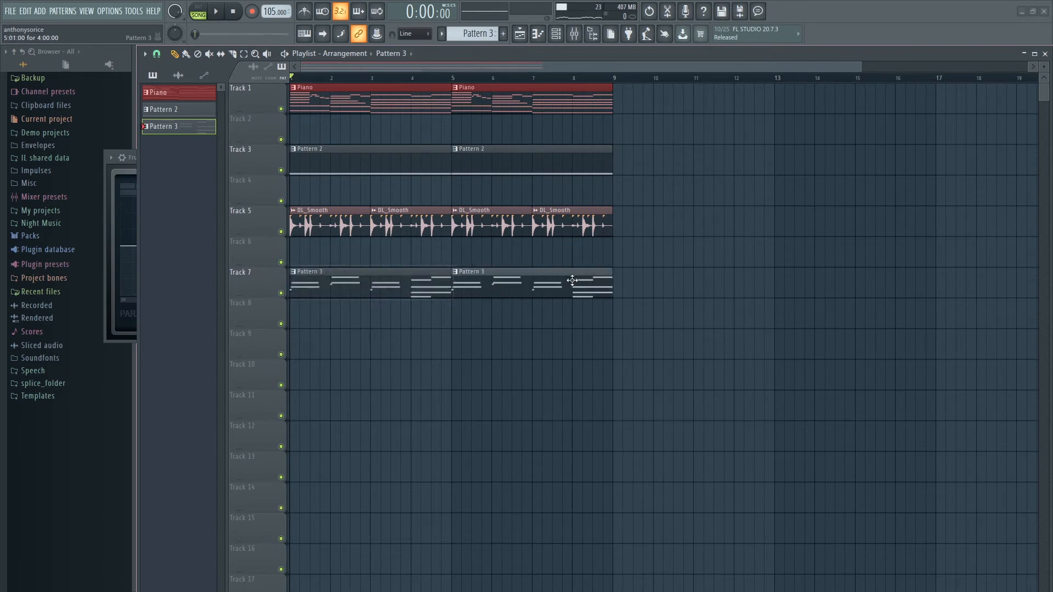
Examine the guitar's Parametric EQ 2 curve while playing the arrangement, and close the EQ.
click(122, 172)
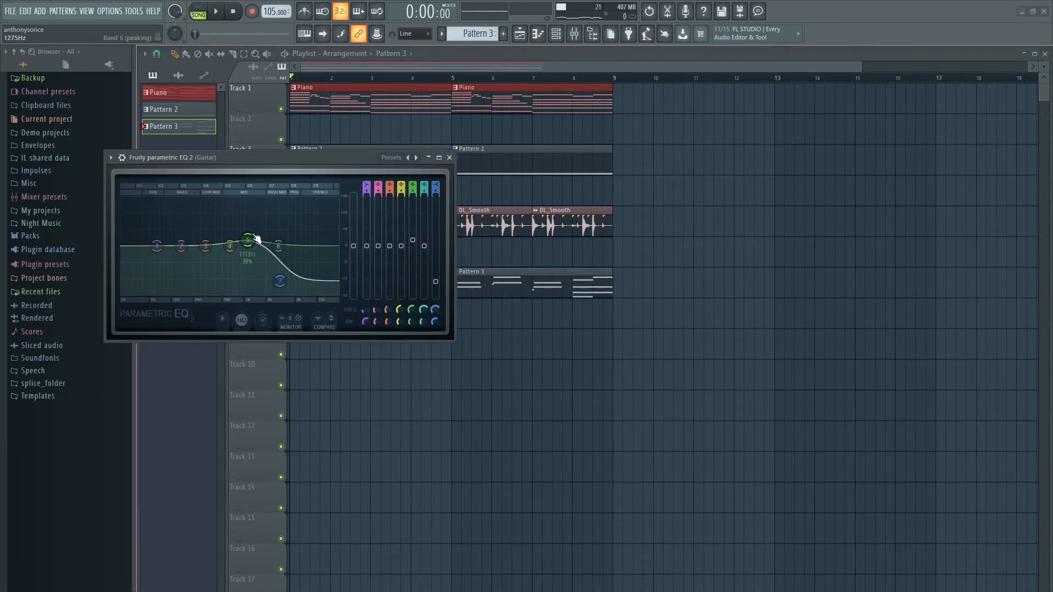
key(space)
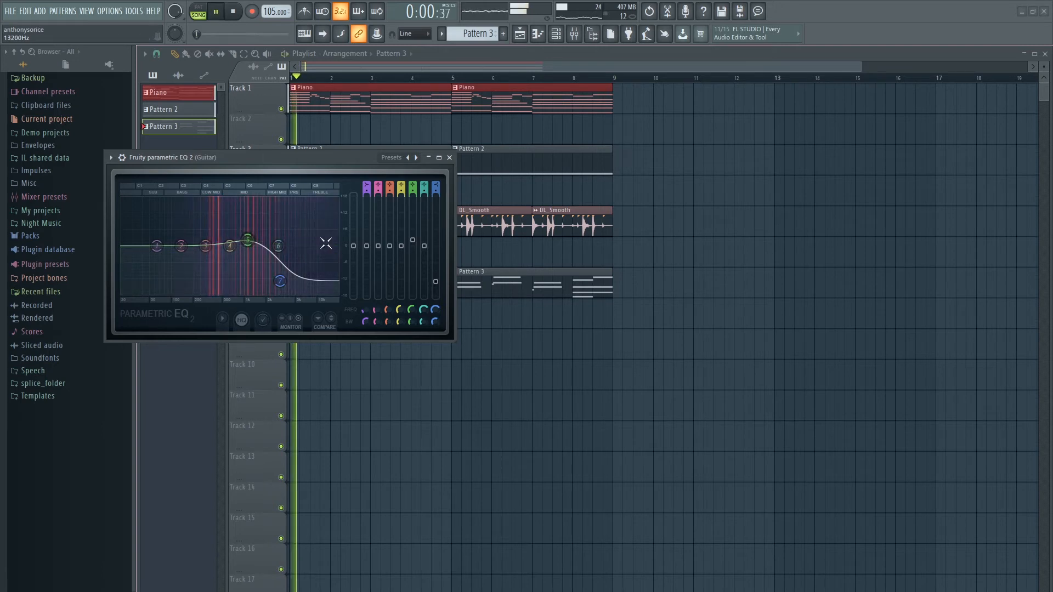
click(450, 158)
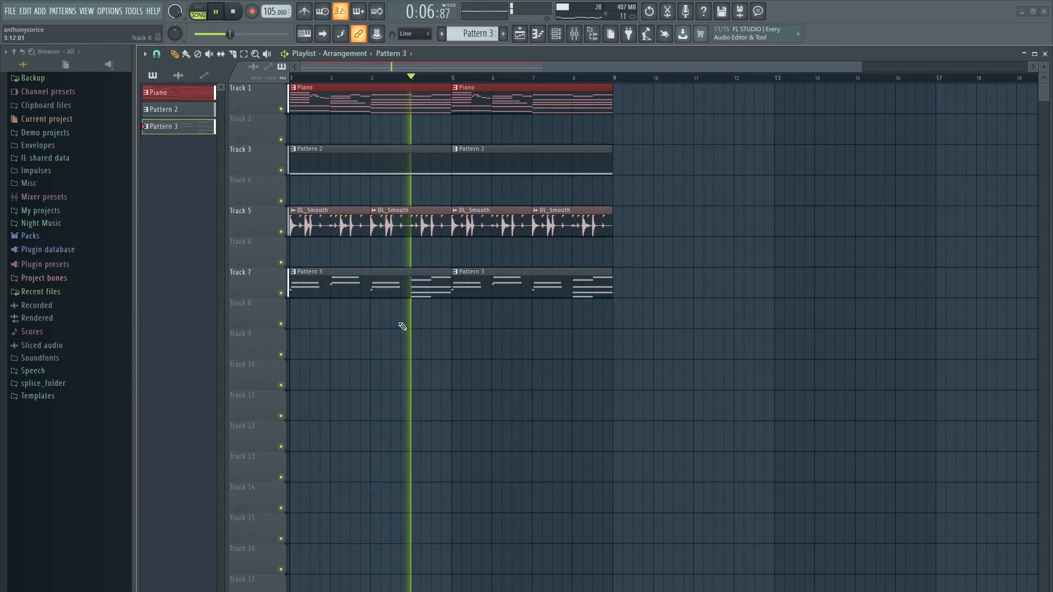
key(space)
Open the Track 7 guitar notes and try to strum bar 4's chords with the Strumizer.
double_click(422, 290)
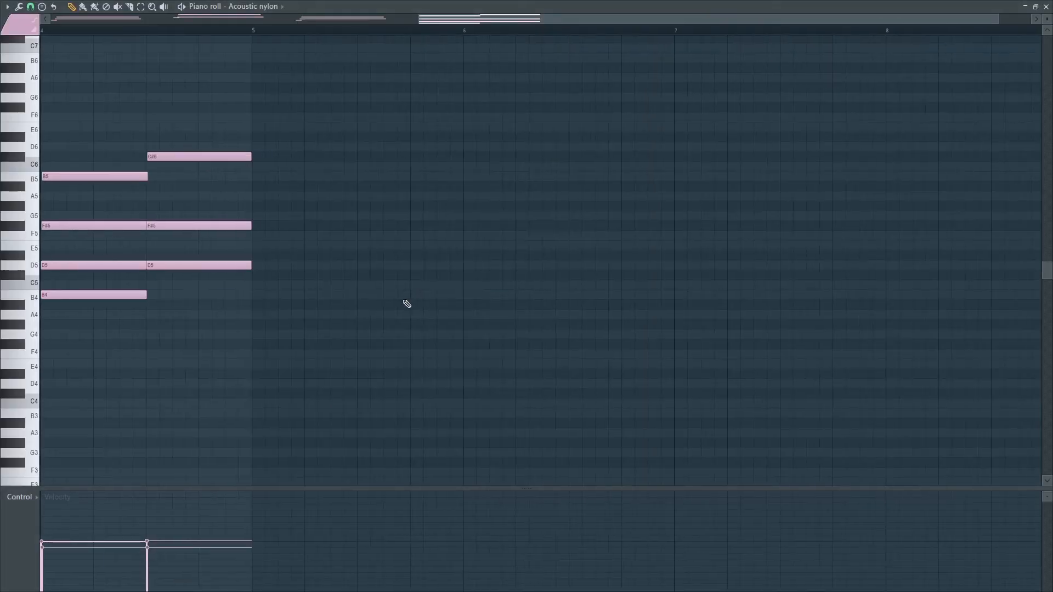
scroll(384, 56, left, 3)
drag(488, 399, 282, 147)
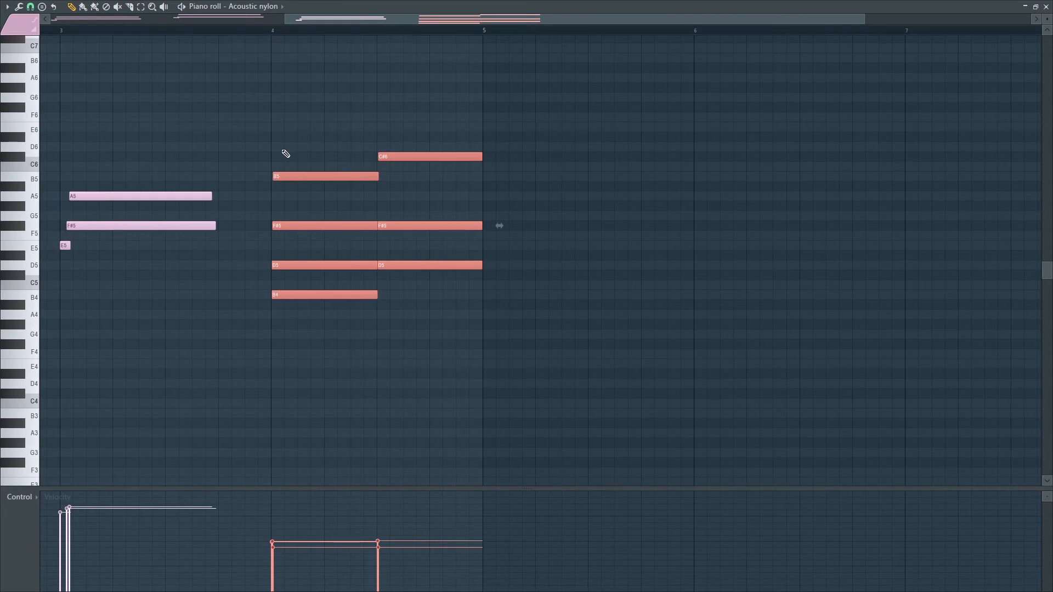
key(alt+s)
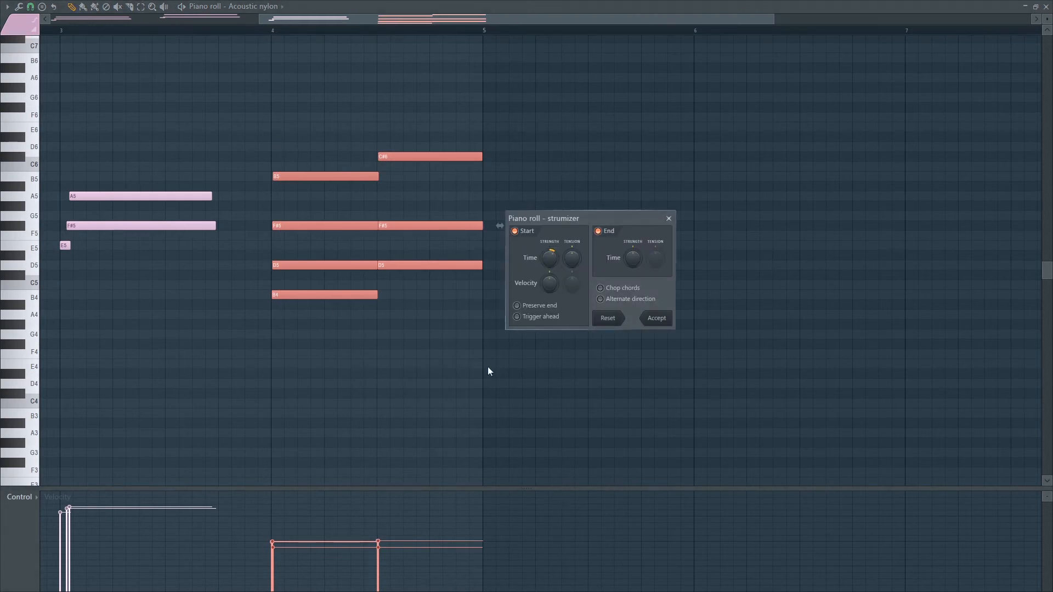
click(644, 313)
Transpose bar 4's guitar chords up one octave, audition from bar 4 and raise their velocities.
drag(501, 369, 298, 130)
key(ctrl+Up)
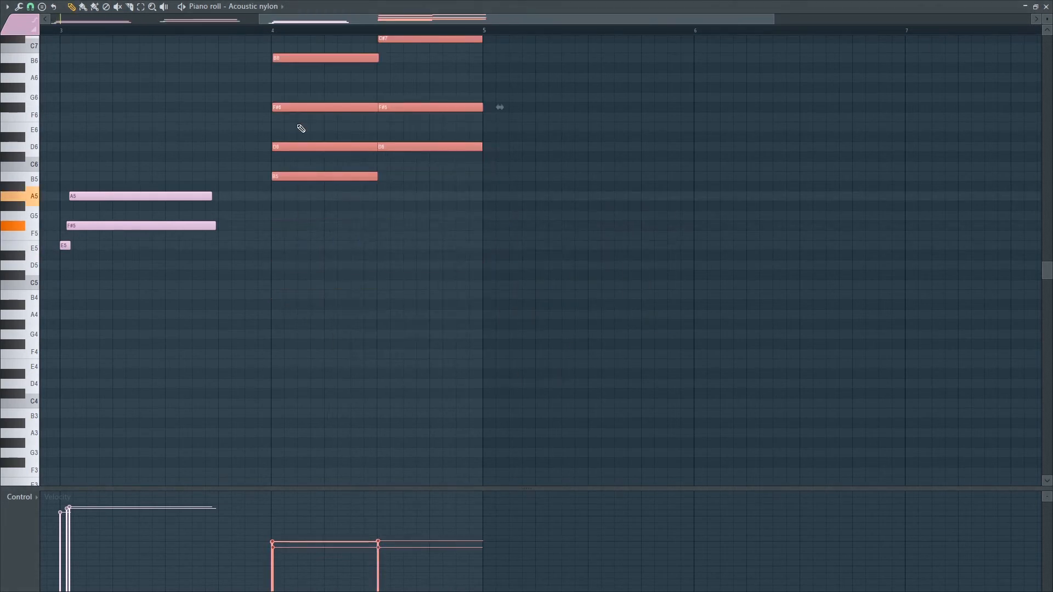
scroll(301, 129, up, 3)
click(272, 30)
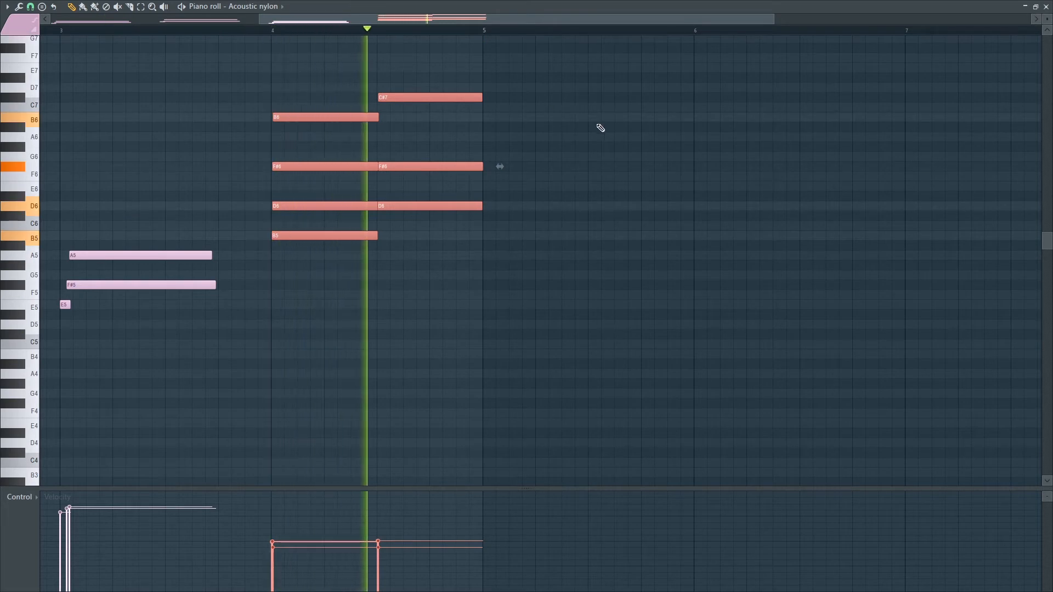
mouse_move(272, 543)
mouse_down()
mouse_move(302, 514)
mouse_move(412, 517)
mouse_up()
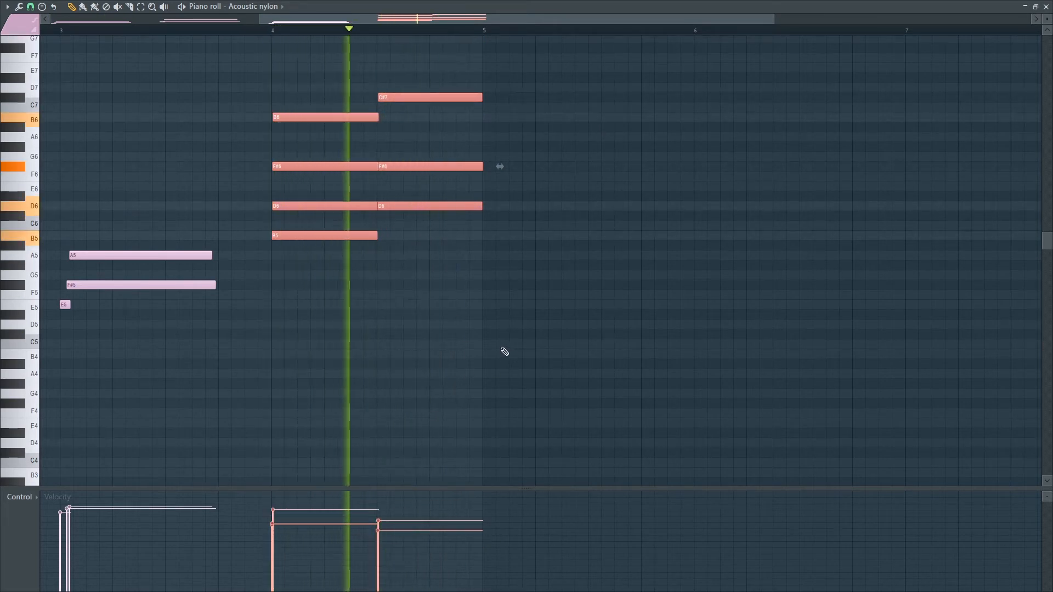
Try a shorter C#7 followed by a B6 note in the second chord, play it back, and undo the change.
ctrl+click(403, 337)
key(space)
key(space)
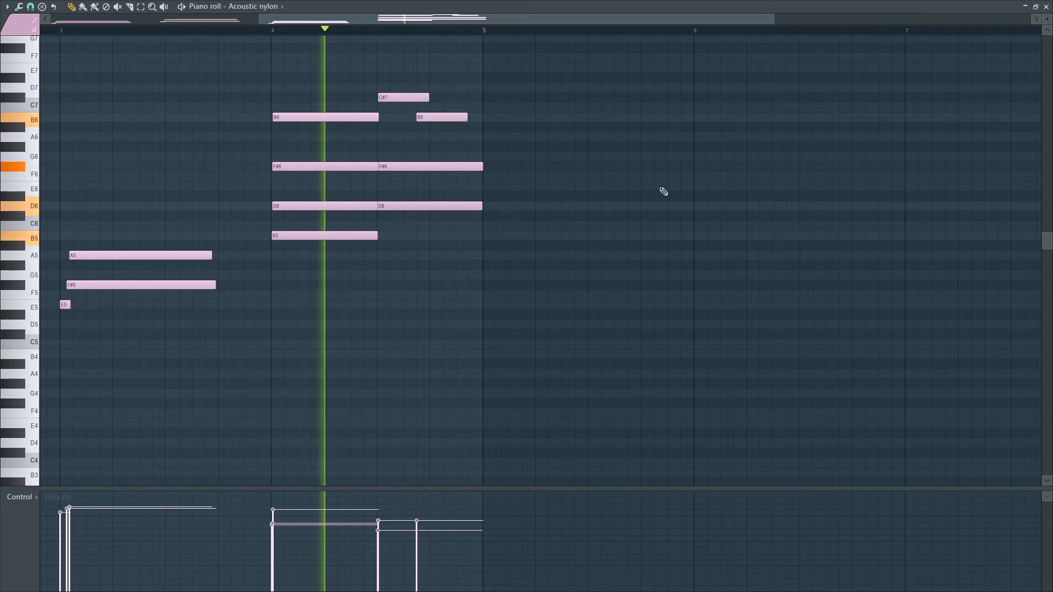
key(space)
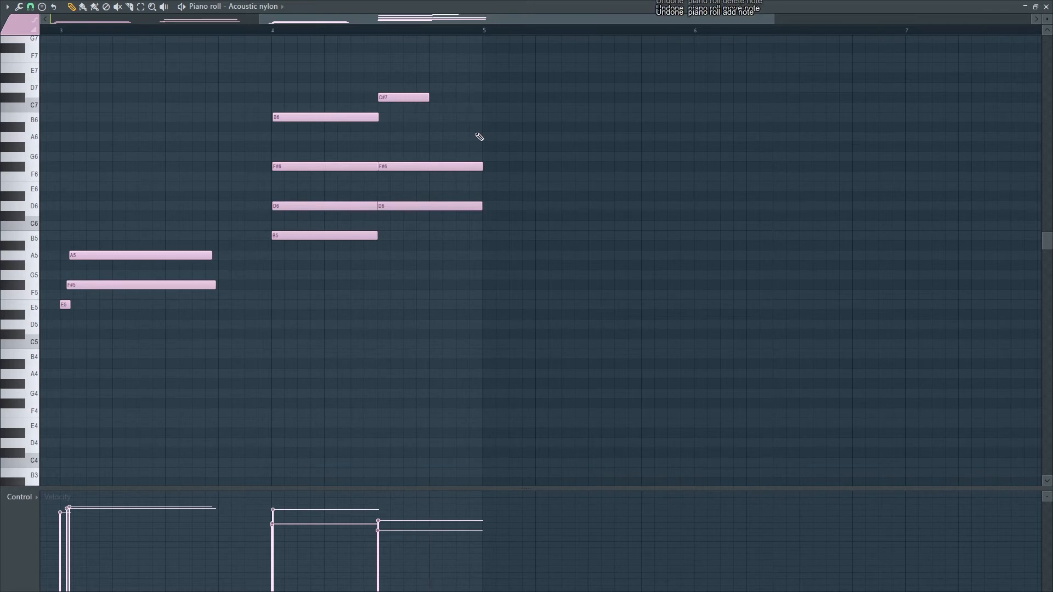
key(ctrl+alt+z)
key(ctrl+alt+z)
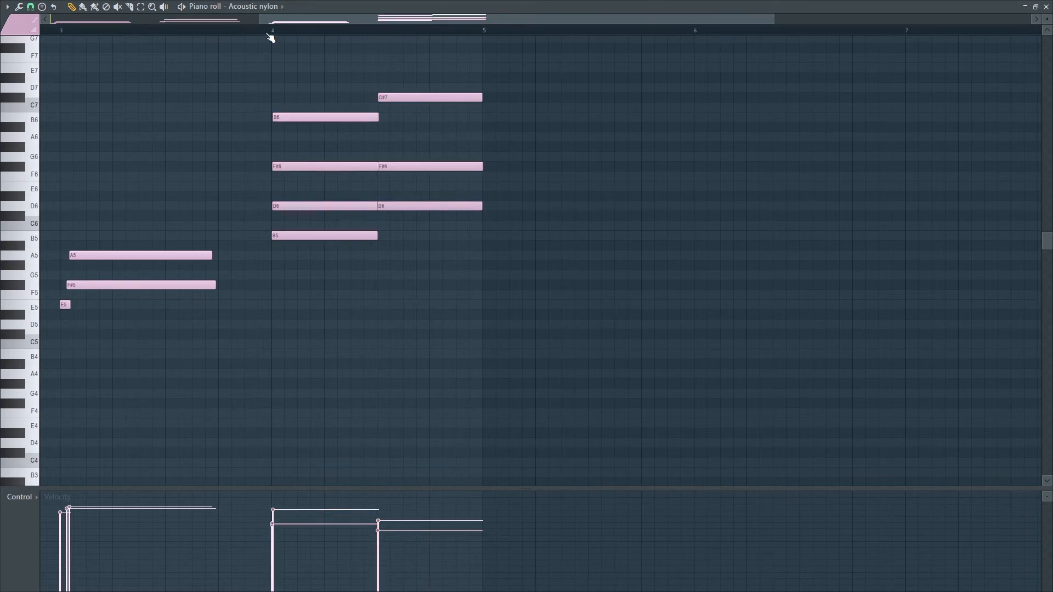
Play the phrase, close the piano roll and trim the second Pattern 3 clip on Track 7 to end at bar 9.
key(space)
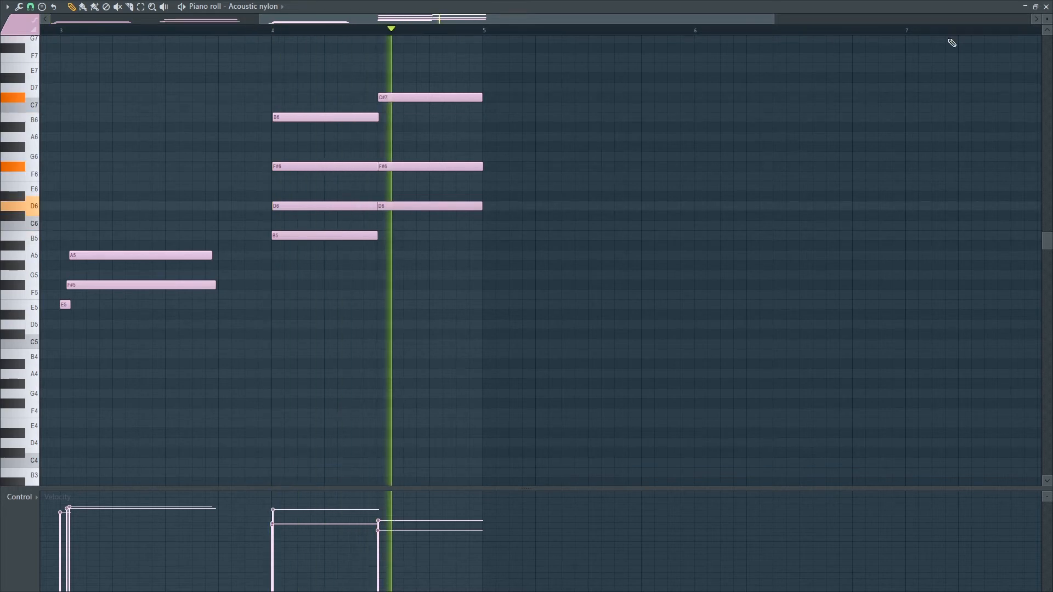
click(1047, 6)
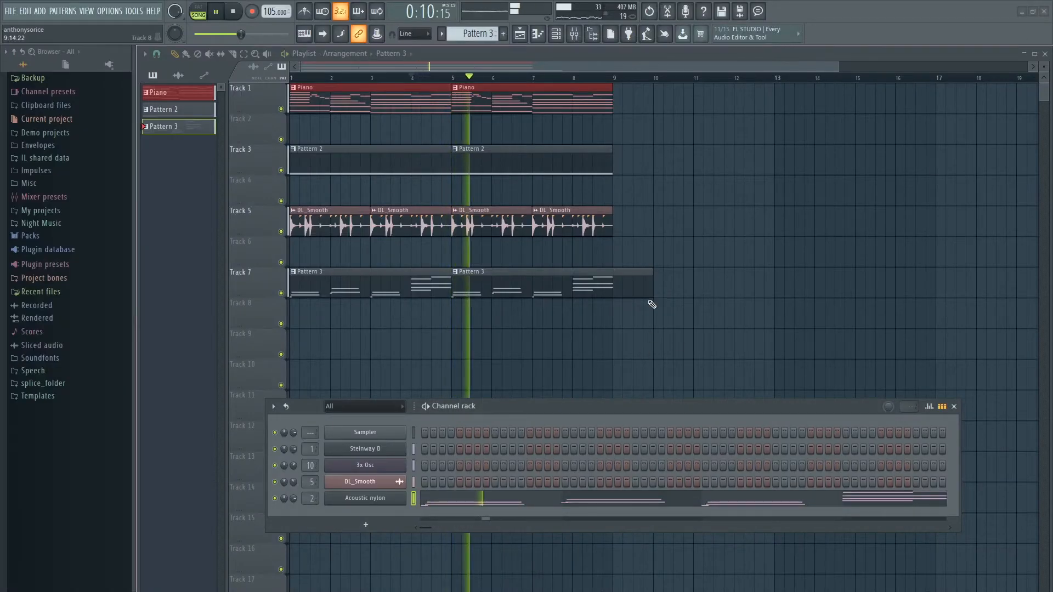
drag(652, 295, 614, 294)
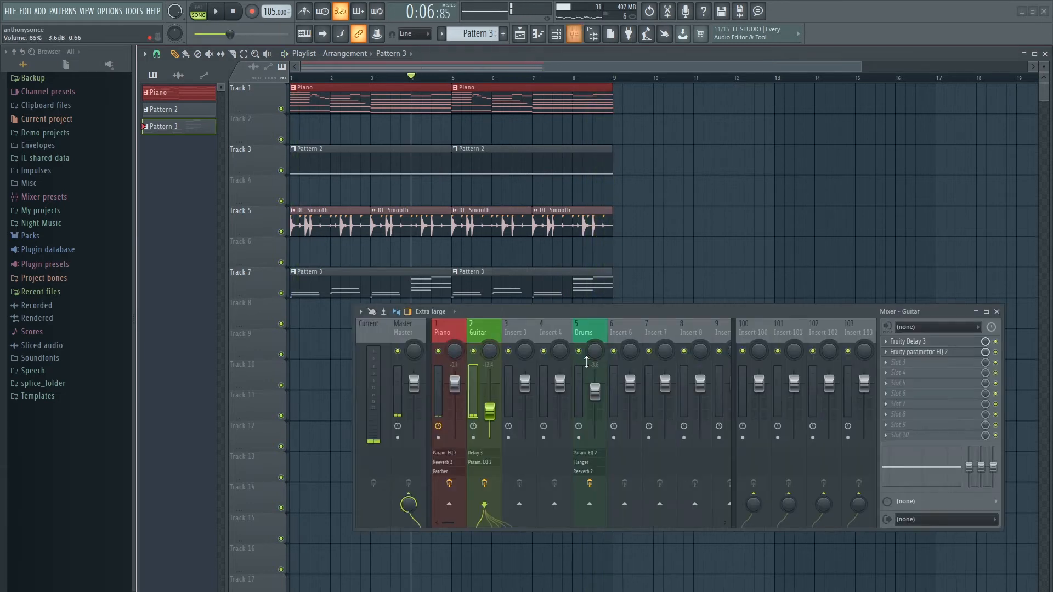
Set the White noise mixer track's volume to 22% (-23.1 dB), checking the level during playback.
key(F9)
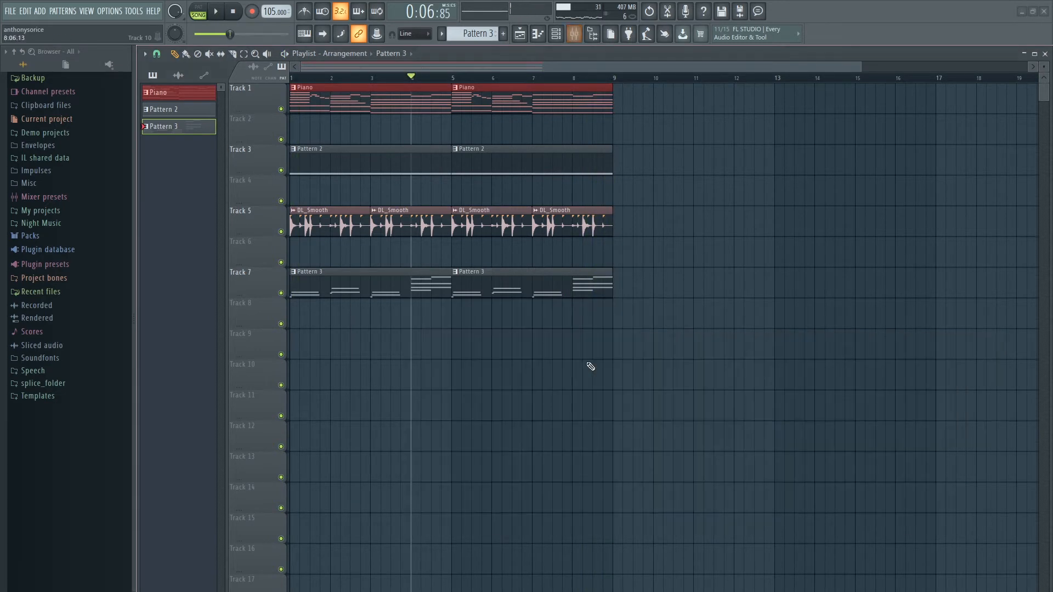
key(F9)
drag(452, 524, 462, 525)
drag(624, 423, 626, 430)
key(space)
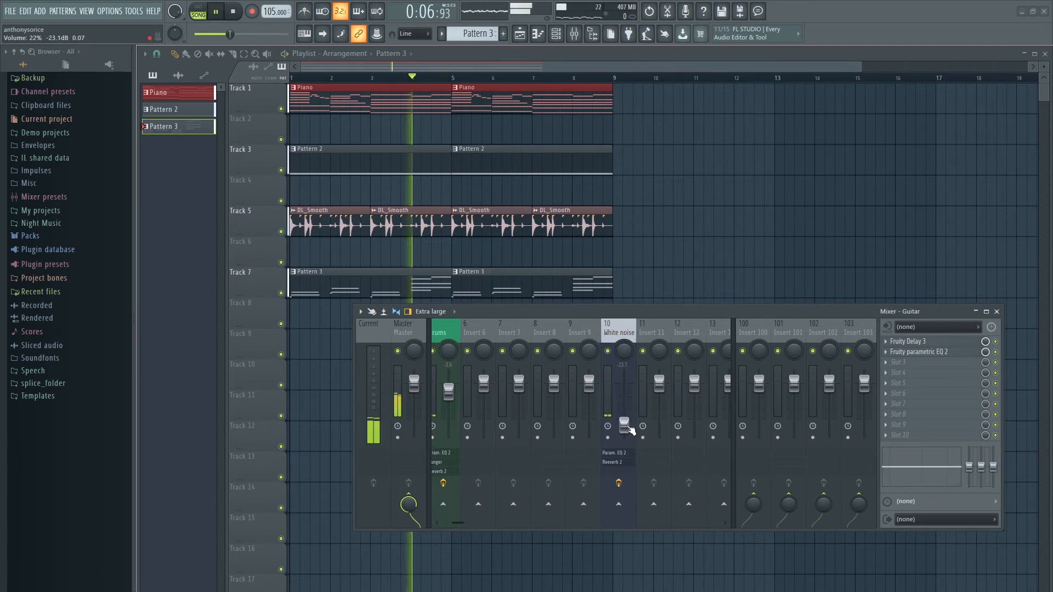
click(997, 312)
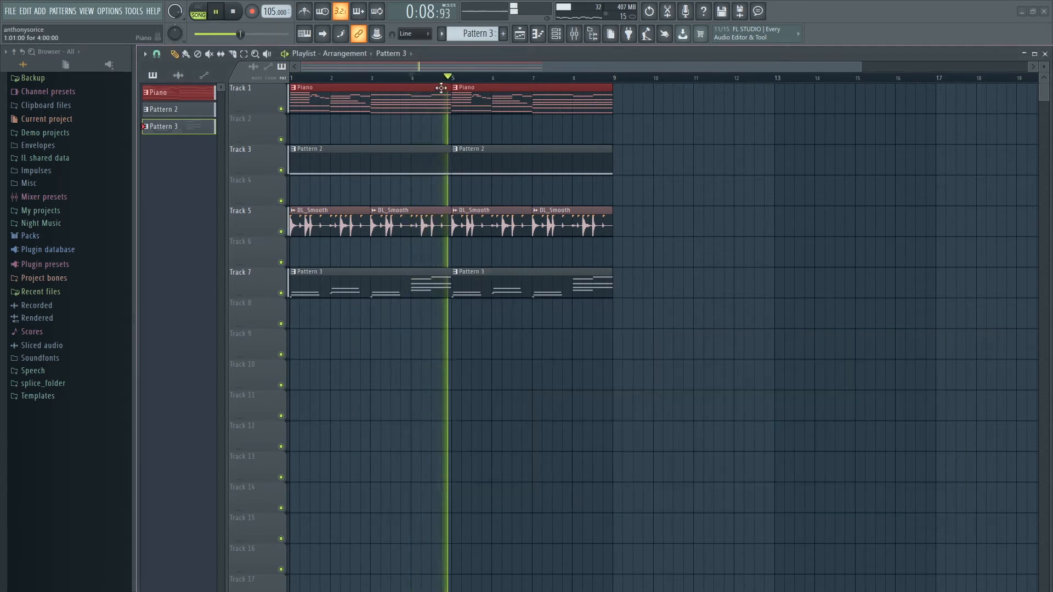
key(space)
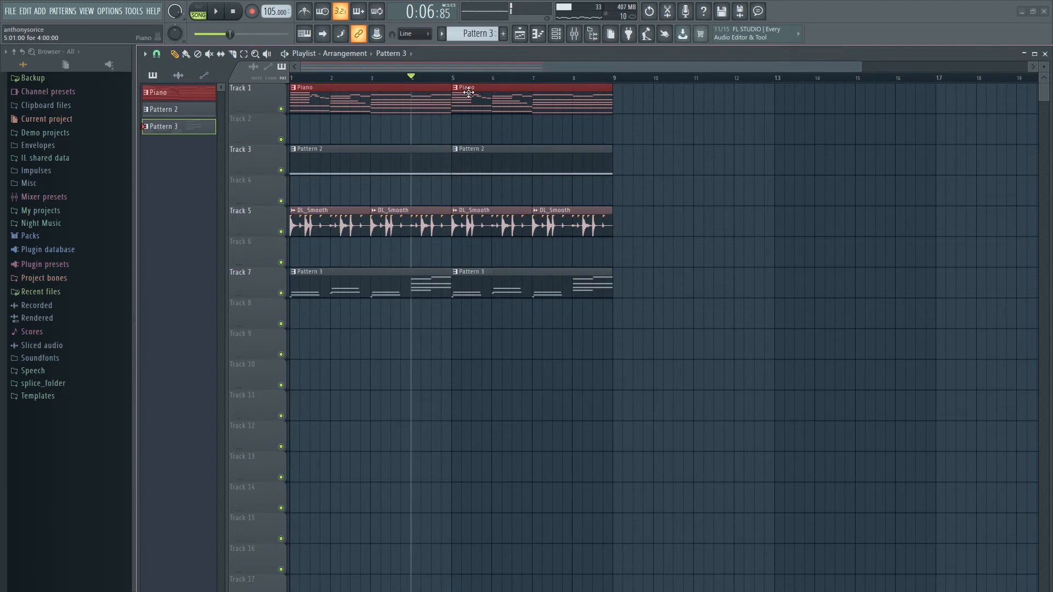
Add the 808 CH sample from the Packs > Drums > Hats folder as a new channel with its first step cleared.
click(48, 236)
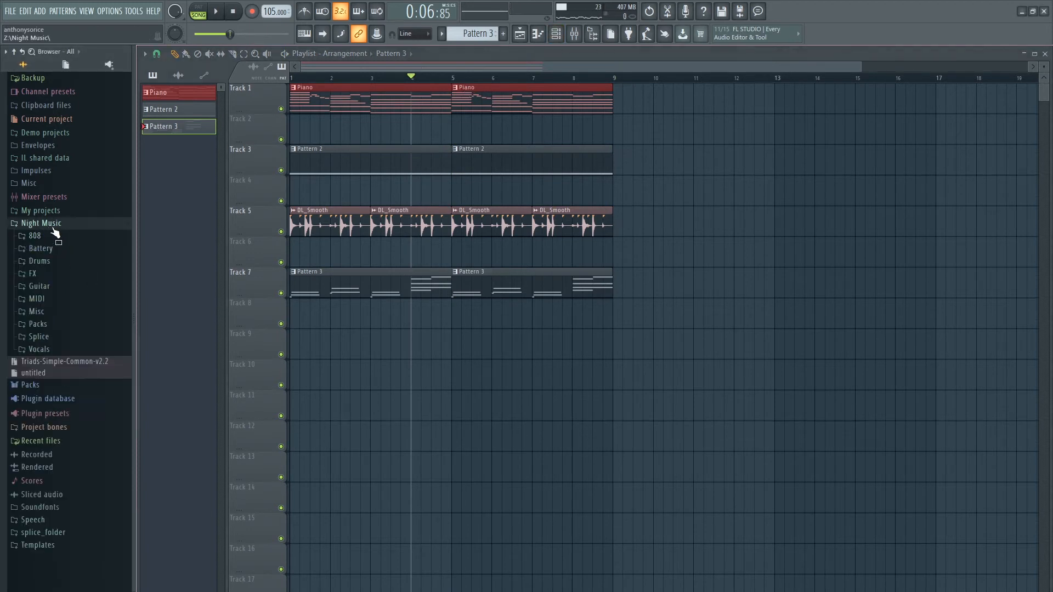
click(50, 237)
click(50, 238)
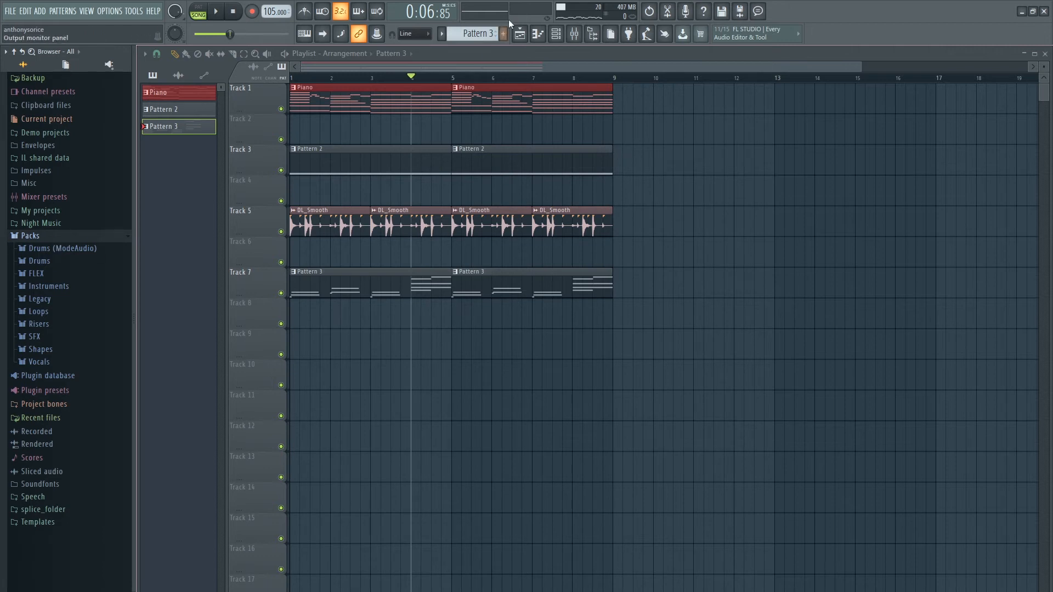
click(62, 265)
click(62, 289)
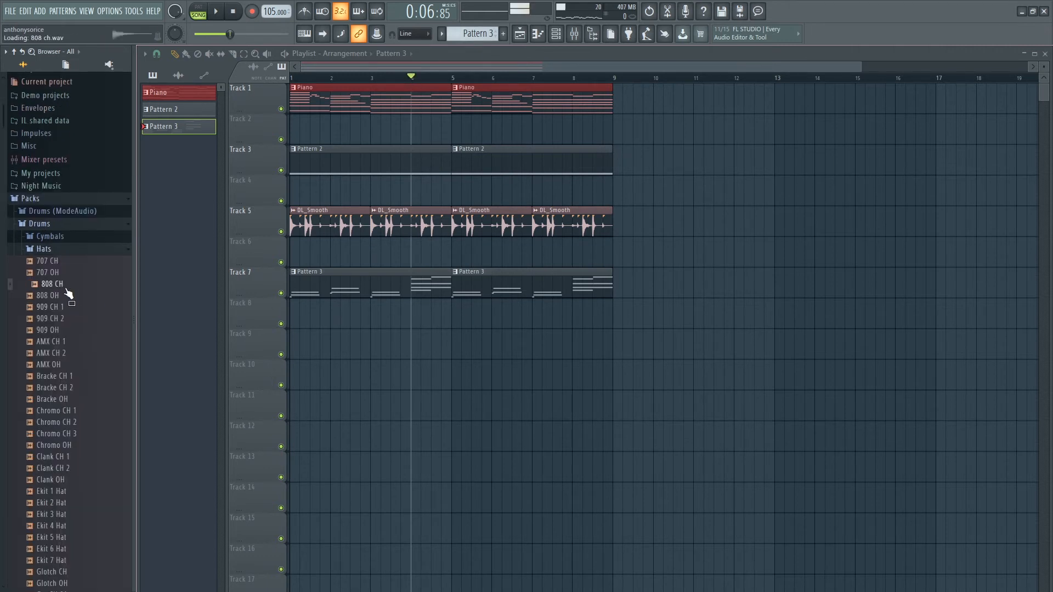
drag(65, 291, 448, 548)
drag(397, 516, 396, 511)
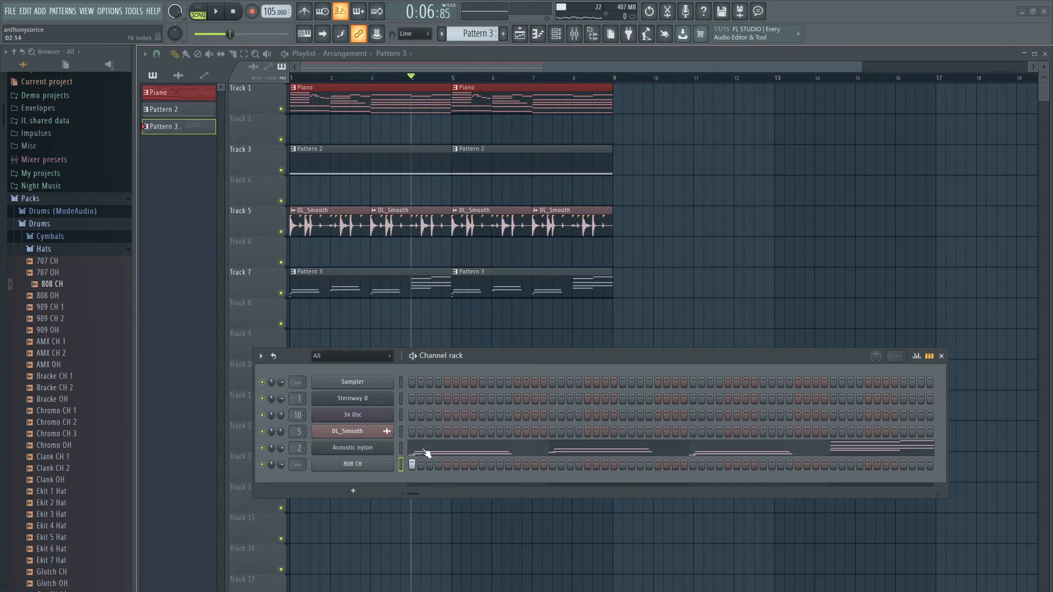
right_click(413, 464)
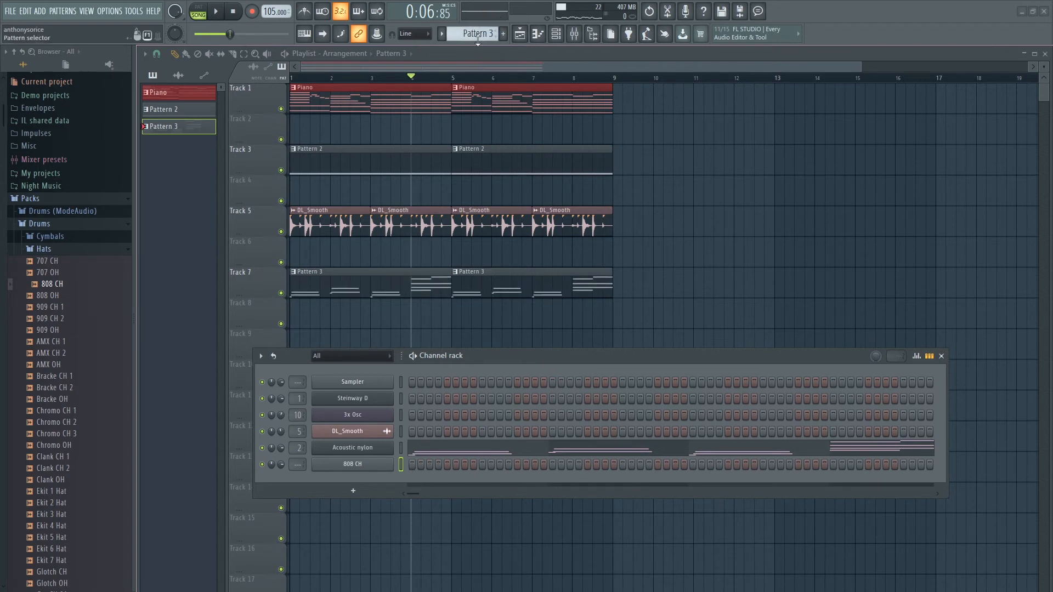
Switch to the empty Pattern 4 and place its clip on Track 9 at bar 4.
scroll(478, 36, down, 1)
drag(486, 356, 485, 447)
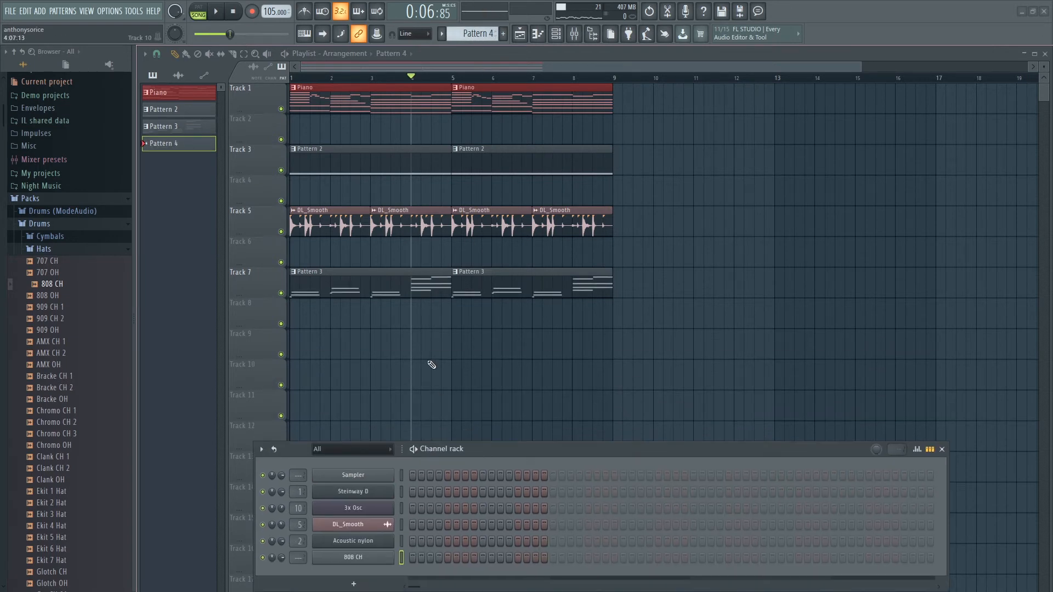
drag(441, 355, 434, 355)
Rename Pattern 3 as Guitar and give it a yellow-green color.
right_click(300, 275)
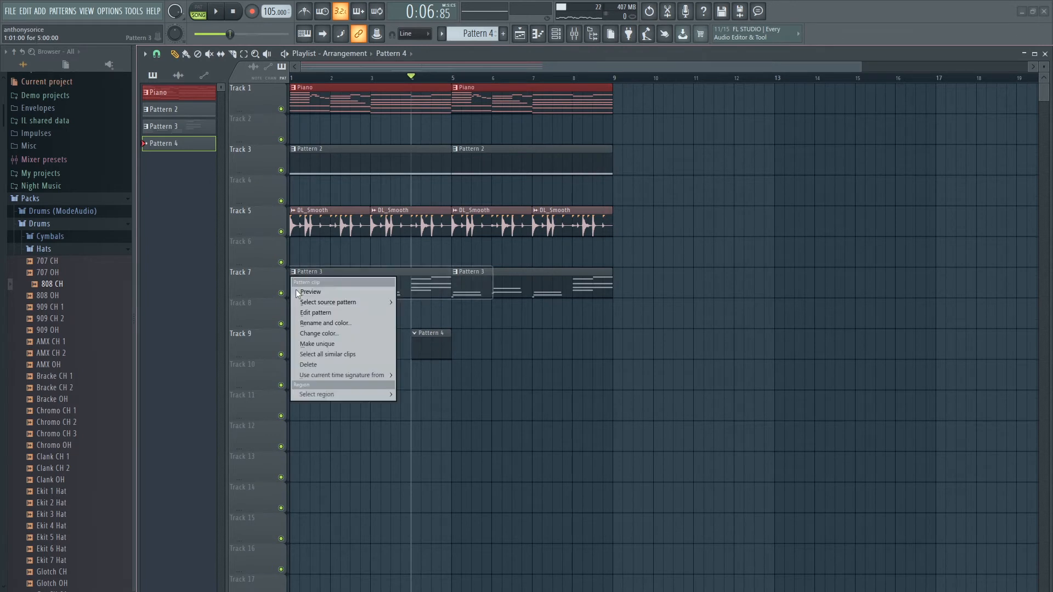
click(332, 324)
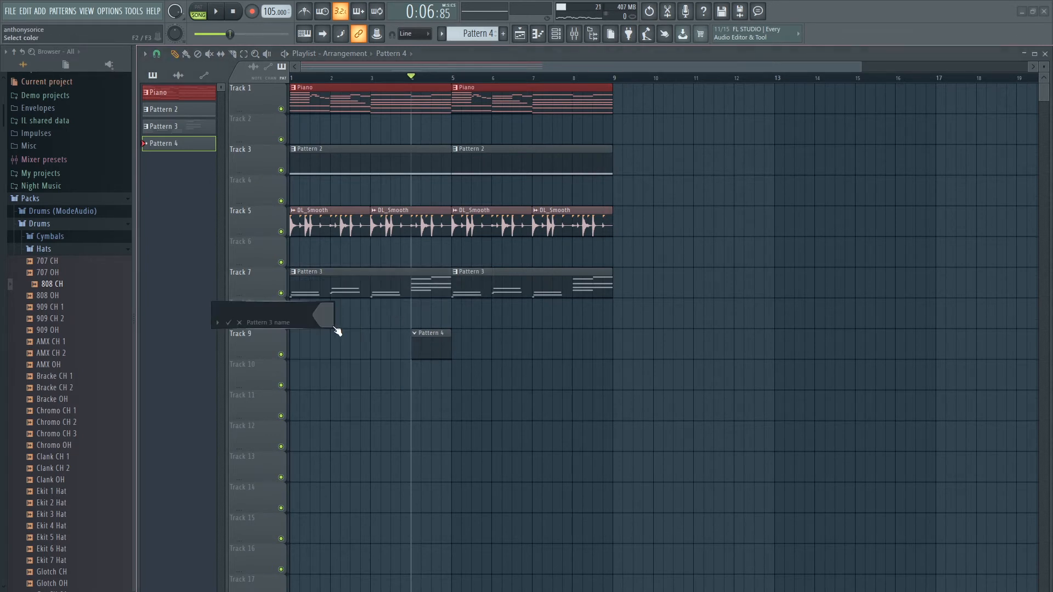
click(334, 326)
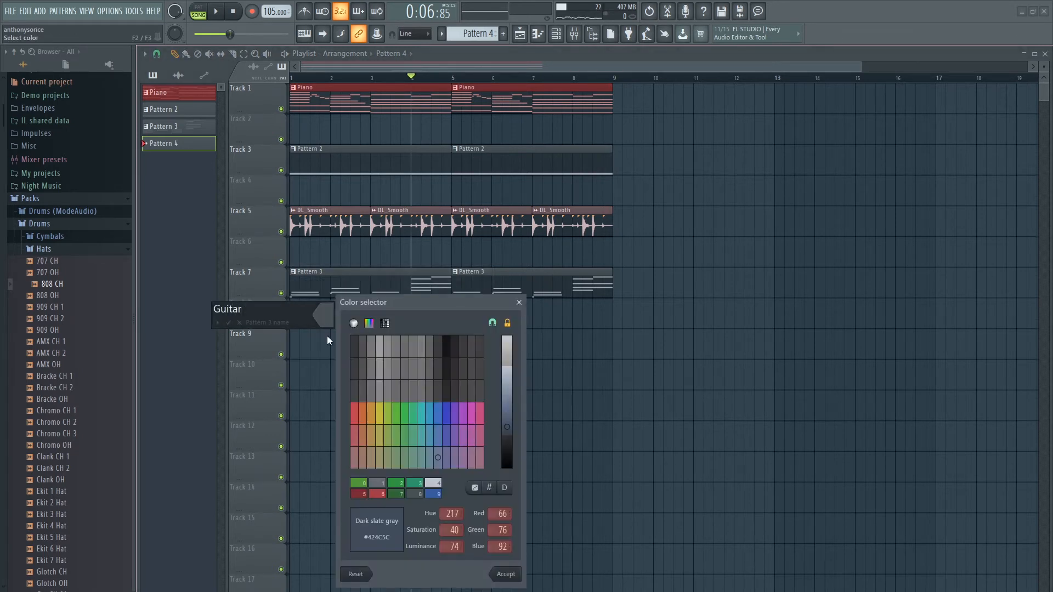
click(386, 410)
click(506, 574)
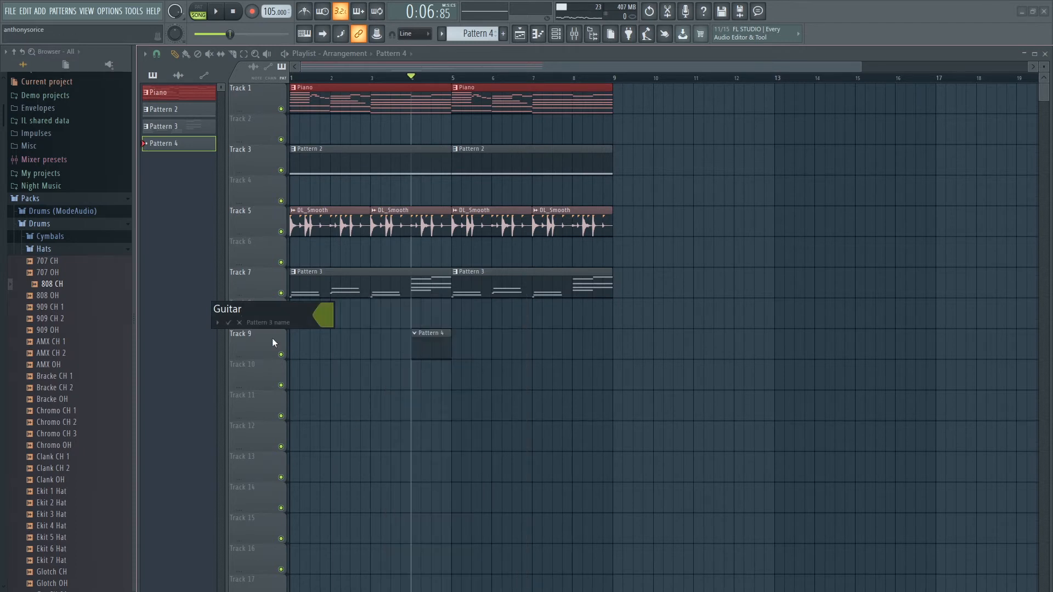
click(235, 323)
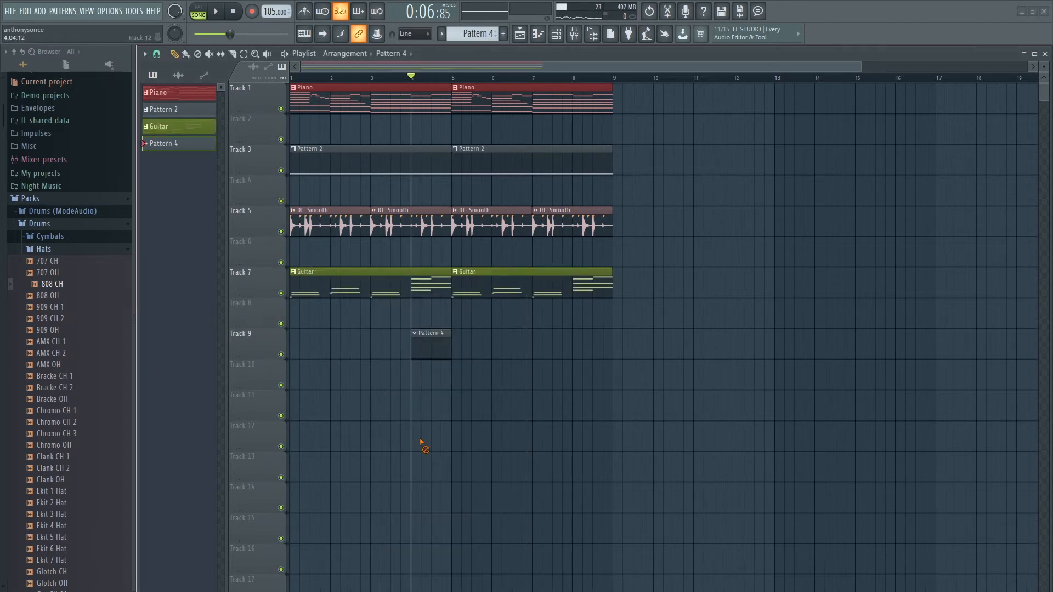
Rename Pattern 4 as Hihat and color it dark olive green (#767628).
click(416, 333)
click(449, 384)
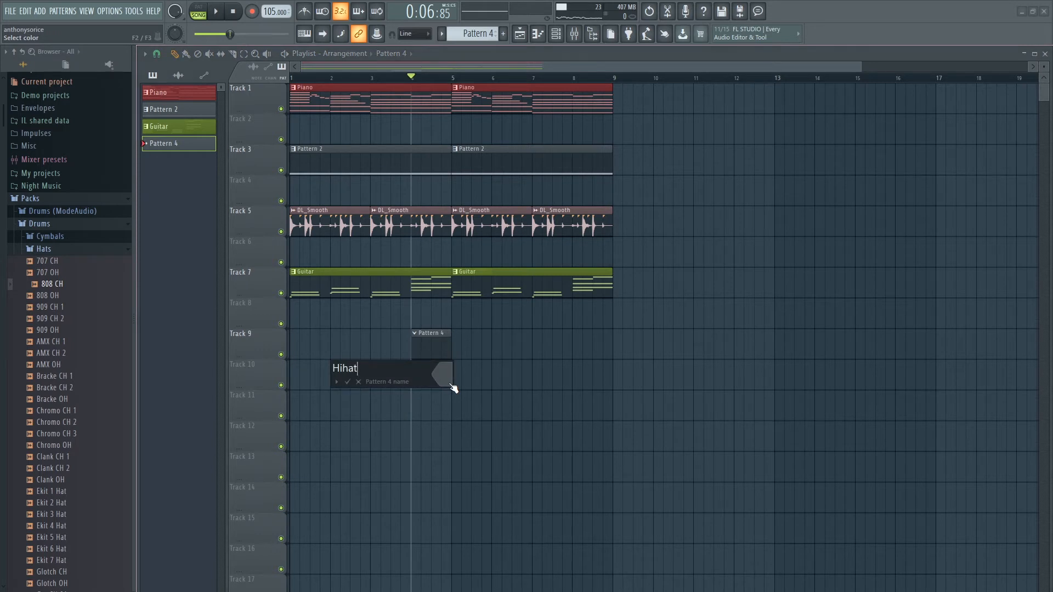
click(452, 386)
click(500, 416)
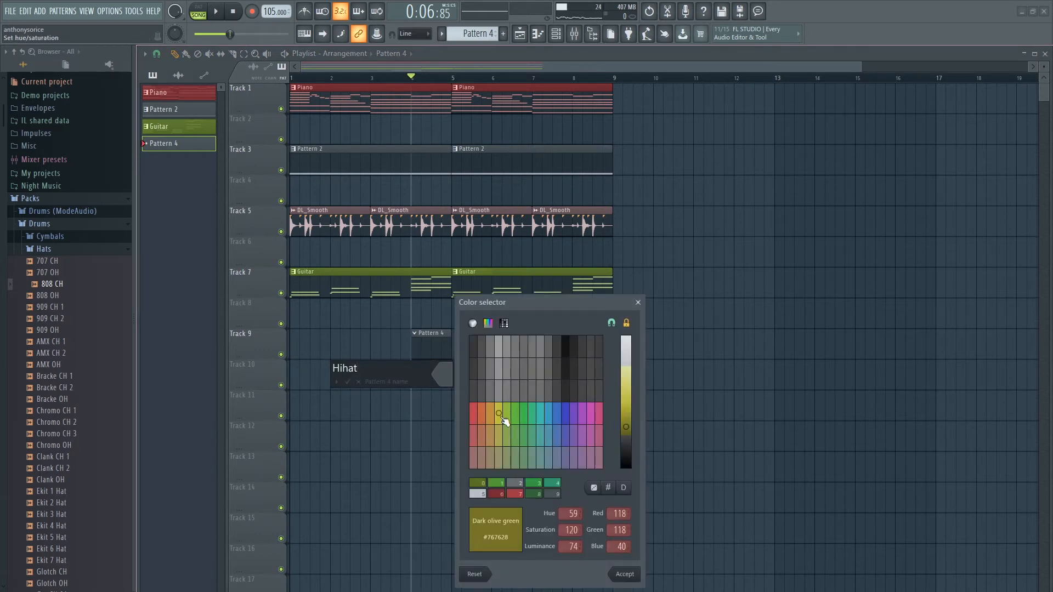
click(625, 576)
key(Return)
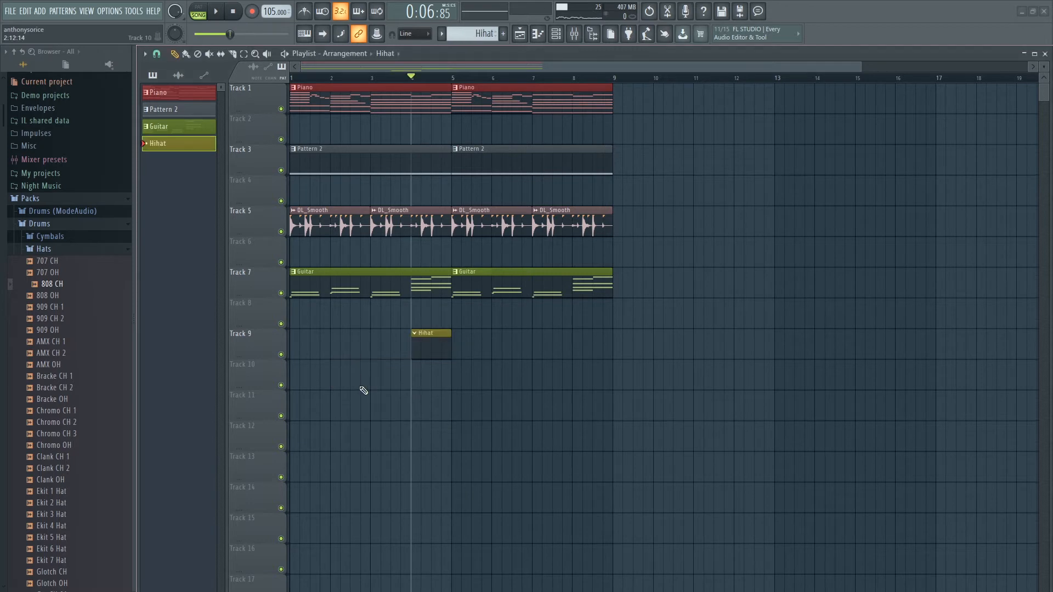
Program a half-bar run of 808 CH notes in the Hihat pattern and route the channel to mixer track 14, named Hihat.
key(F6)
right_click(350, 558)
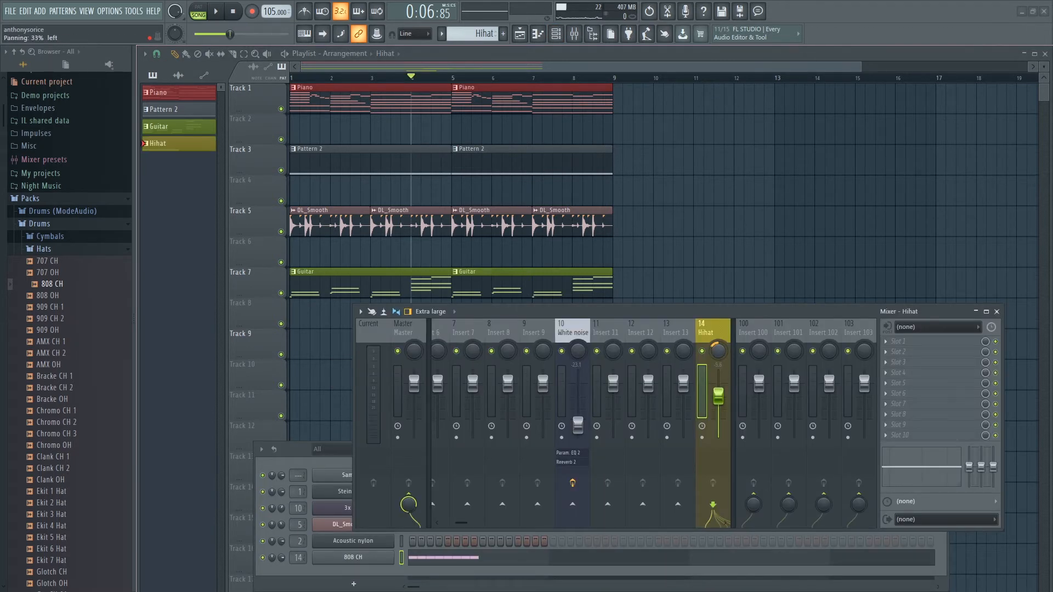
Lower the Hihat mixer track's volume during playback and put the mixer away.
key(space)
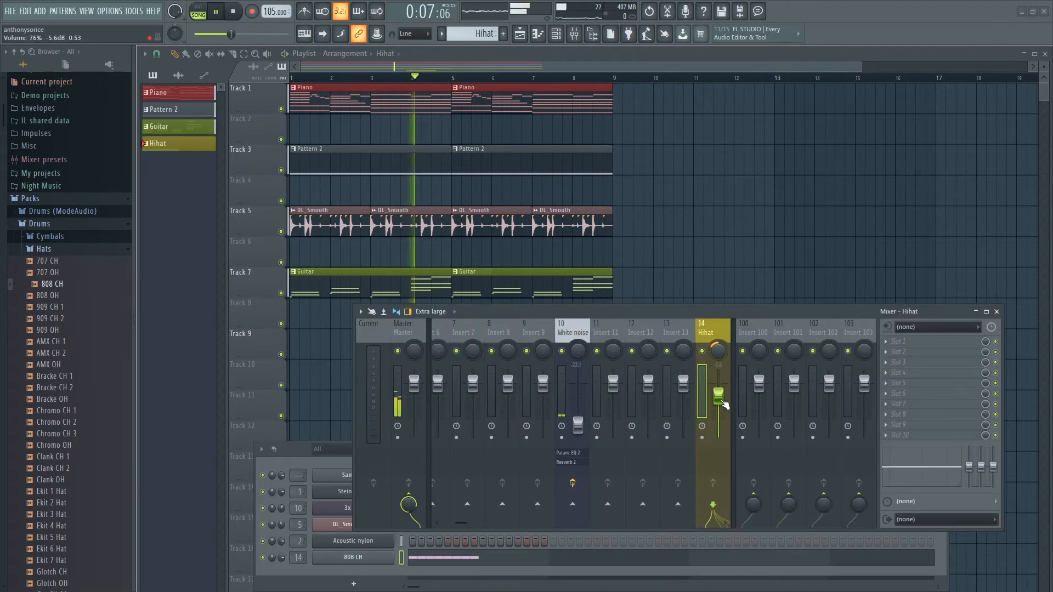
drag(720, 398, 720, 410)
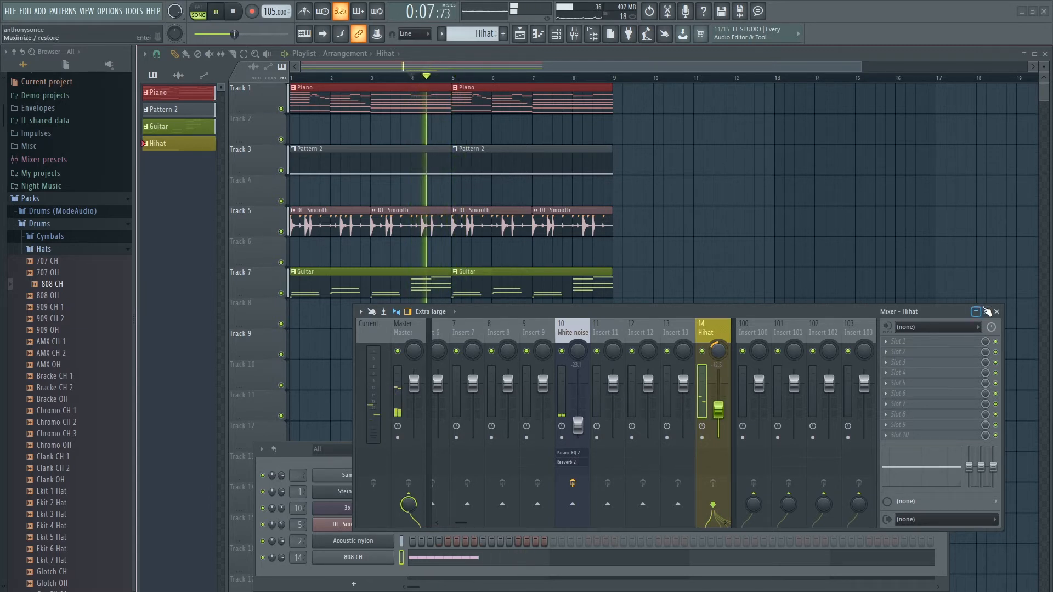
click(976, 311)
Replay the section from bar 4 and trim the Hihat clip on Track 9 to end at bar 5.
key(space)
key(space)
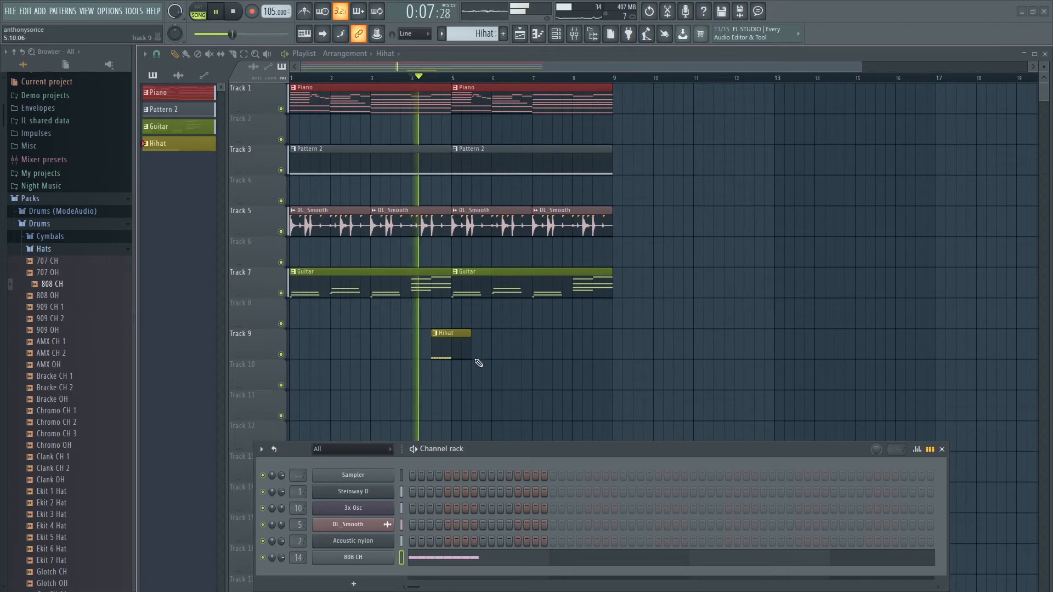
key(F6)
drag(470, 351, 454, 348)
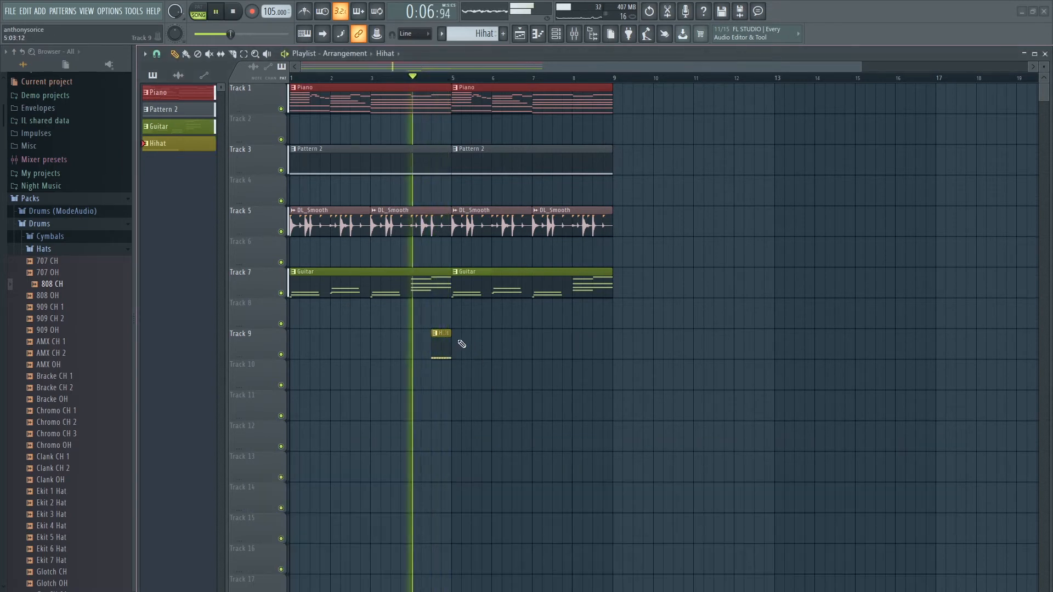
key(space)
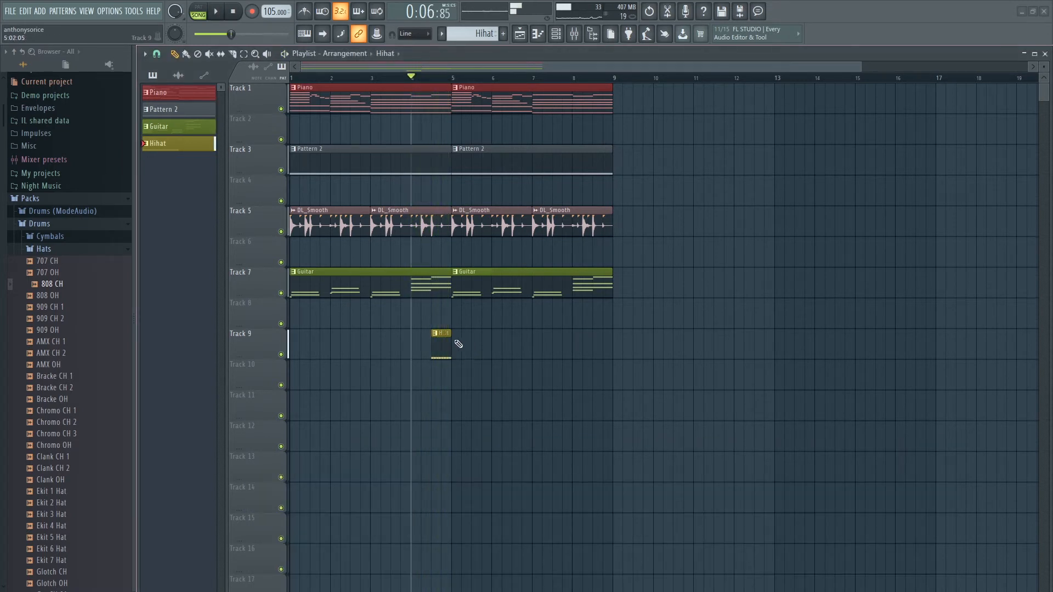
Load Fruity Reeverb 2 into the first effect slot of the Hihat mixer track.
key(F6)
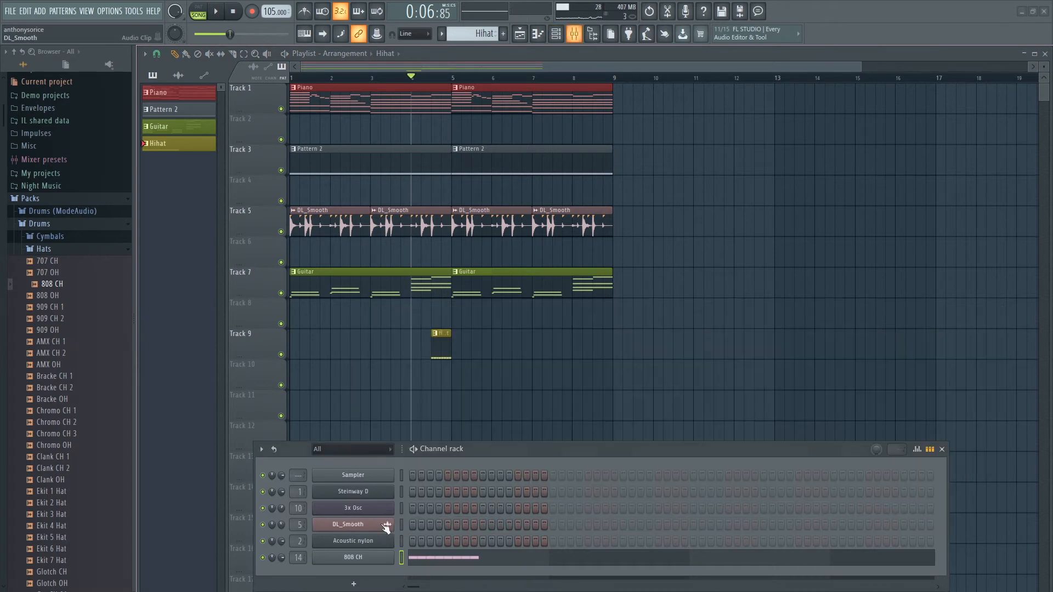
key(F9)
click(935, 327)
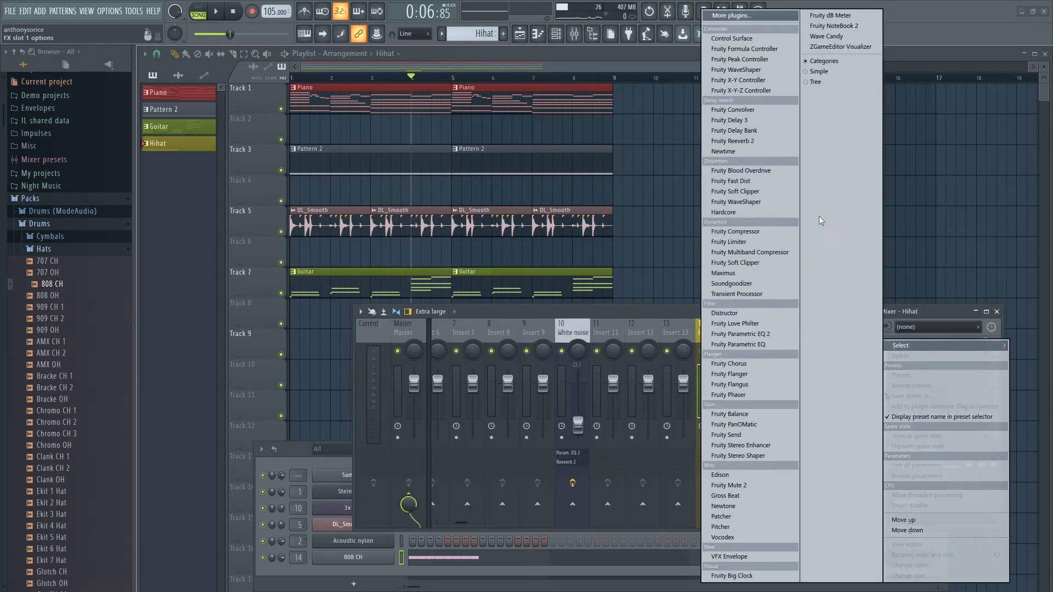
click(760, 142)
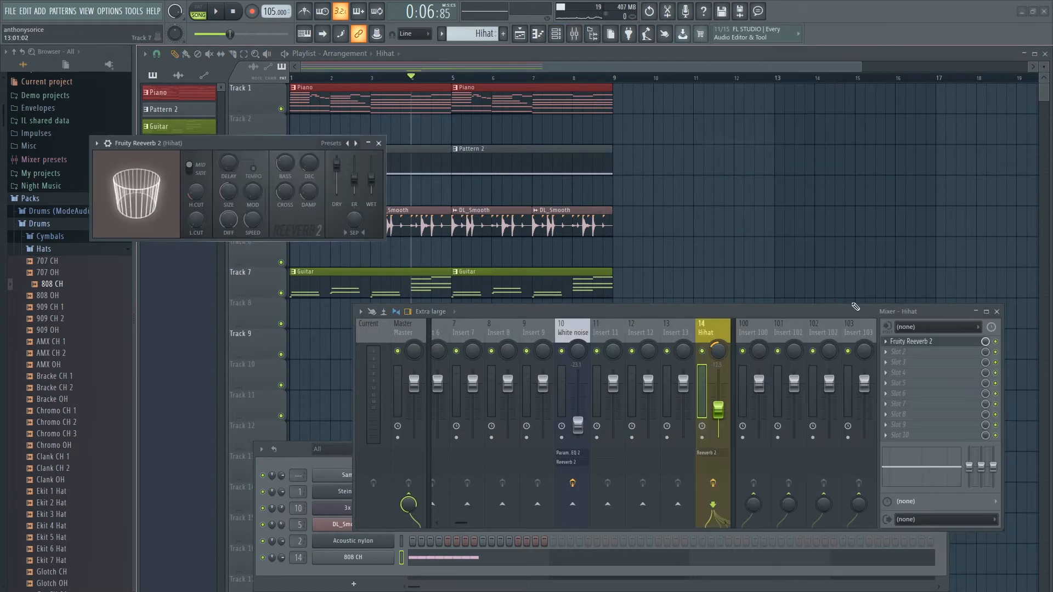
Load Fruity Chorus into the second effect slot of the Hihat mixer track and apply its CE Chorus preset.
click(915, 355)
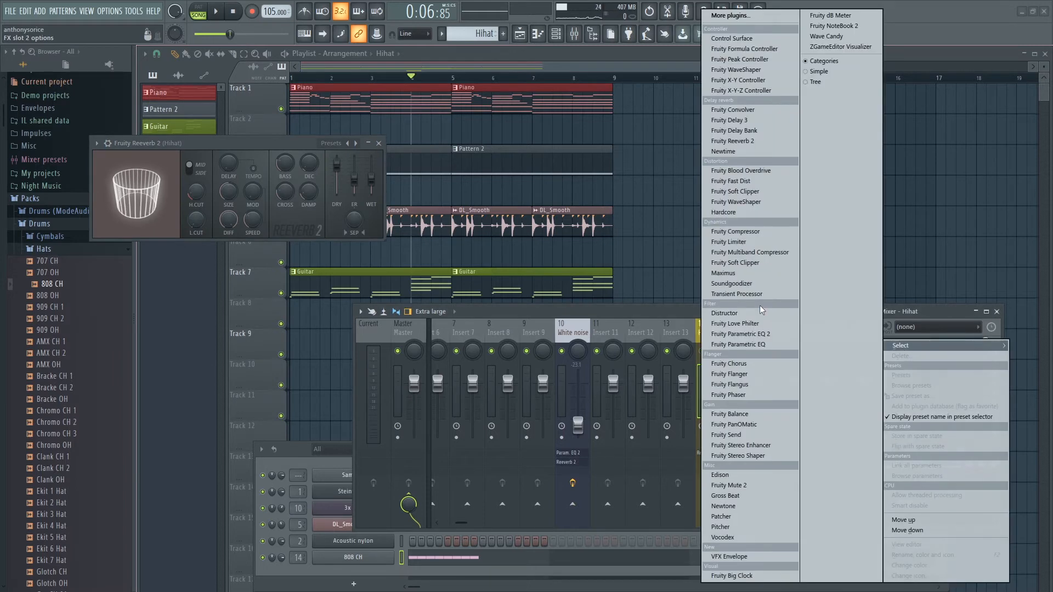
click(760, 365)
click(110, 157)
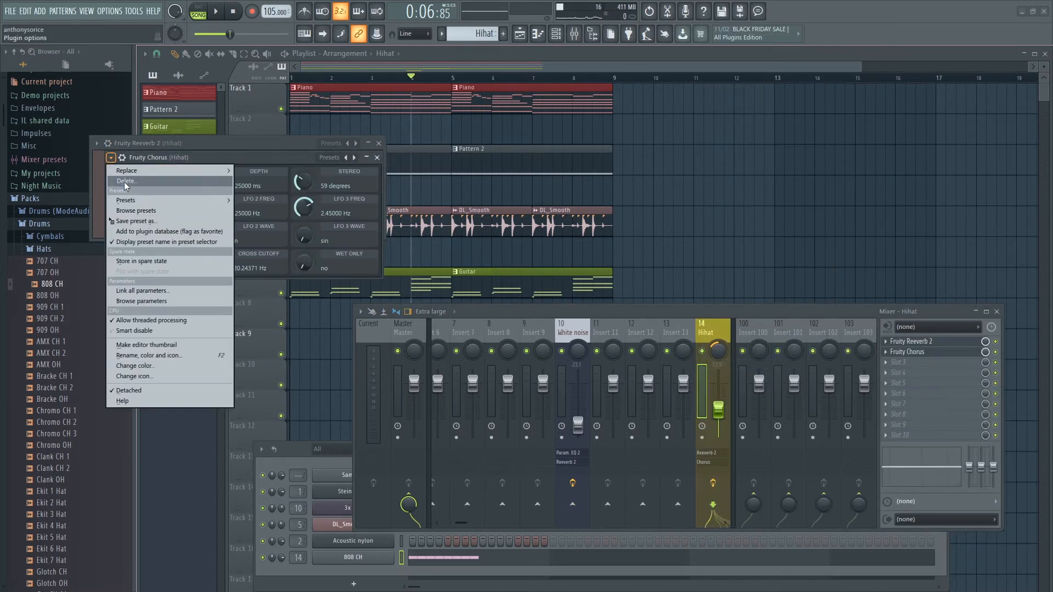
mouse_move(220, 200)
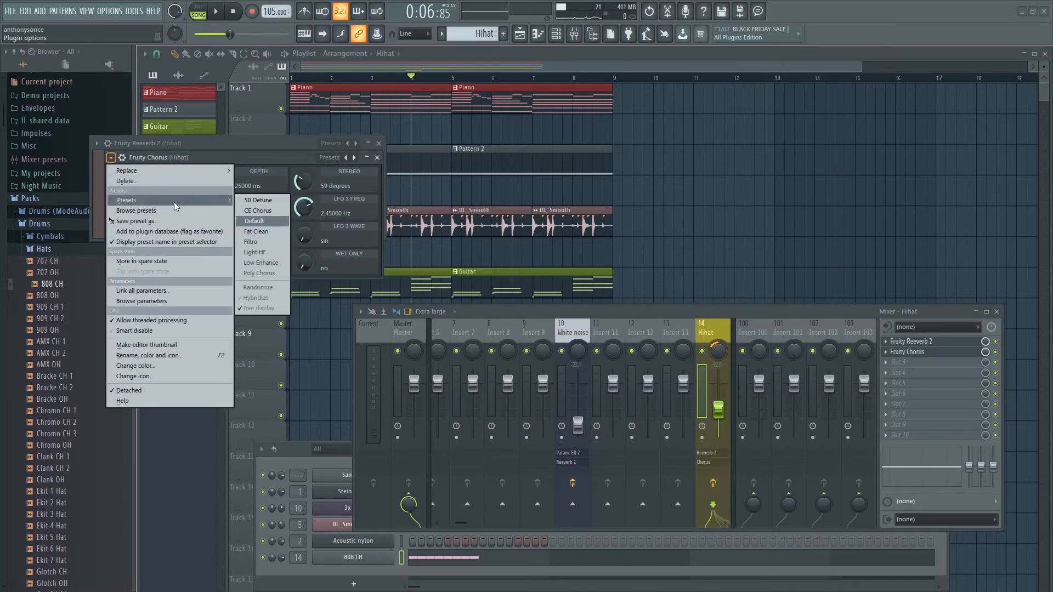
click(271, 212)
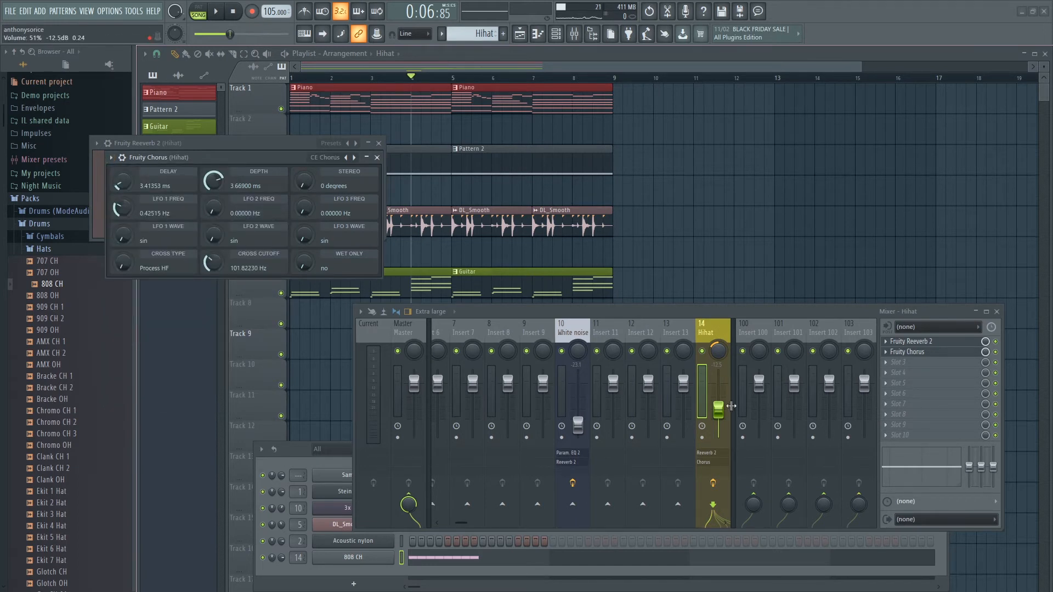
Play the section from bar 4 to hear the hi-hat effects, and close the mixer and both effect windows.
click(933, 342)
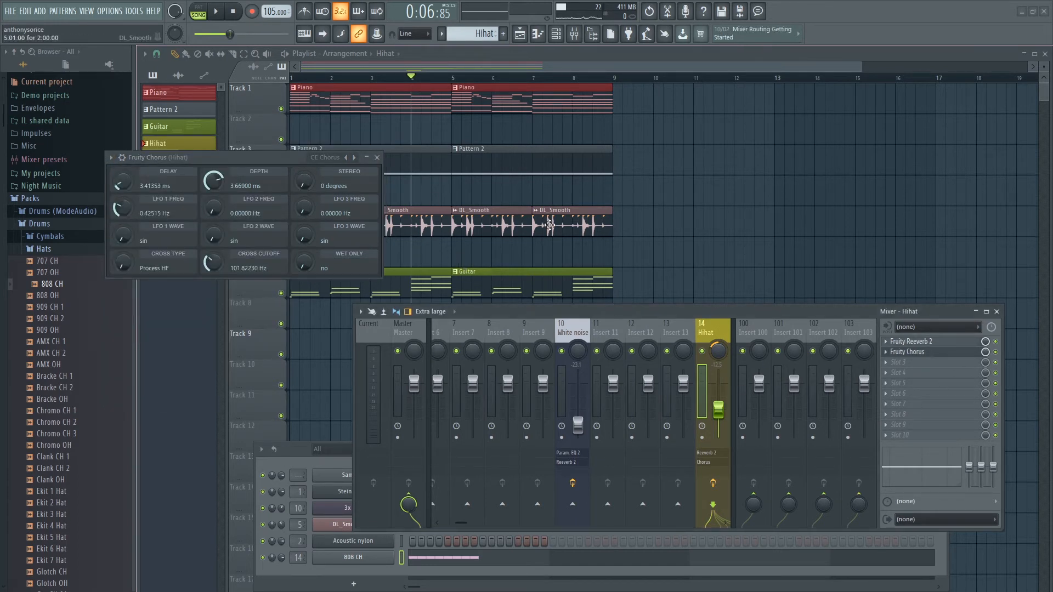
click(918, 344)
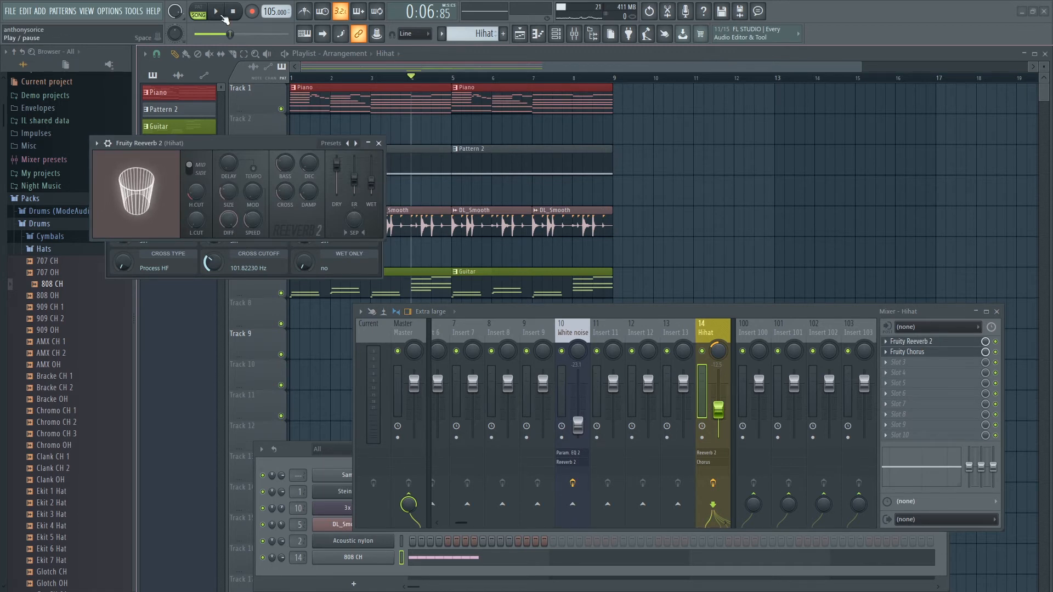
click(217, 12)
drag(230, 34, 250, 34)
click(997, 312)
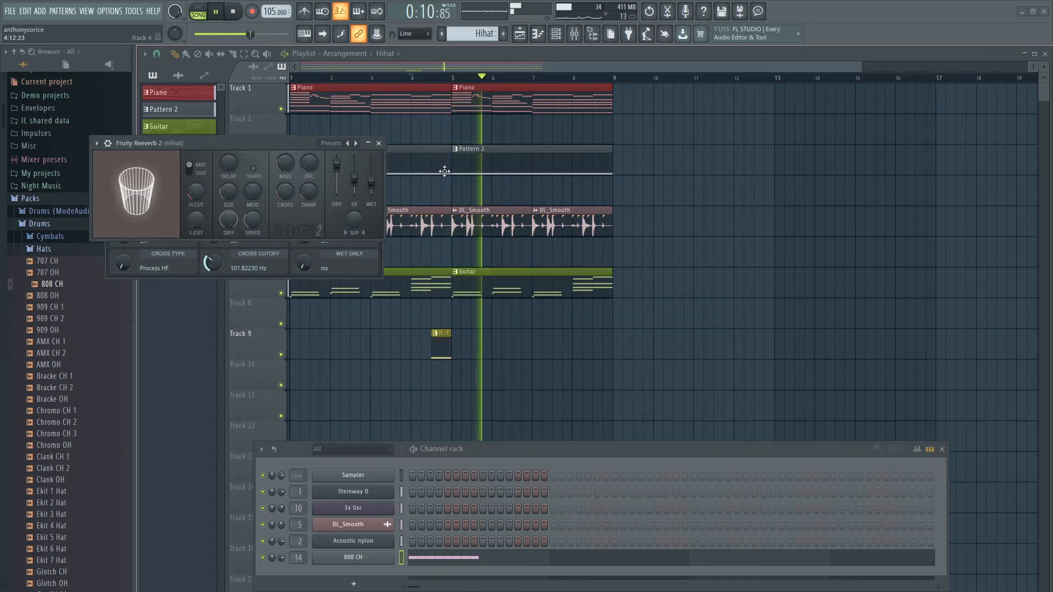
click(378, 143)
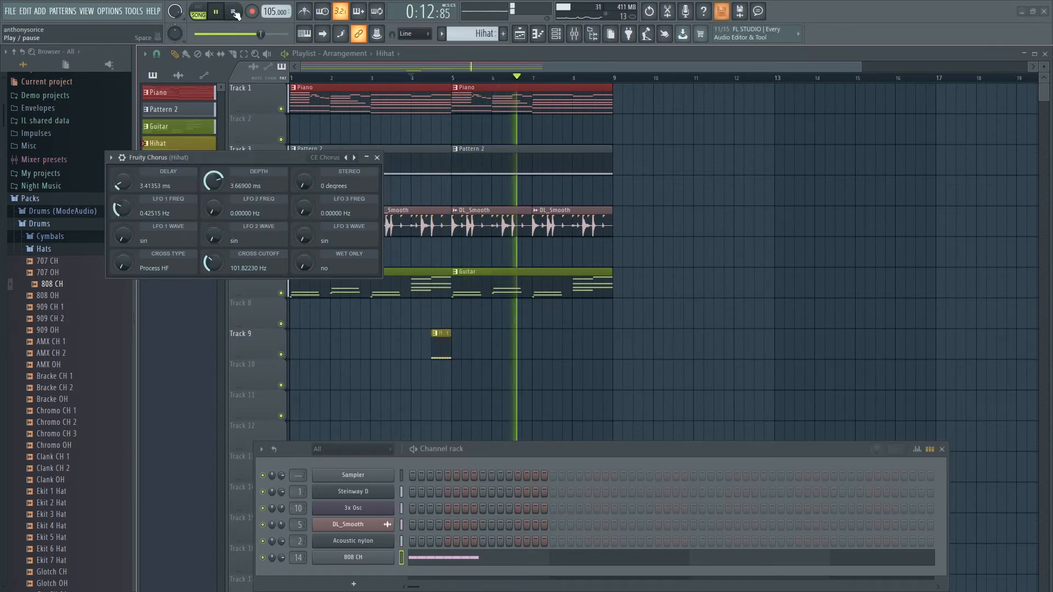
click(233, 11)
click(377, 158)
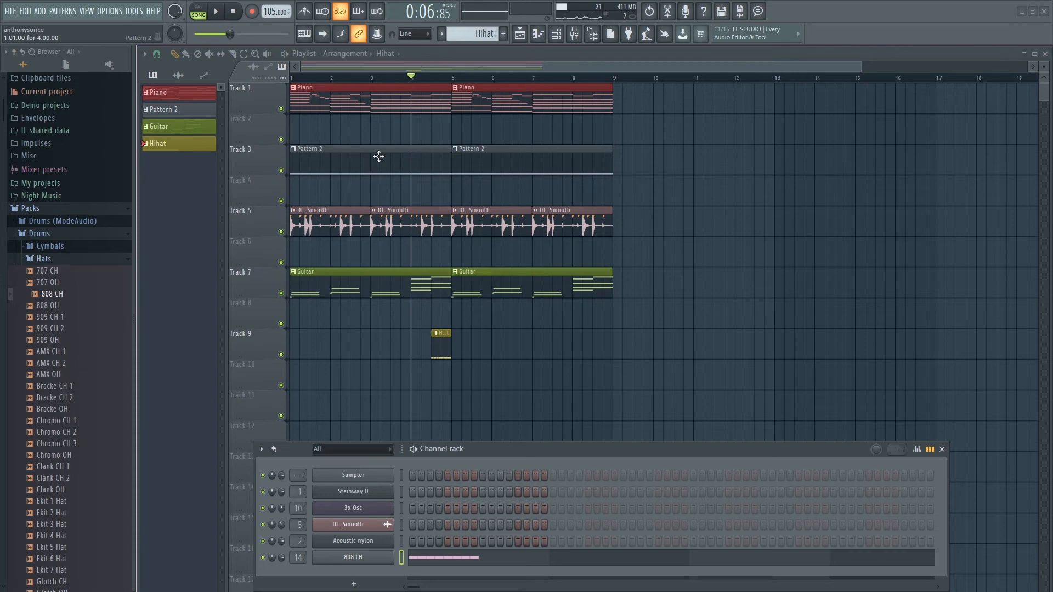
Find the SFX Cym Crash sample in the SFX pack and place it at bar 1 of Track 11.
click(62, 249)
click(65, 243)
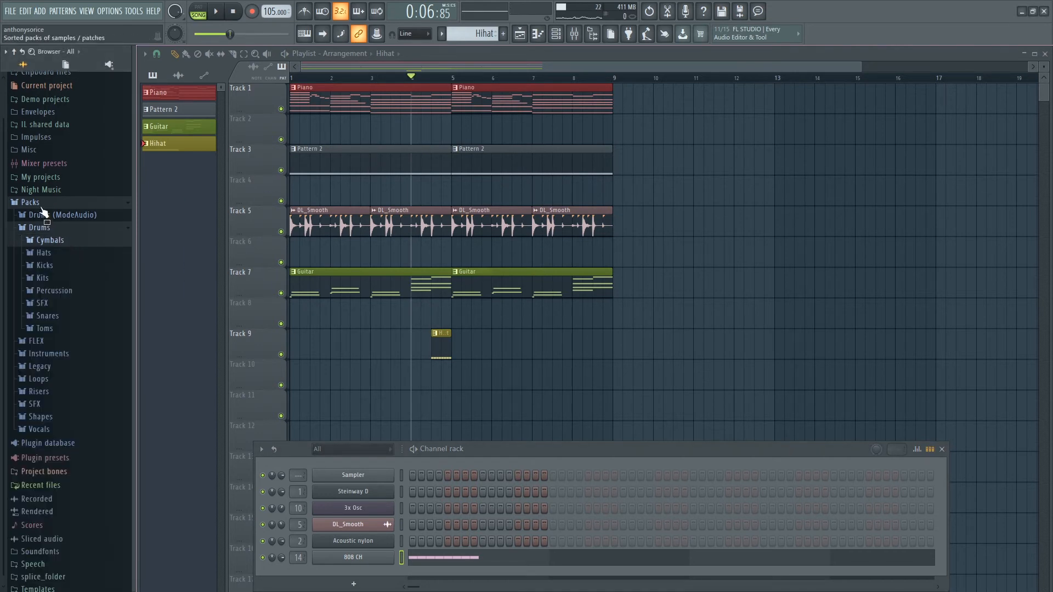
click(40, 206)
click(44, 236)
click(57, 265)
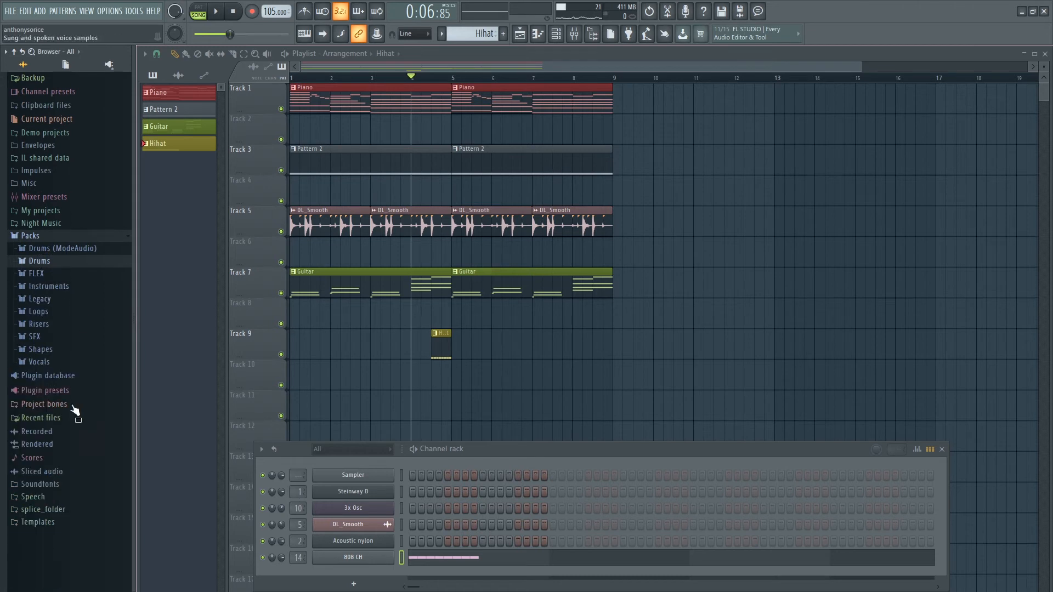
click(55, 264)
click(62, 275)
click(57, 242)
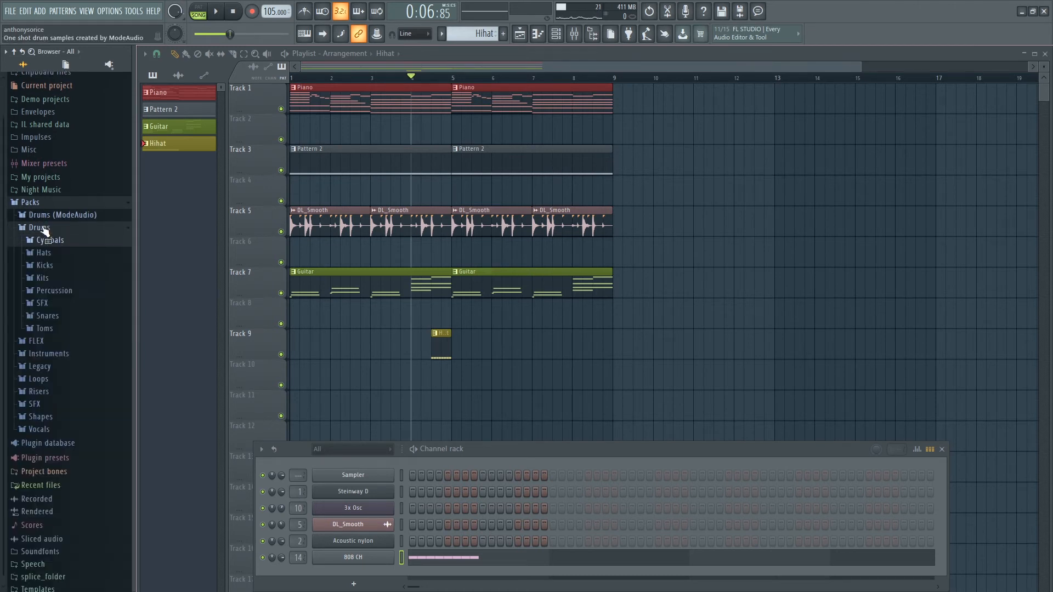
click(43, 229)
click(69, 339)
scroll(68, 349, down, 5)
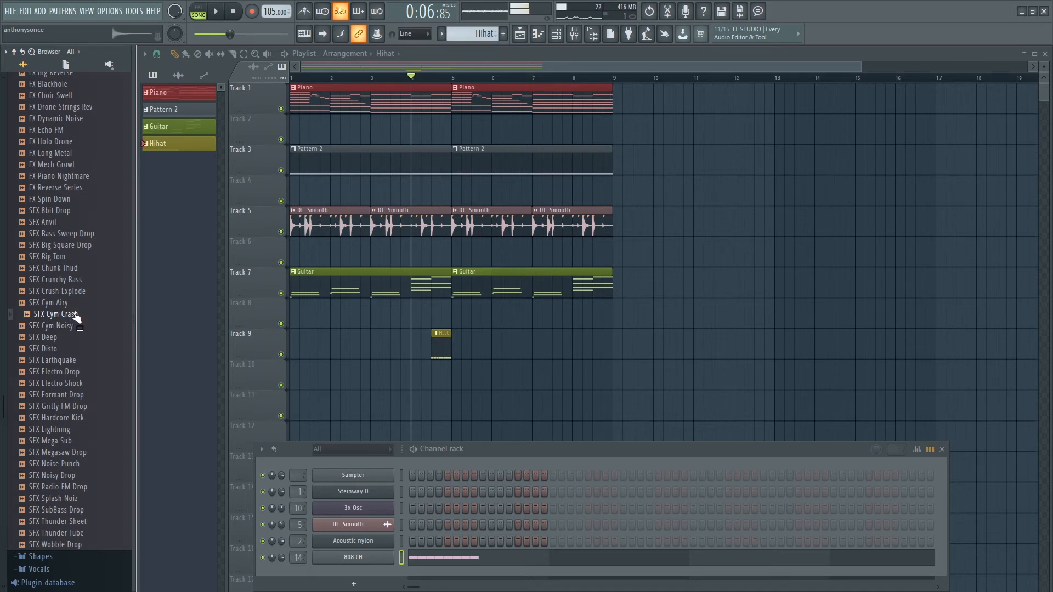
drag(76, 318, 294, 401)
Route the SFX Cym Crash channel to mixer track 20, named cymbal, and load Fruity Reeverb 2 into its first effect slot.
key(F6)
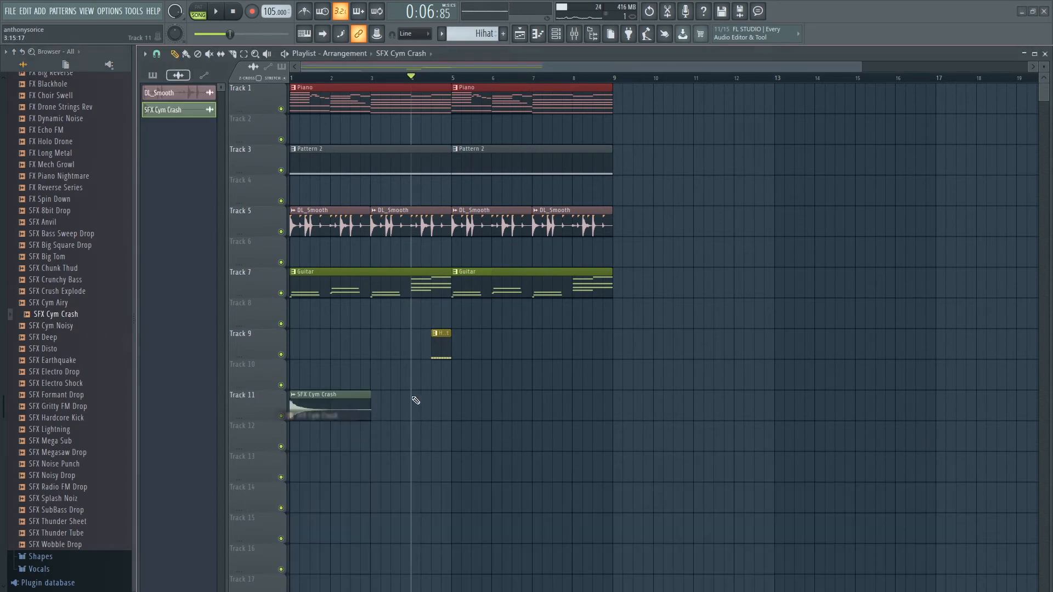
key(F6)
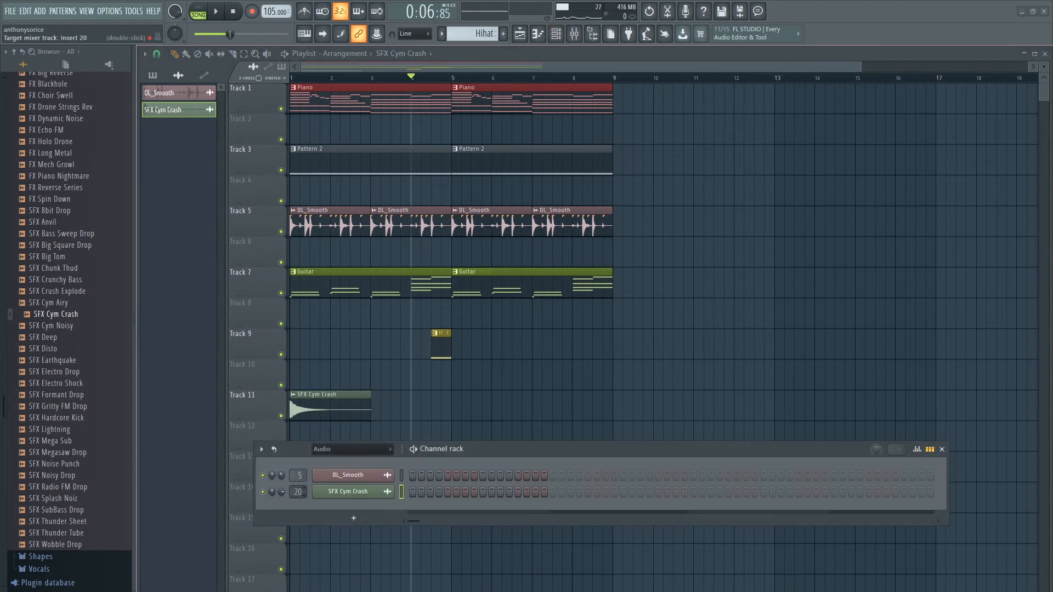
double_click(297, 491)
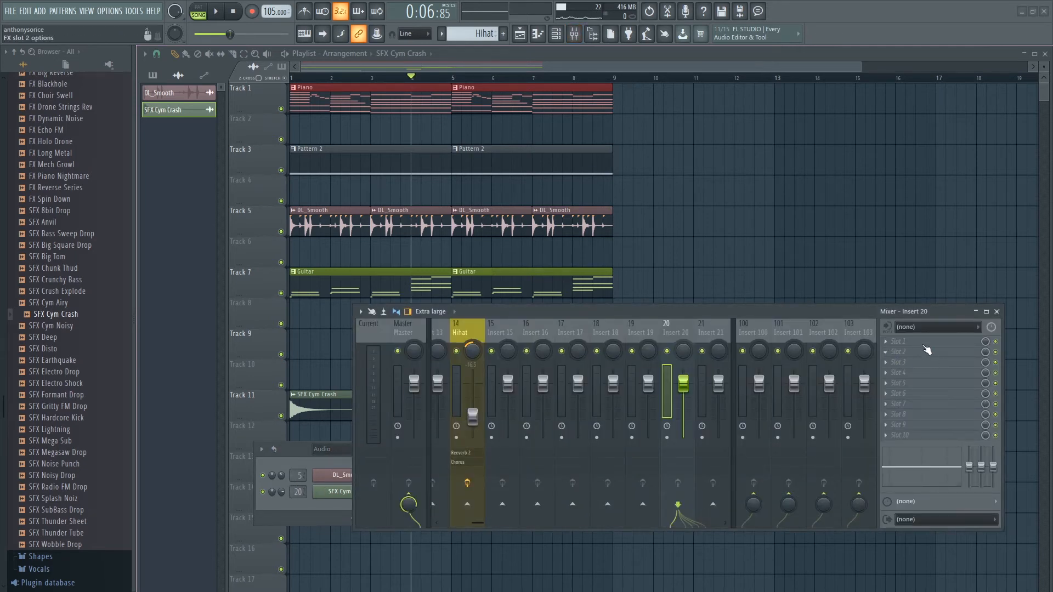
click(927, 343)
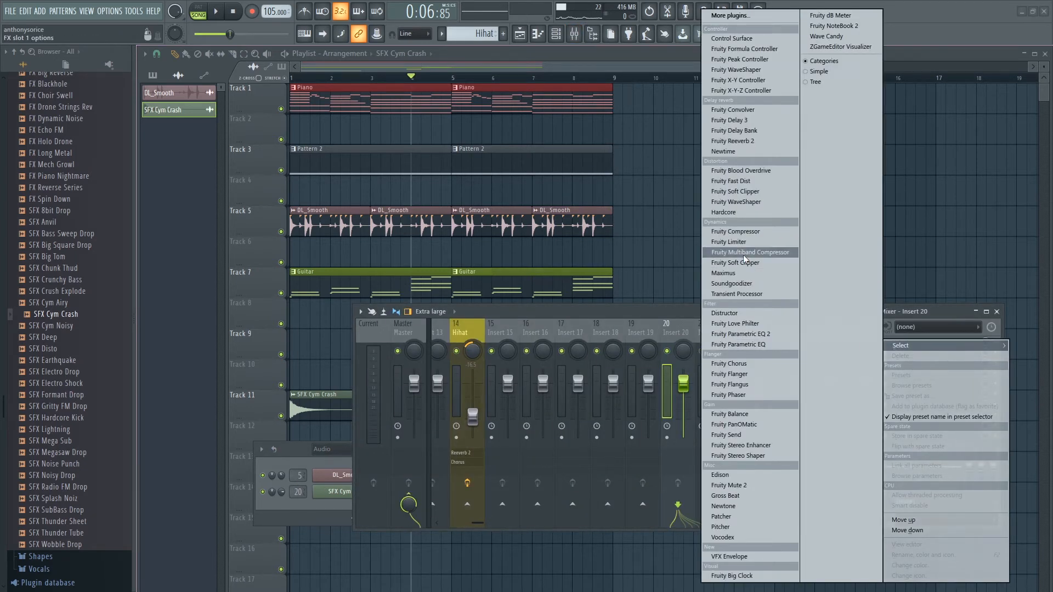
click(733, 141)
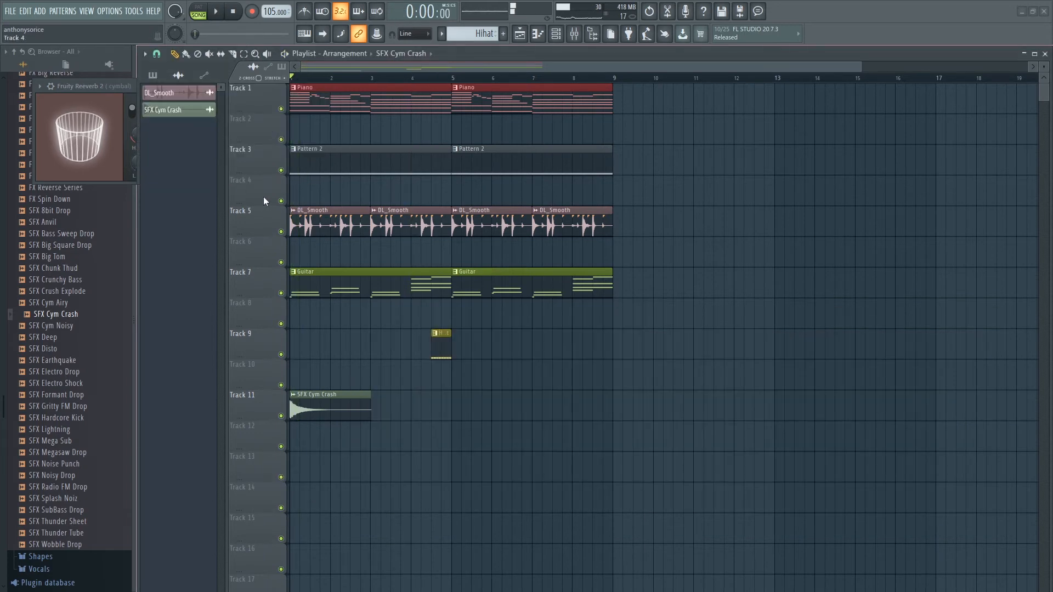
Lower the cymbal mixer track's volume while replaying the song from the start, and put the mixer away.
key(F9)
key(space)
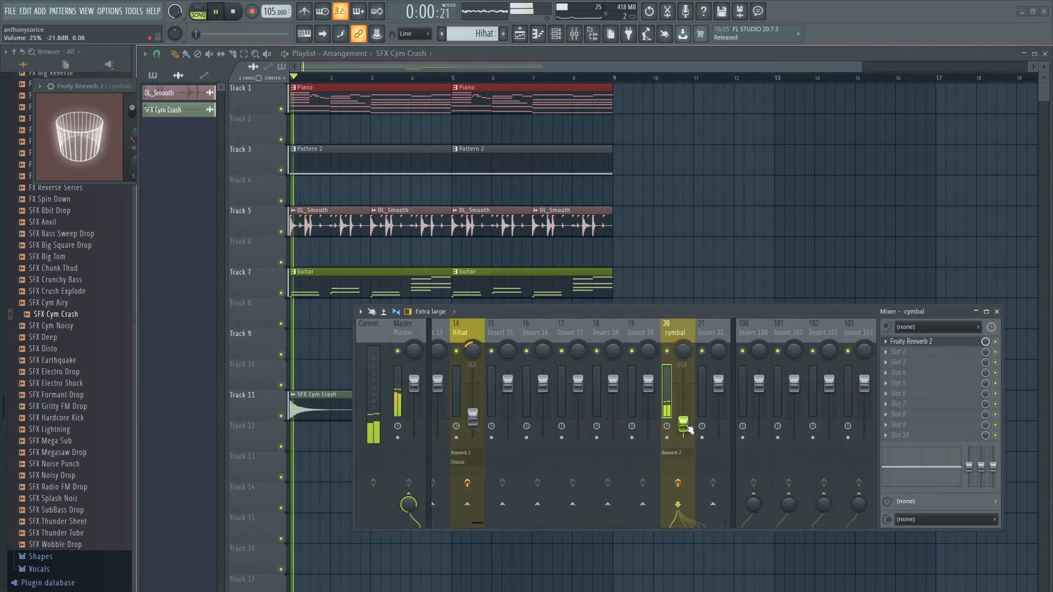
drag(689, 430, 689, 435)
key(space)
key(space)
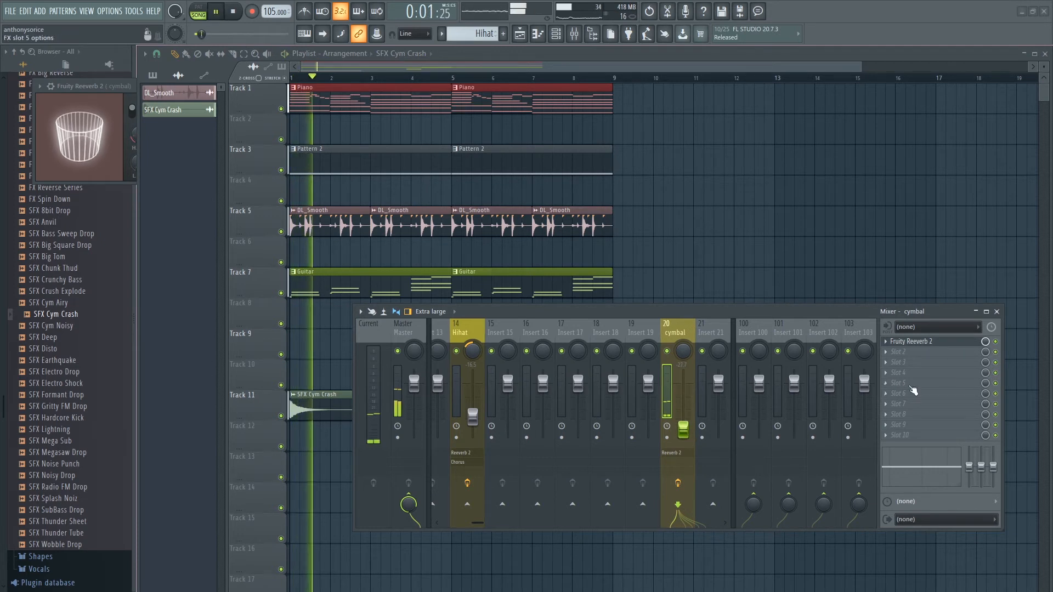
key(space)
key(space)
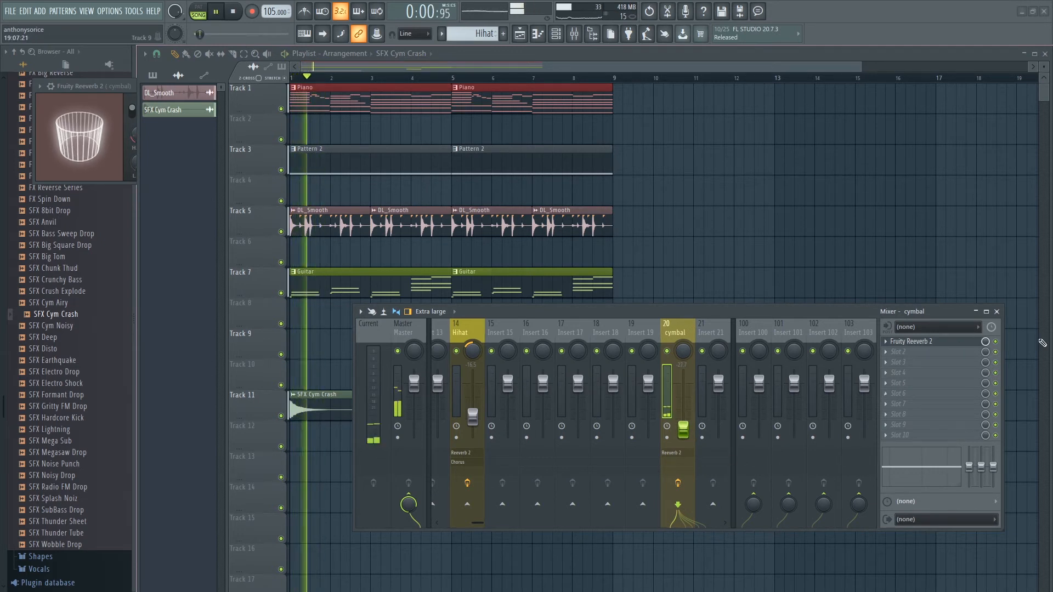
click(996, 312)
Add a second SFX Cym Crash clip at bar 5 on Track 11 and duplicate the eight-bar arrangement from bar 9.
click(494, 408)
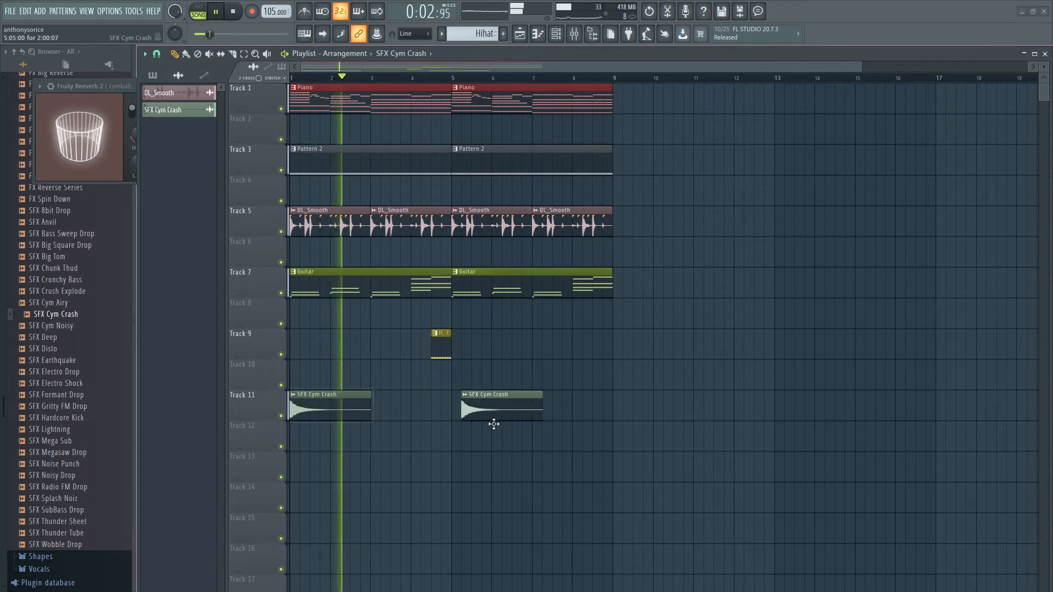
drag(493, 424, 487, 425)
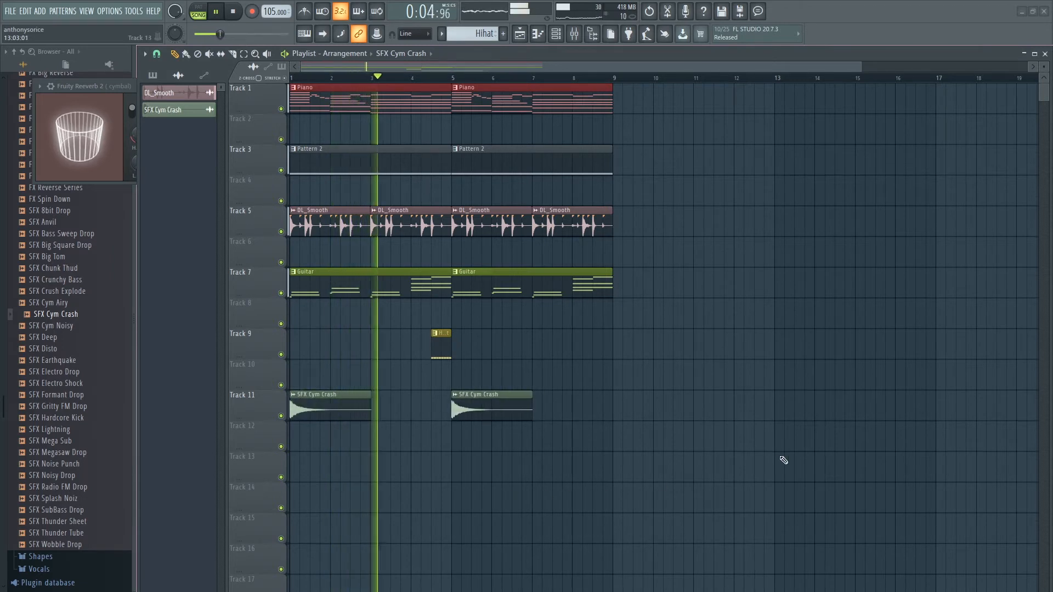
drag(775, 478, 647, 146)
click(944, 391)
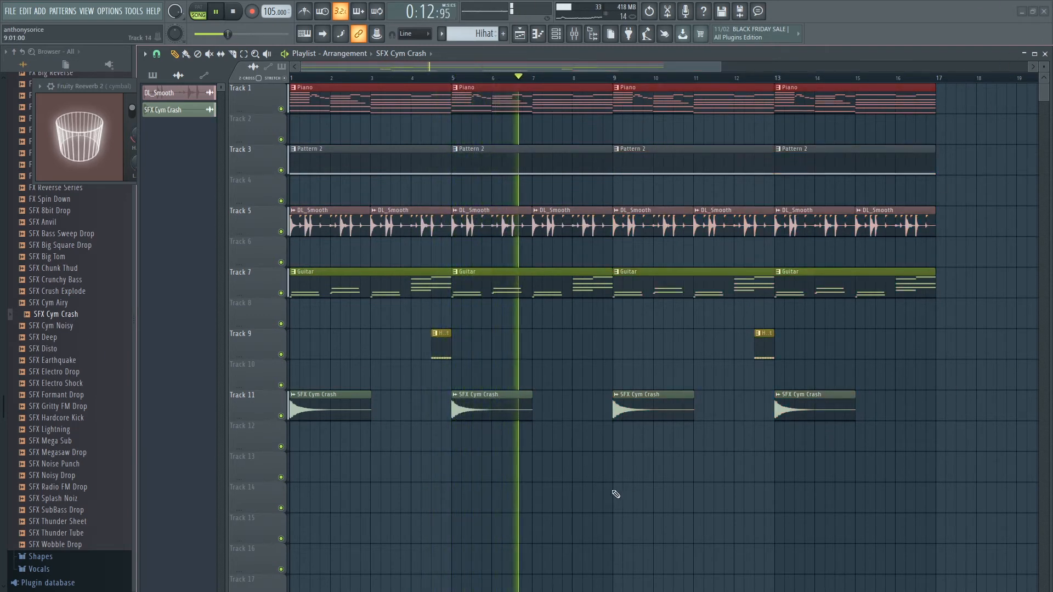
Close the cymbal's Fruity Reeverb 2 window and lower the cymbal mixer track slightly further, replaying the song from the start.
click(127, 86)
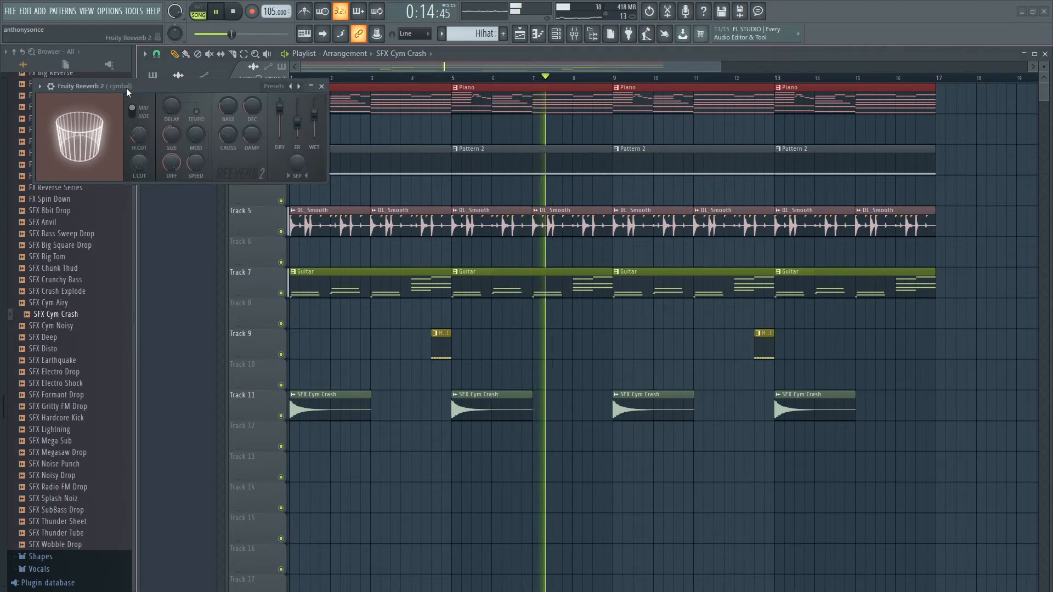
click(322, 87)
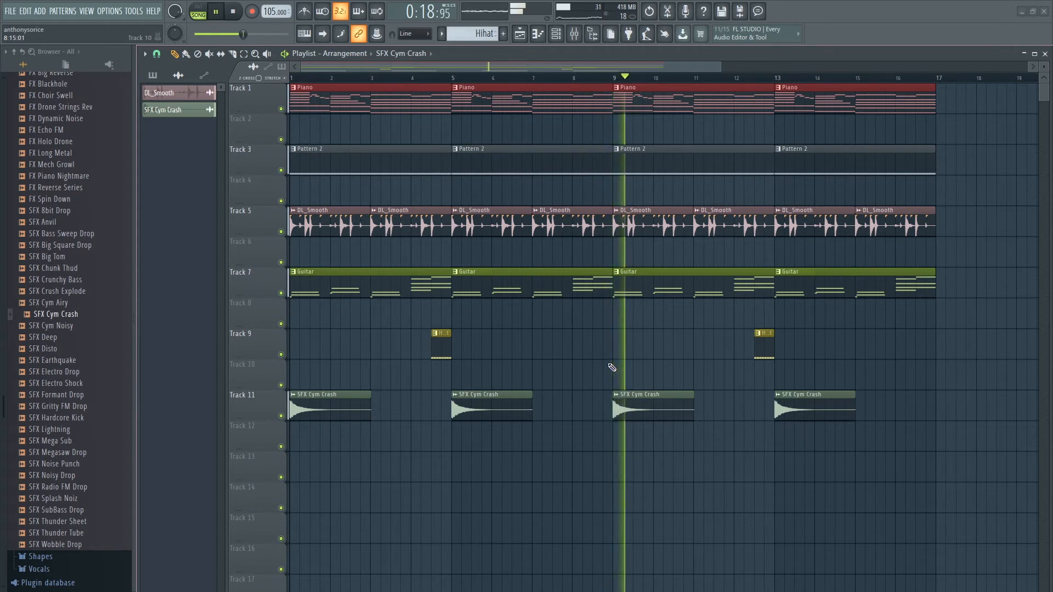
key(space)
key(F9)
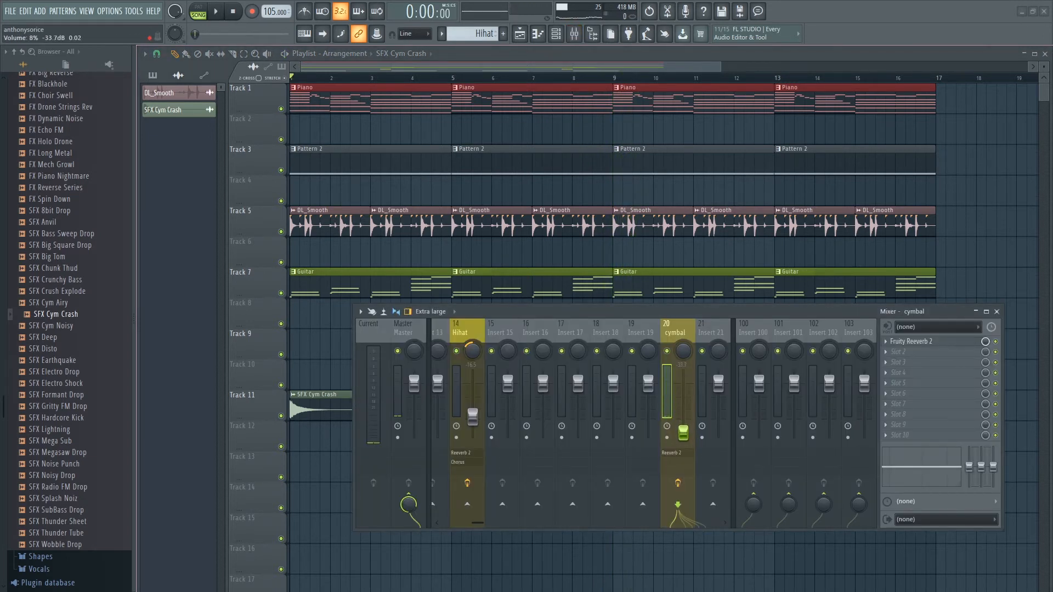
drag(684, 433, 693, 436)
key(space)
key(space)
key(space)
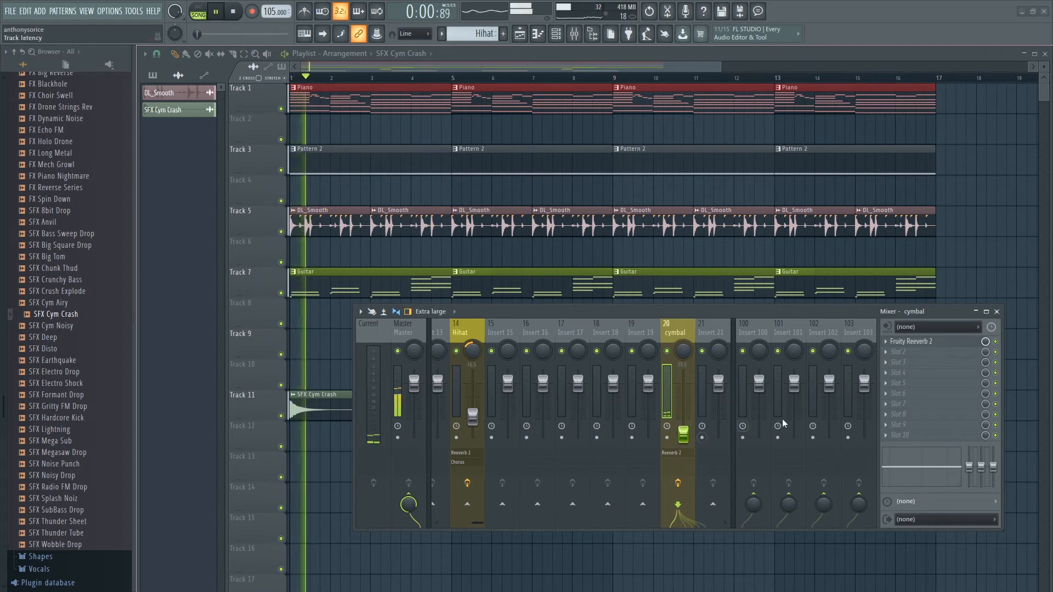
click(997, 311)
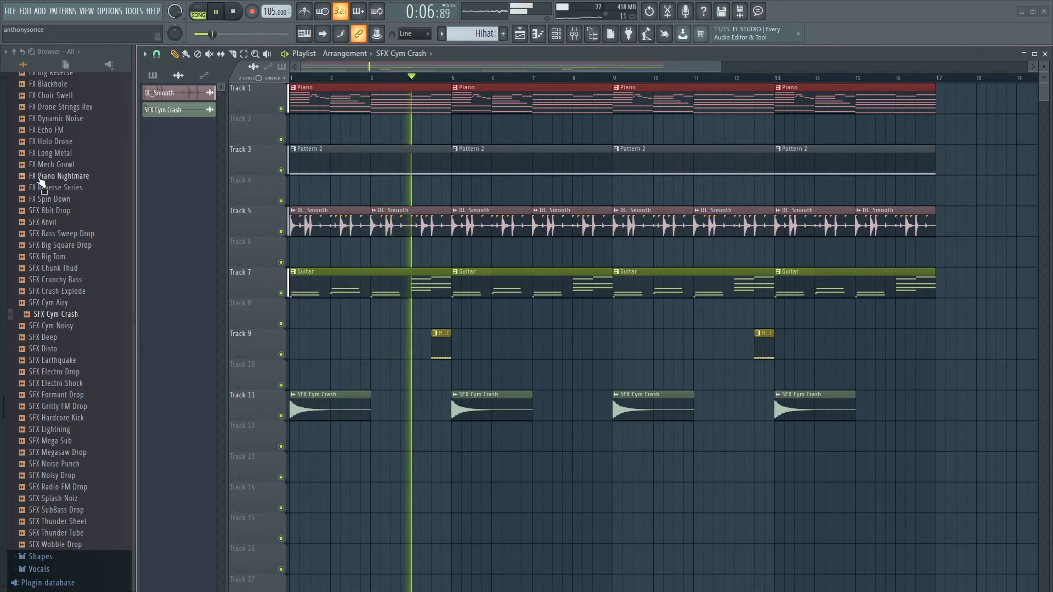
Stop the song and load the Acoustic bass preset from the Instruments pack as a new channel, showing all channels.
scroll(41, 183, up, 4)
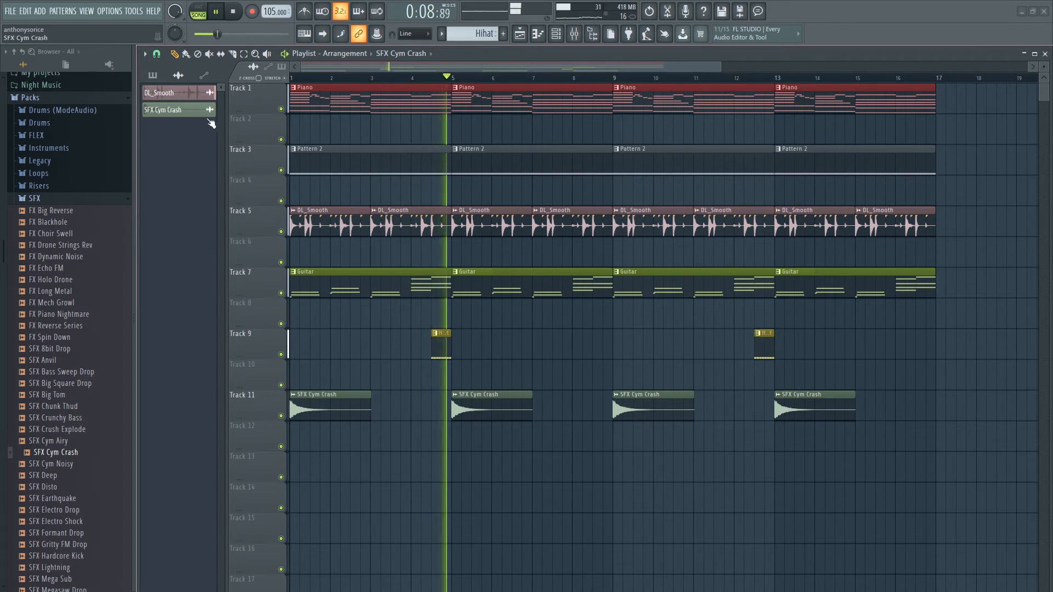
key(space)
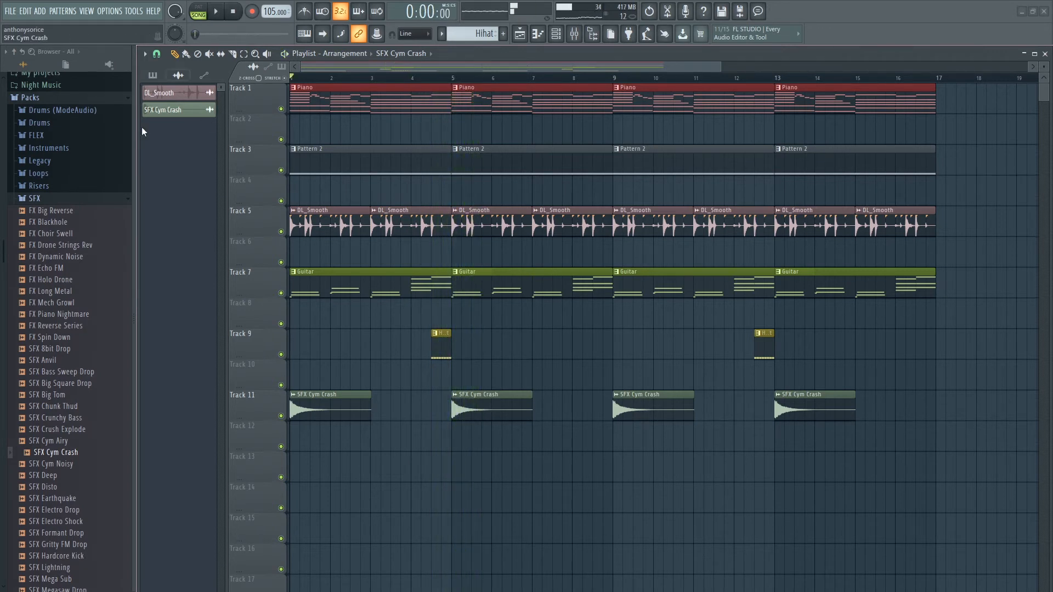
click(77, 200)
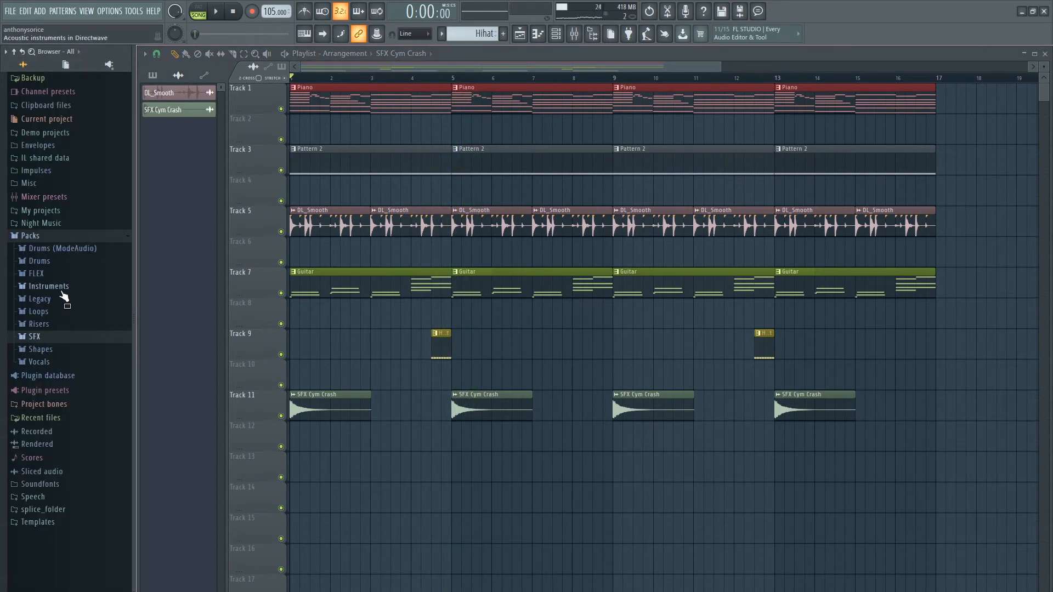
click(63, 243)
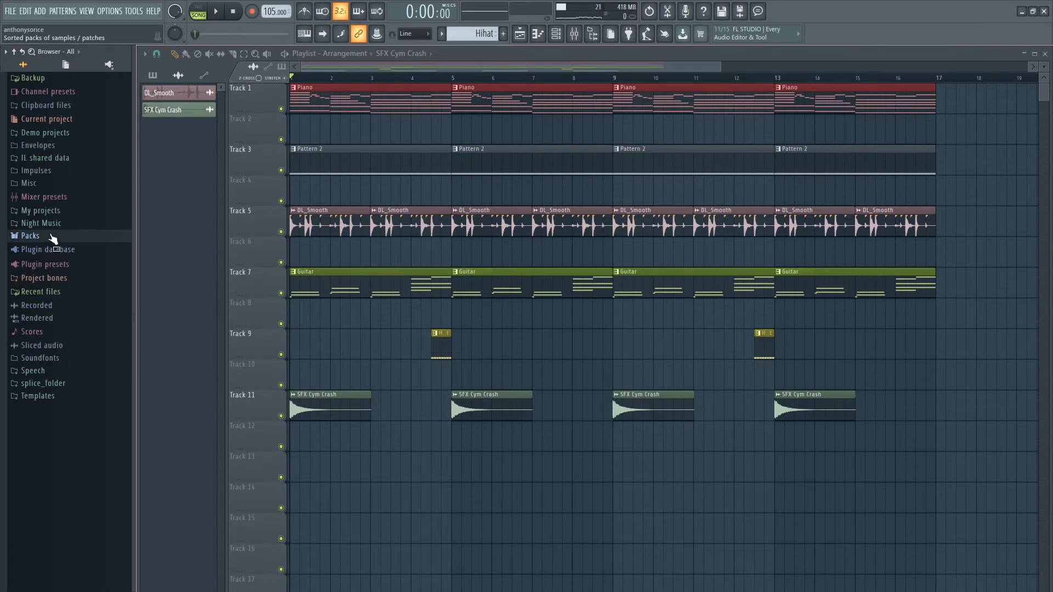
click(53, 237)
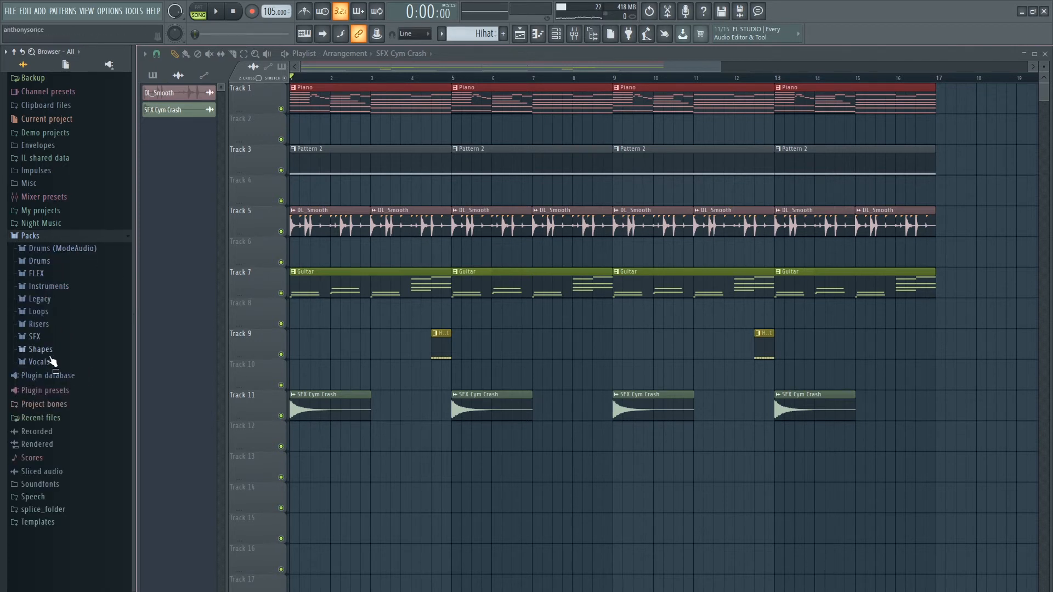
click(55, 275)
click(52, 299)
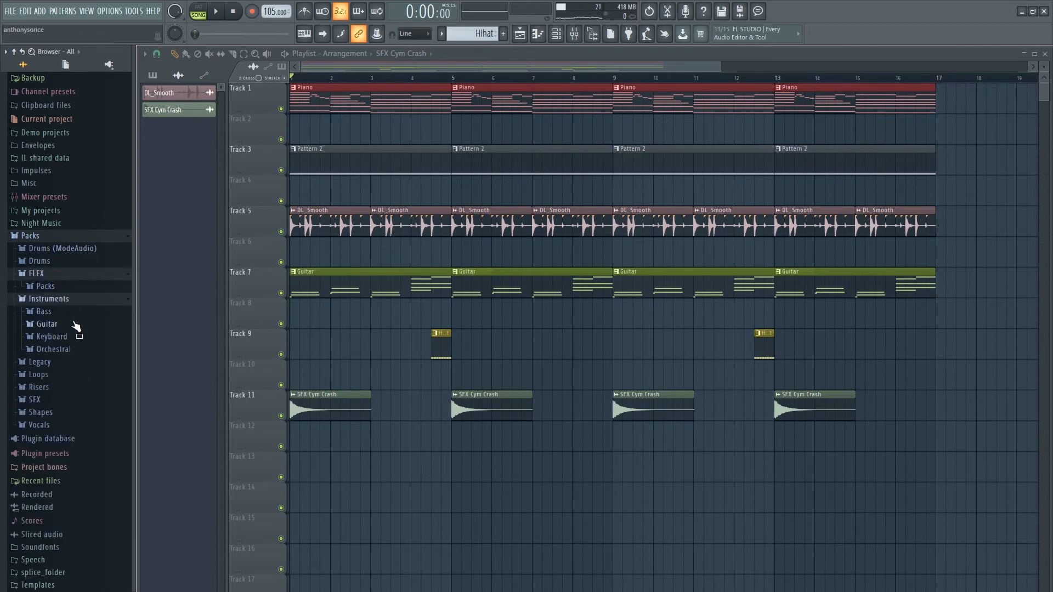
click(61, 312)
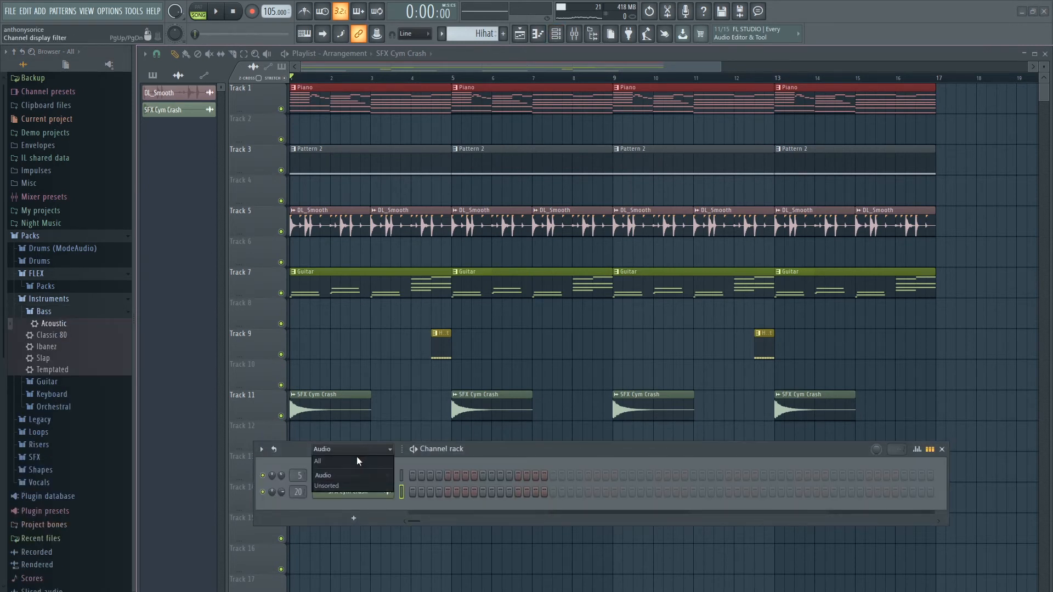
click(357, 459)
drag(61, 330, 346, 478)
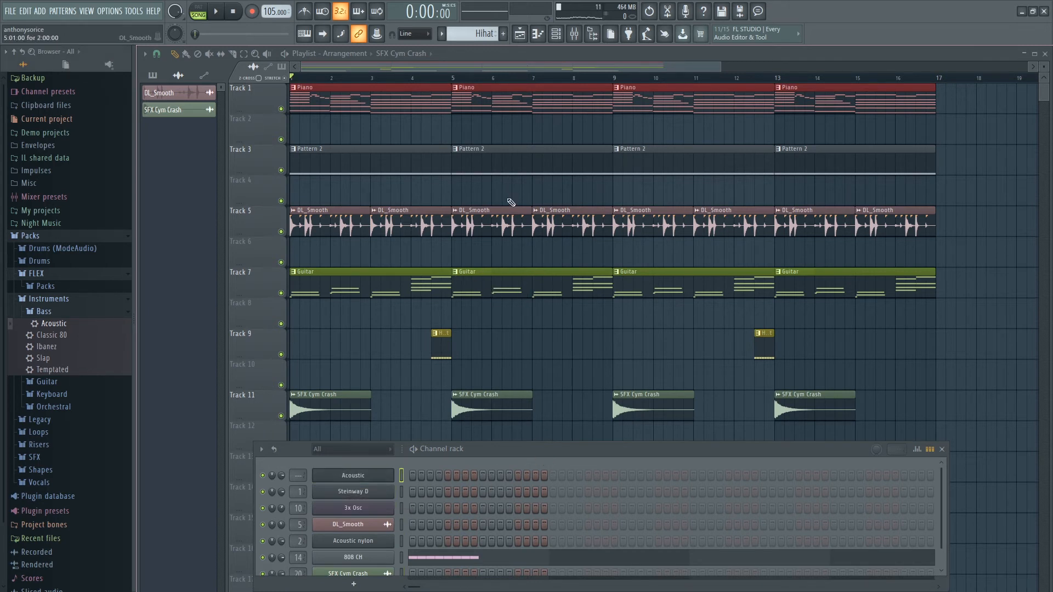
Select the empty Pattern 5 and fill Track 13 with four four-bar clips of it from bar 1 to bar 17.
scroll(467, 35, up, 1)
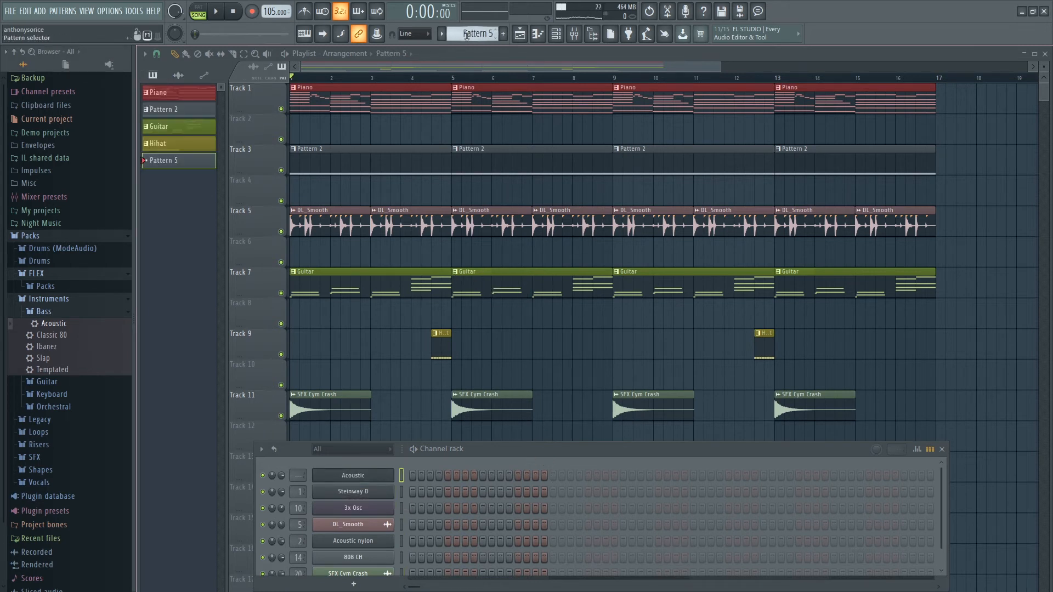
click(944, 450)
click(319, 475)
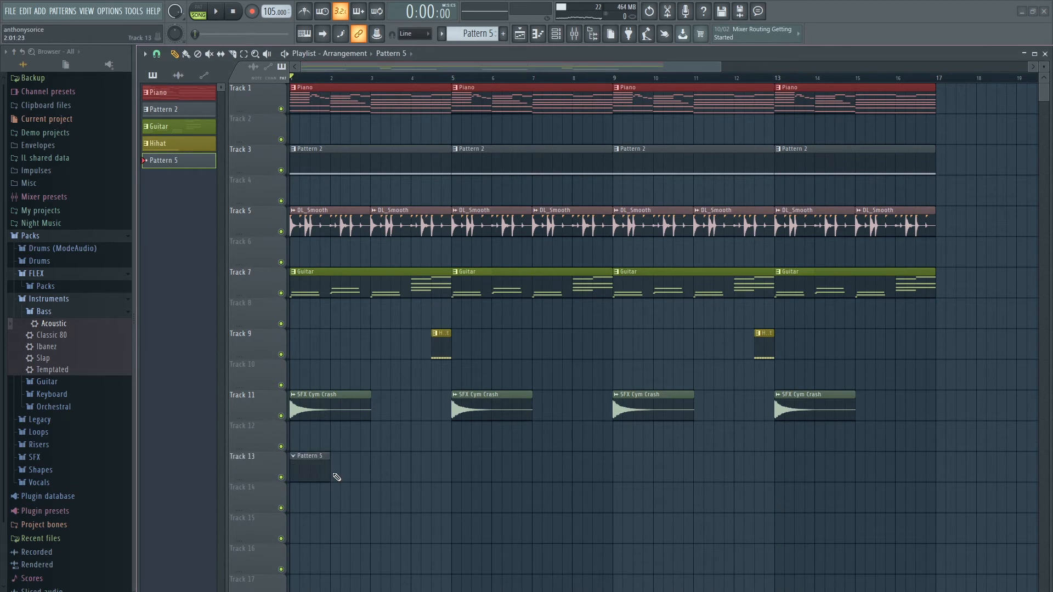
drag(331, 472, 541, 483)
click(635, 470)
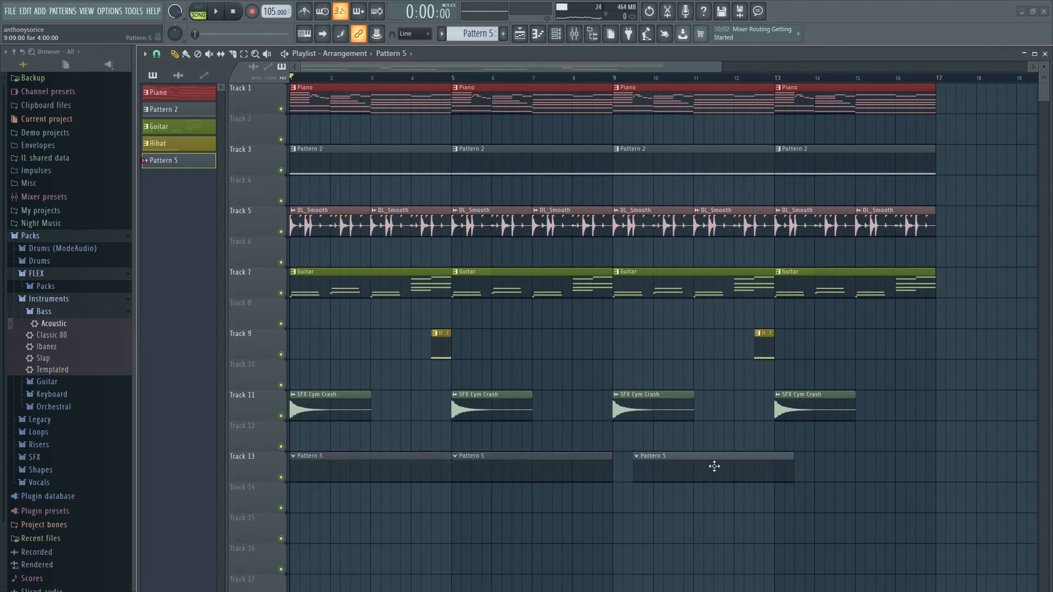
drag(688, 470, 828, 466)
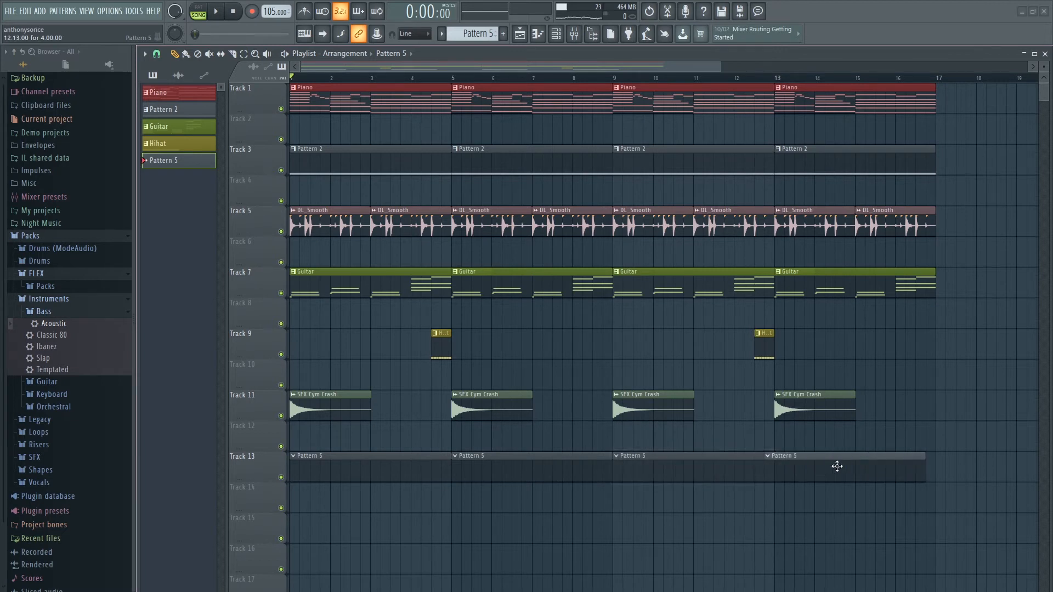
Open the Acoustic channel's piano roll in Pattern 5 and place a one-beat D5 note at the start of bar 1.
double_click(841, 465)
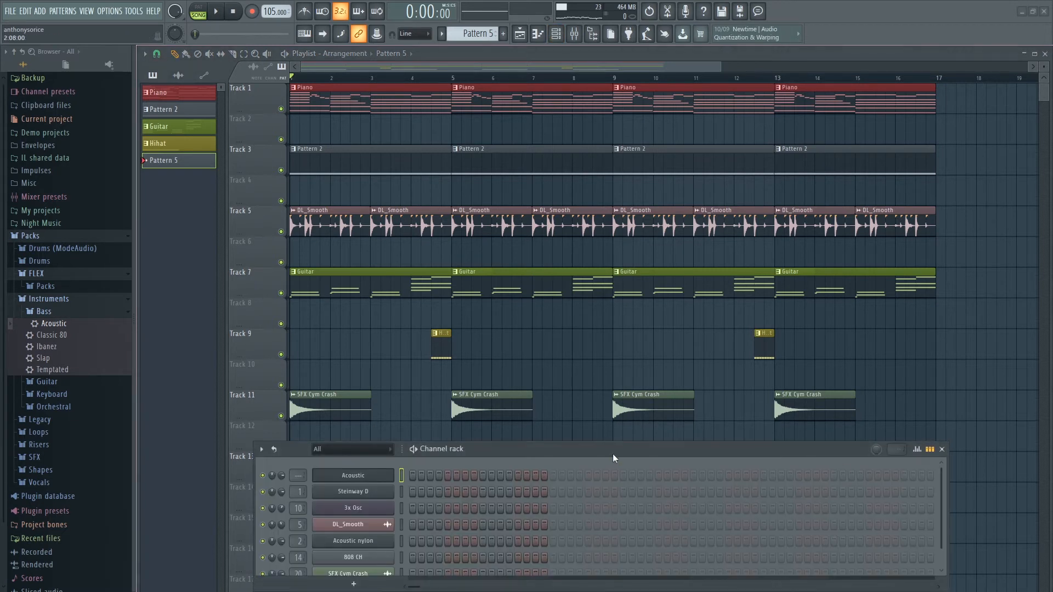
drag(613, 453, 621, 325)
click(421, 356)
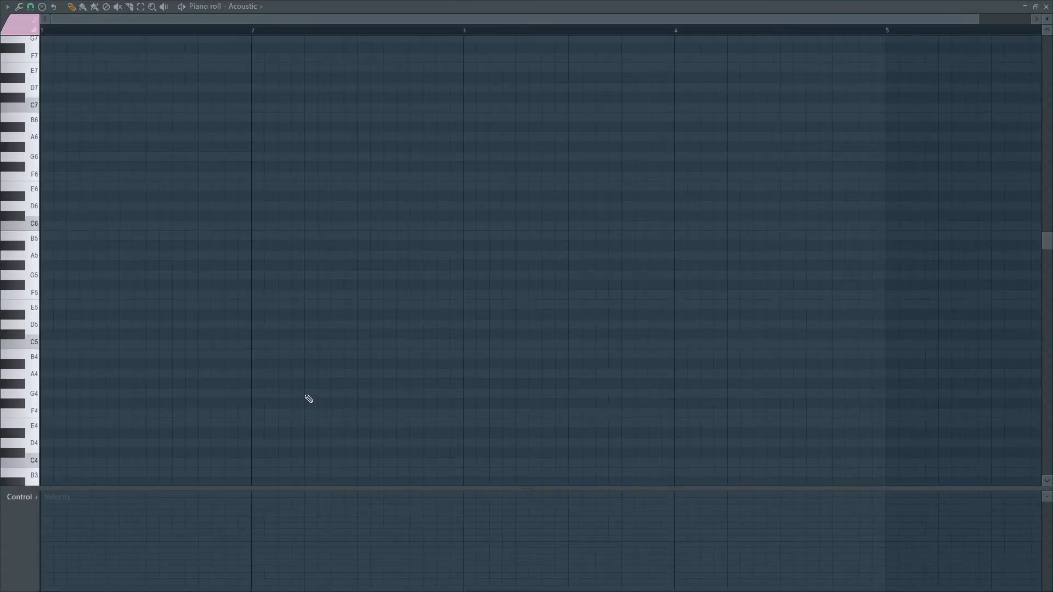
click(64, 332)
key(space)
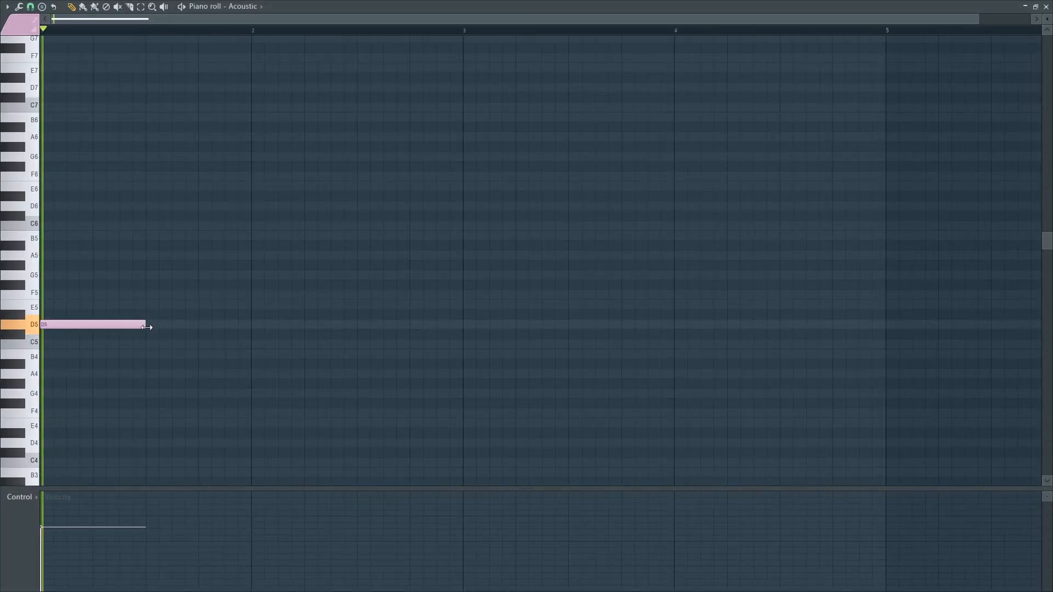
drag(148, 325, 95, 333)
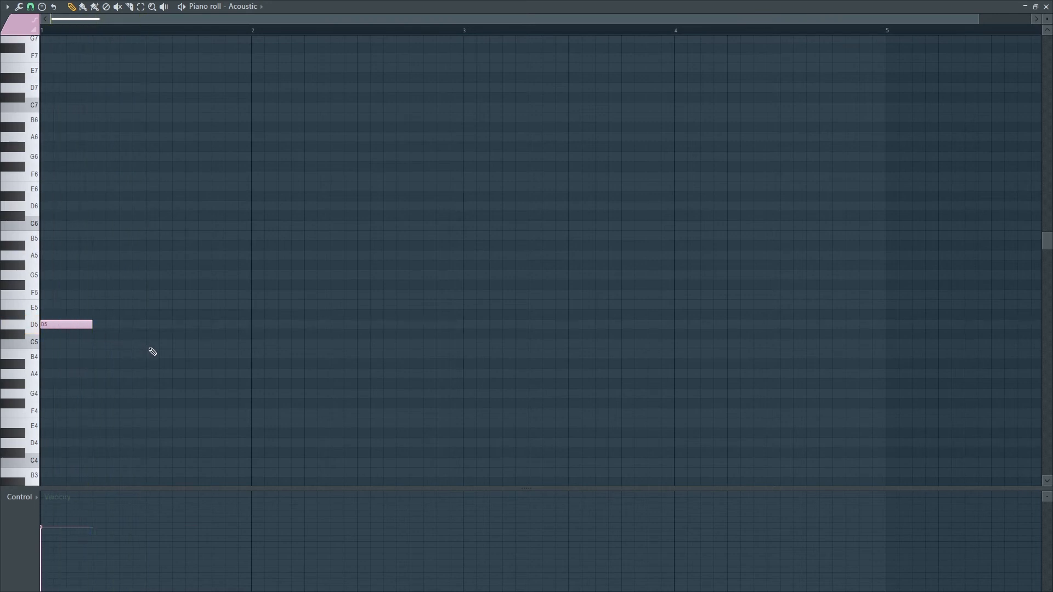
Add half-beat notes: D5 on bar 1 beat 4, C#5 at bar 2, C#5 on bar 2 beat 4, and B4 at bar 3.
click(225, 326)
mouse_move(260, 325)
mouse_down()
mouse_move(233, 326)
mouse_move(263, 343)
mouse_move(262, 334)
mouse_up()
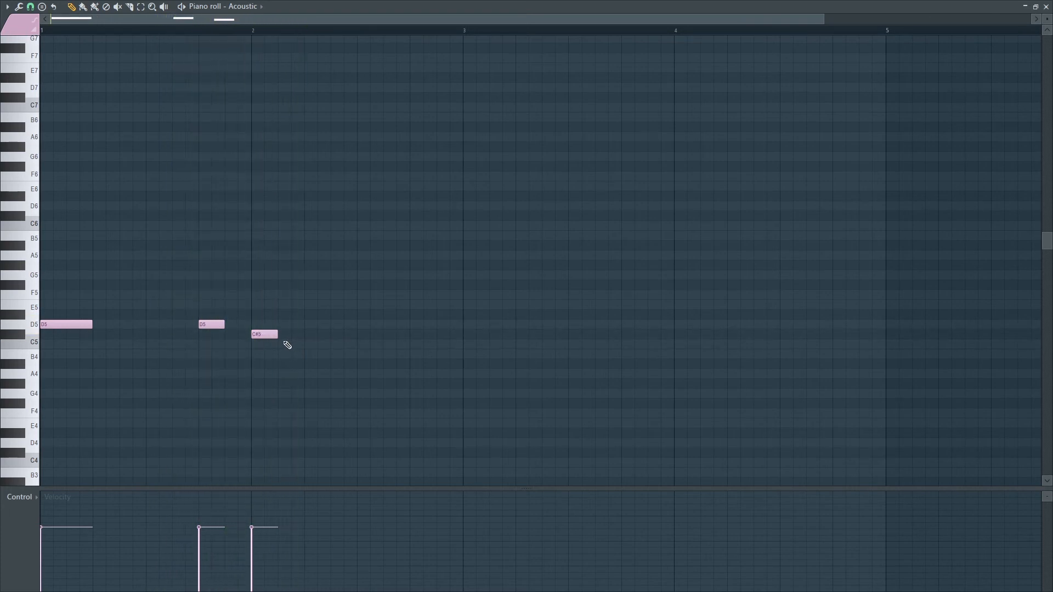
drag(315, 295, 316, 265)
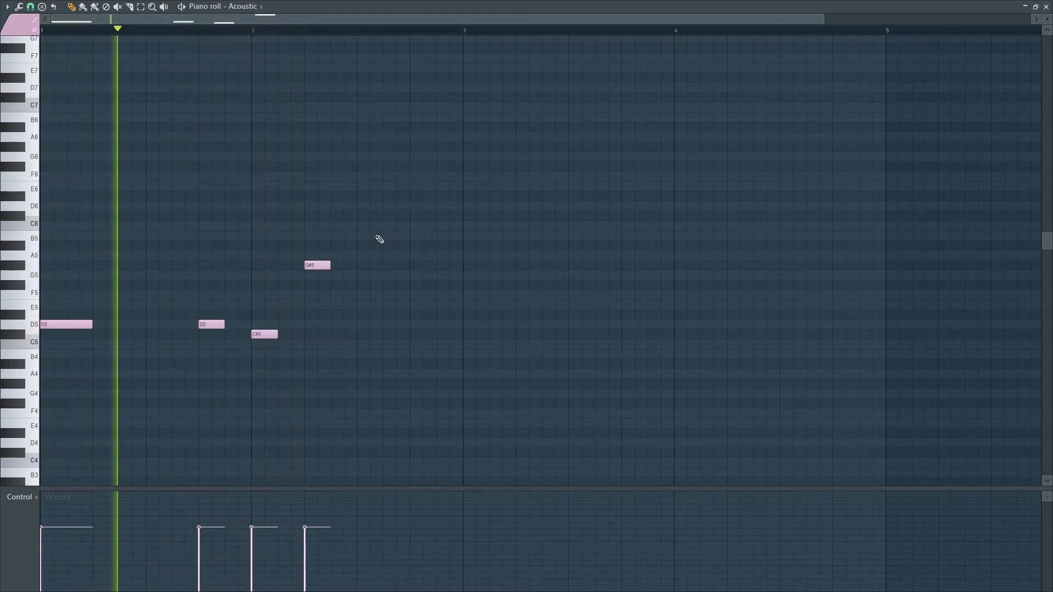
right_click(316, 266)
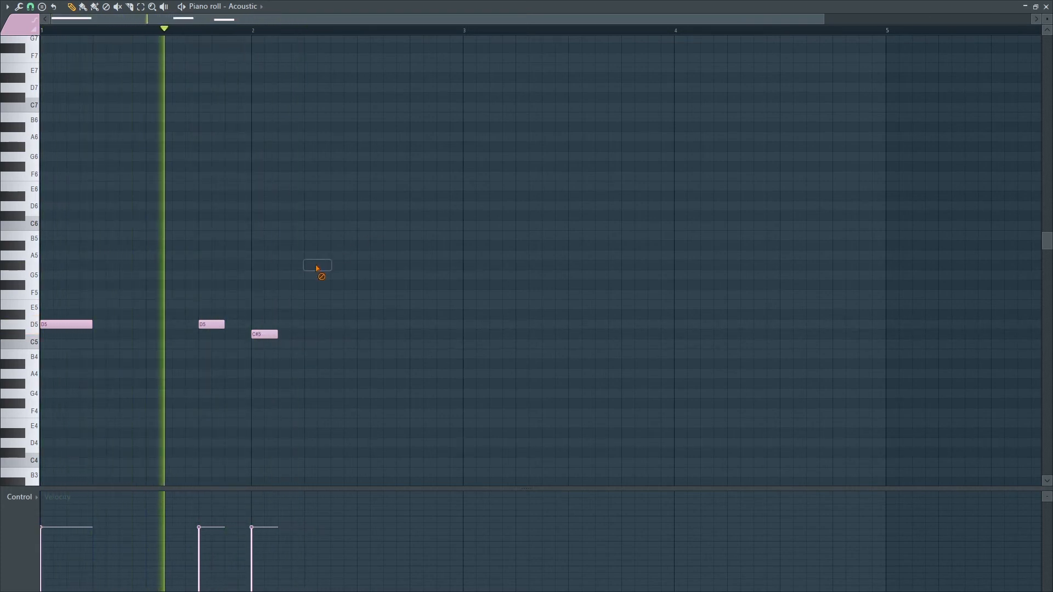
click(422, 334)
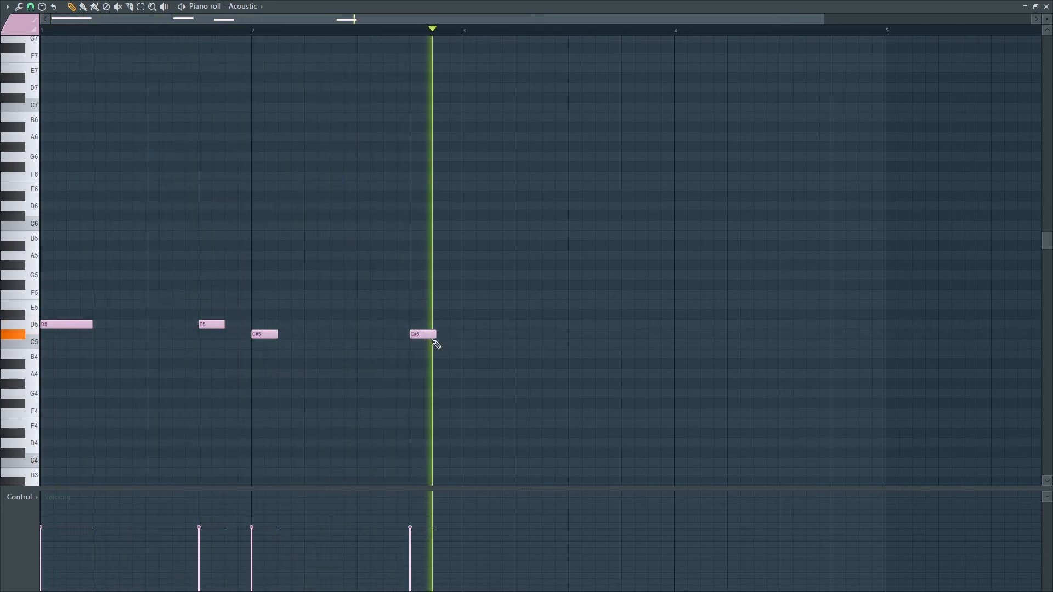
click(471, 354)
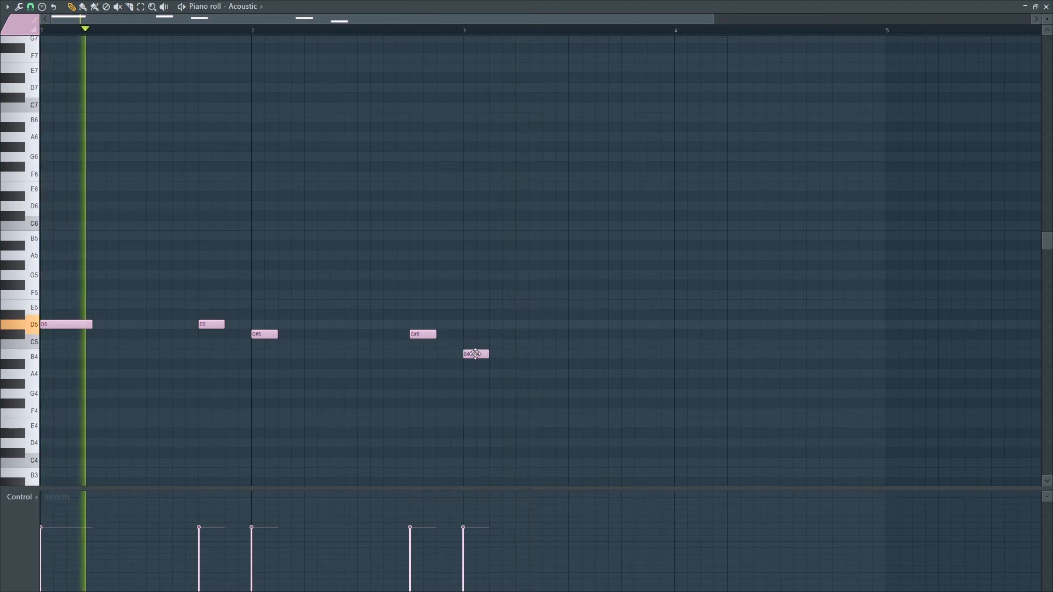
Play the bass line and add a half-beat B4 ending bar 3, plus one-beat B4 and F5 notes on beats 3 and 4 of bar 4.
click(439, 31)
key(space)
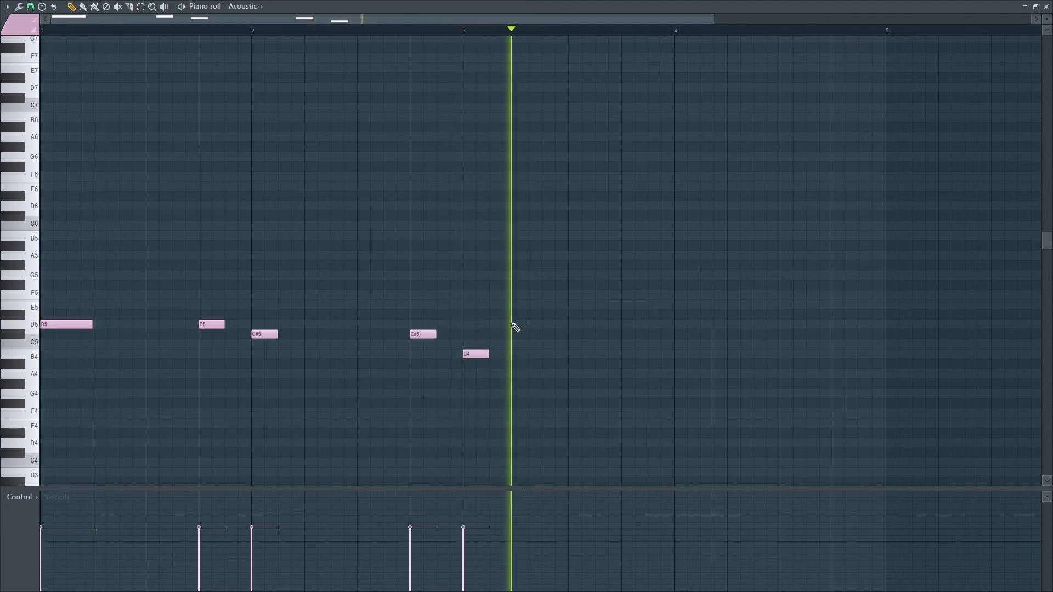
key(space)
click(660, 354)
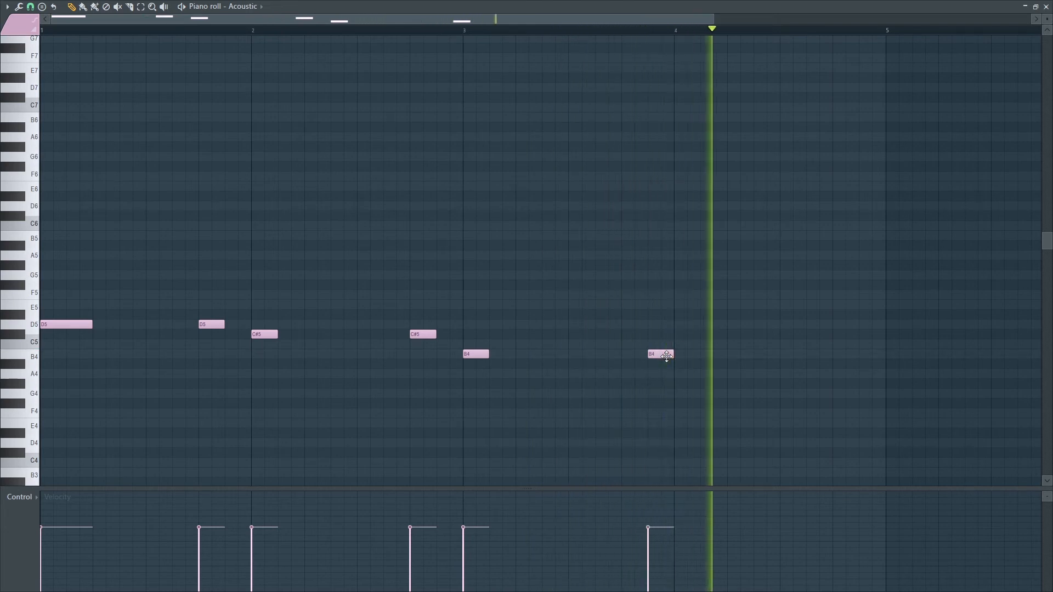
drag(790, 316, 793, 352)
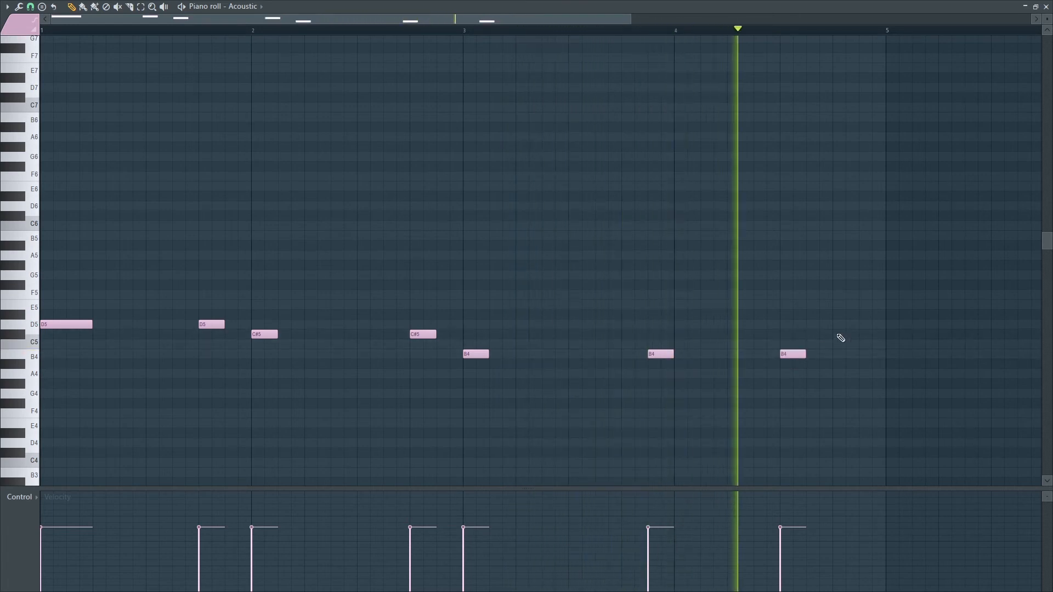
click(834, 295)
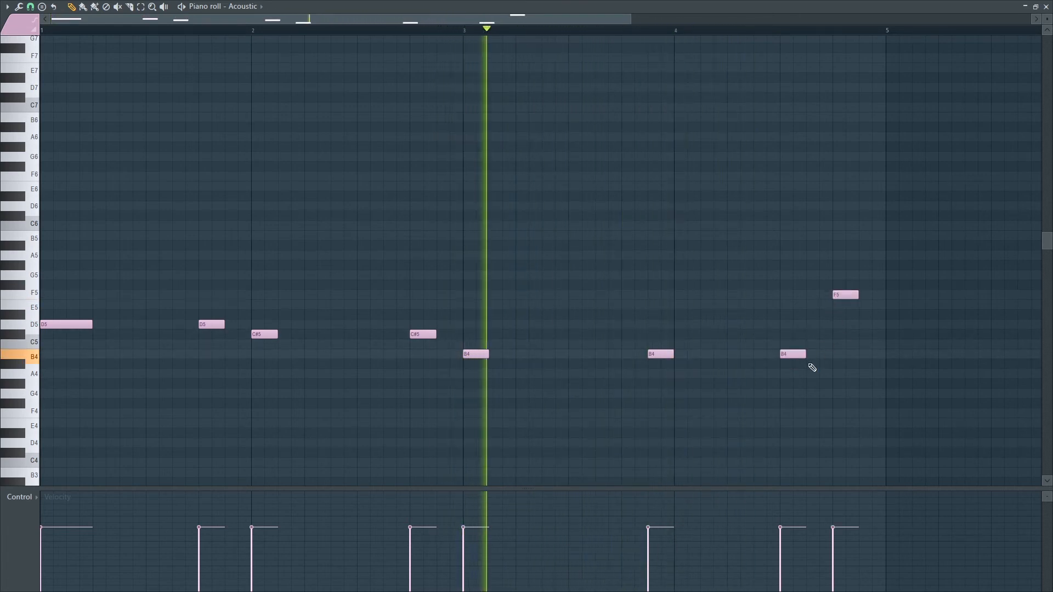
drag(806, 354, 826, 353)
drag(856, 295, 883, 295)
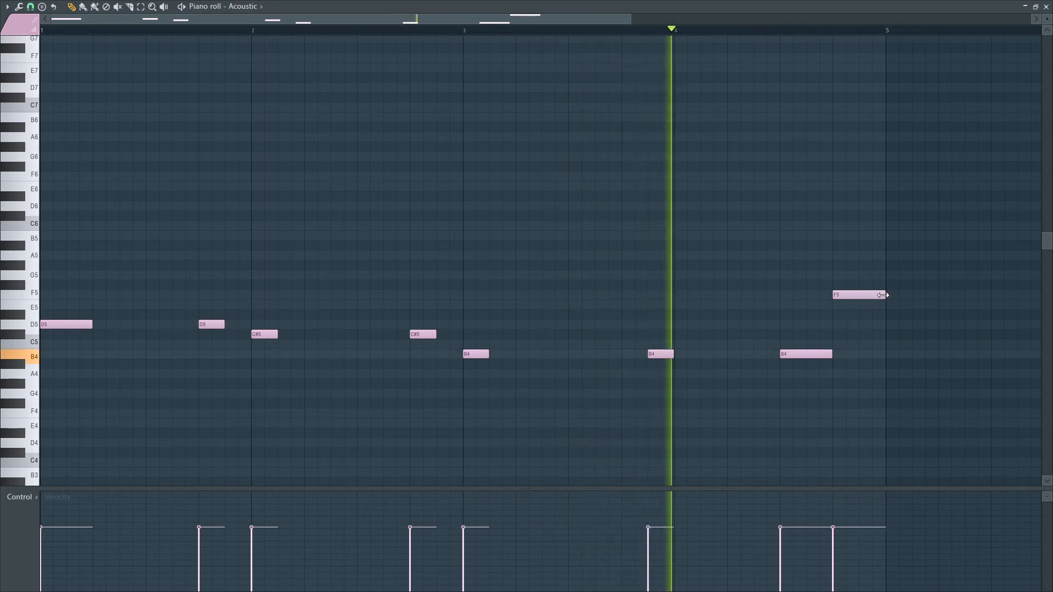
Replay the bass line and raise the half-beat note at the end of bar 3 to C#5.
key(space)
key(space)
drag(669, 352, 669, 332)
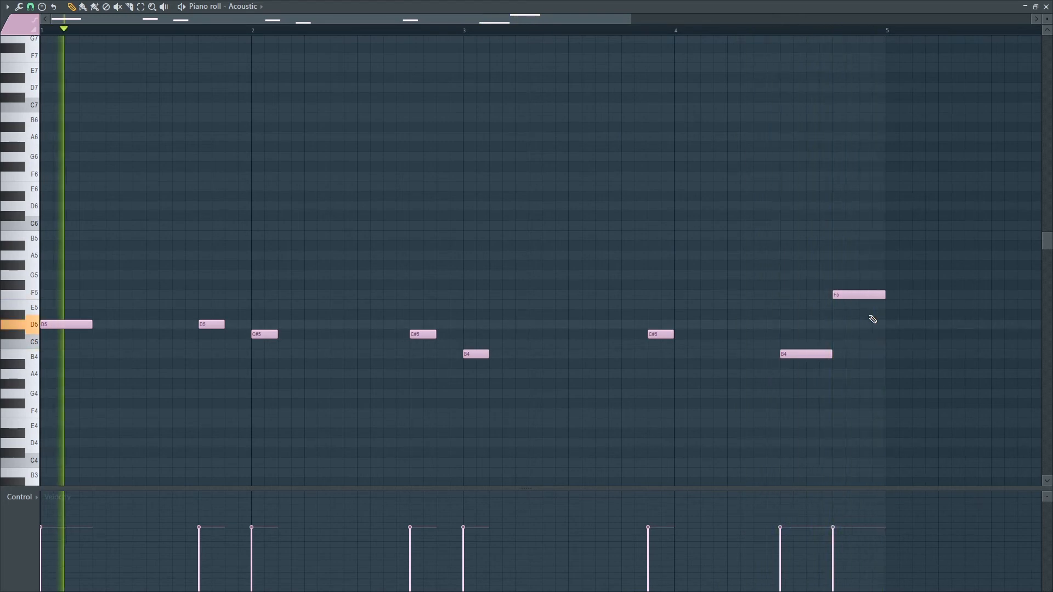
Transpose all the bass notes down one octave and lower their velocities while the pattern plays.
key(ctrl+a)
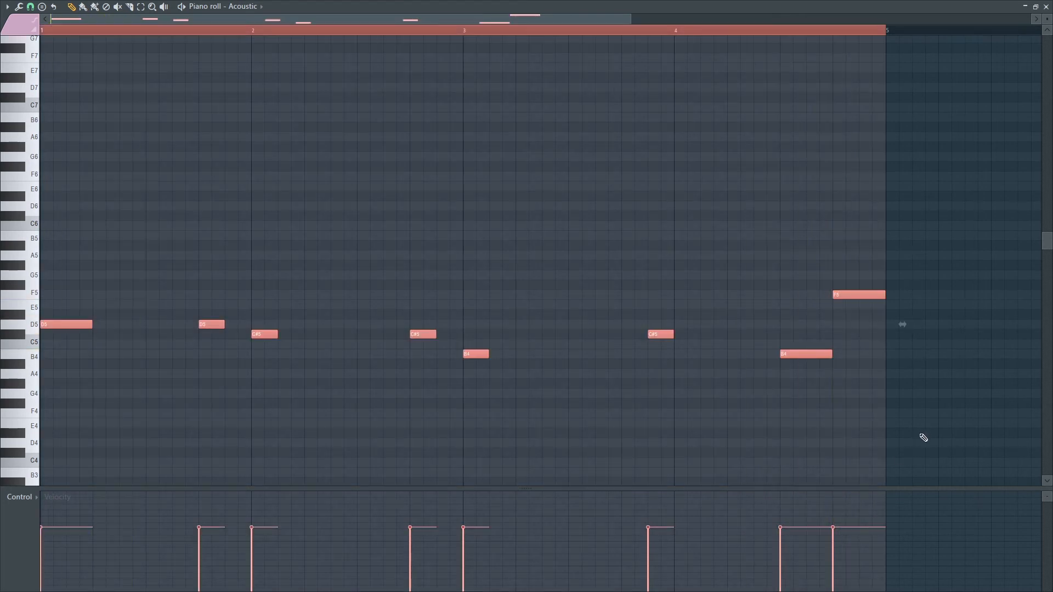
key(ctrl+Down)
scroll(614, 390, down, 3)
key(space)
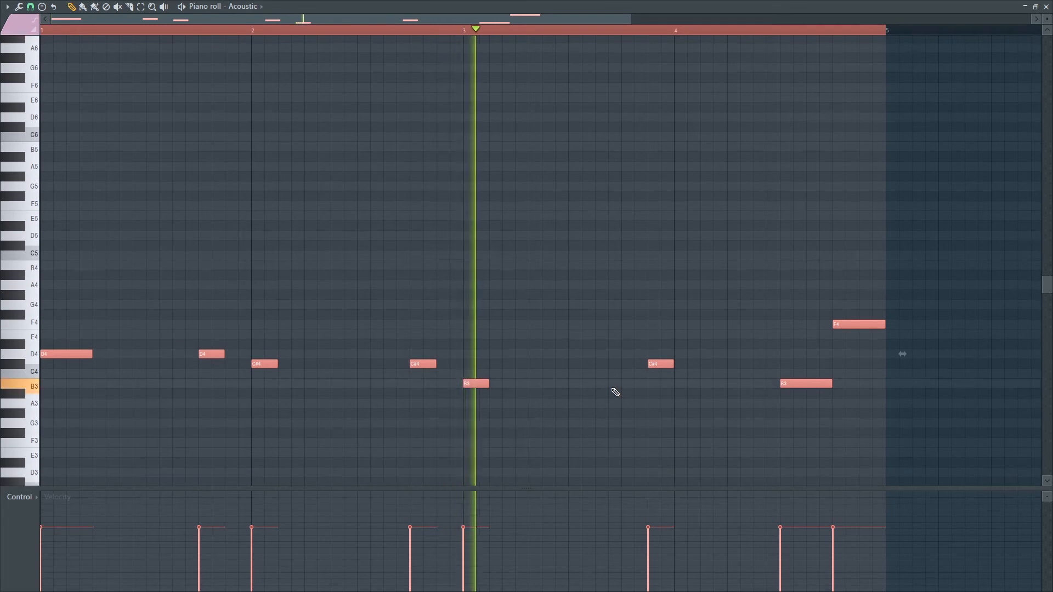
key(ctrl+d)
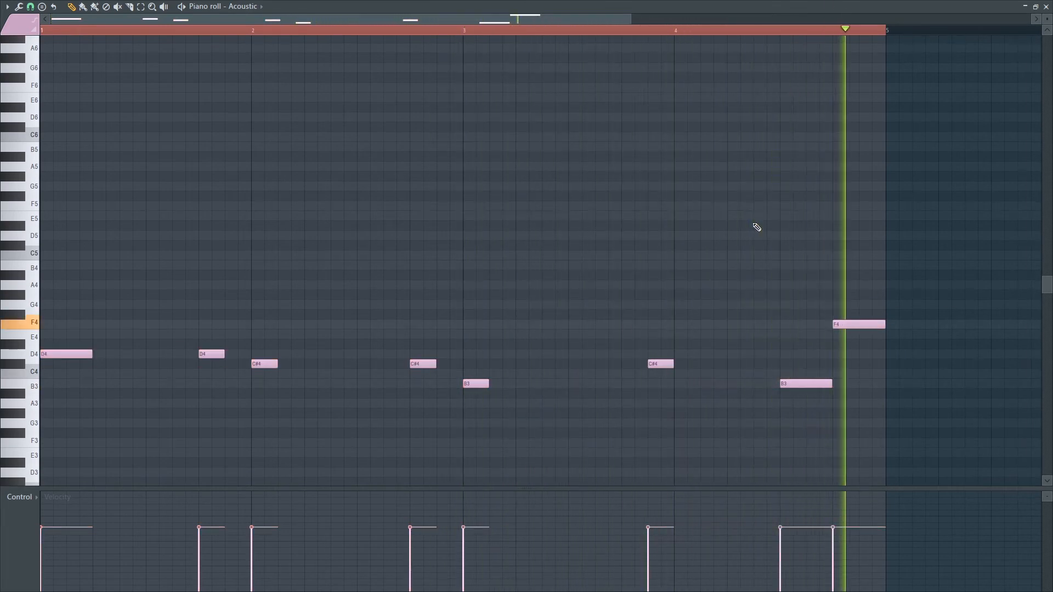
drag(773, 538, 833, 548)
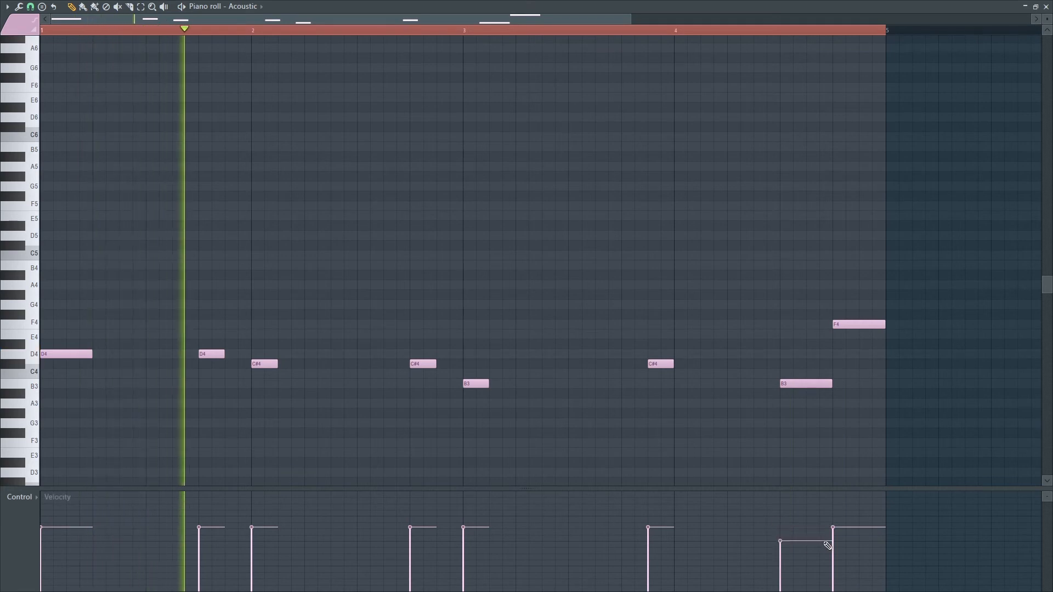
mouse_move(688, 539)
mouse_down()
mouse_move(538, 548)
mouse_move(66, 538)
mouse_up()
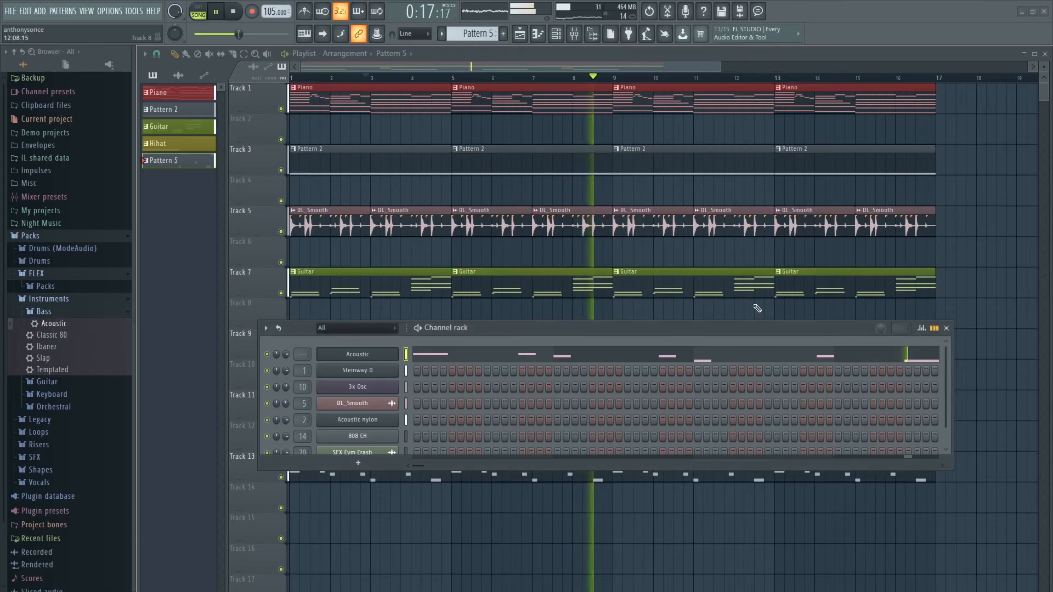
Enlarge the channel rack to show every channel, put it away, and stop the song.
drag(793, 322, 942, 305)
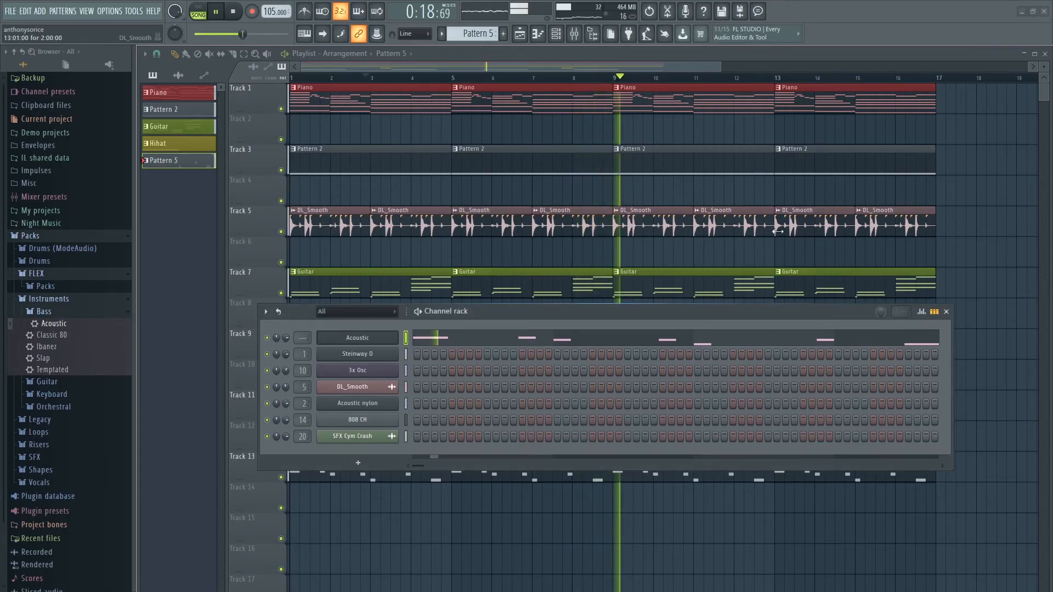
click(947, 311)
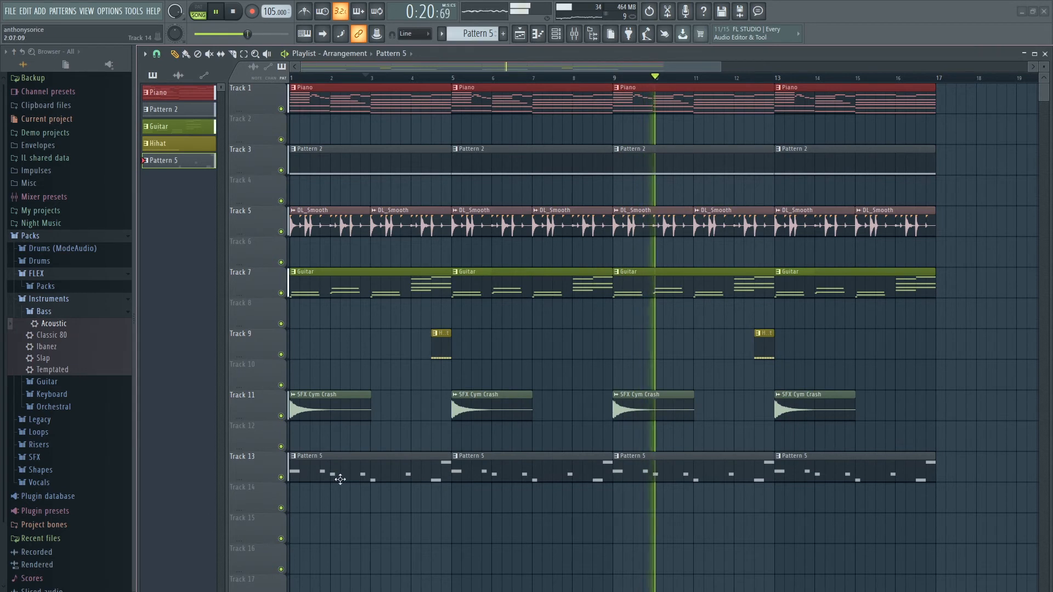
key(space)
Rename the bass pattern on Track 13 to Bass and color it dark slate blue (#353569).
click(295, 463)
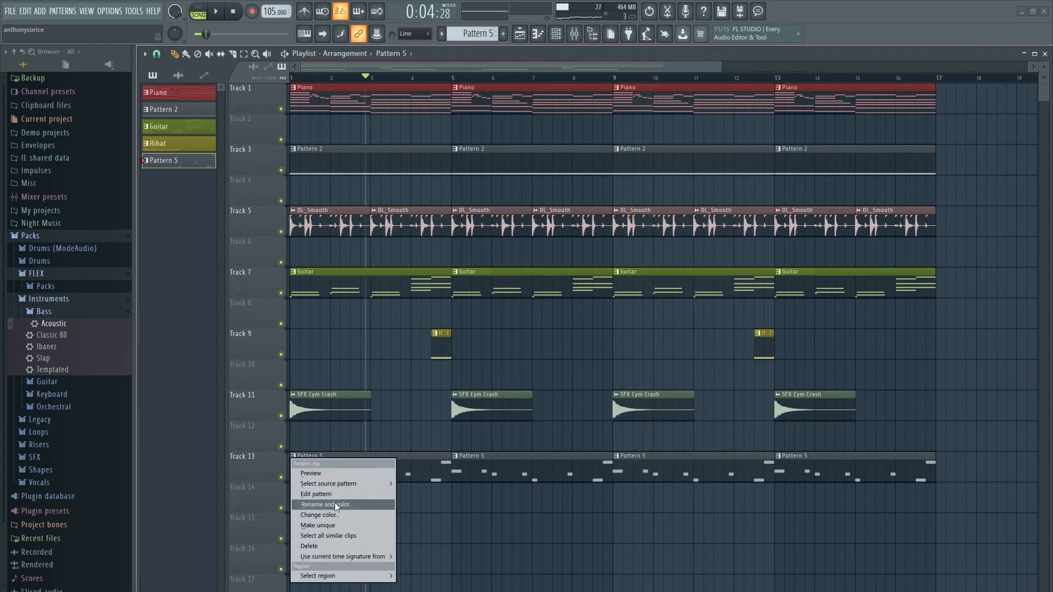
click(335, 503)
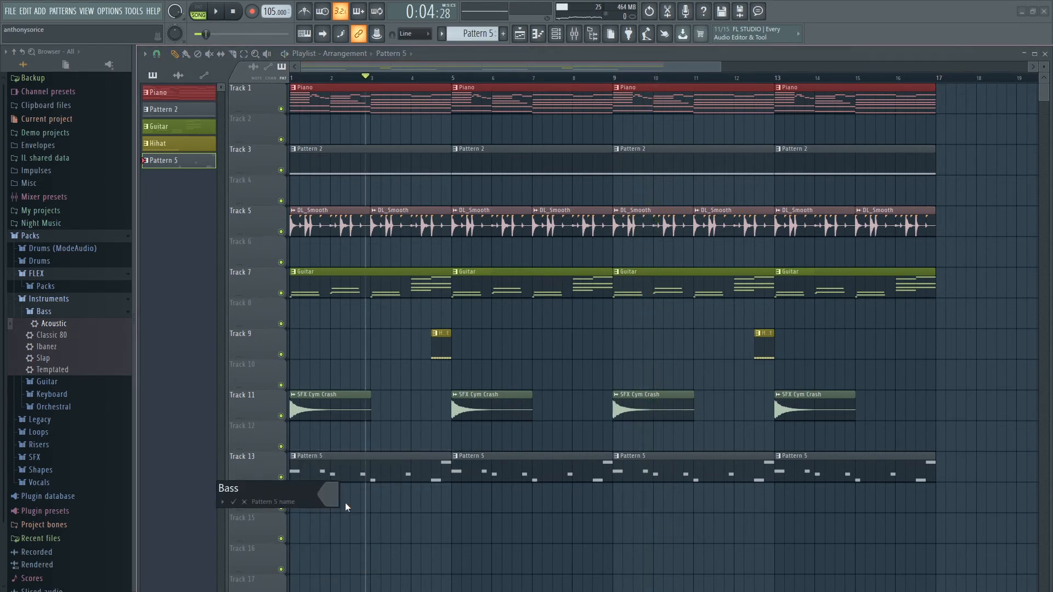
click(330, 495)
click(452, 434)
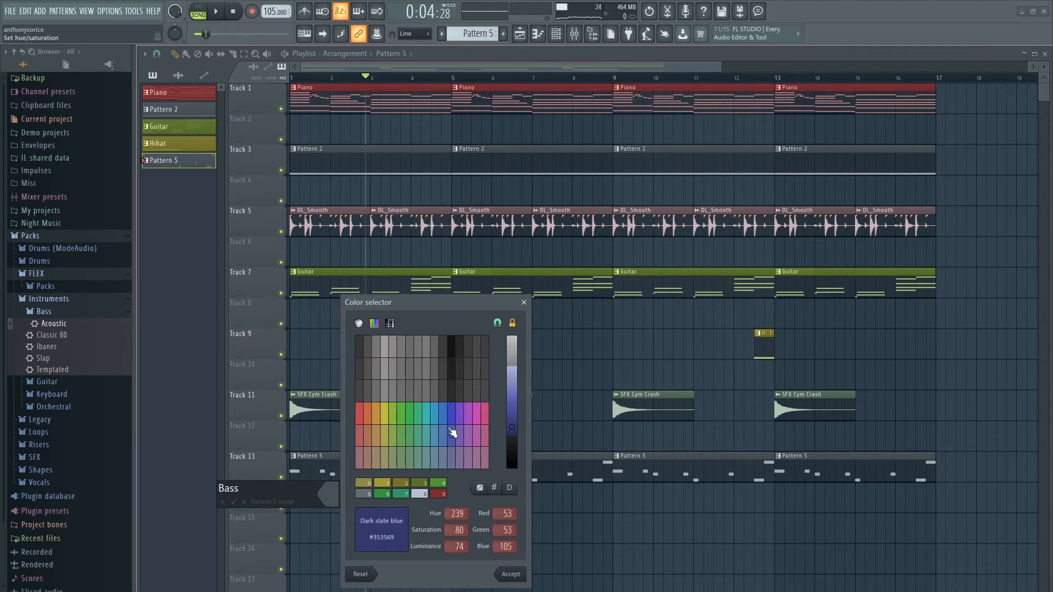
click(511, 575)
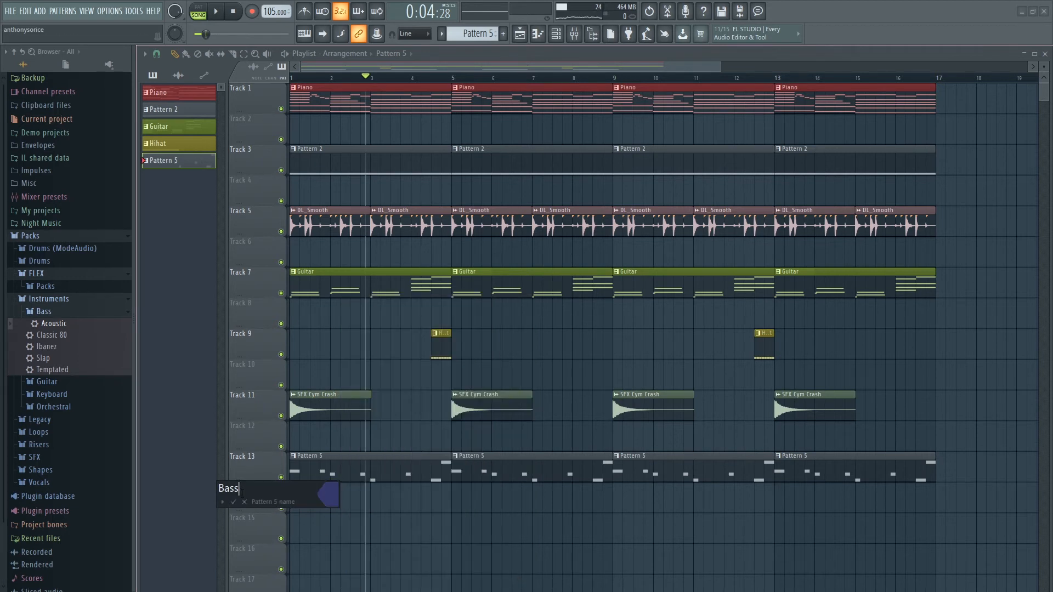
click(244, 502)
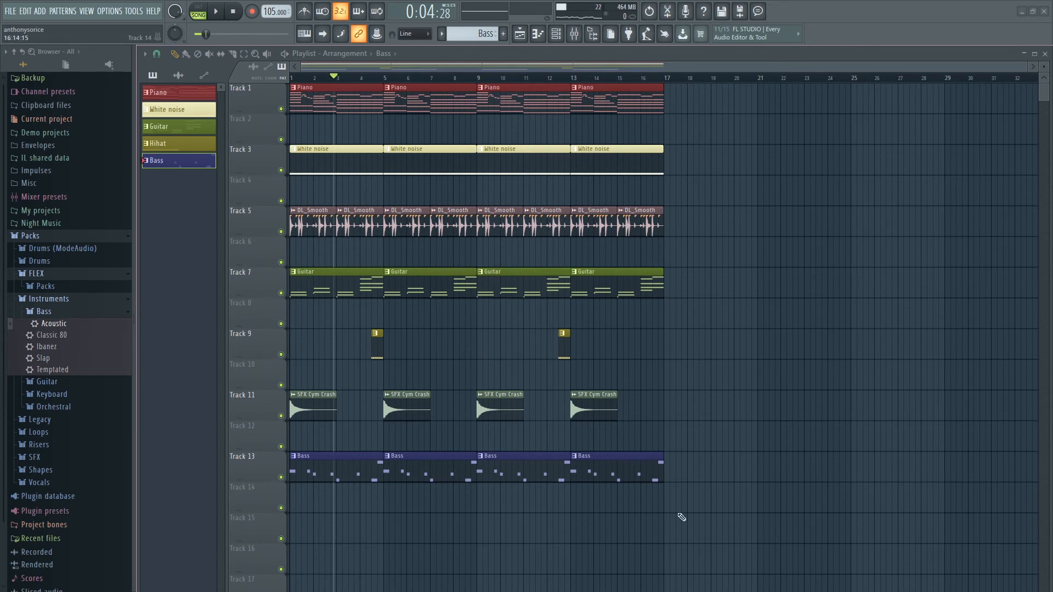
Add a FLEX instrument channel and load the Flutes Sustain preset from the Essential Winds pack.
key(F6)
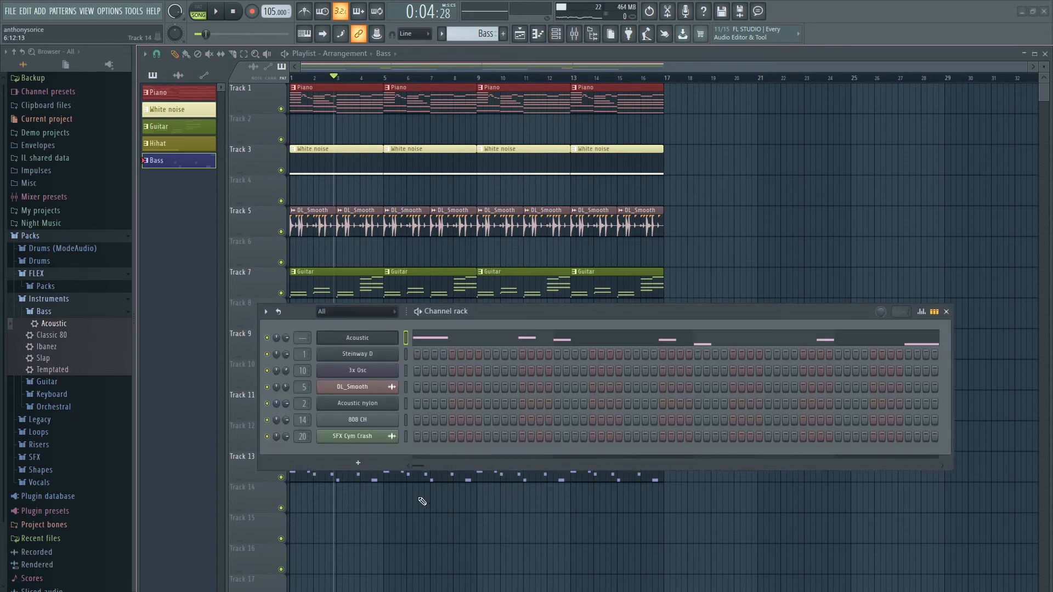
click(363, 464)
click(382, 220)
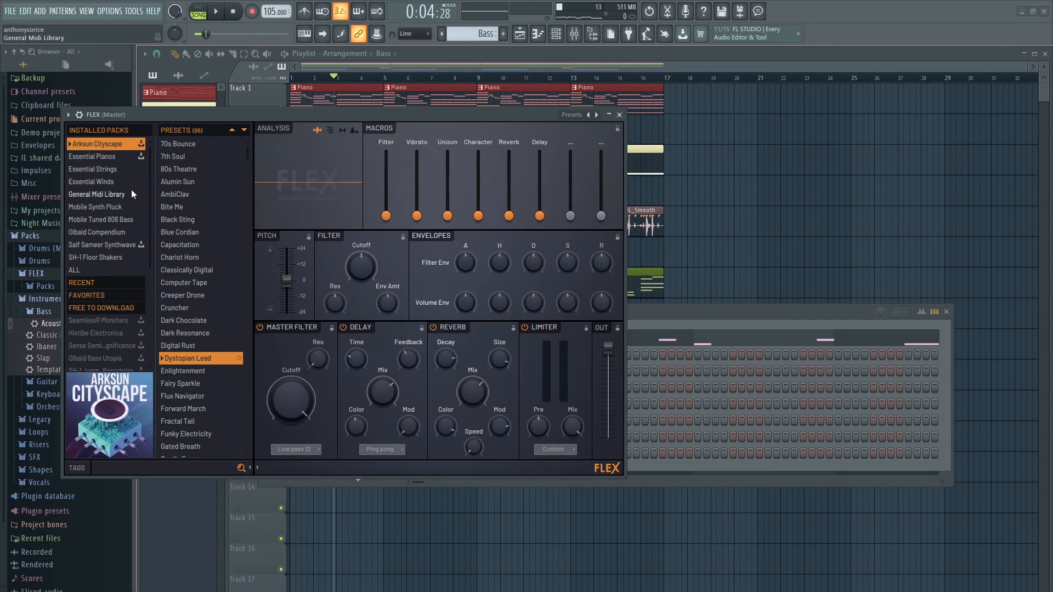
click(116, 182)
click(196, 347)
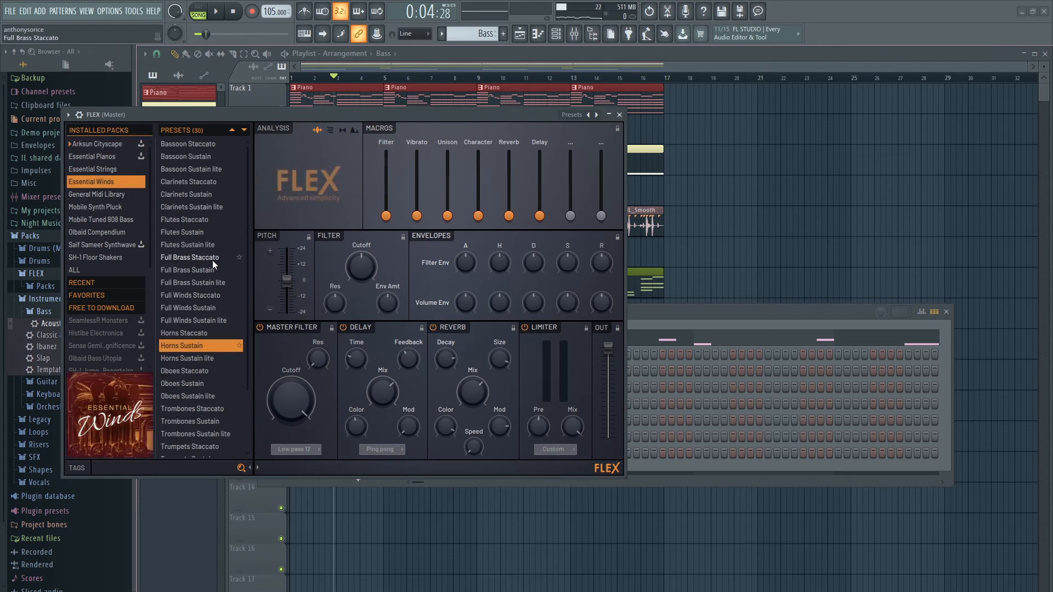
click(198, 233)
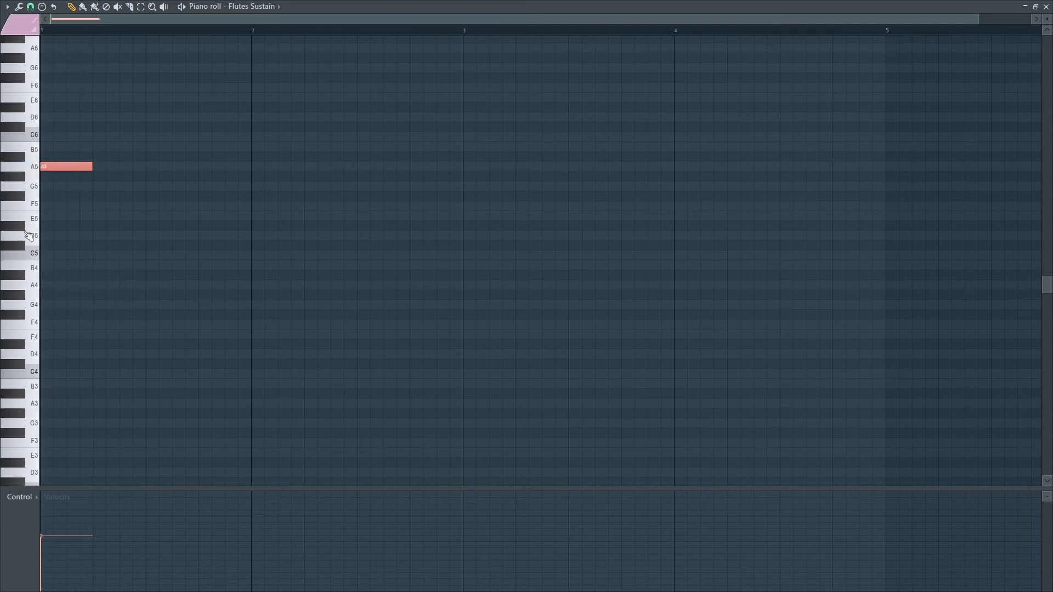
Play the flute's opening A5 note and add a one-beat B5 note right after it.
scroll(164, 275, up, 4)
key(space)
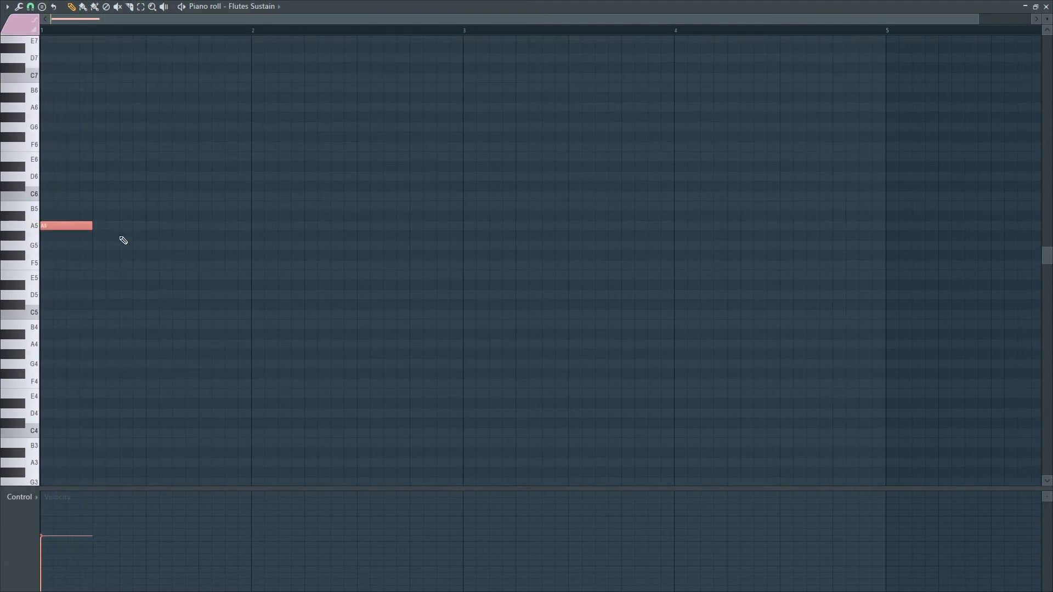
key(space)
click(96, 205)
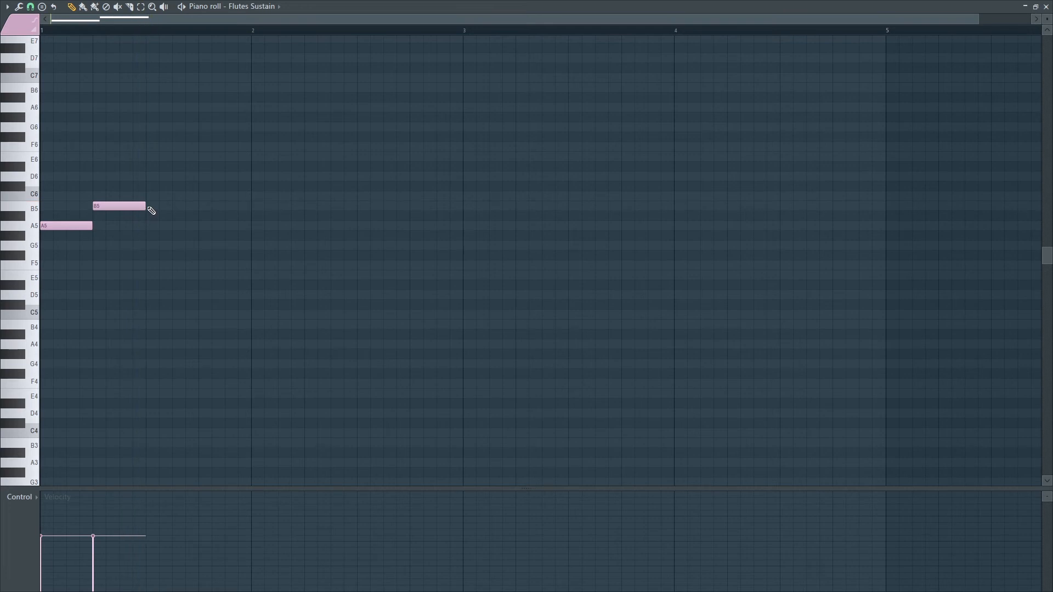
key(space)
click(146, 187)
right_click(156, 188)
key(space)
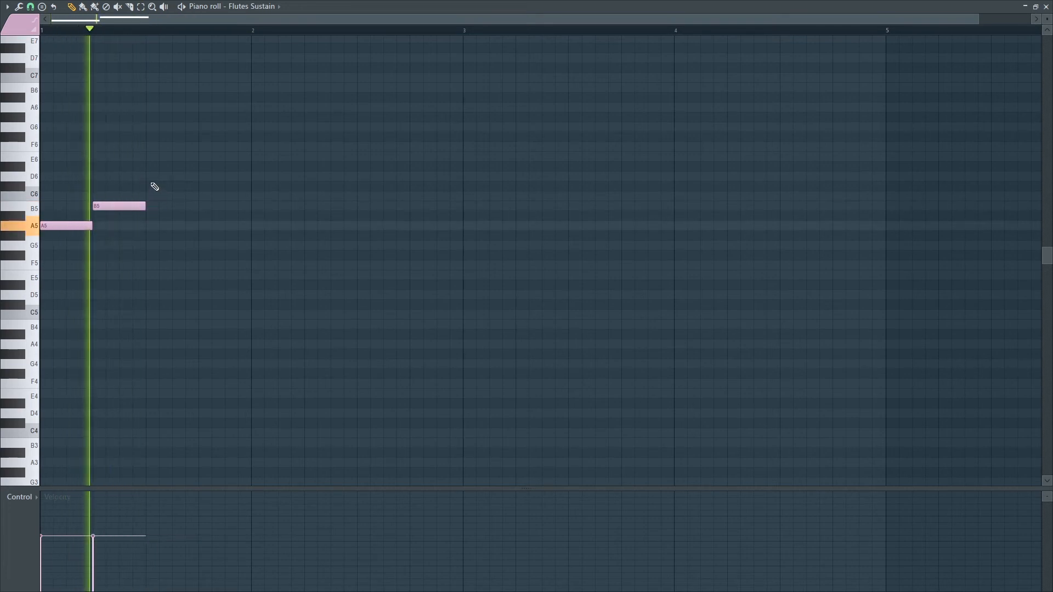
click(156, 177)
key(space)
right_click(167, 179)
Lengthen the A5 and B5 flute notes to two beats each and add two-beat C#6 and B5 notes filling bar 2.
drag(120, 206, 252, 207)
key(space)
click(251, 187)
key(space)
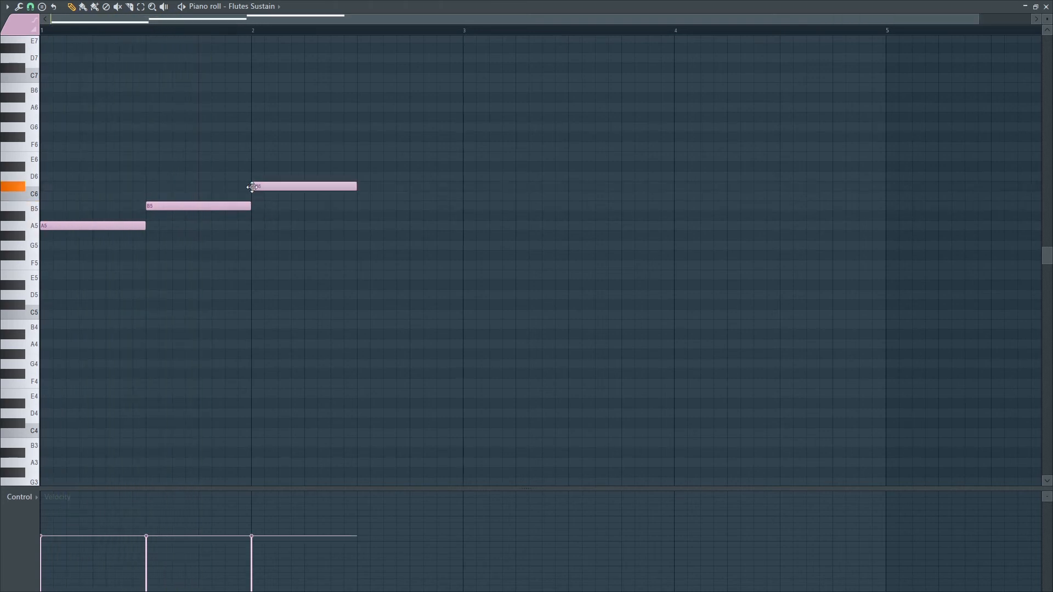
key(space)
click(364, 208)
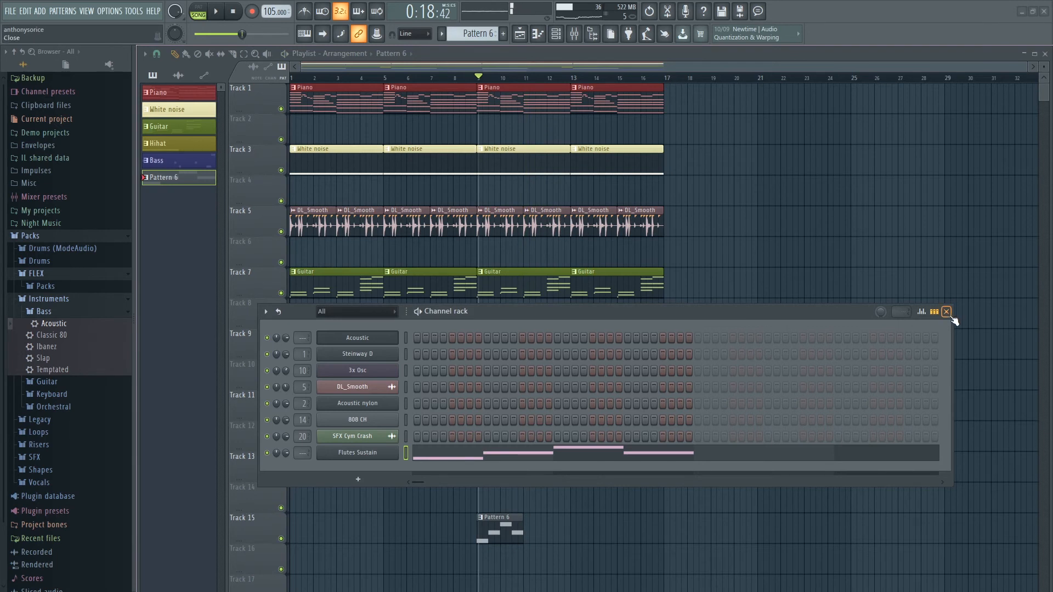
Repeat the two-bar flute clip on Track 15 through bar 16, and rename its pattern Flute with a muted plum color.
click(946, 312)
drag(510, 535, 642, 532)
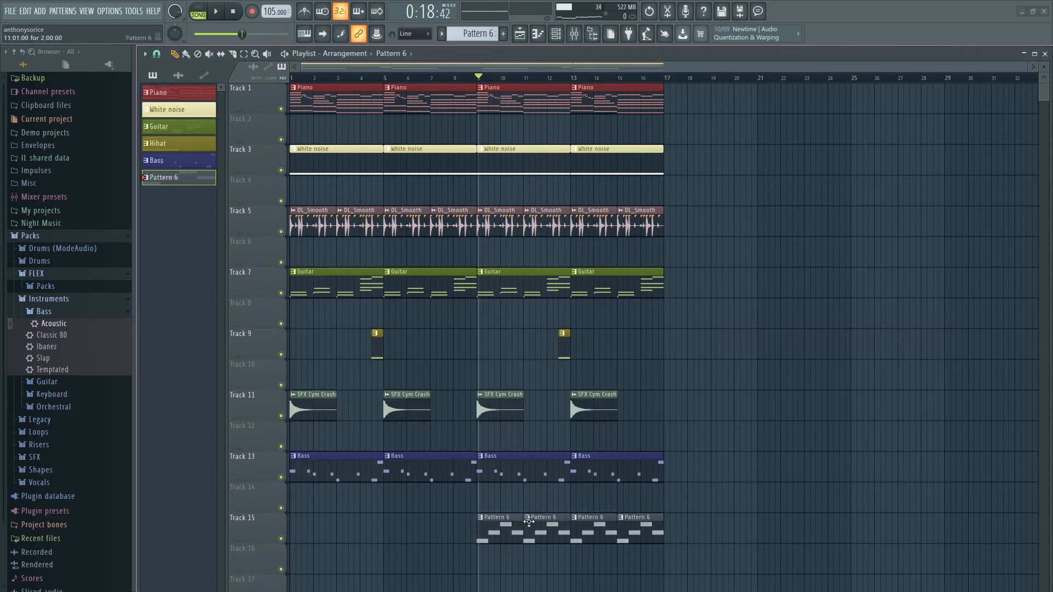
right_click(485, 516)
click(503, 505)
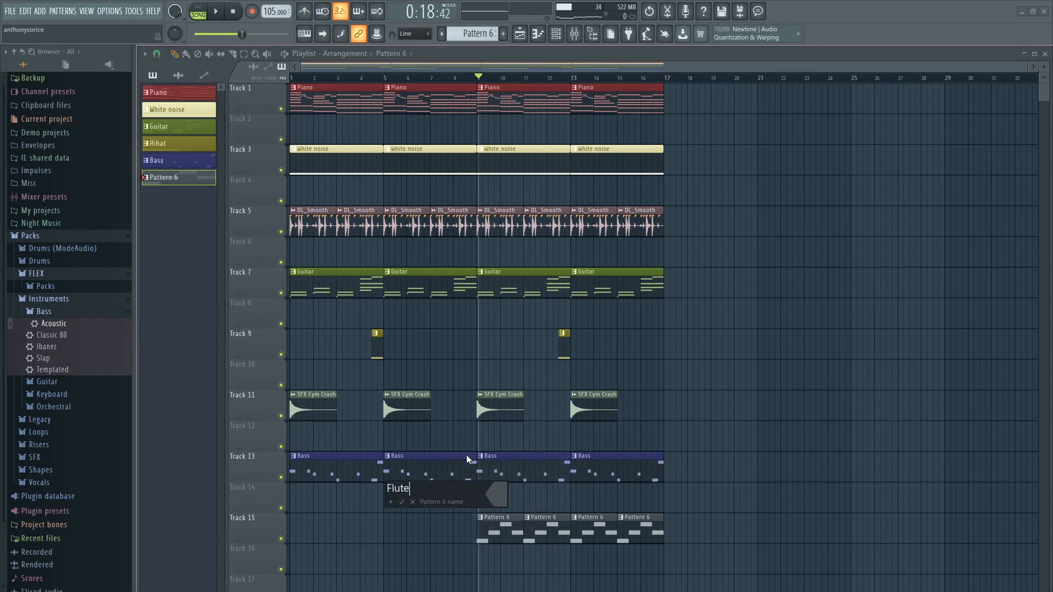
text(Flute)
click(502, 497)
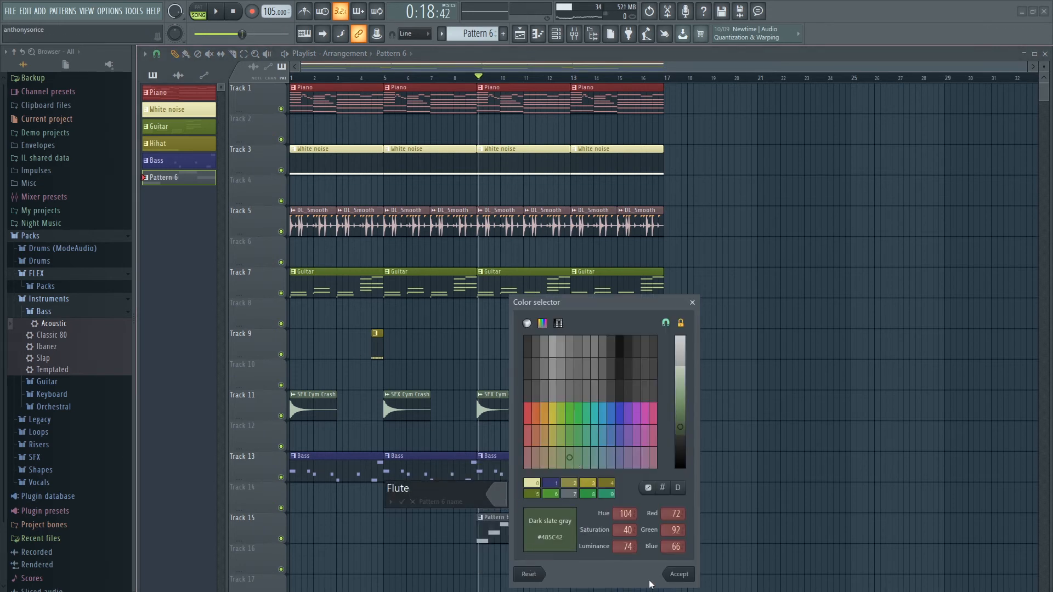
click(683, 576)
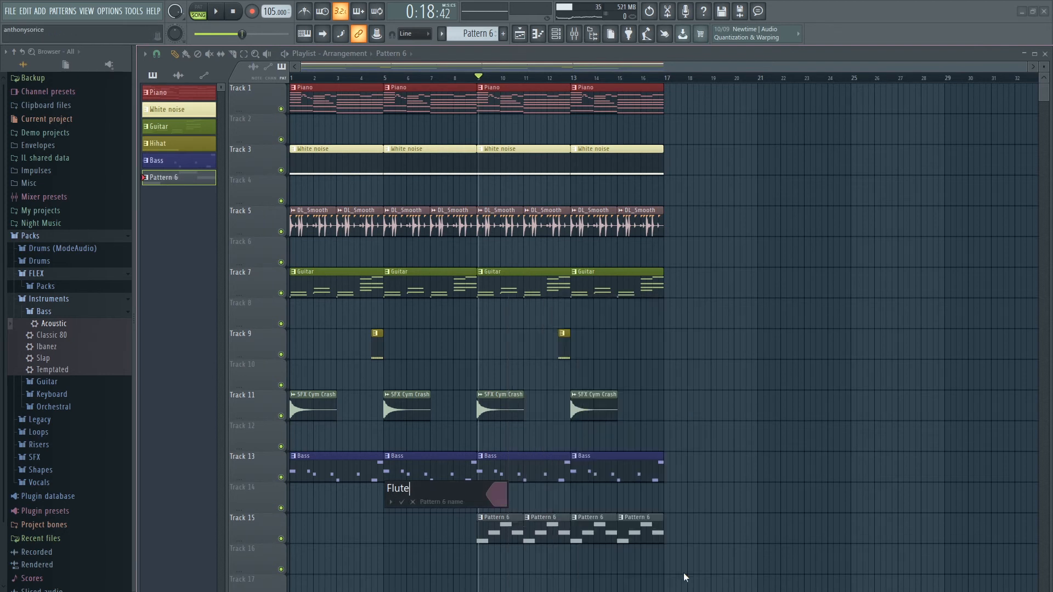
click(401, 502)
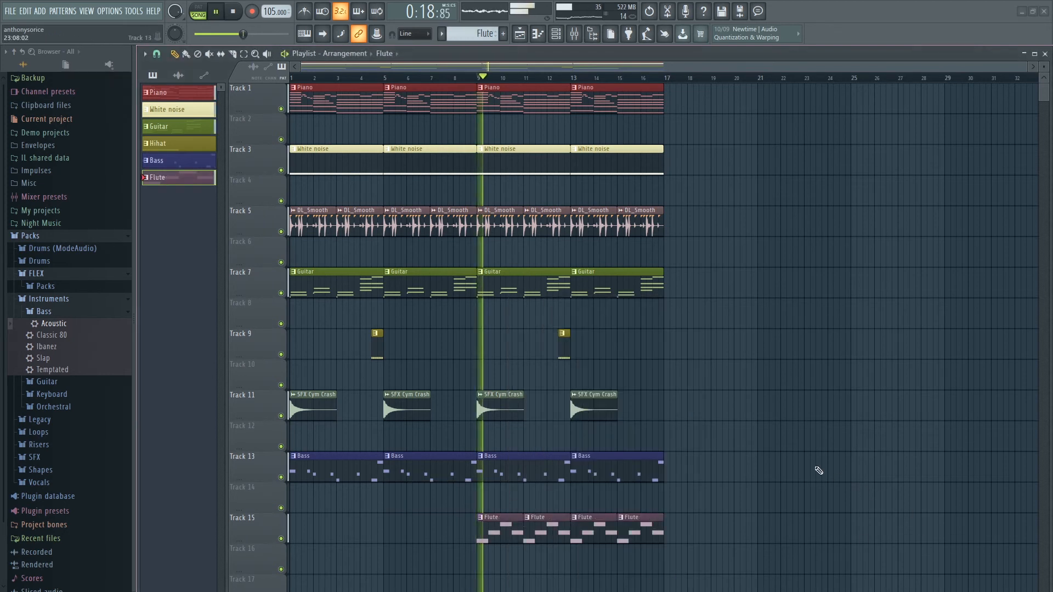
Remove the flute clips starting at bars 11 and 15 on Track 15.
right_click(560, 530)
right_click(639, 535)
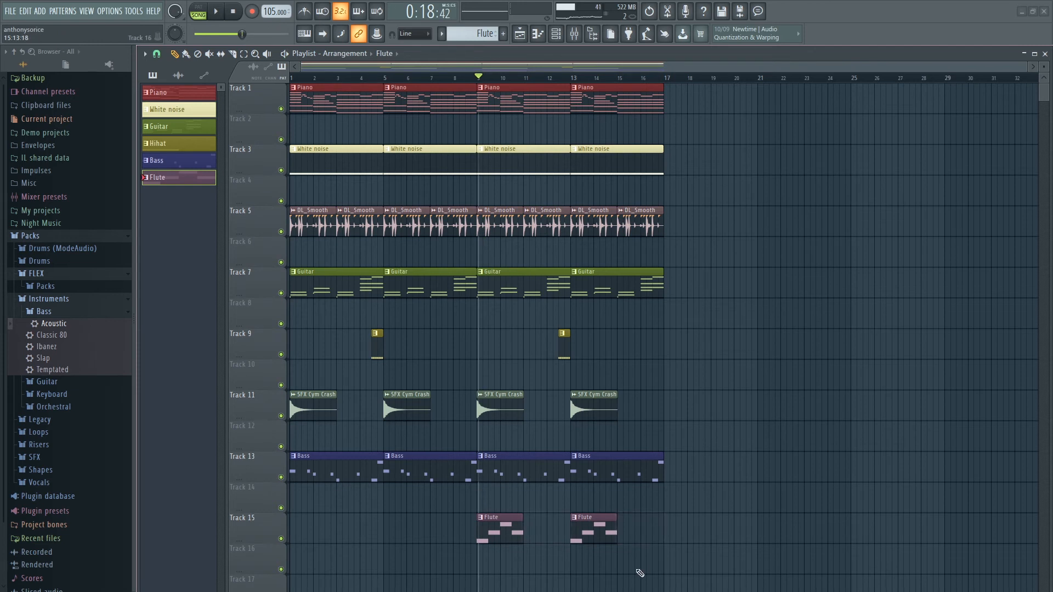
Lower the flute's master filter cutoff and output level in FLEX while the song plays.
key(F6)
key(space)
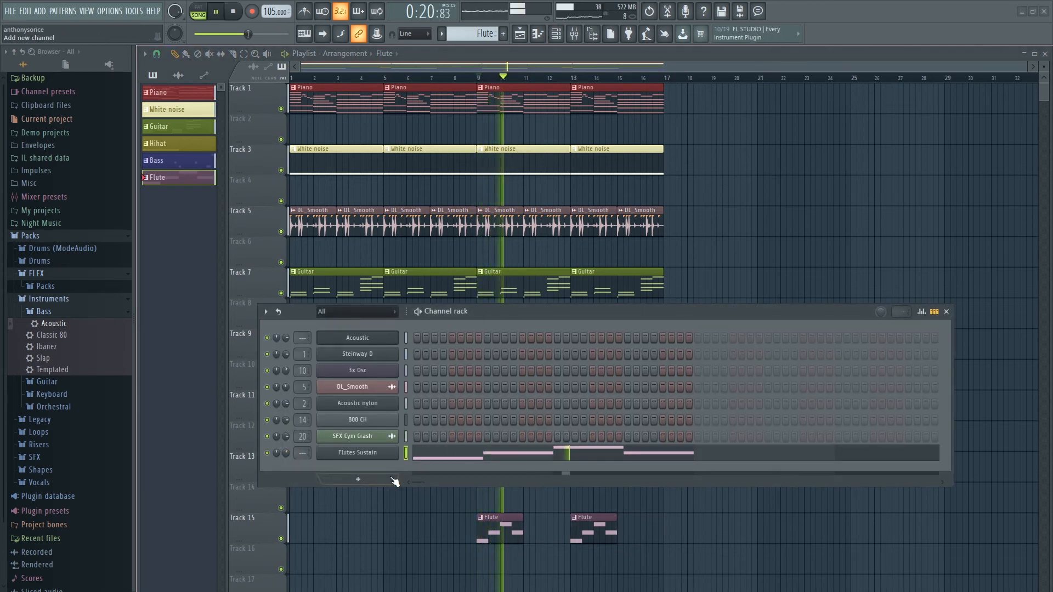
click(367, 457)
drag(269, 396, 270, 422)
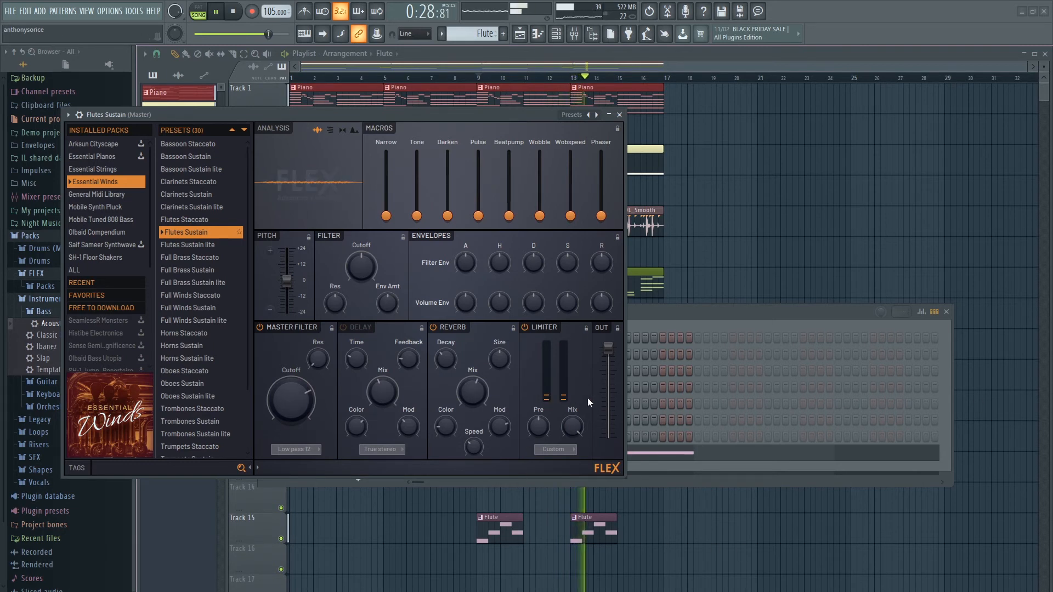
drag(608, 349, 608, 380)
click(754, 312)
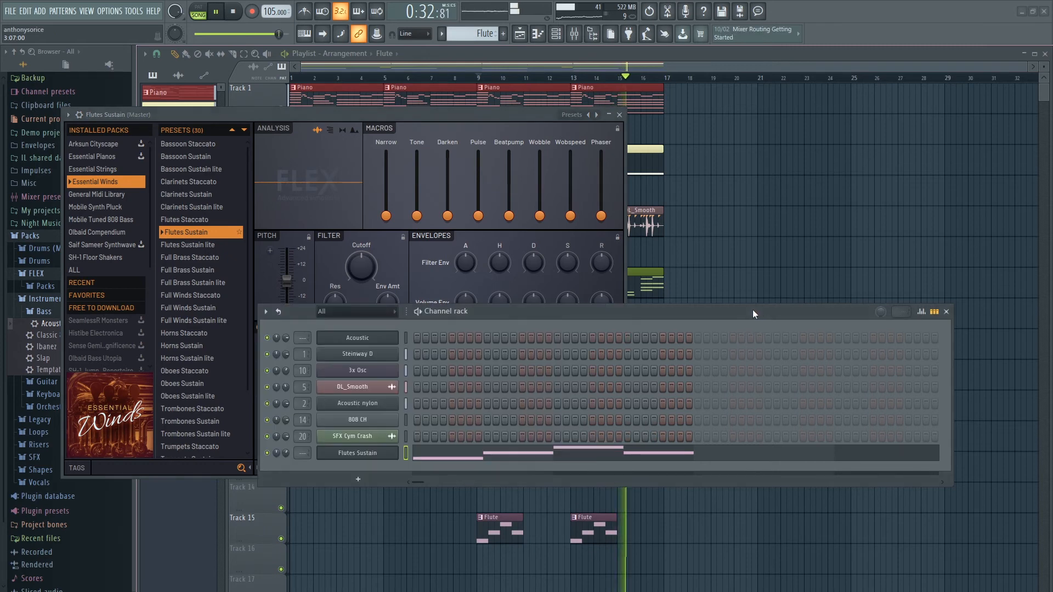
click(947, 312)
key(space)
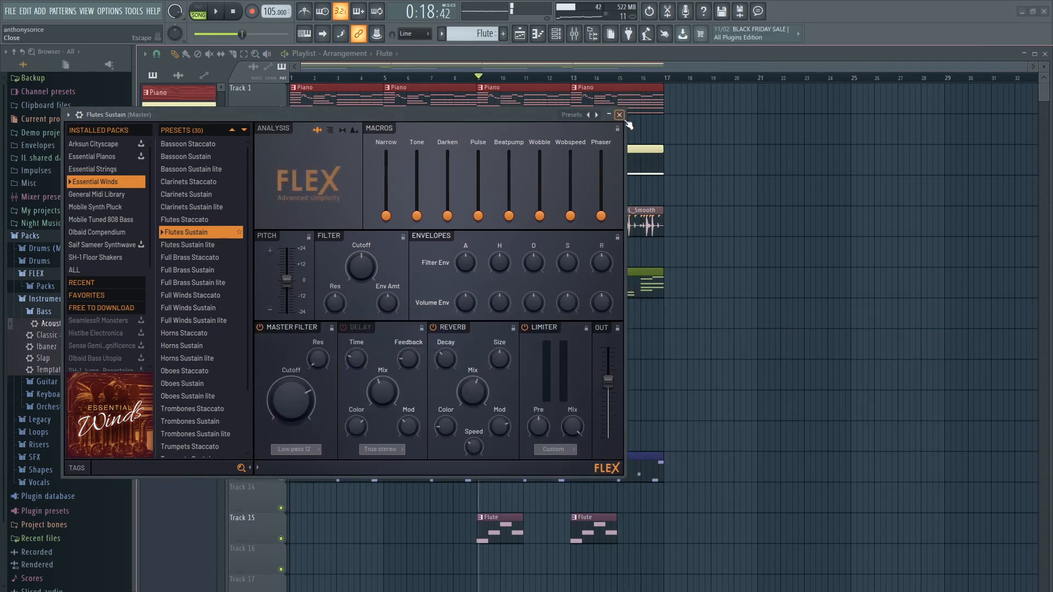
click(620, 115)
Audition hi-hat samples in the Drums pack's Hats folder, including Grv CH 02, Ekit 7 Hat, Stomper OH, OverH CH 2 and Scot CH 2.
click(39, 261)
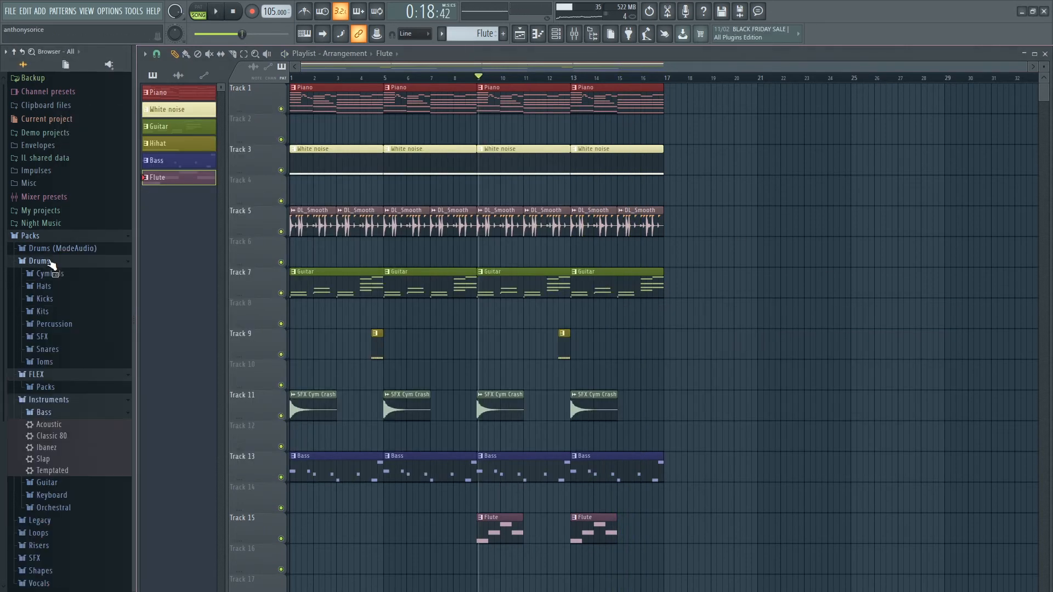
click(65, 286)
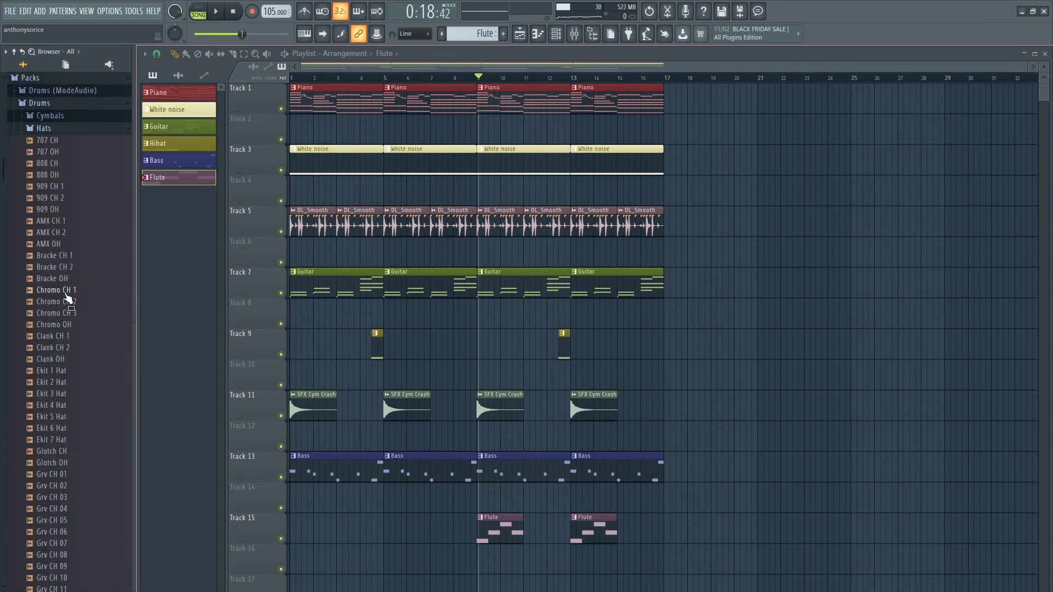
click(61, 382)
click(70, 488)
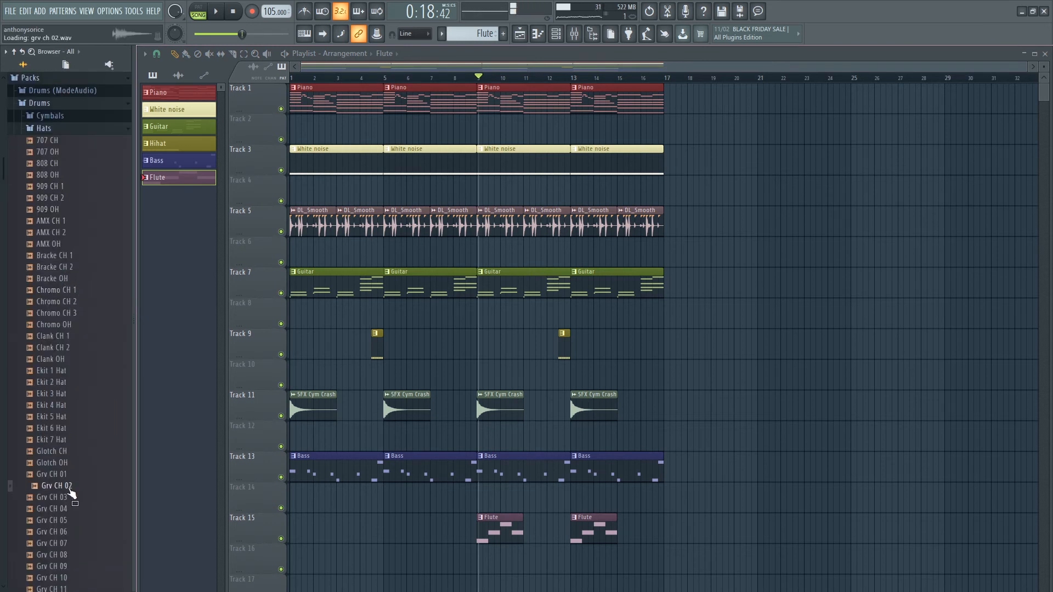
click(58, 439)
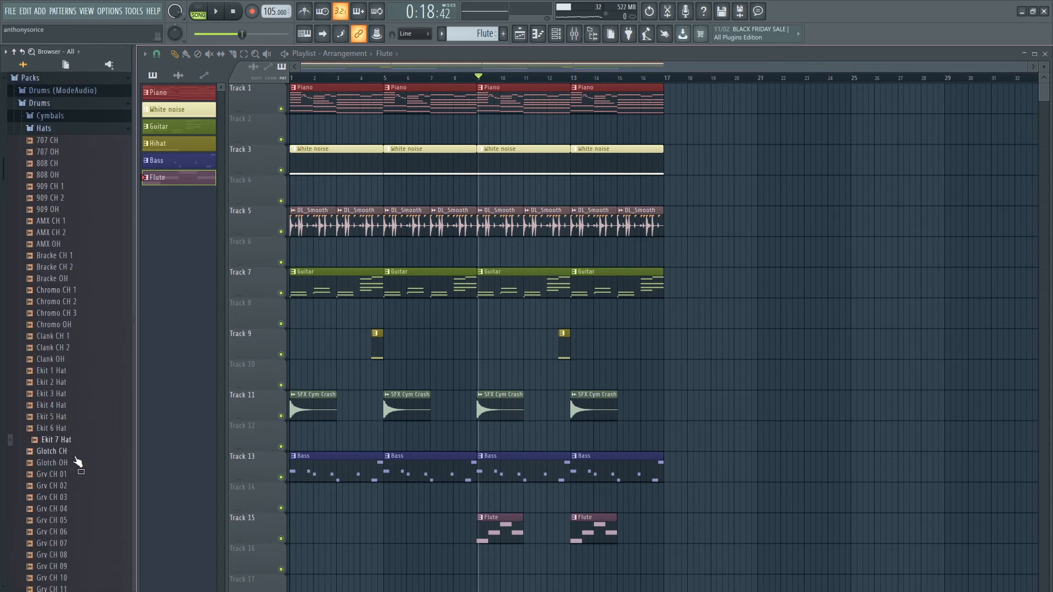
key(Down)
key(Down)
scroll(77, 474, down, 12)
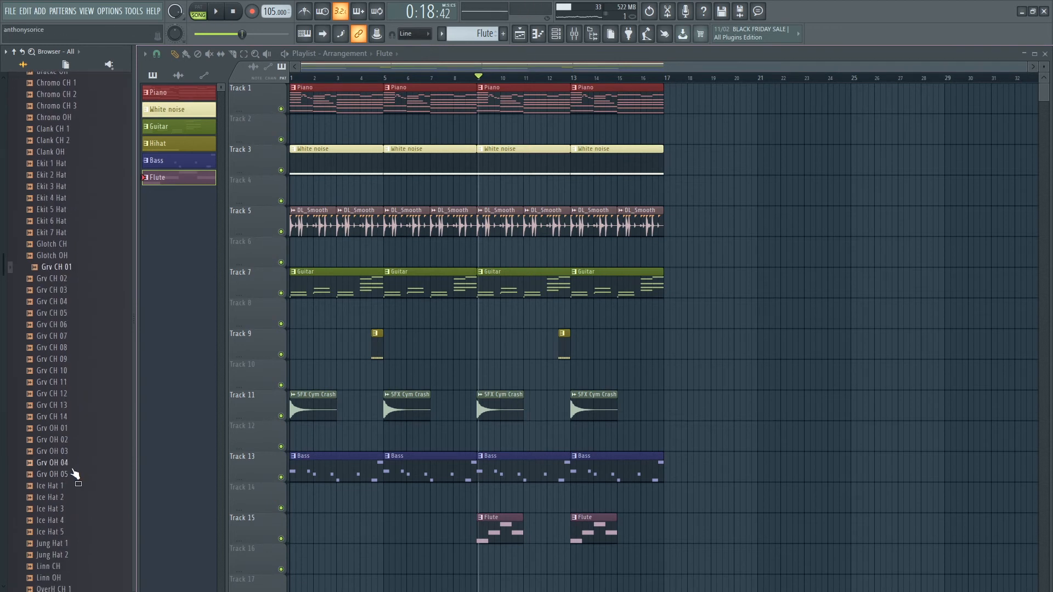
click(65, 531)
click(63, 509)
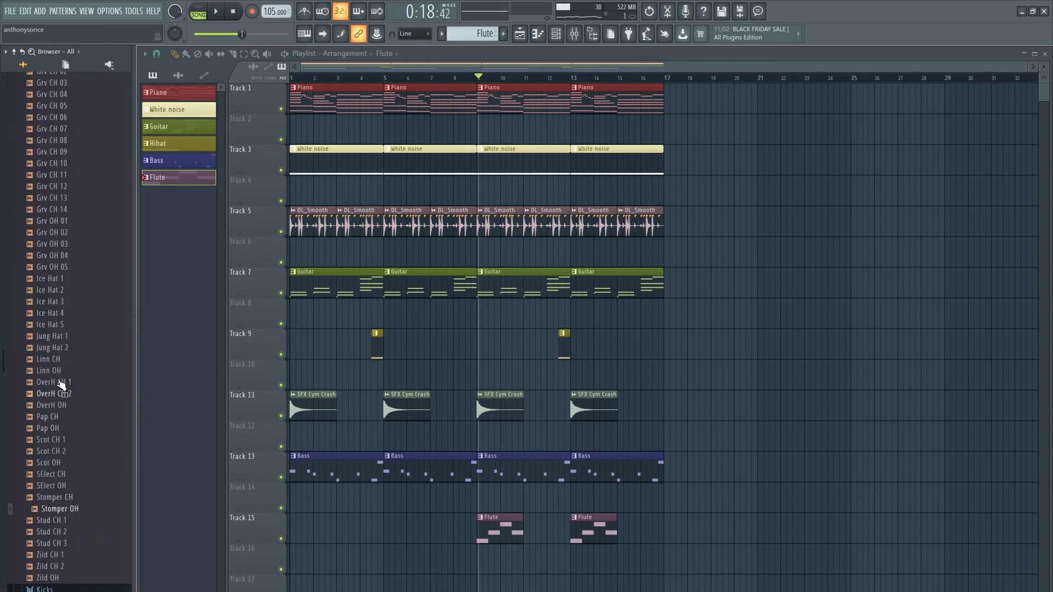
click(57, 371)
click(54, 349)
click(55, 360)
click(58, 371)
click(61, 382)
click(64, 394)
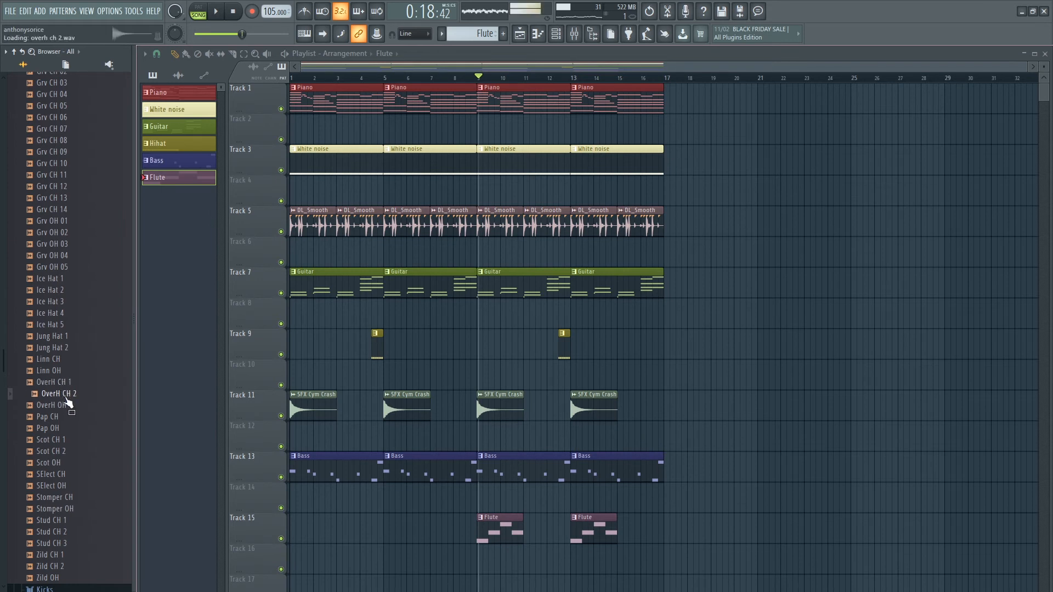
click(69, 418)
click(60, 451)
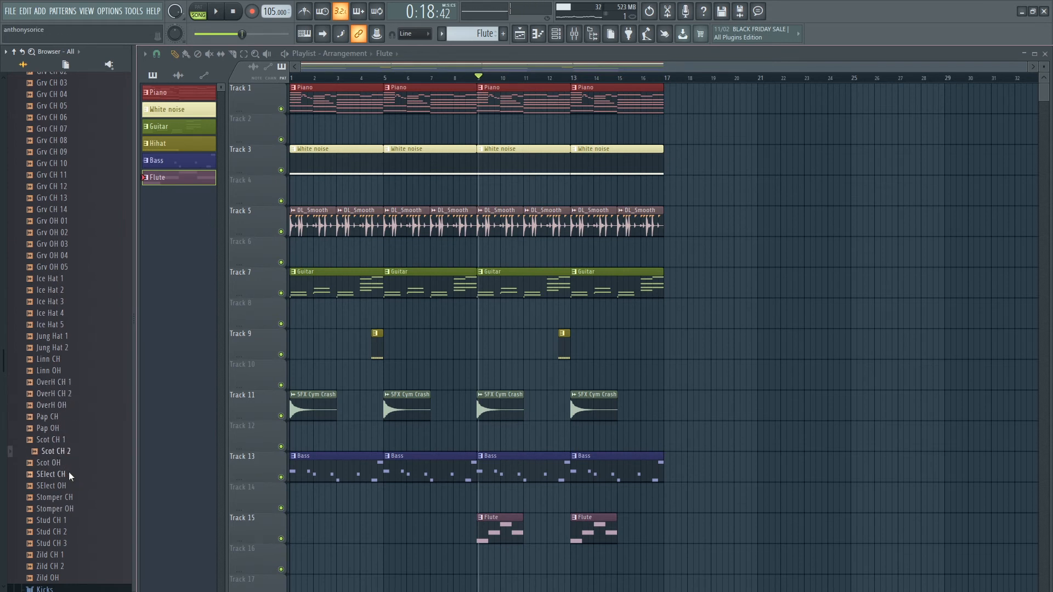
Audition the Chromo CH 3, 707 OH, Bracke CH 1 and Bracke OH samples in the Hats folder.
scroll(65, 324, up, 10)
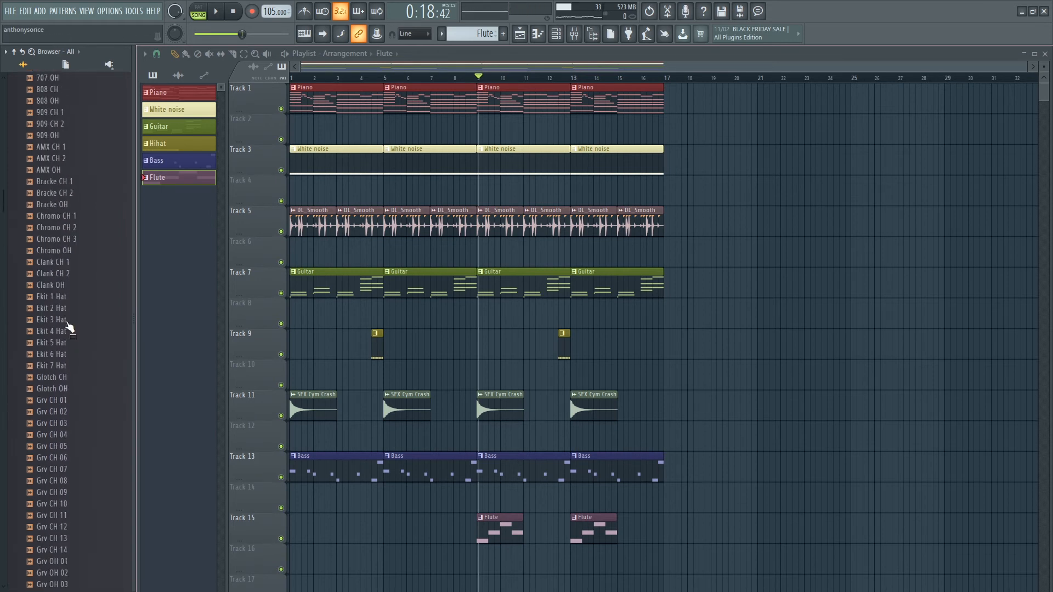
click(62, 267)
click(64, 258)
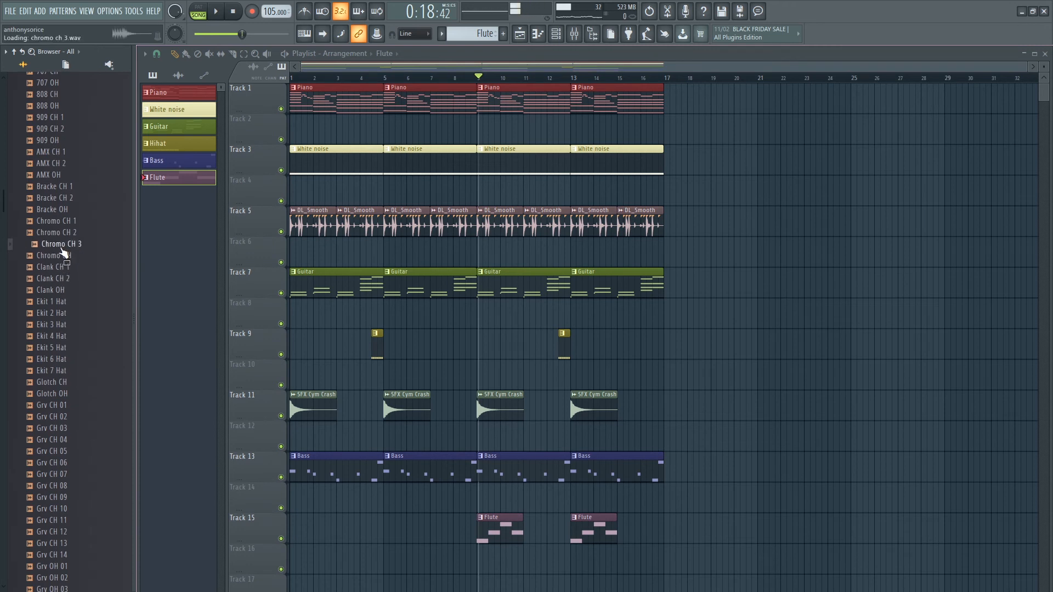
scroll(59, 221, up, 2)
click(58, 213)
click(45, 154)
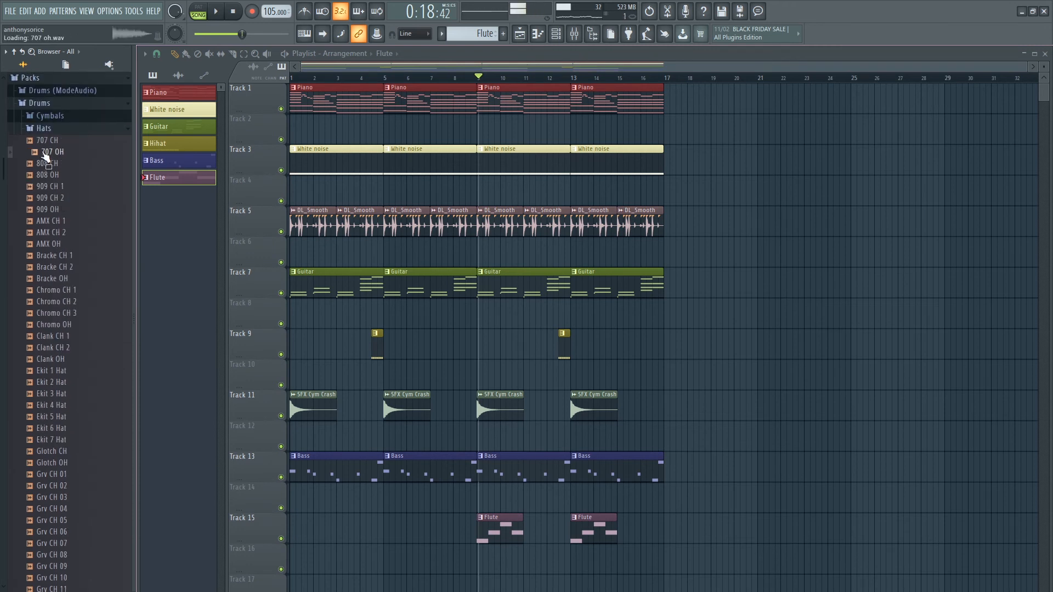
click(64, 258)
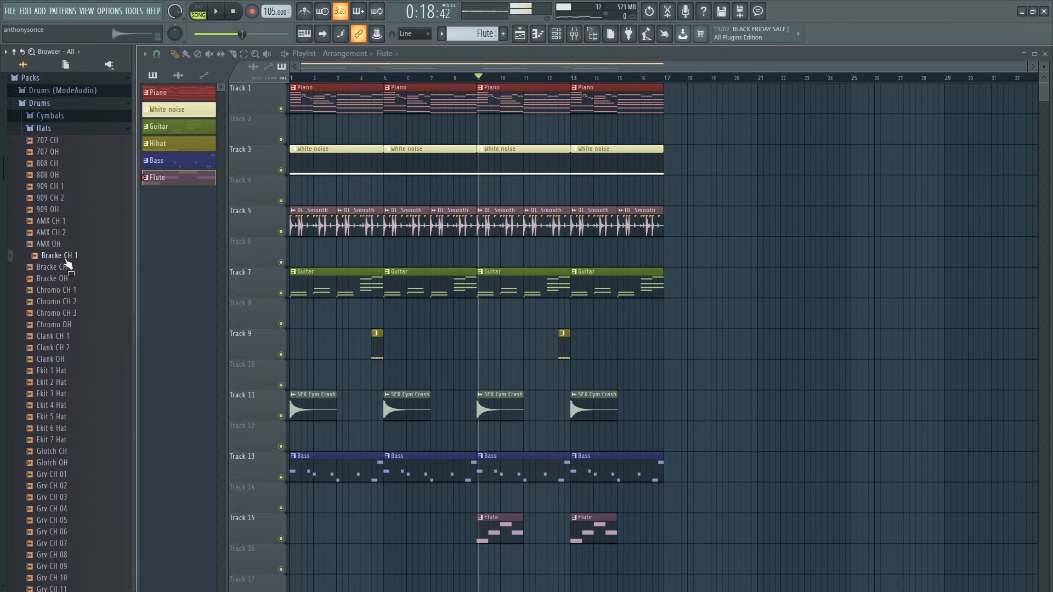
click(68, 279)
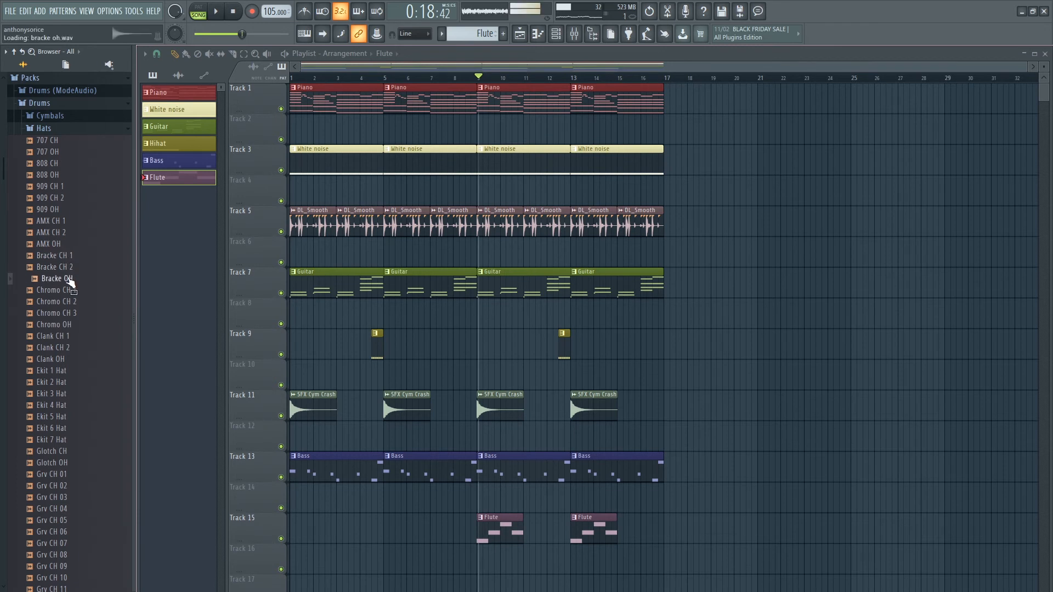
Place the Bracke OH sample on Track 16 as a single clip starting at bar 11, right after the first flute clip.
drag(70, 283, 524, 542)
click(514, 516)
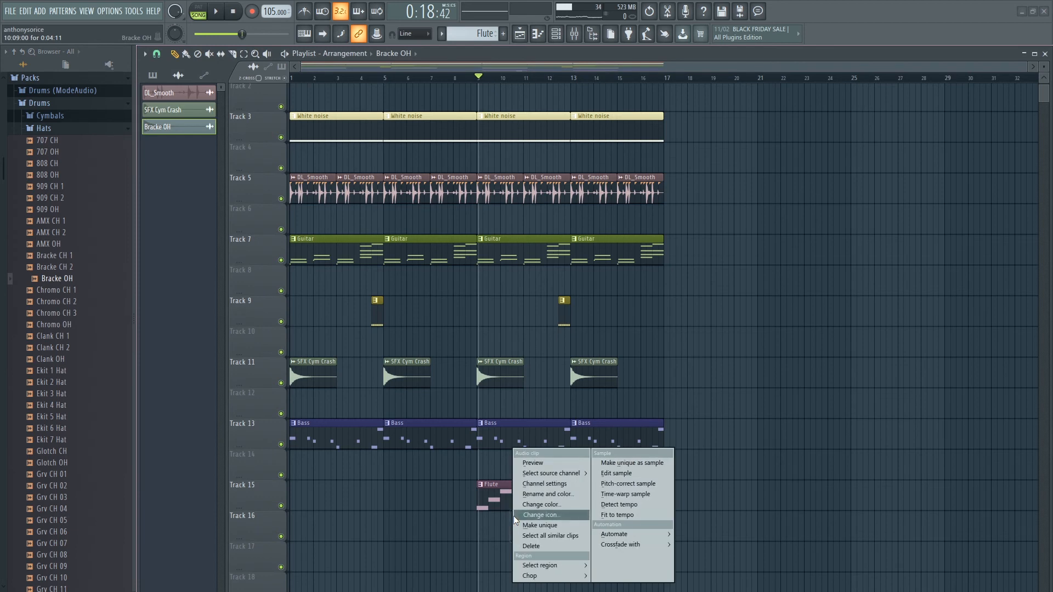
click(399, 530)
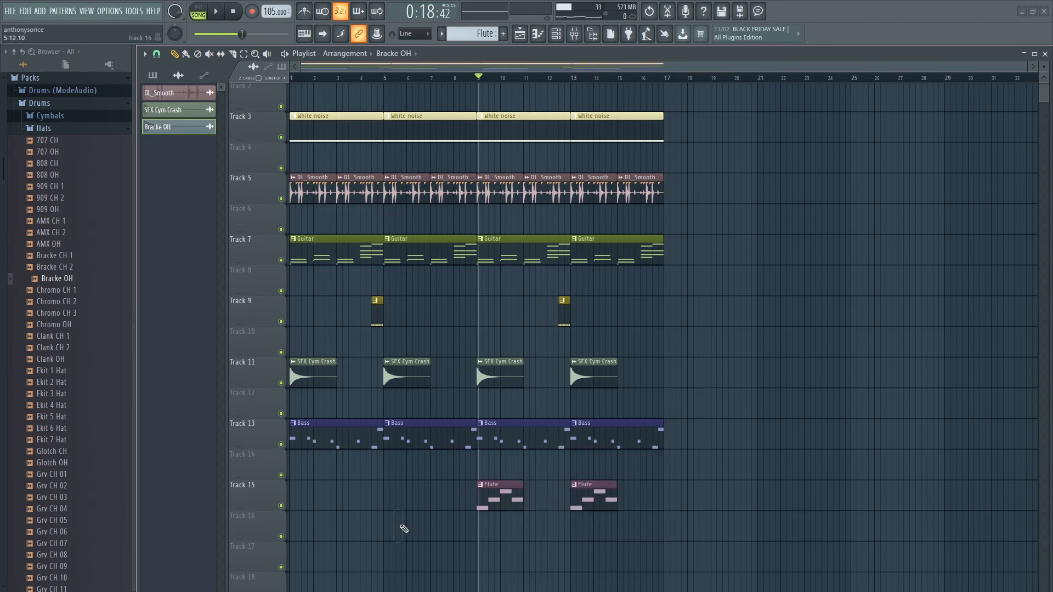
drag(397, 525, 509, 531)
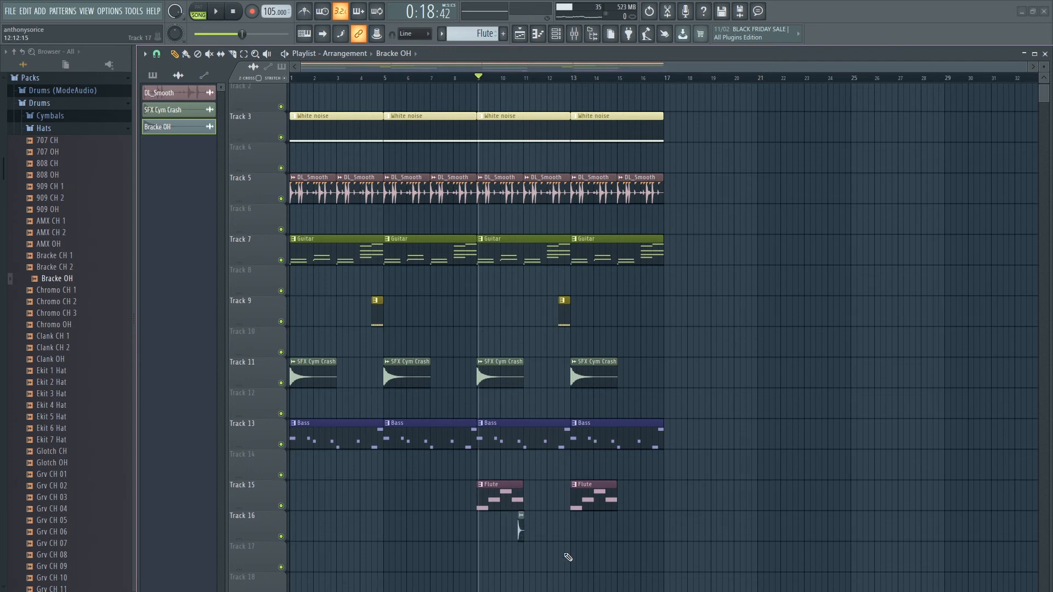
scroll(501, 528, up, 4)
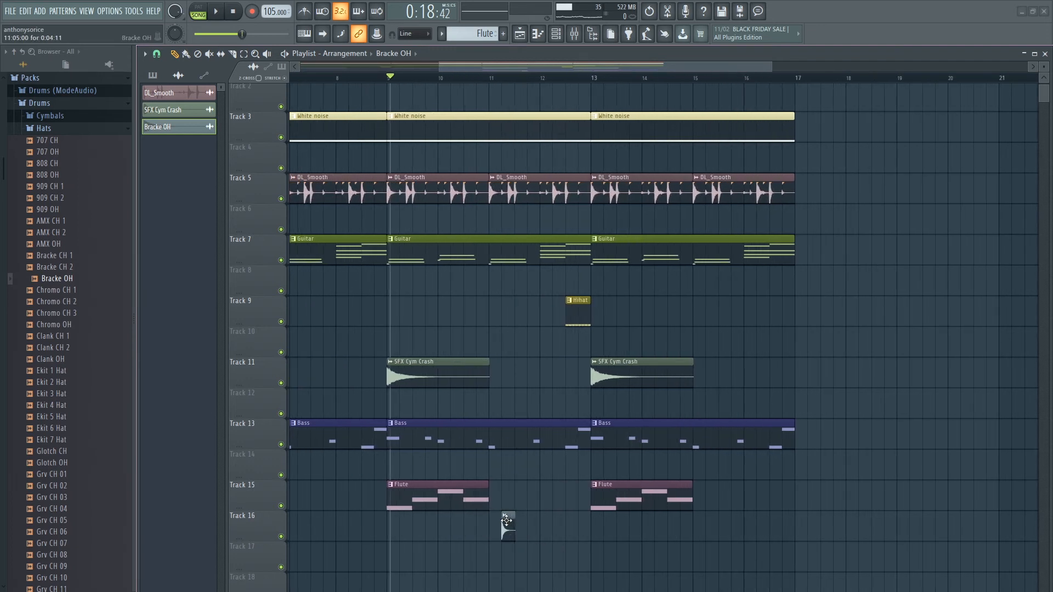
Play the song and set the cymbal mixer track's volume to about 10%.
key(F6)
key(F6)
key(F6)
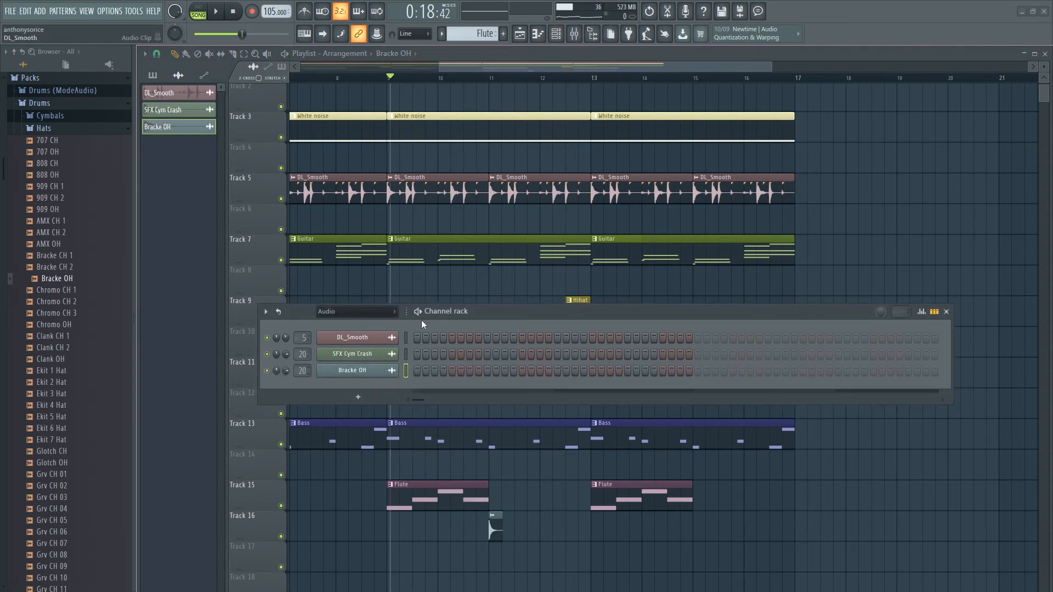
key(space)
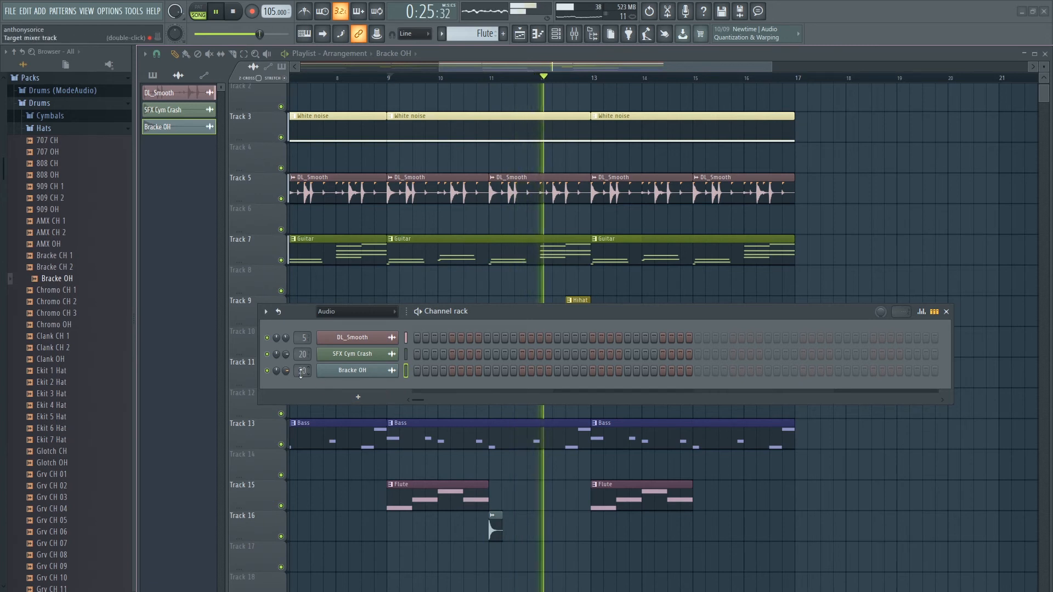
key(F9)
drag(683, 434, 683, 432)
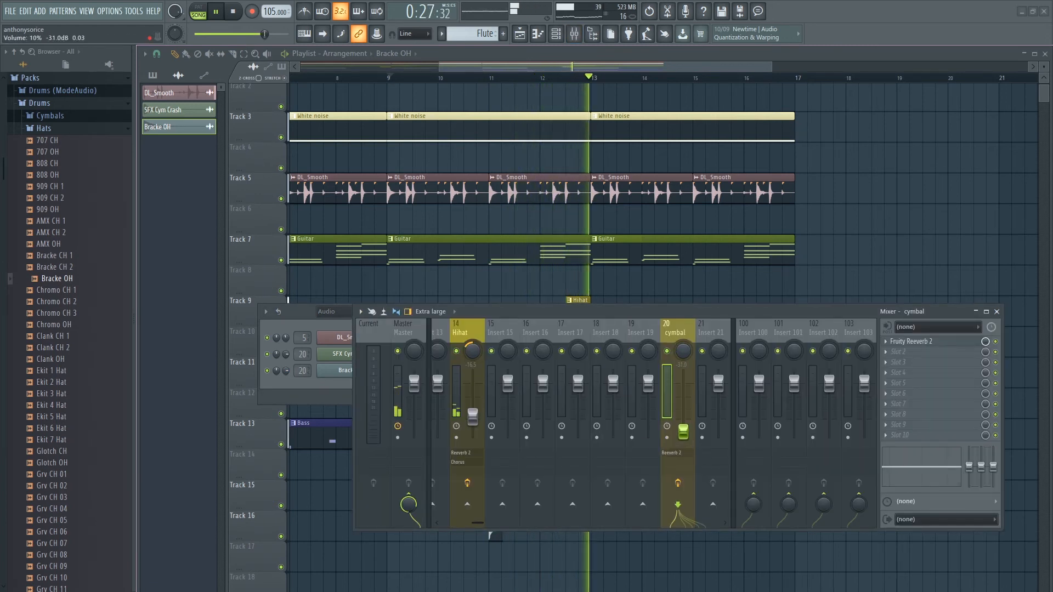
key(F9)
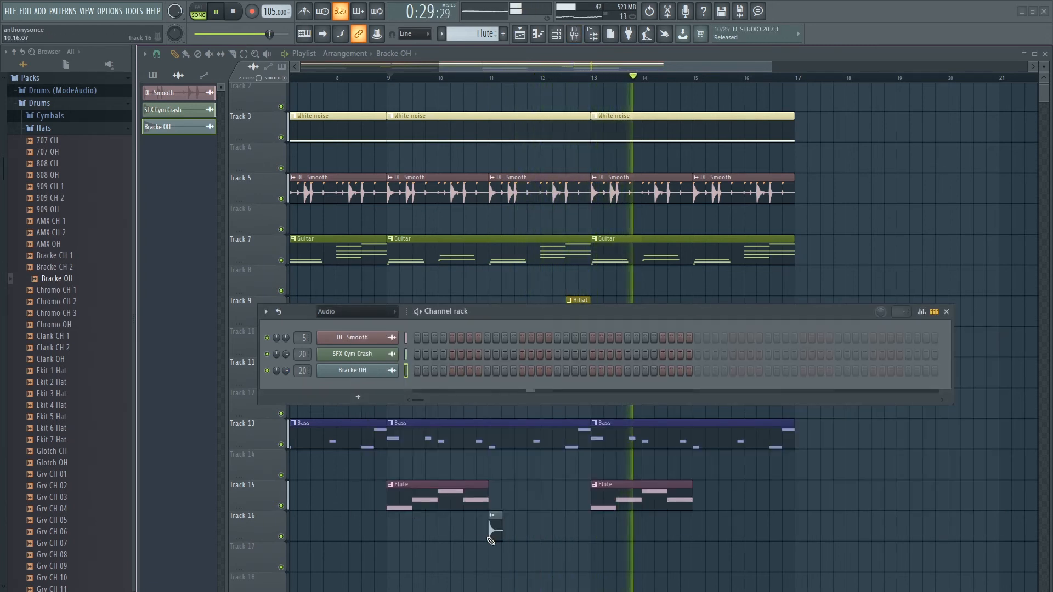
Add a second Bracke OH clip at bar 15 on Track 16, and set the cymbal mixer track's volume to about 13% during playback.
drag(634, 534, 700, 533)
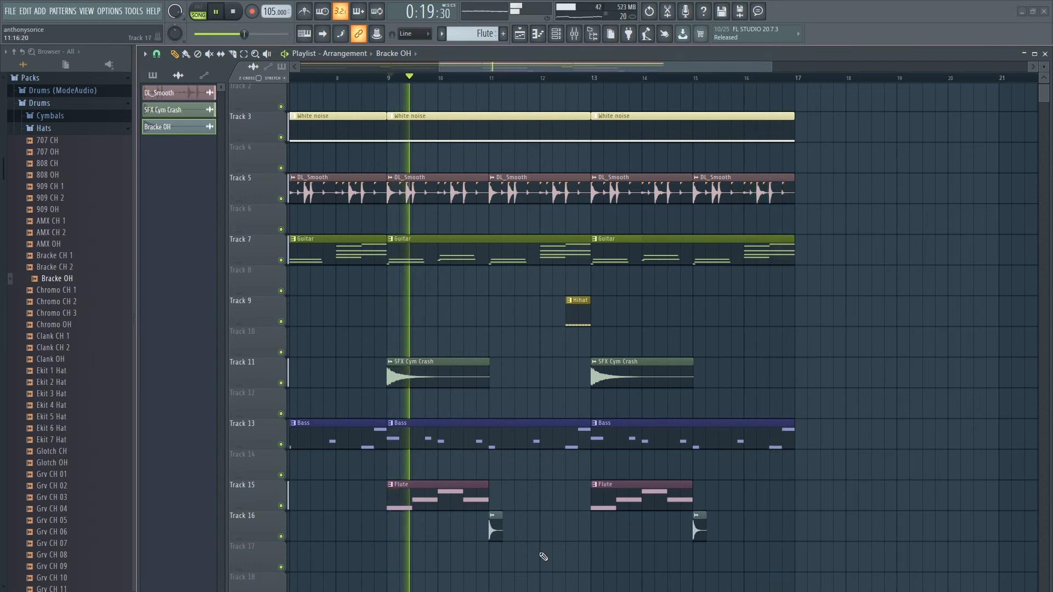
key(F9)
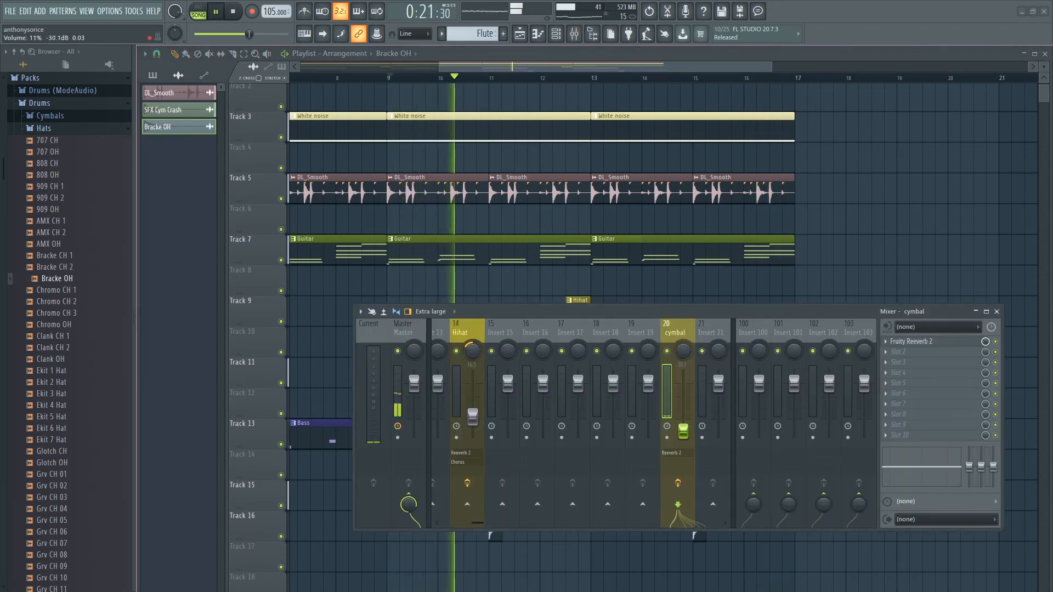
drag(683, 432, 685, 433)
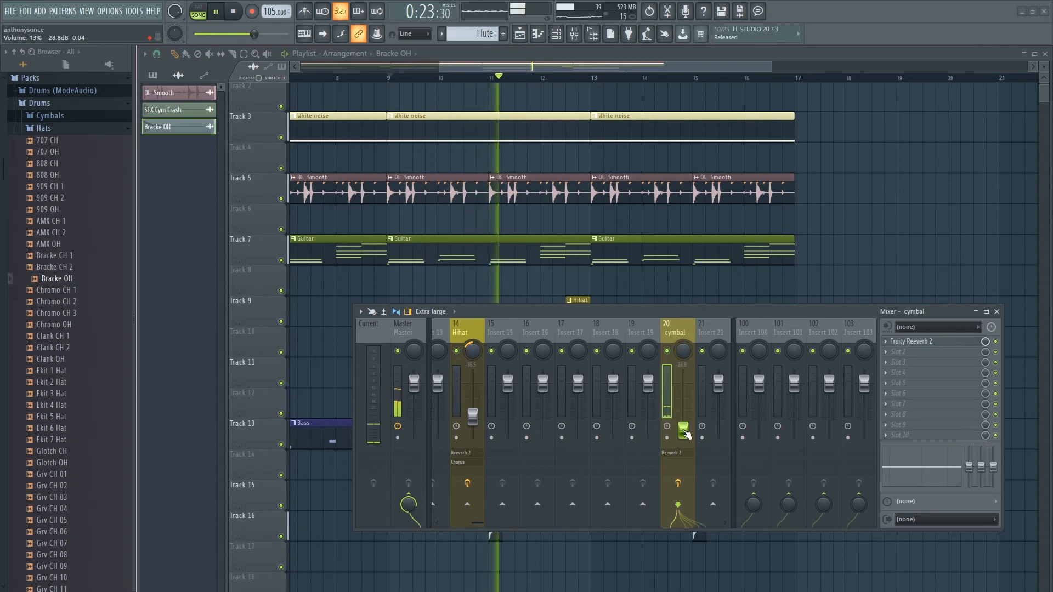
click(997, 312)
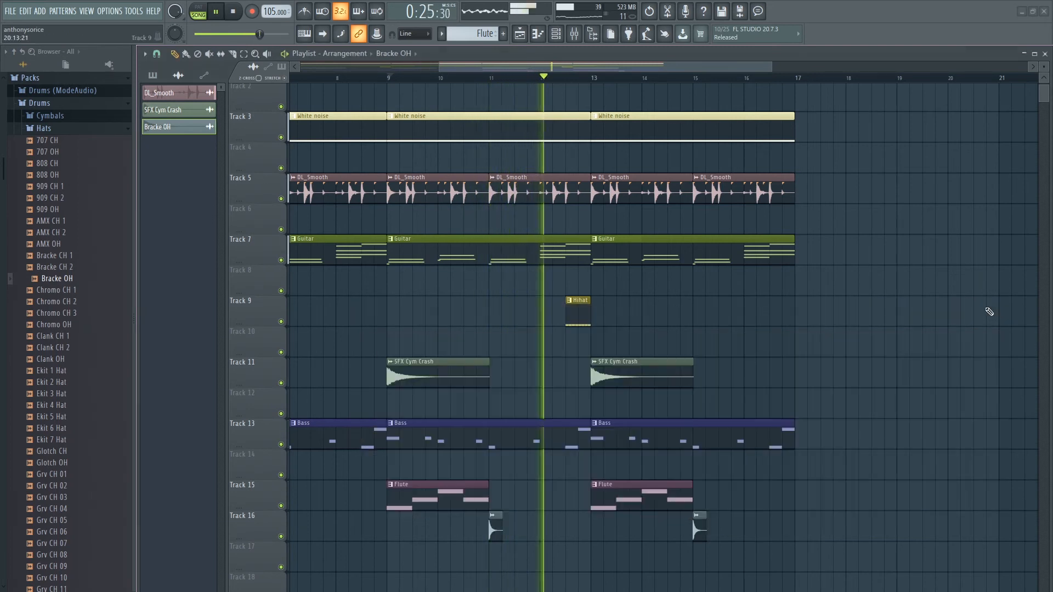
scroll(827, 288, up, 1)
scroll(828, 289, down, 2)
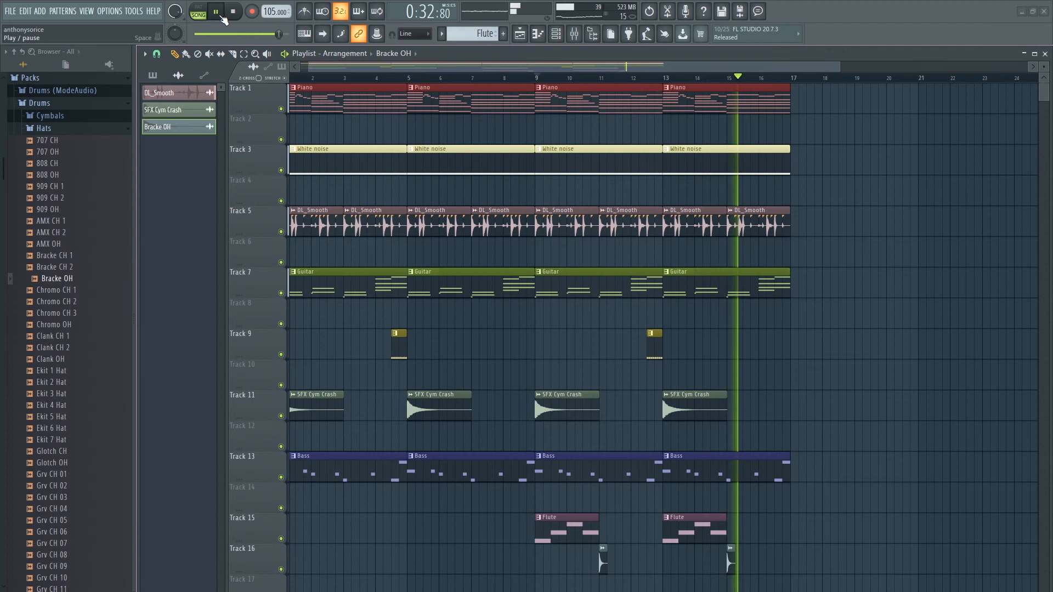
key(space)
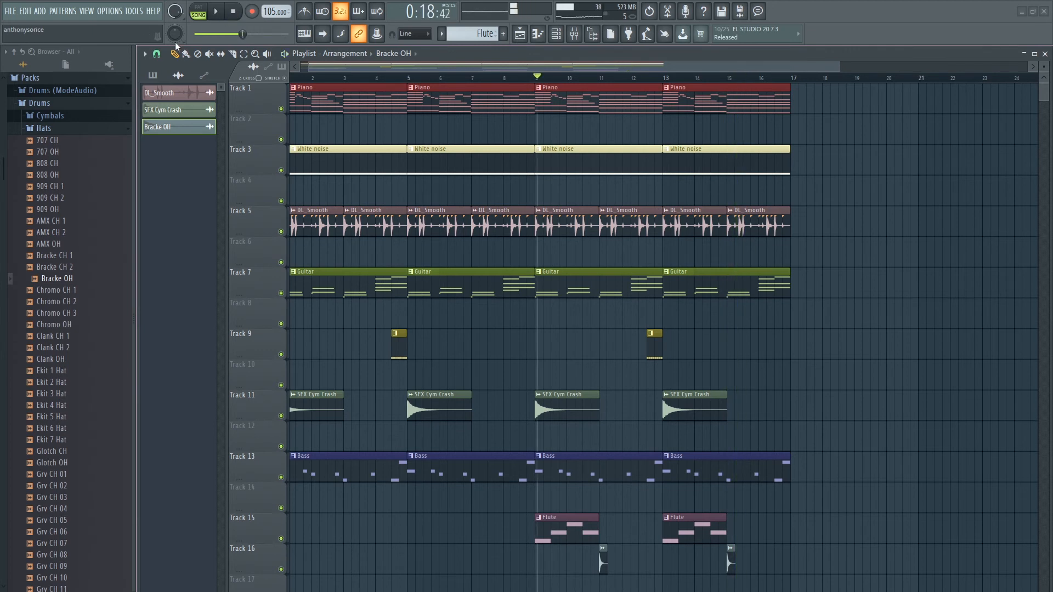
Collapse the Hats and Instruments folders in the sample browser.
click(74, 131)
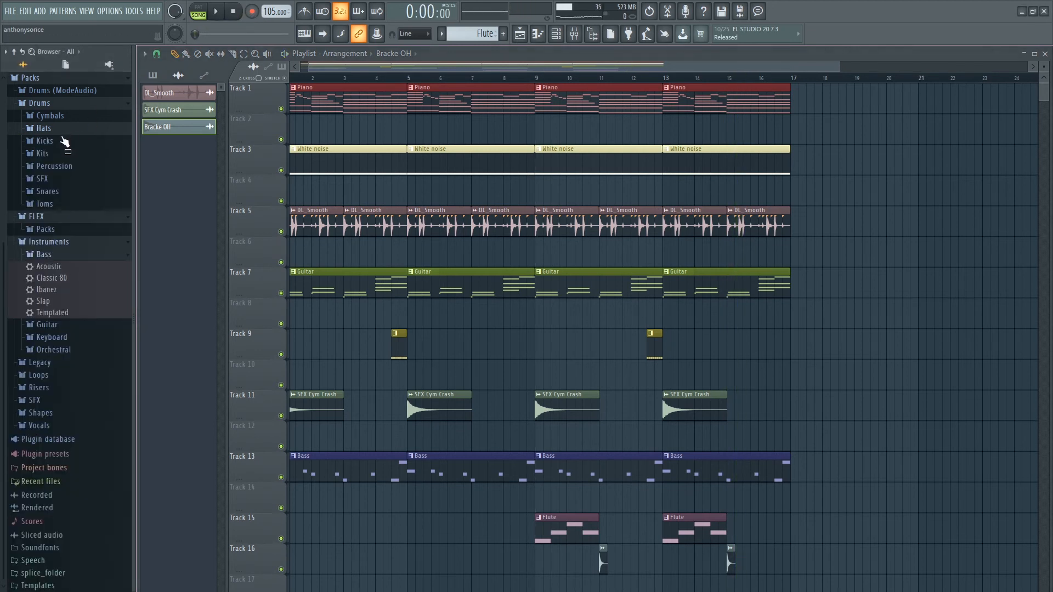
scroll(69, 219, up, 3)
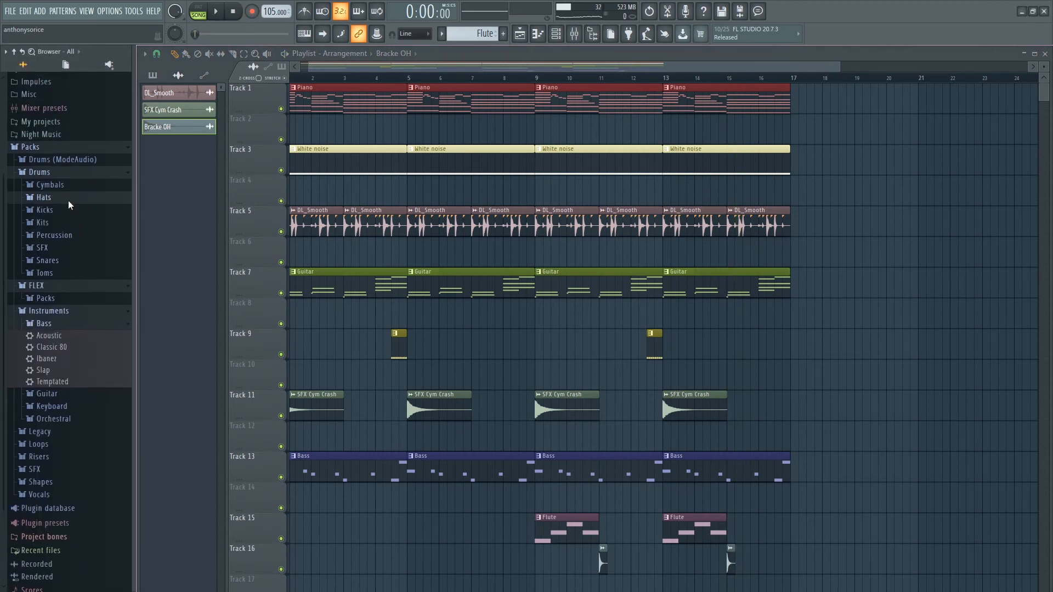
scroll(68, 214, down, 3)
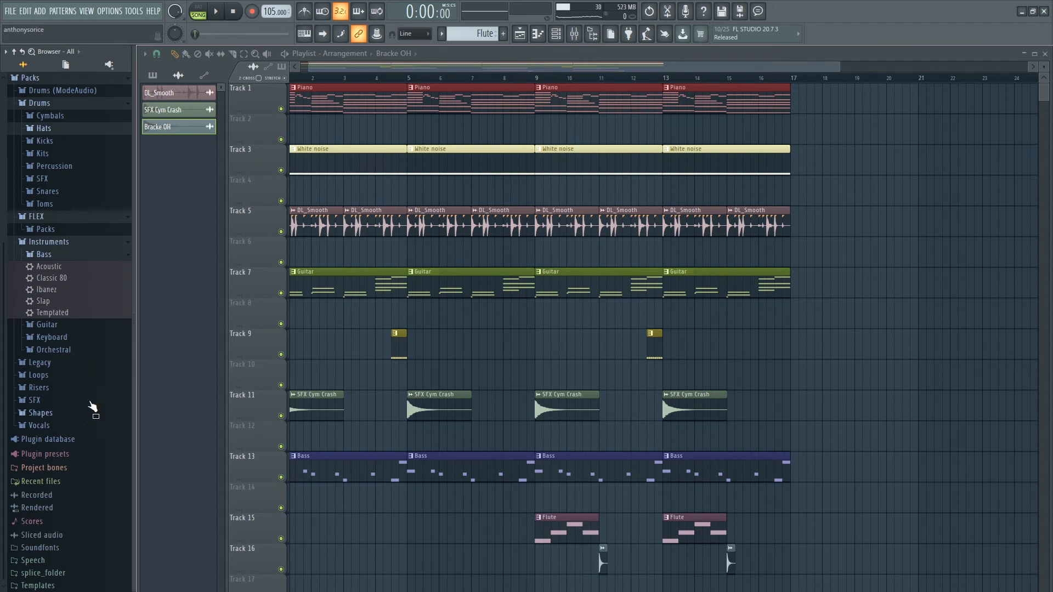
scroll(60, 347, up, 3)
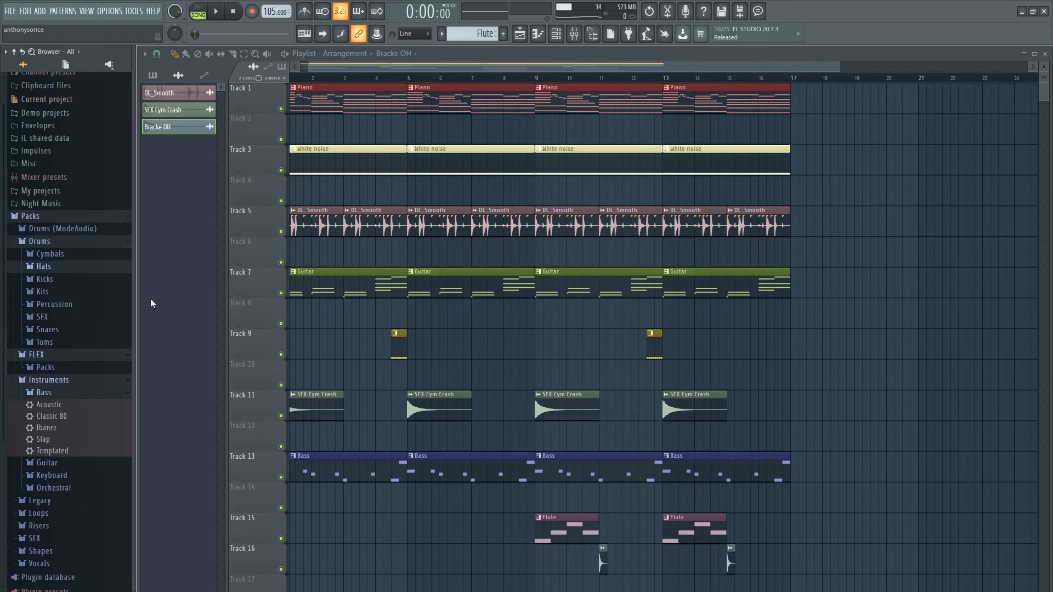
click(72, 355)
click(65, 354)
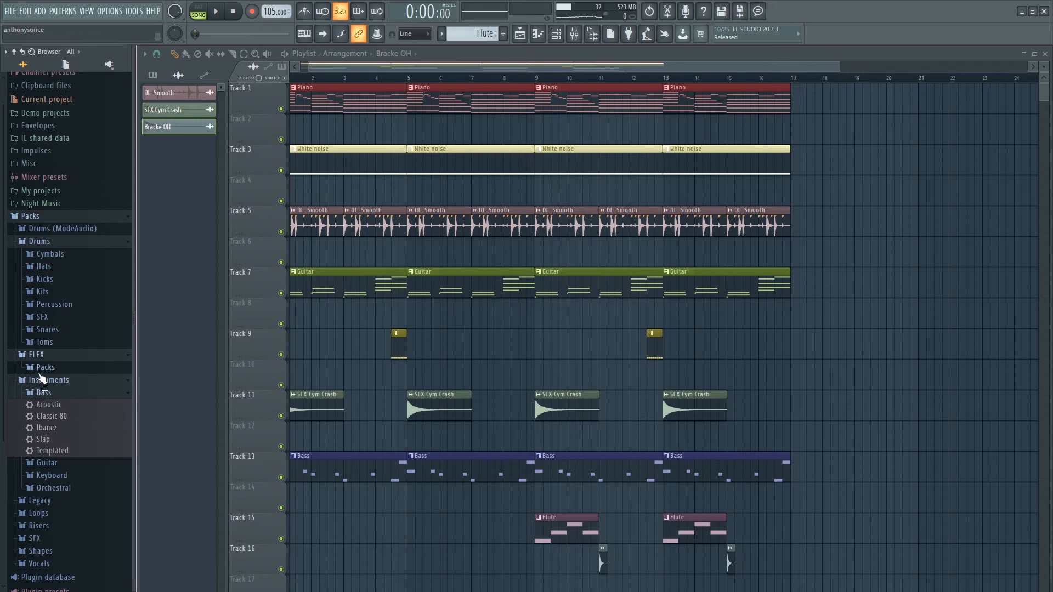
click(43, 380)
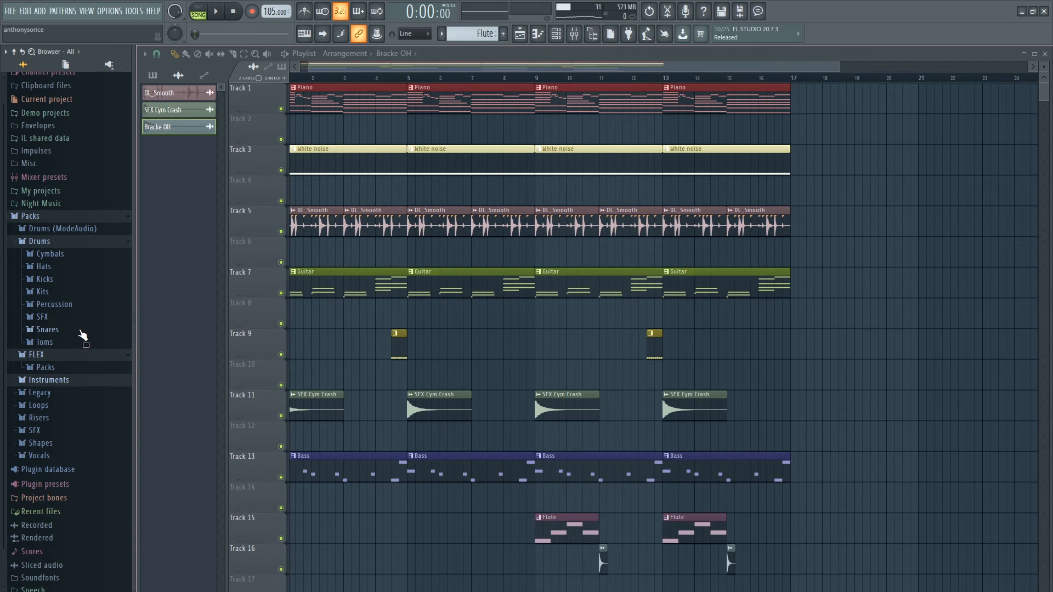
Open the Vocals sample folder and audition several vocal samples against the playing song, ending on the Falling sample.
click(62, 456)
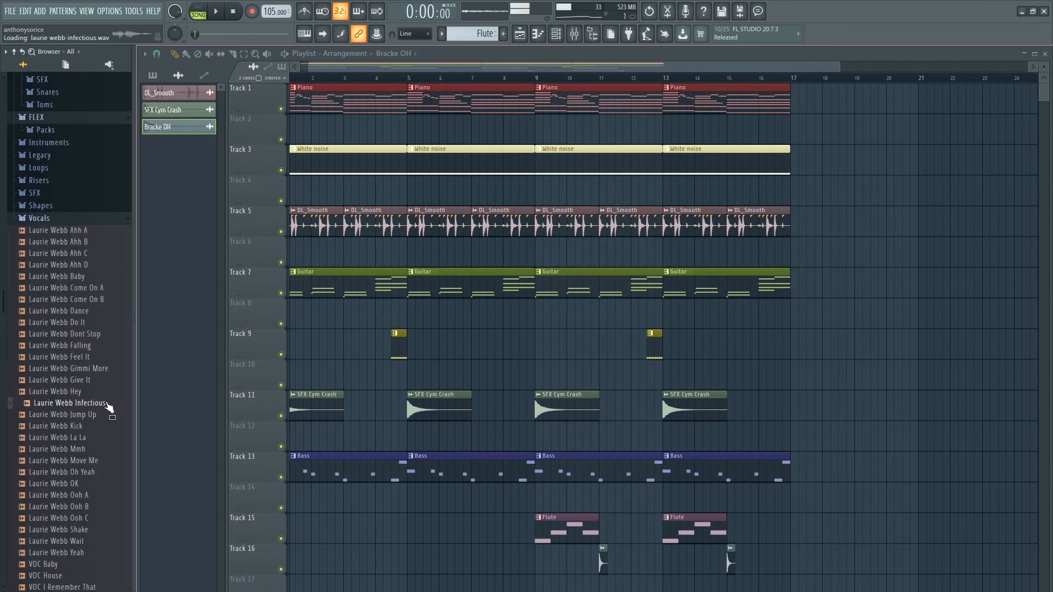
click(95, 334)
click(72, 427)
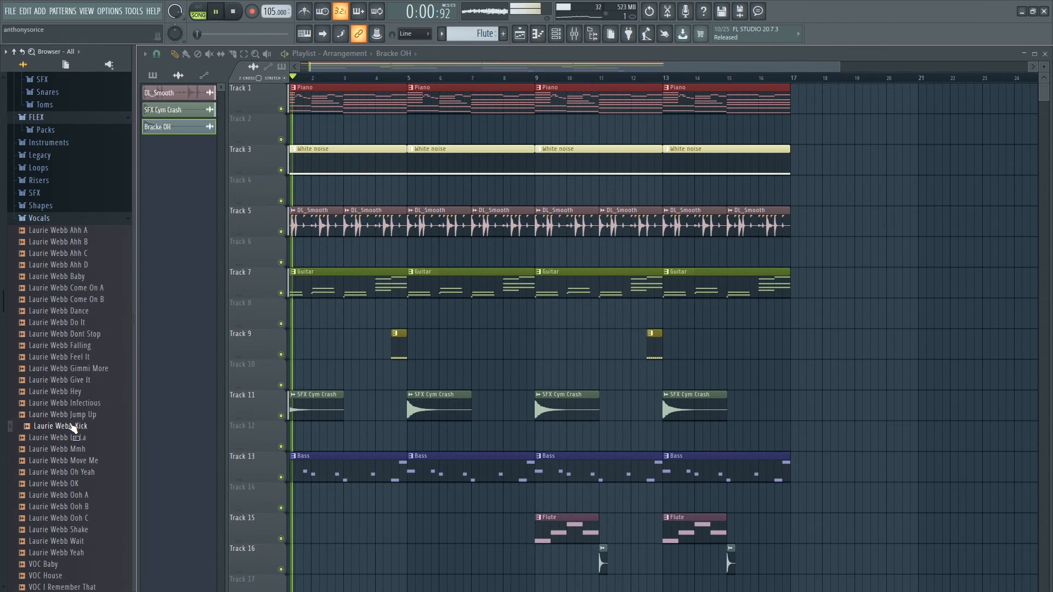
click(70, 461)
click(71, 496)
click(72, 380)
click(83, 347)
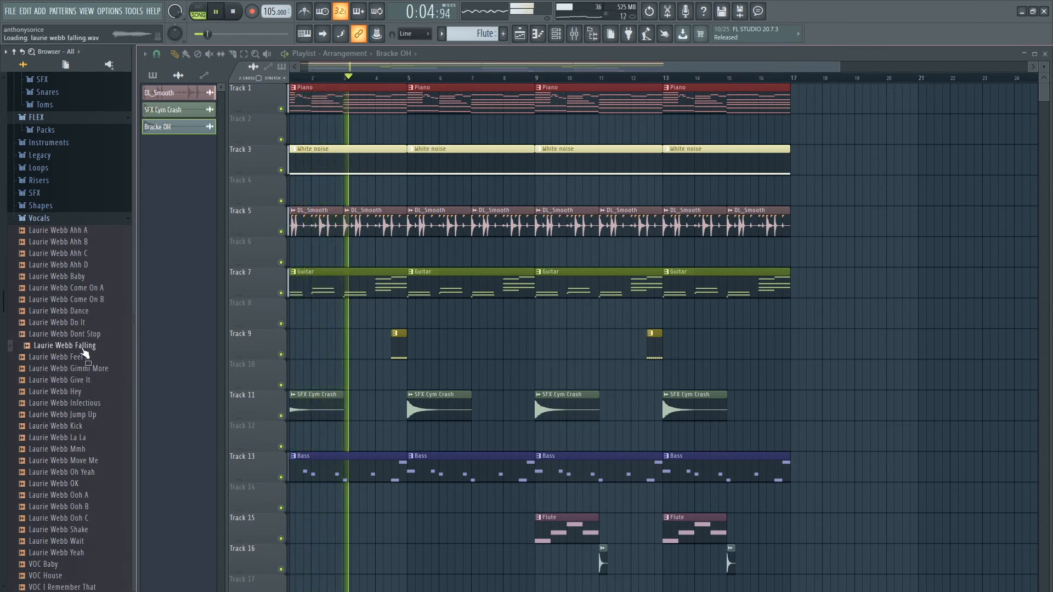
click(234, 12)
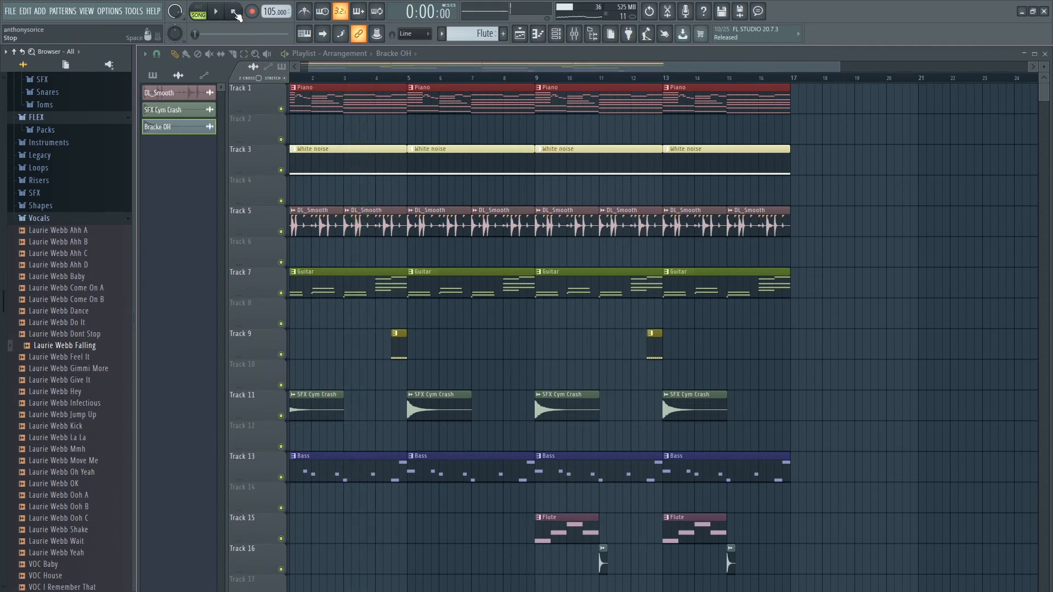
Show all channels in the channel rack and add the Falling vocal sample as a new channel below Bracke OH.
key(F6)
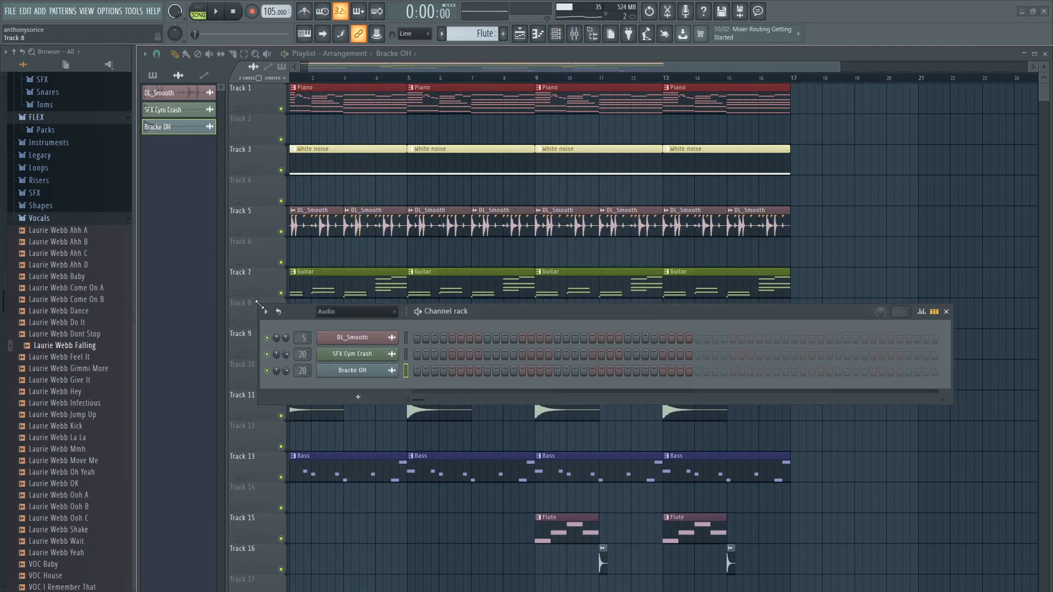
click(344, 324)
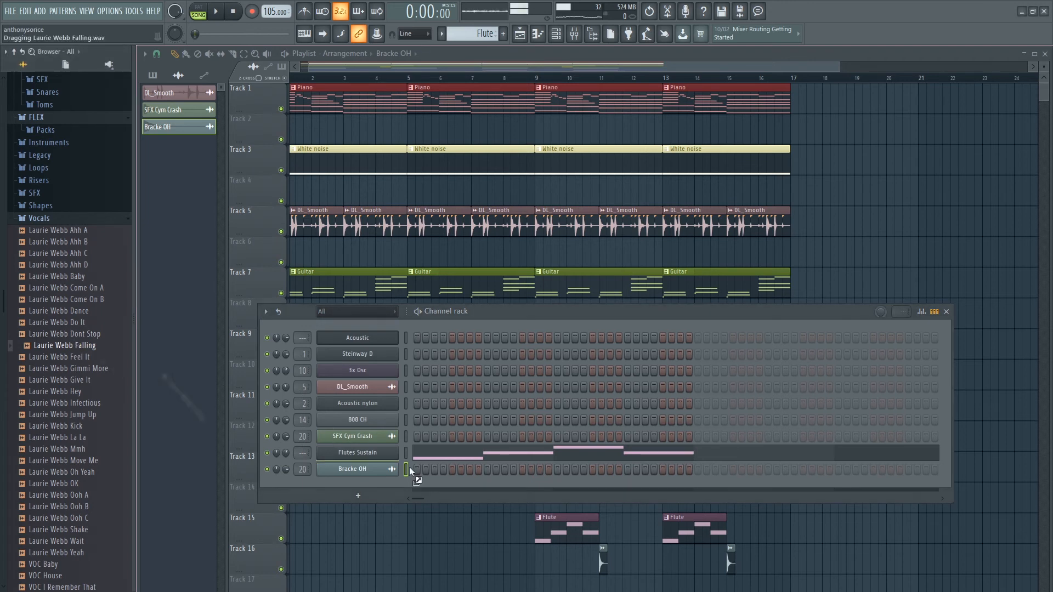
drag(367, 486, 365, 487)
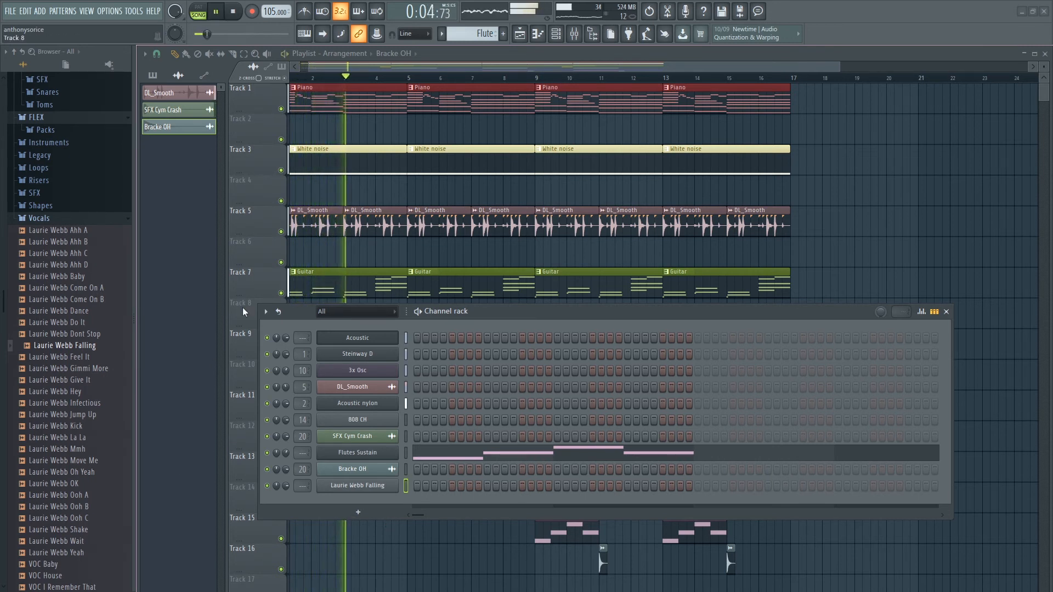
Add a half-bar A4 note at the start of the Falling vocal channel's piano roll in the Flute pattern.
right_click(392, 492)
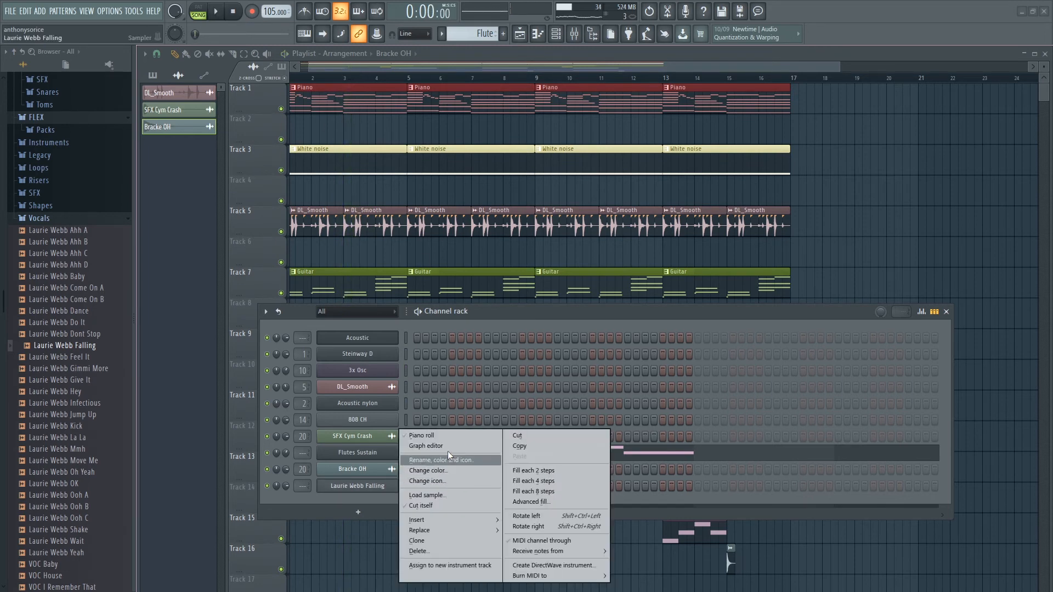
click(446, 436)
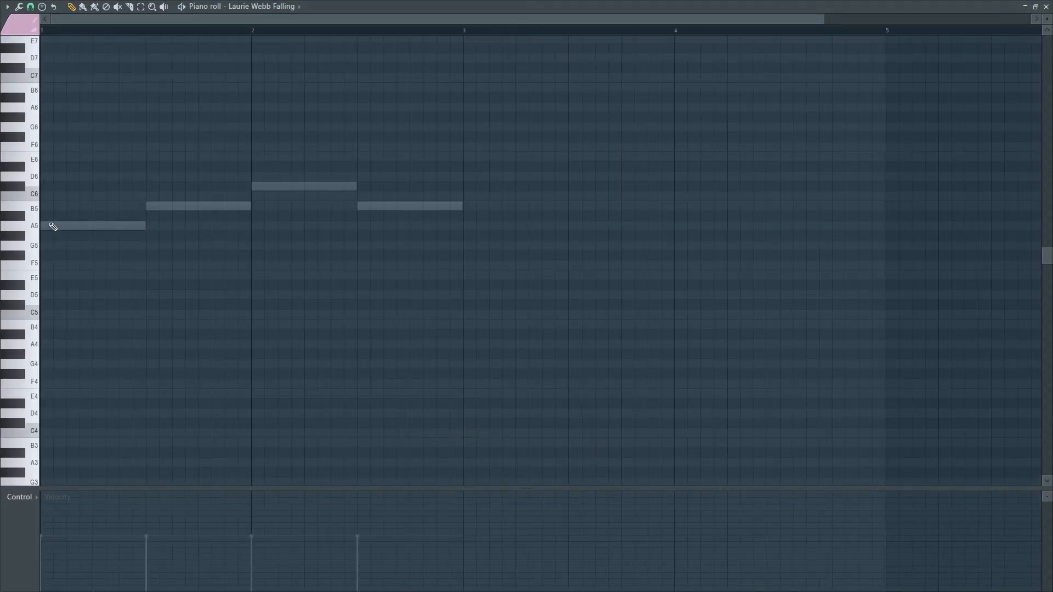
scroll(86, 329, down, 1)
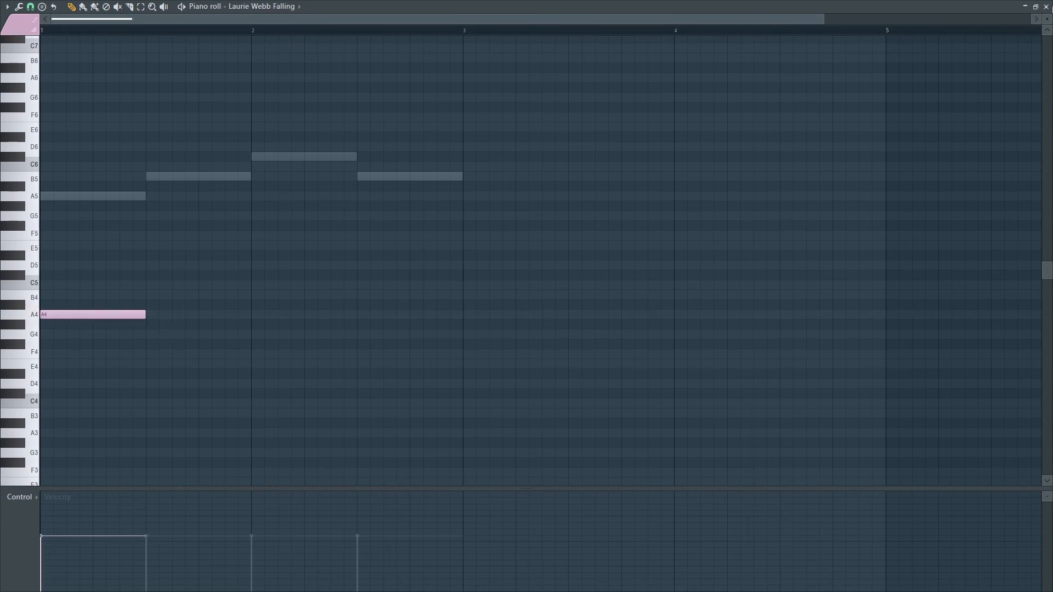
click(1046, 7)
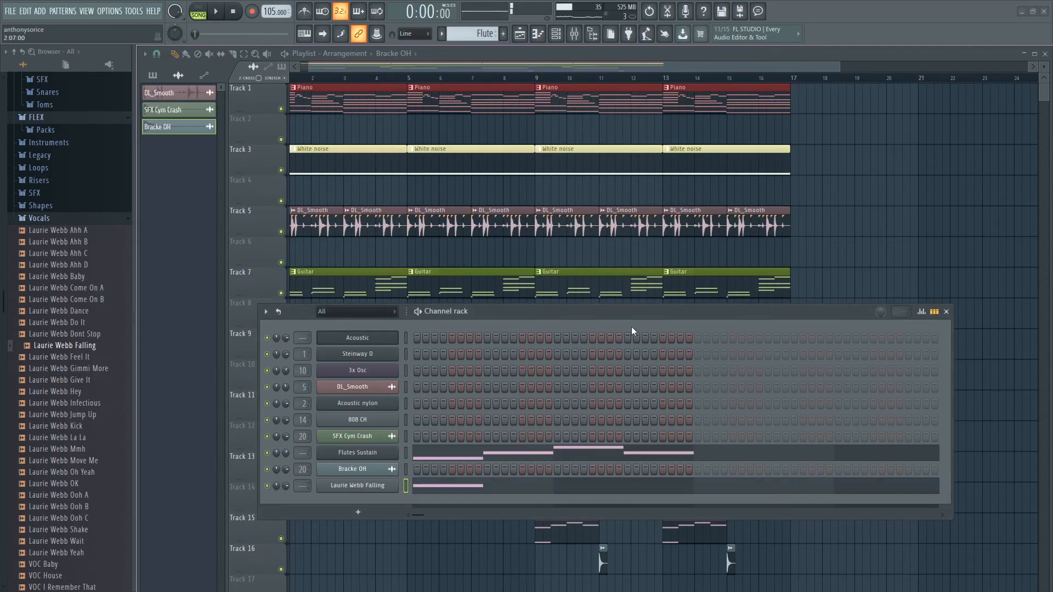
Cut the A4 vocal note out of the Flute pattern's piano roll.
right_click(380, 487)
click(457, 438)
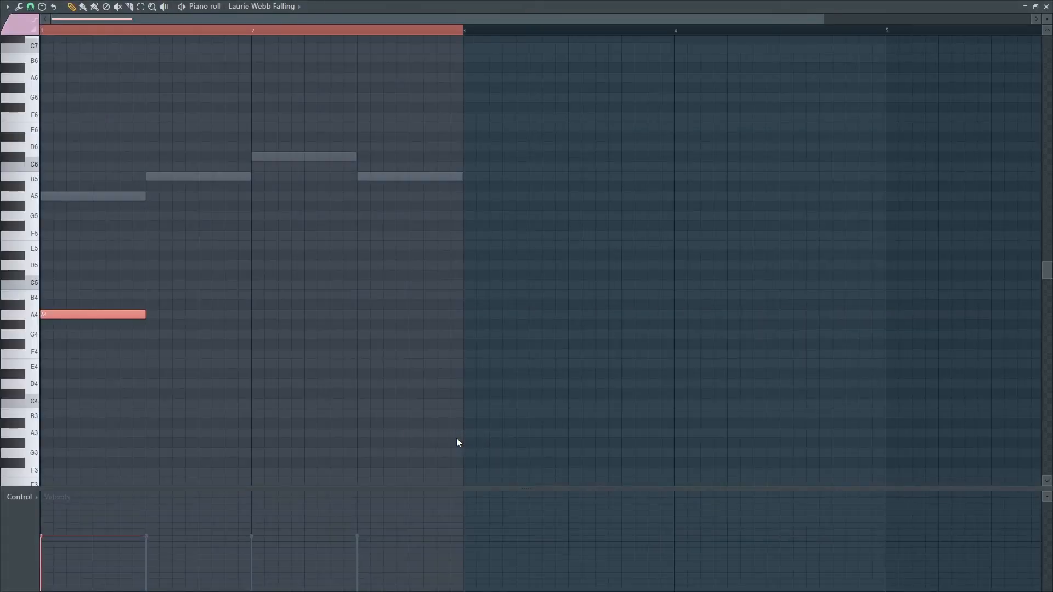
click(1046, 7)
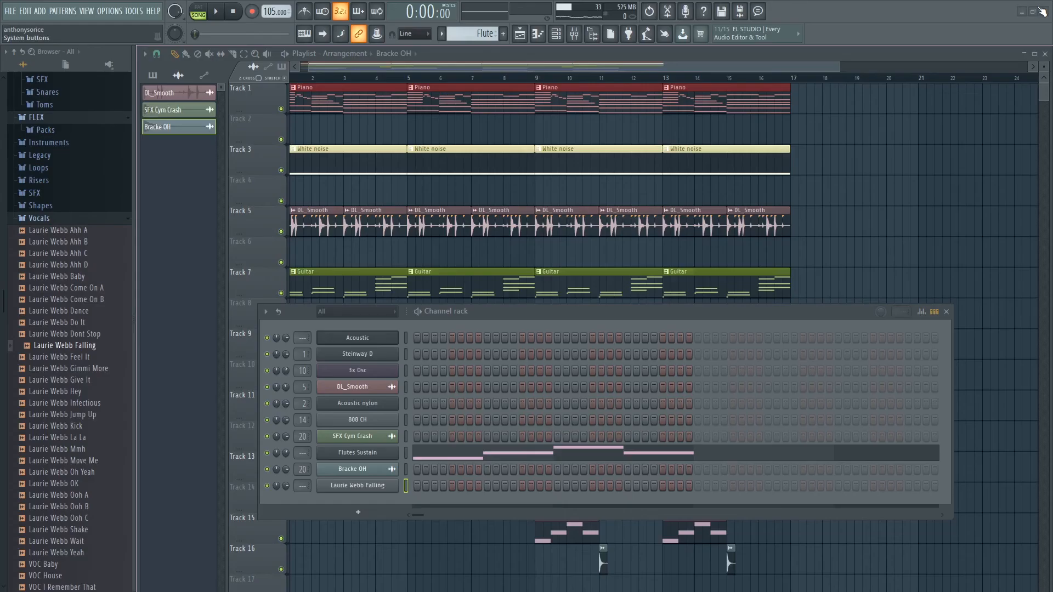
Create a new pattern and paste the A4 note at the start of the Falling vocal channel's piano roll.
click(503, 34)
click(516, 47)
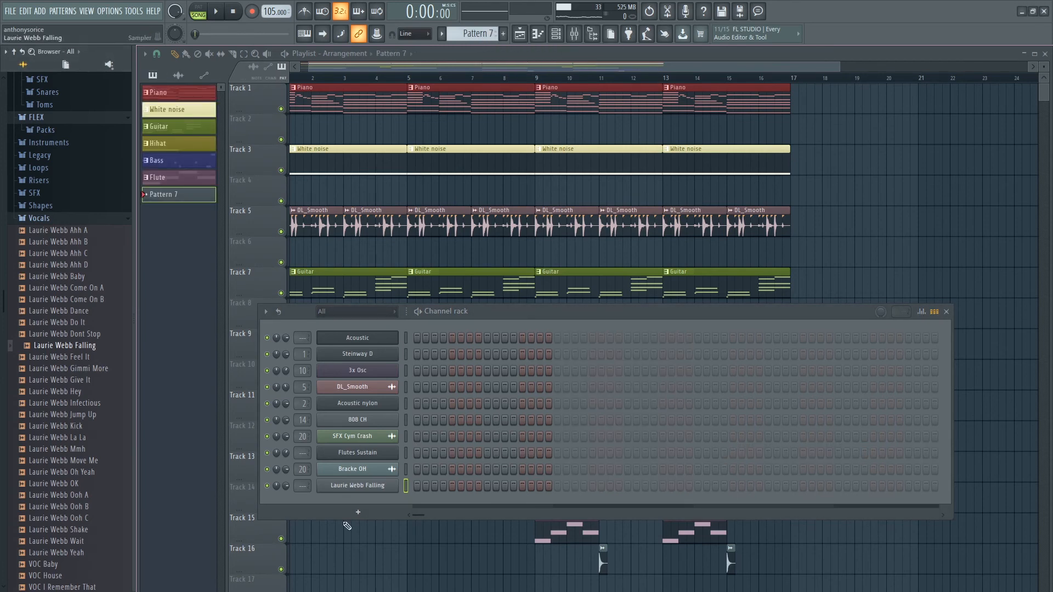
right_click(384, 488)
click(423, 435)
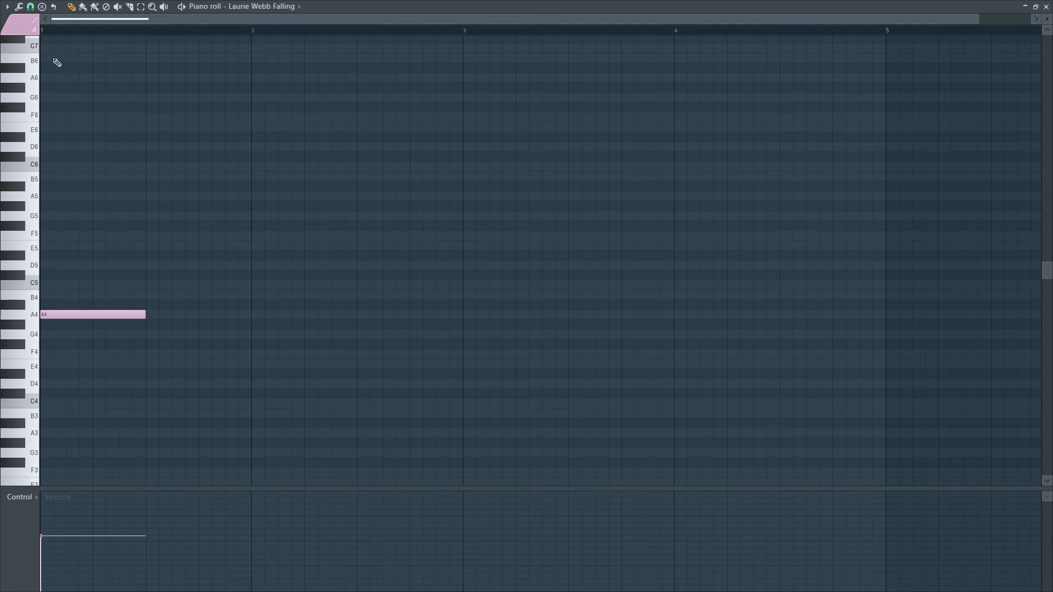
click(1046, 6)
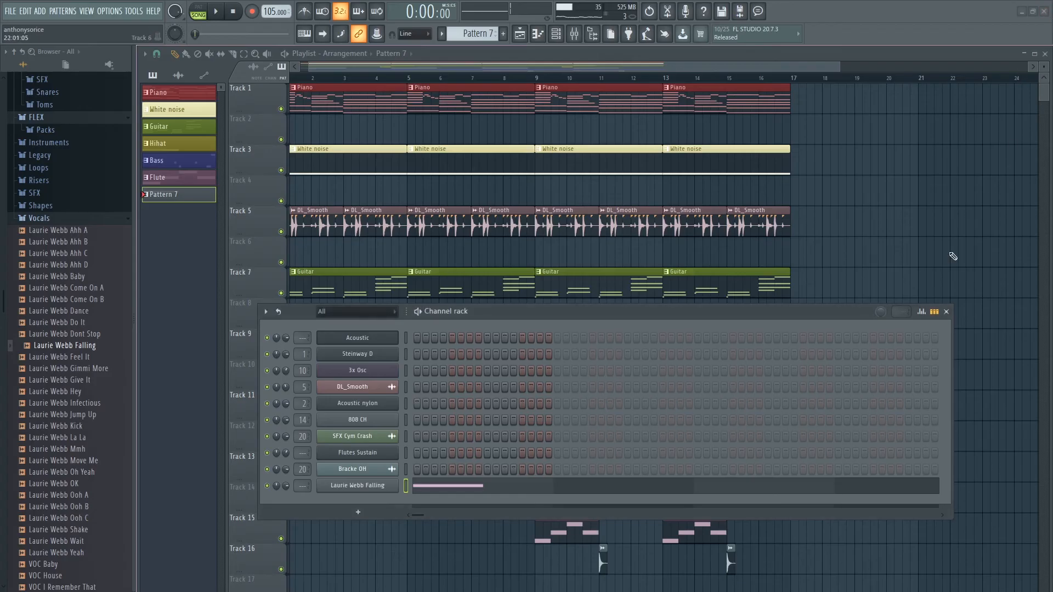
Place a half-bar Pattern 7 clip in the middle of bar 11 on Track 17, after the first open-hat clip.
click(946, 312)
scroll(602, 504, down, 4)
scroll(598, 494, up, 3)
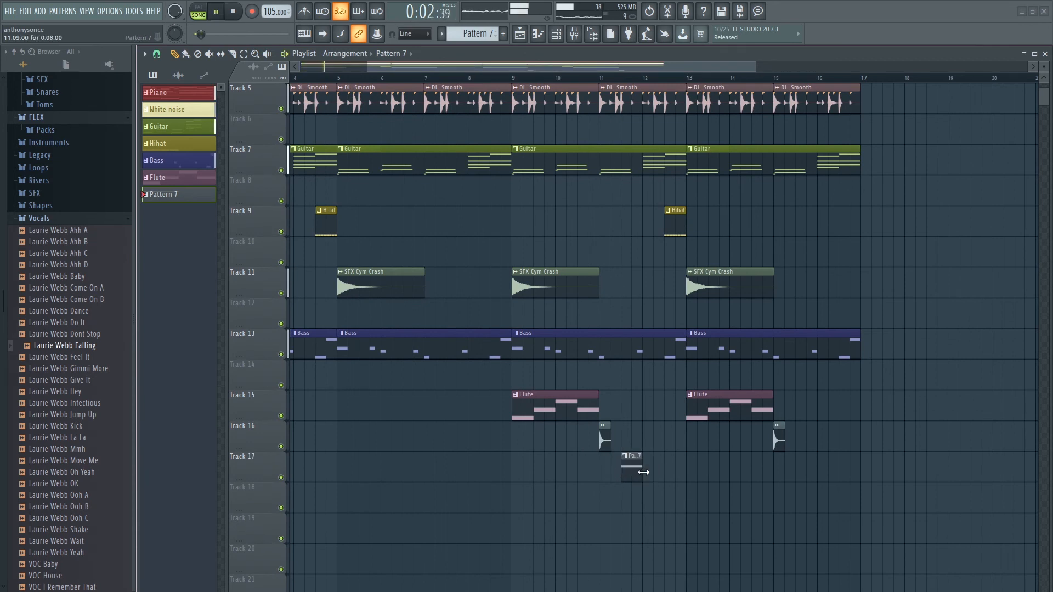
Play from bar 9, route the Falling vocal channel to mixer track 15, and lower that mixer track's volume.
click(512, 78)
key(F6)
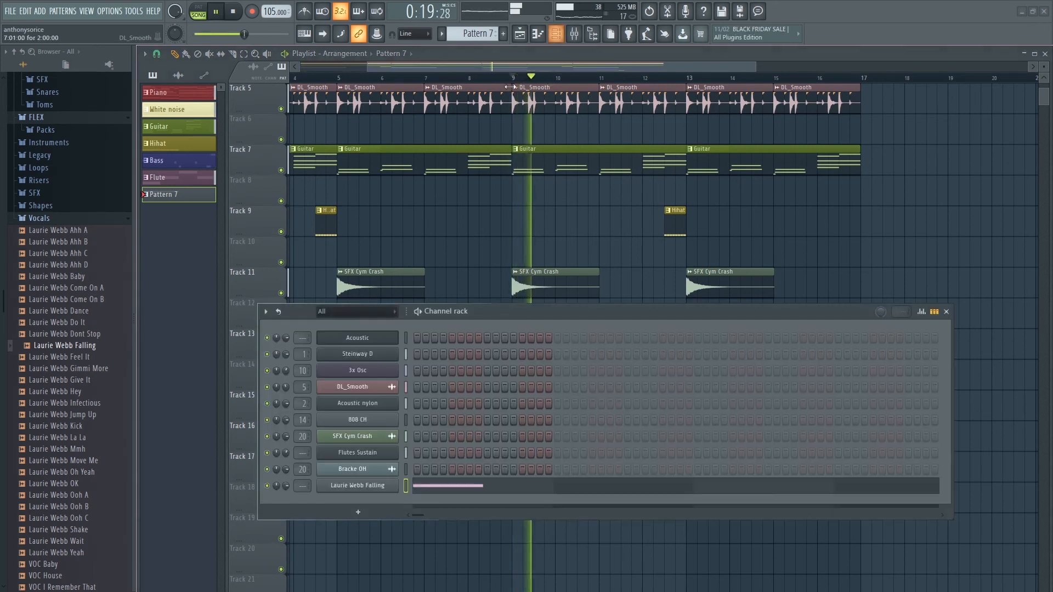
drag(302, 486, 303, 451)
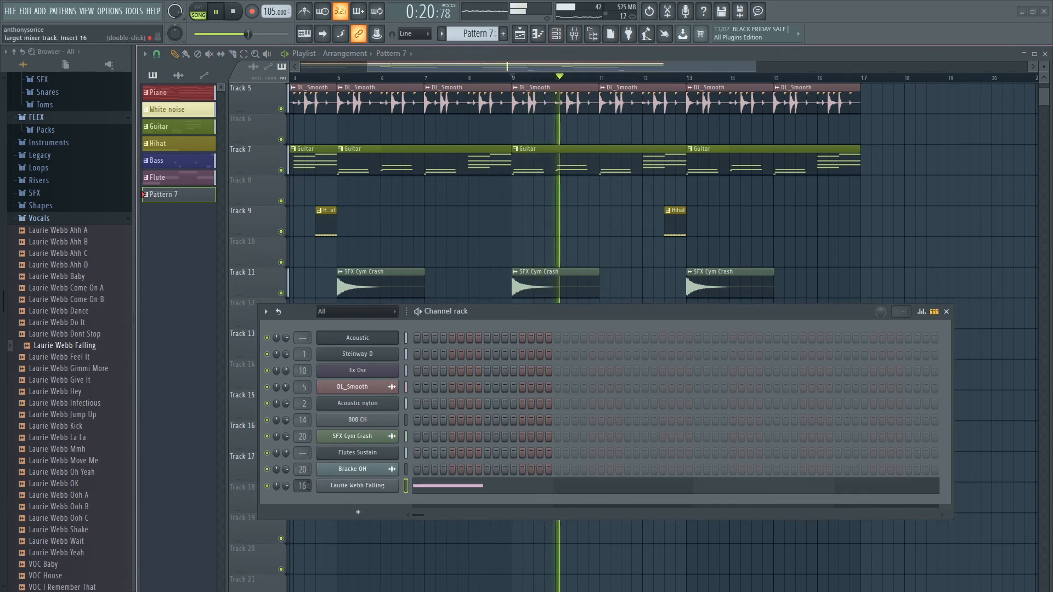
double_click(304, 486)
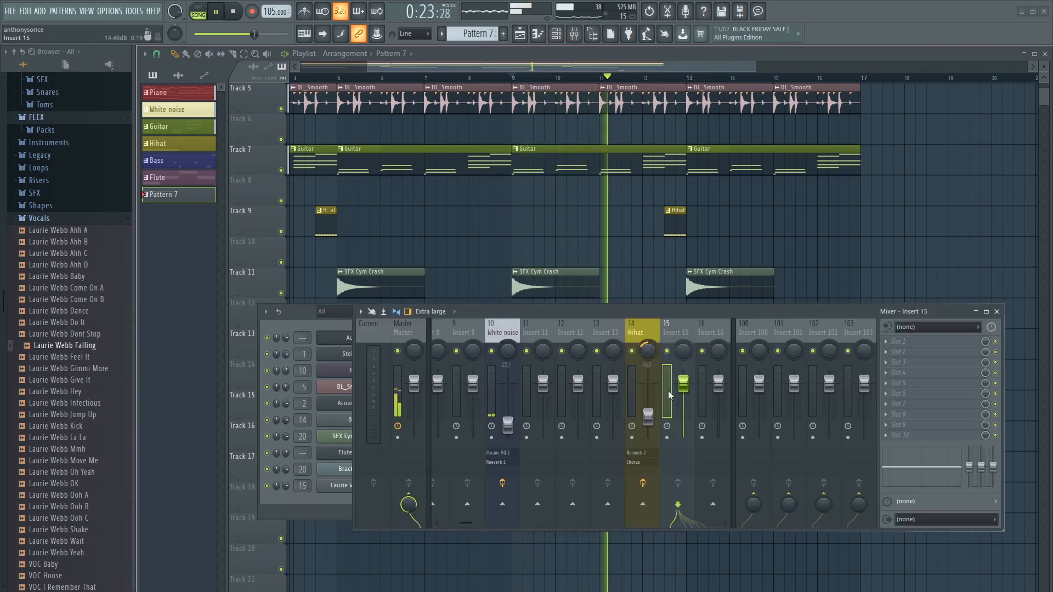
drag(684, 388, 684, 406)
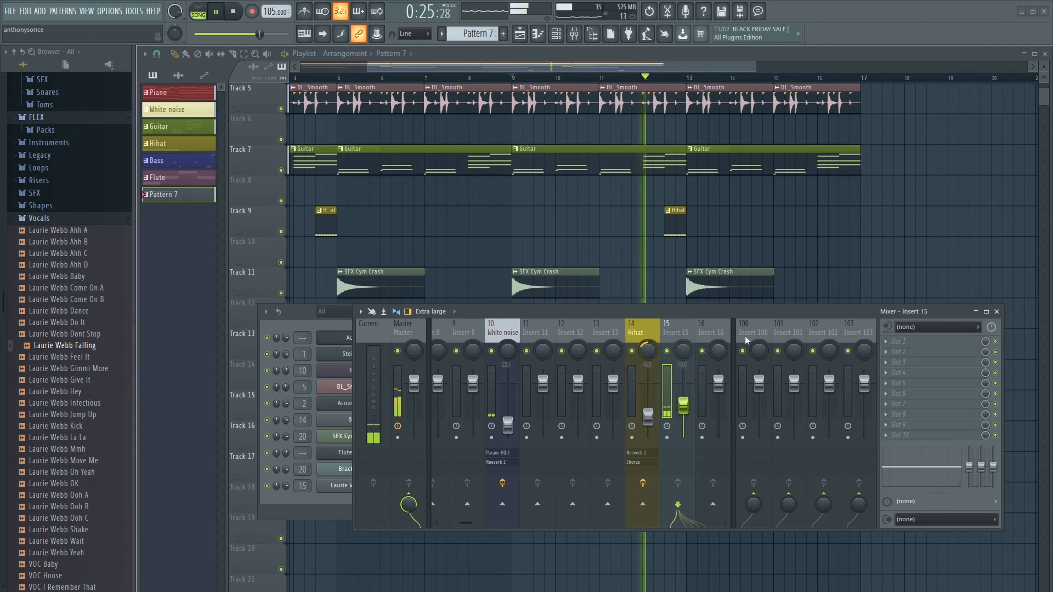
Insert Fruity Parametric EQ 2 in Insert 15's first effect slot, cutting the highs with band 7 and boosting band 4 slightly.
click(900, 341)
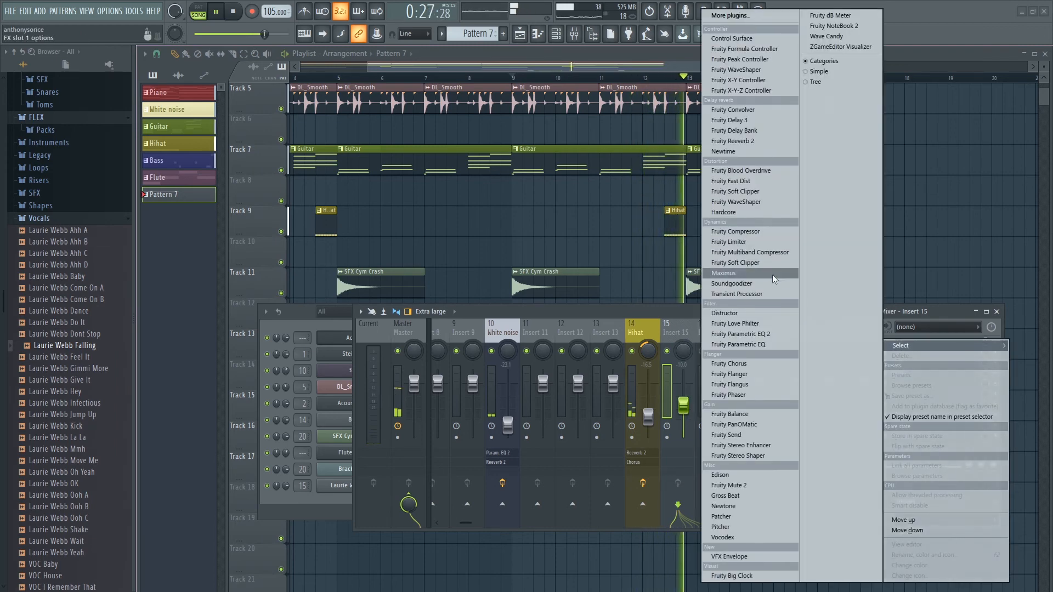
click(738, 334)
key(space)
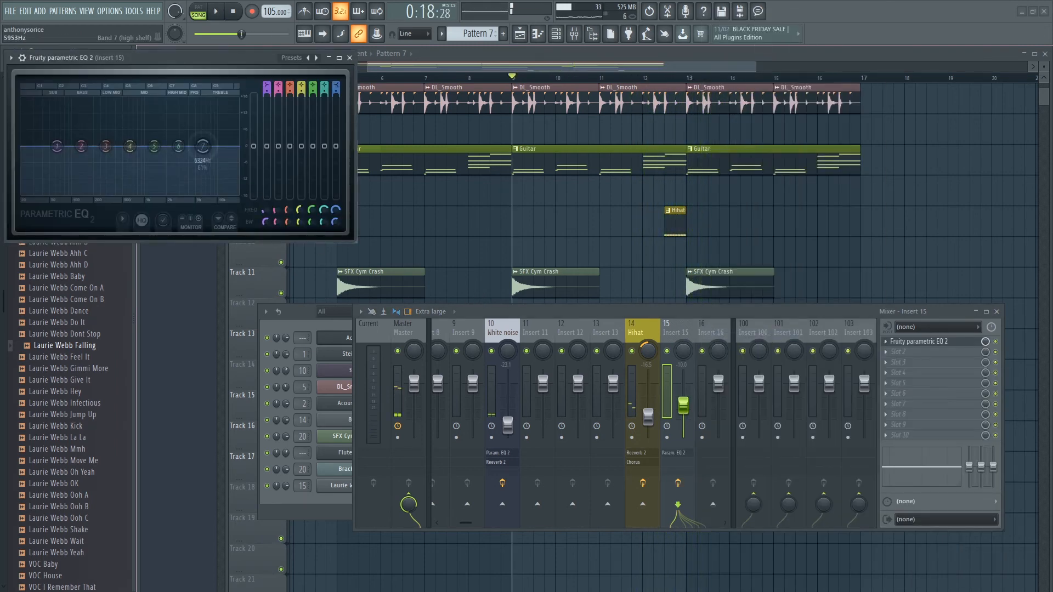
key(space)
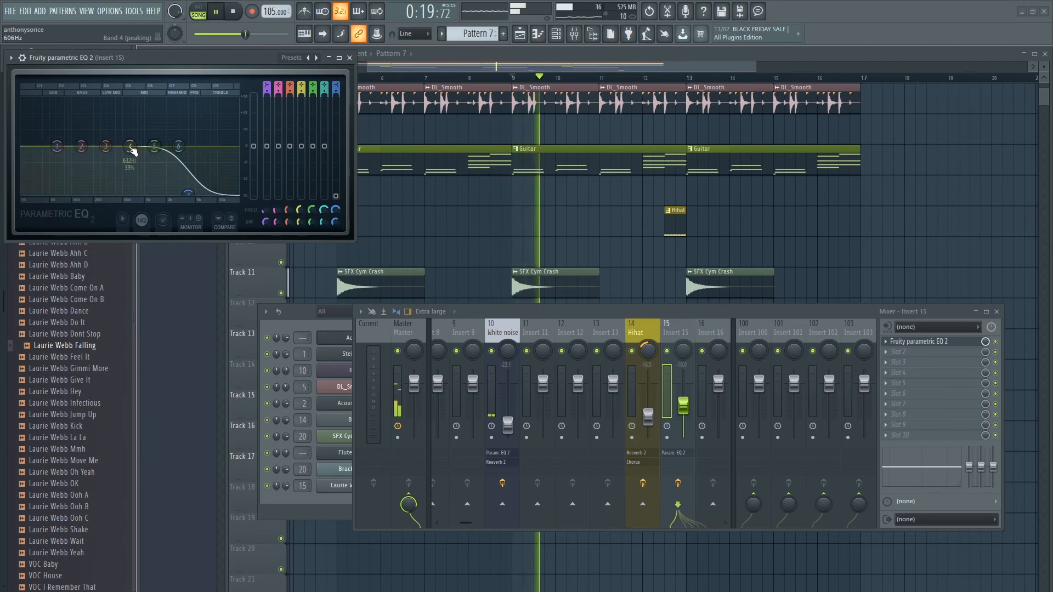
drag(132, 151, 132, 138)
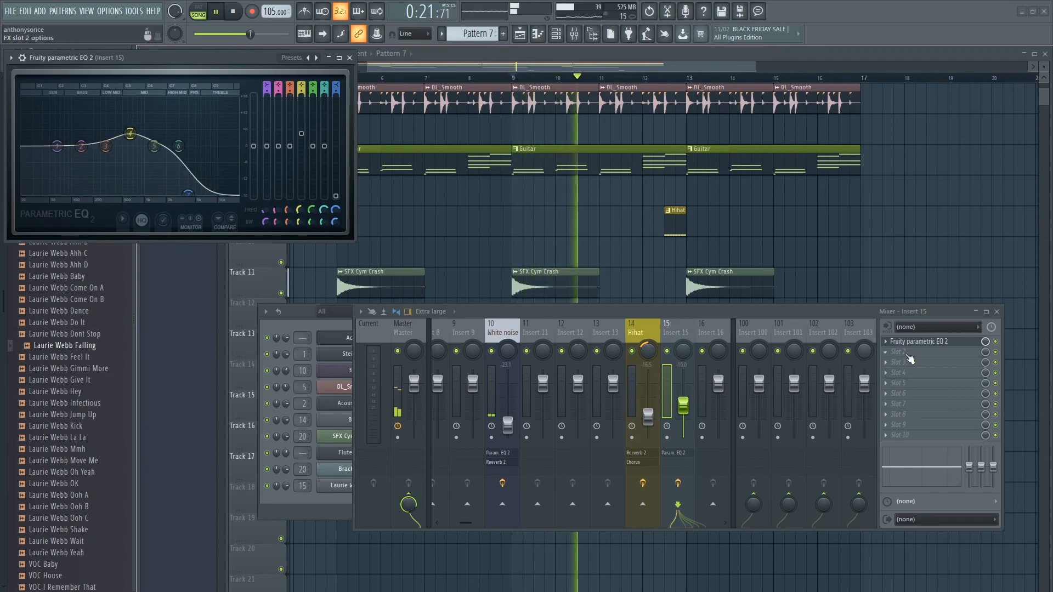
Add Fruity Reeverb 2 in Insert 15's second effect slot, set its room size to 61, and close the mixer and channel rack.
click(910, 358)
click(729, 273)
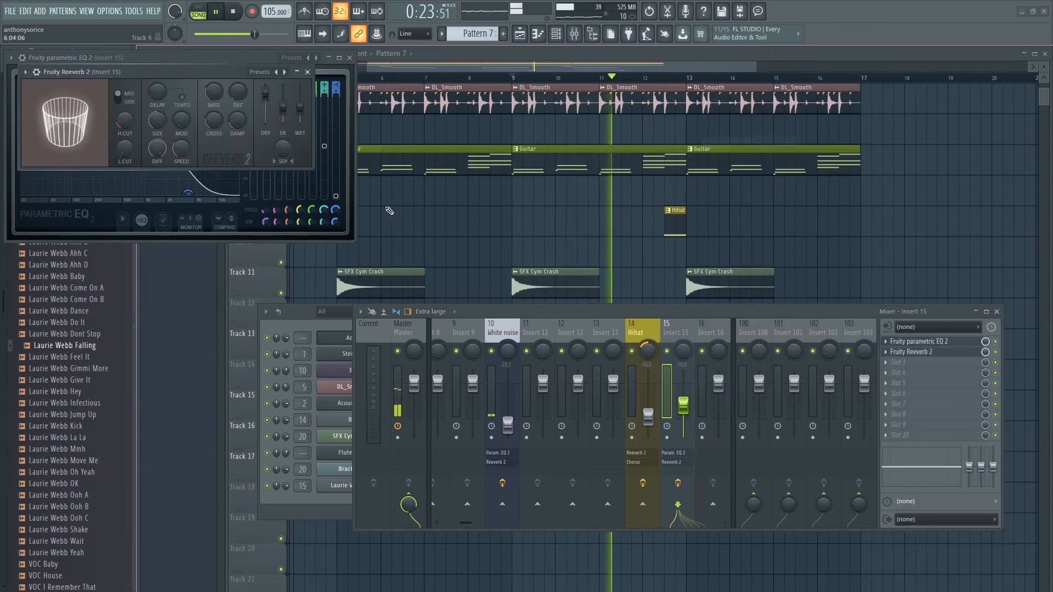
drag(242, 72, 557, 240)
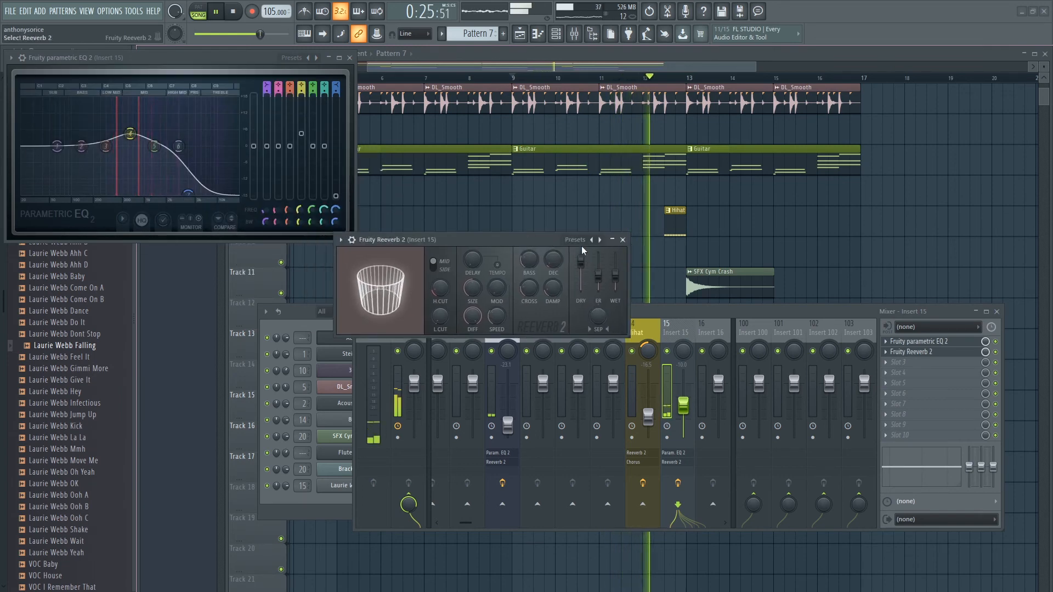
drag(477, 290, 478, 285)
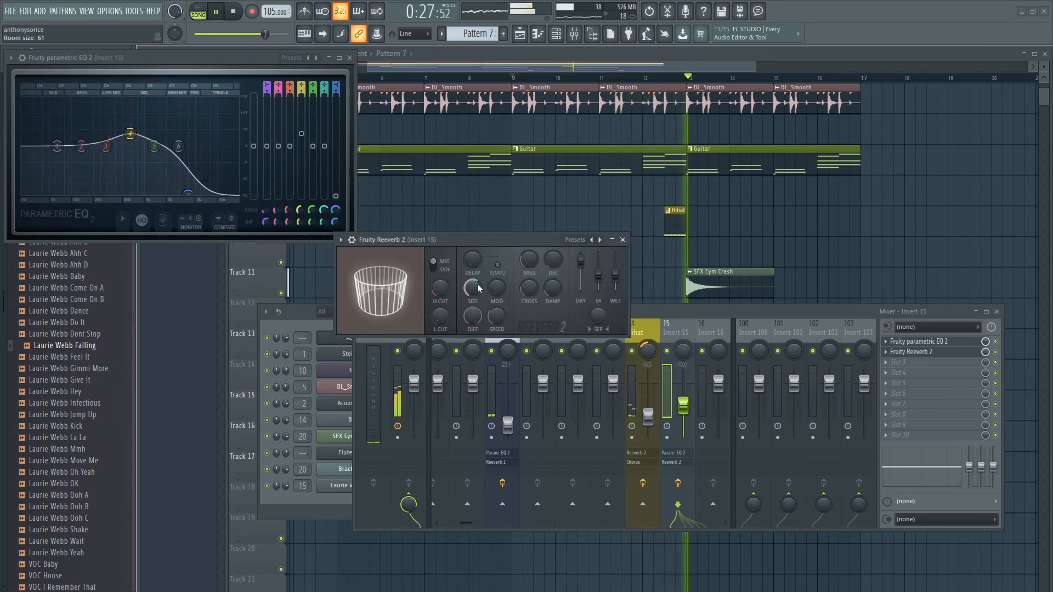
click(998, 311)
click(948, 311)
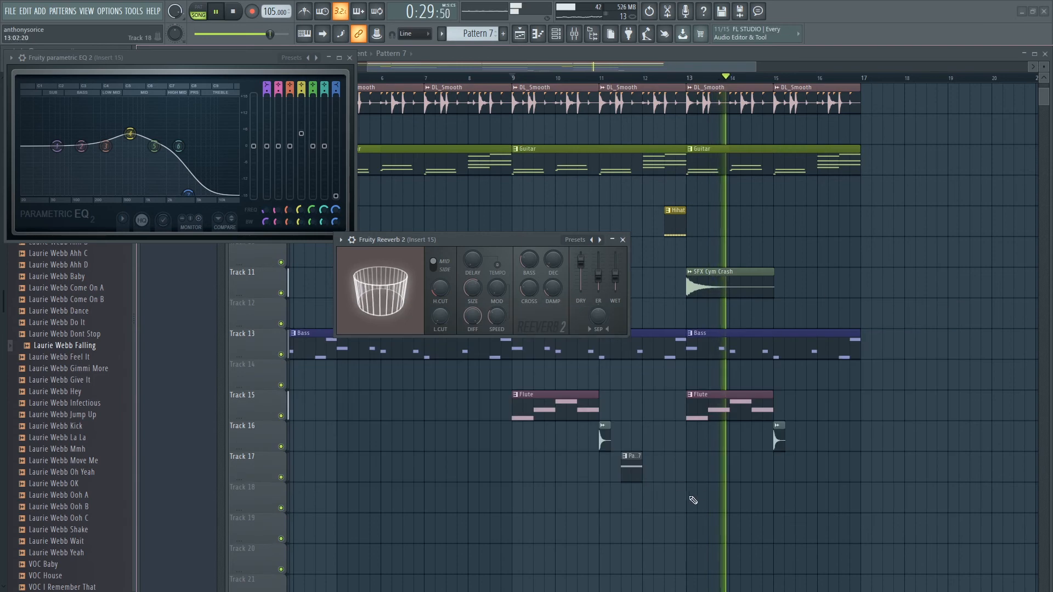
Copy the Pattern 7 vocal clip on Track 17 to the middle of bar 15 and listen to the arrangement.
shift+drag(632, 468, 813, 471)
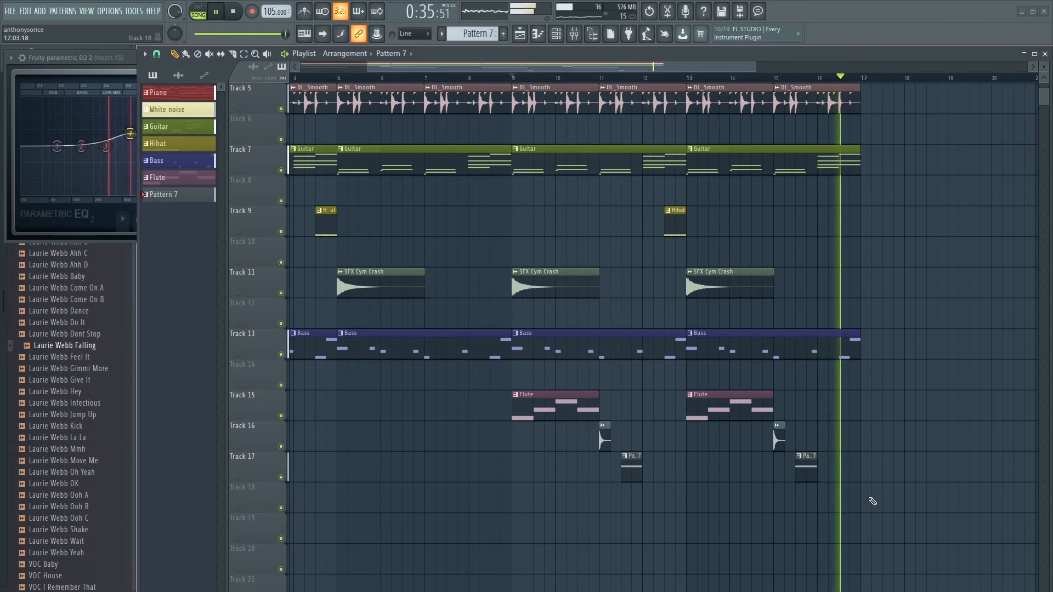
scroll(867, 488, up, 1)
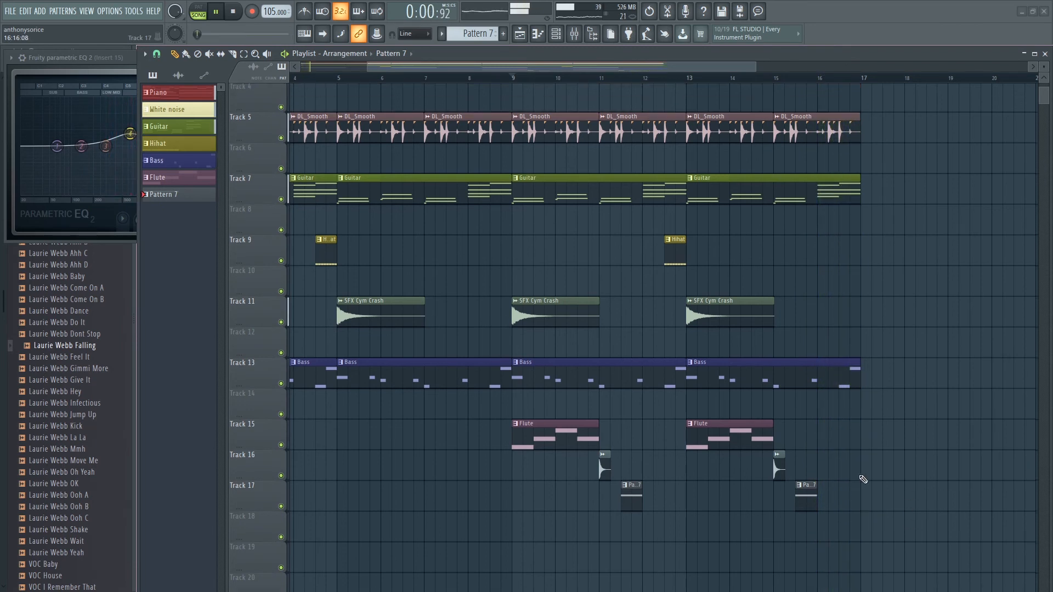
scroll(864, 481, up, 1)
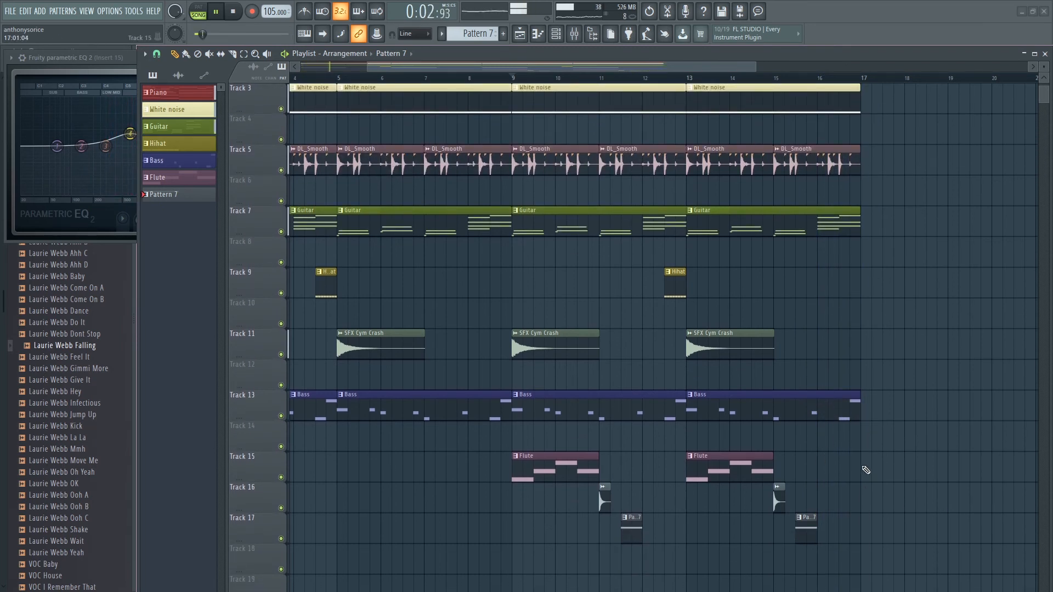
scroll(865, 470, up, 1)
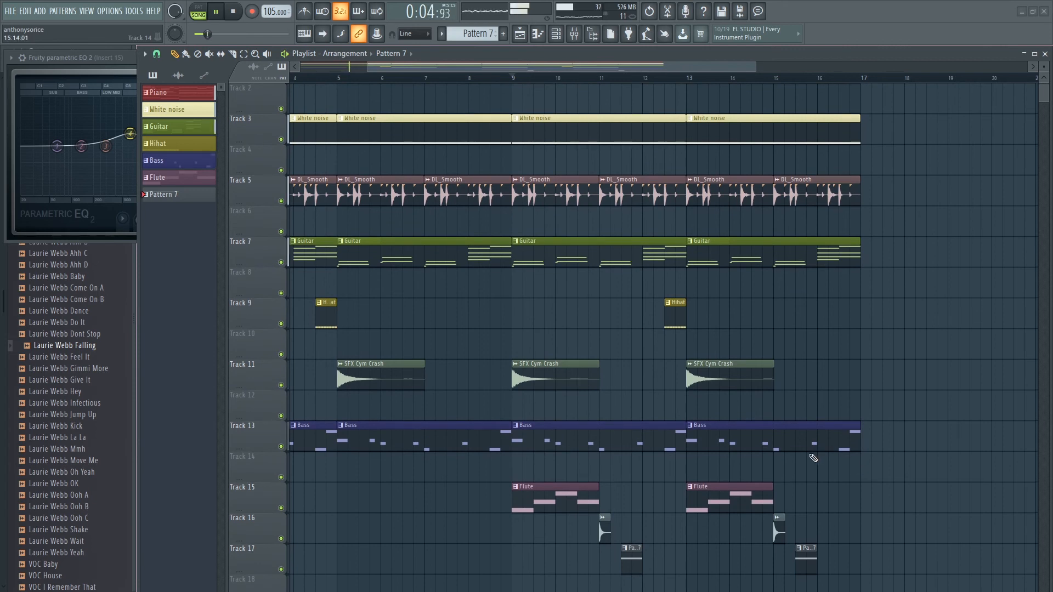
Play from bar 11, rename Pattern 7 as Vocal, and give the pattern the dark green colour #3B7628.
click(597, 78)
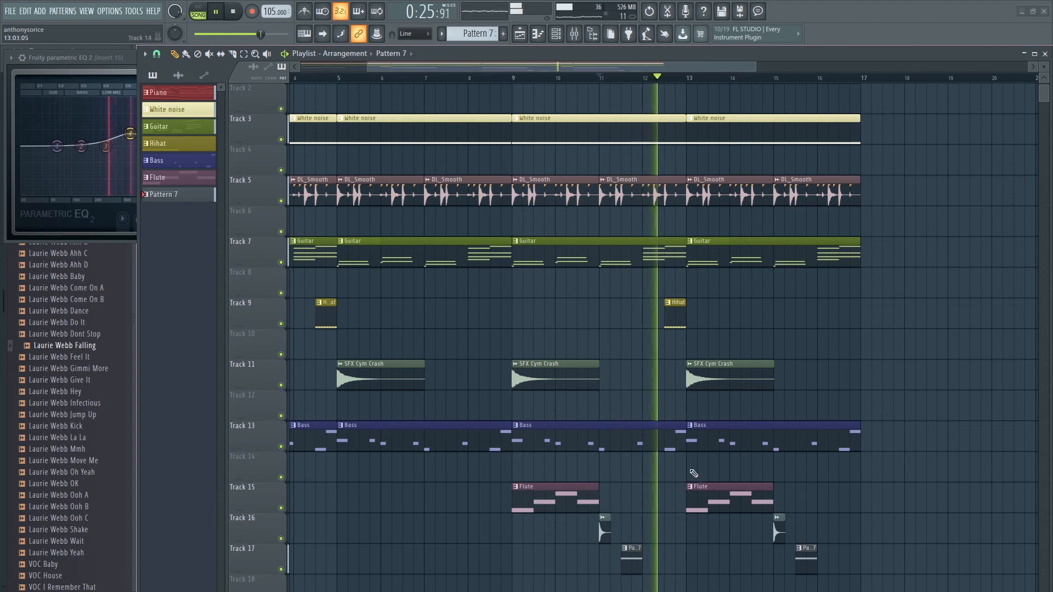
key(space)
right_click(624, 548)
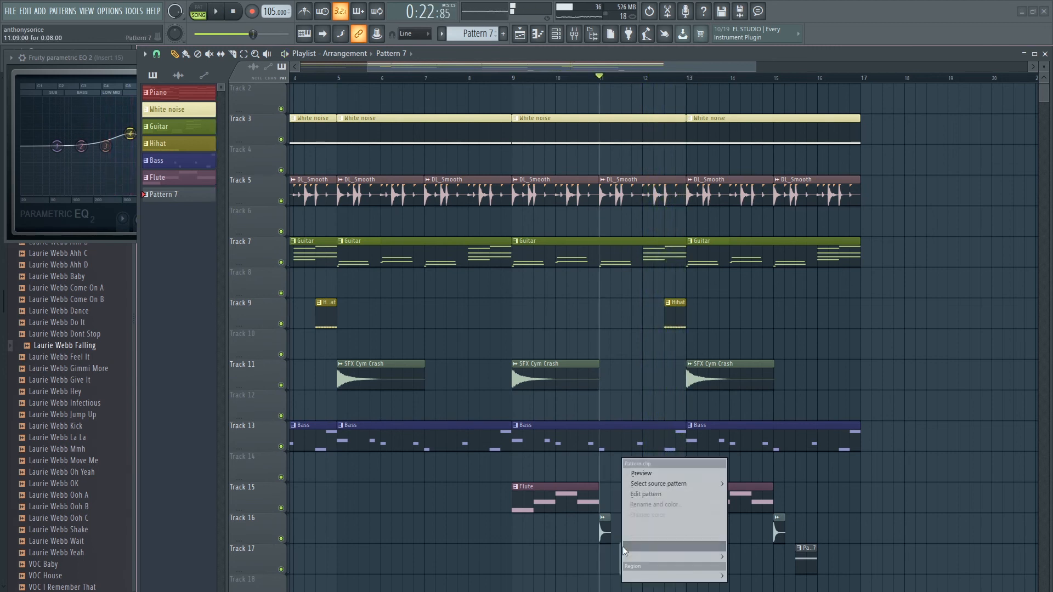
click(652, 504)
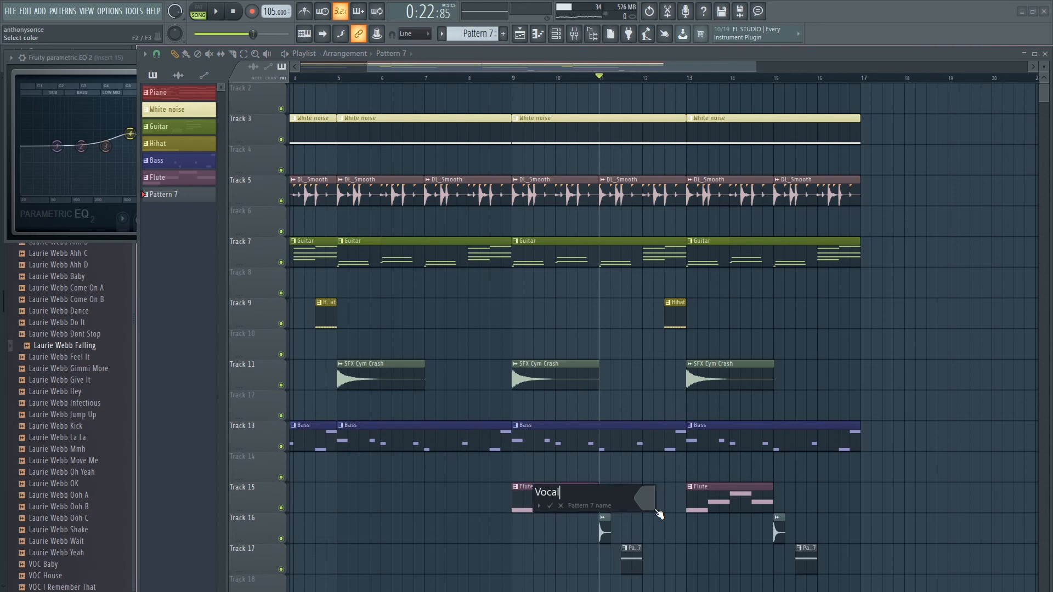
click(651, 503)
click(719, 422)
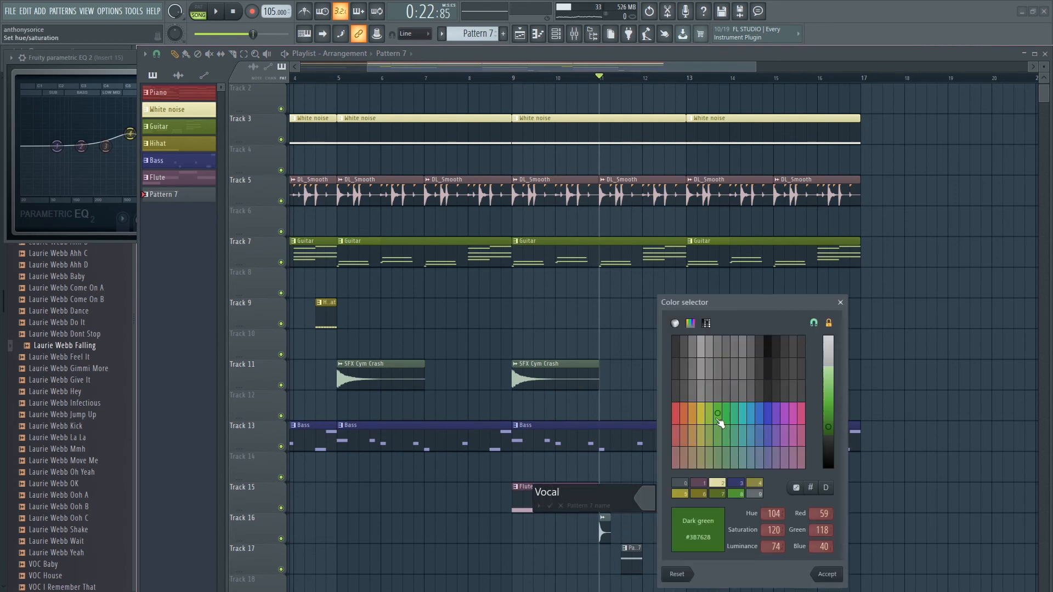
click(829, 577)
click(551, 505)
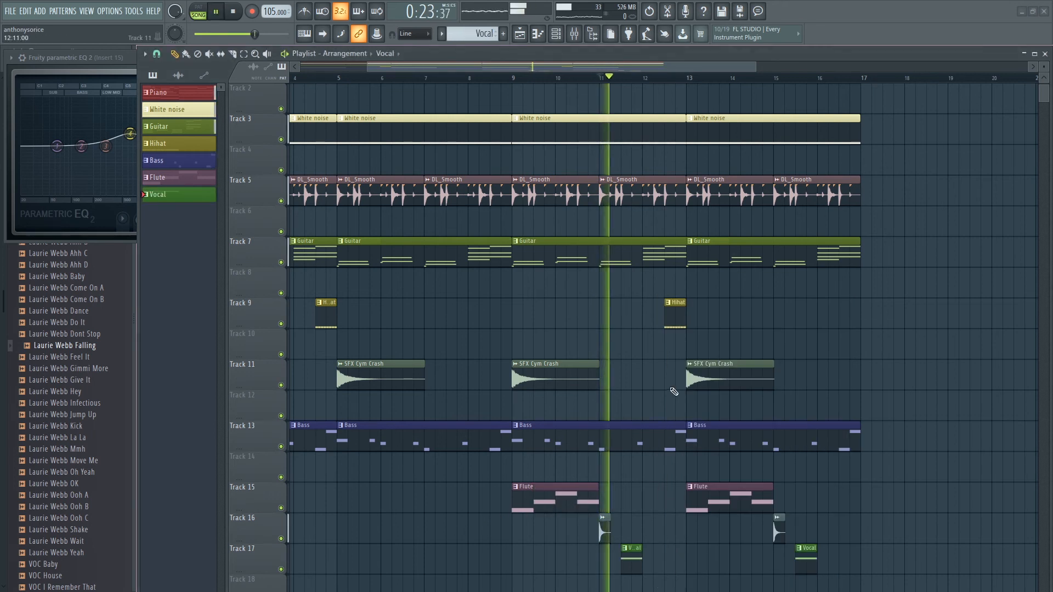
Examine the Vocal pattern's note in the piano roll and its mixer track while listening to the arrangement.
double_click(632, 557)
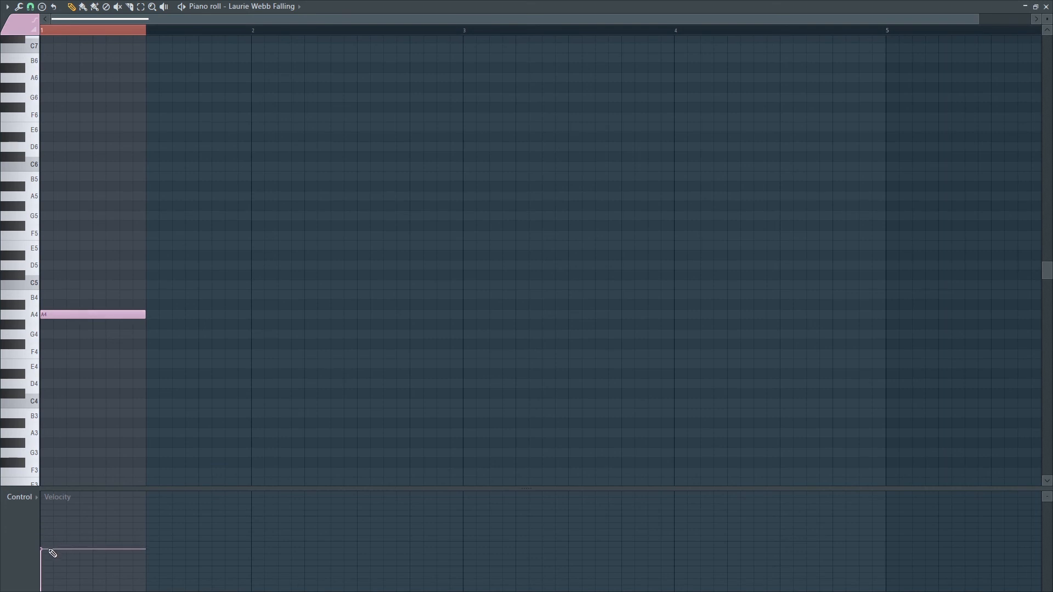
key(space)
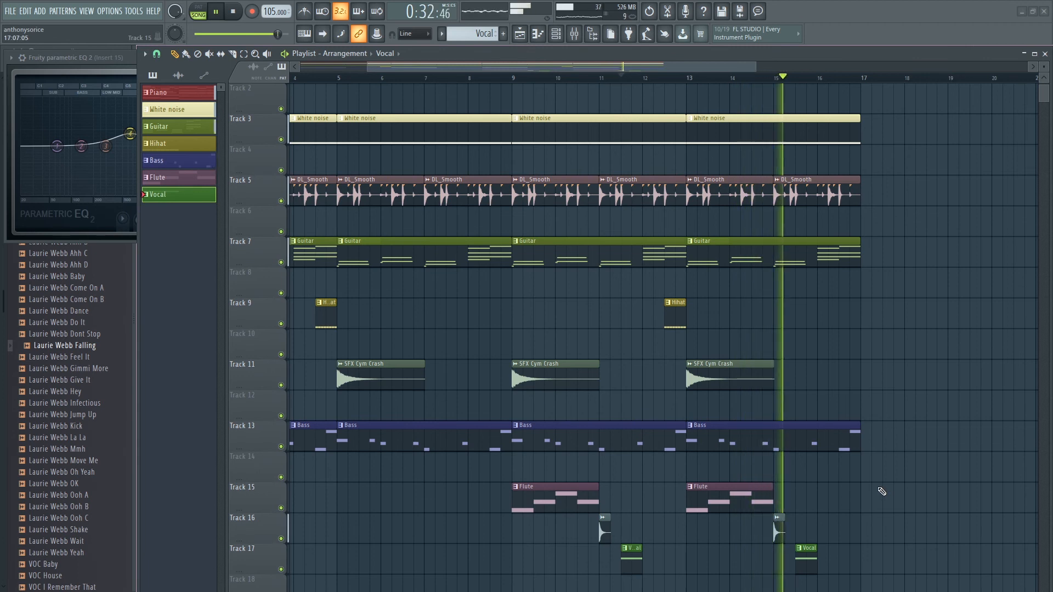
key(F9)
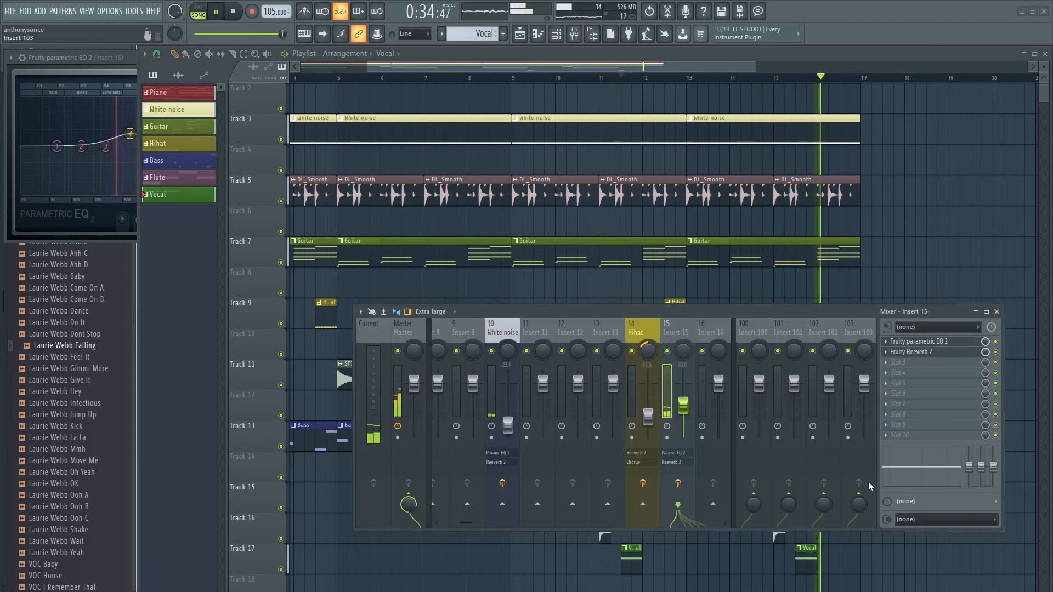
key(F9)
key(space)
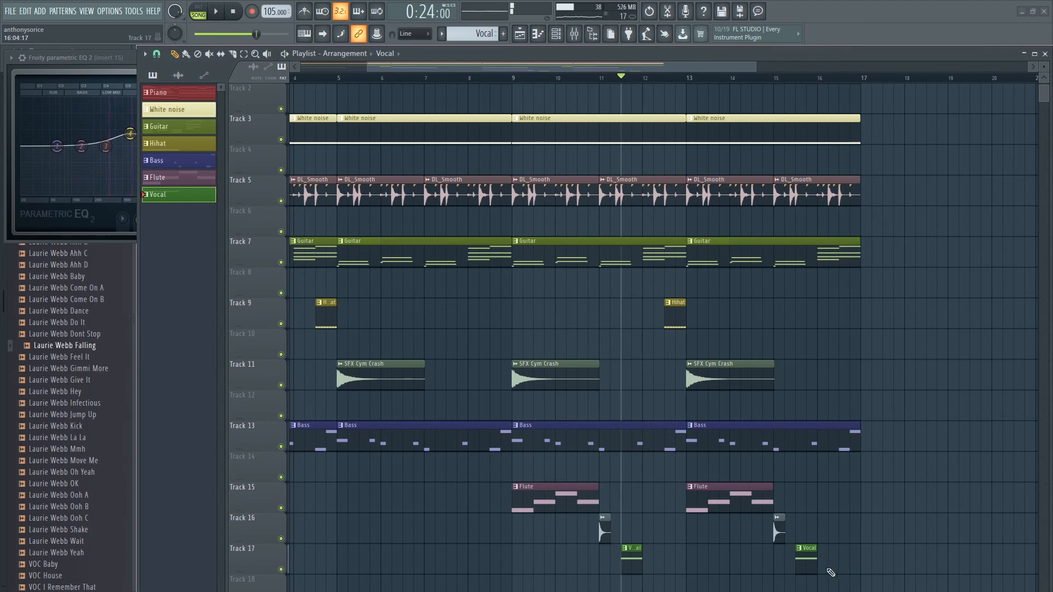
Try placing the two Vocal clips on Track 17 one beat earlier in bars 11 and 15 while listening from bar 11.
scroll(635, 553, up, 2)
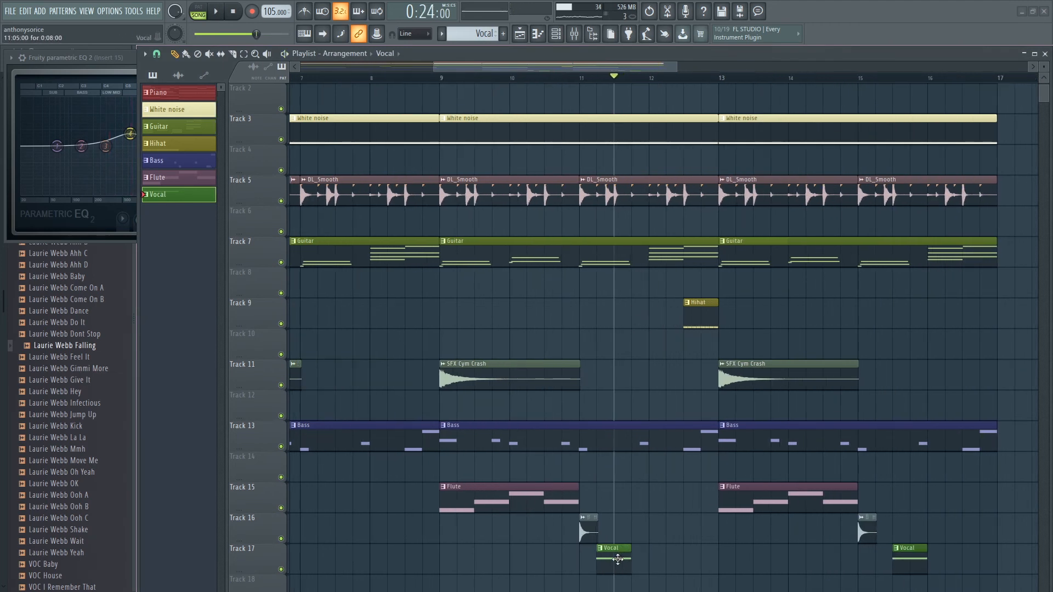
key(space)
key(space)
click(581, 78)
key(space)
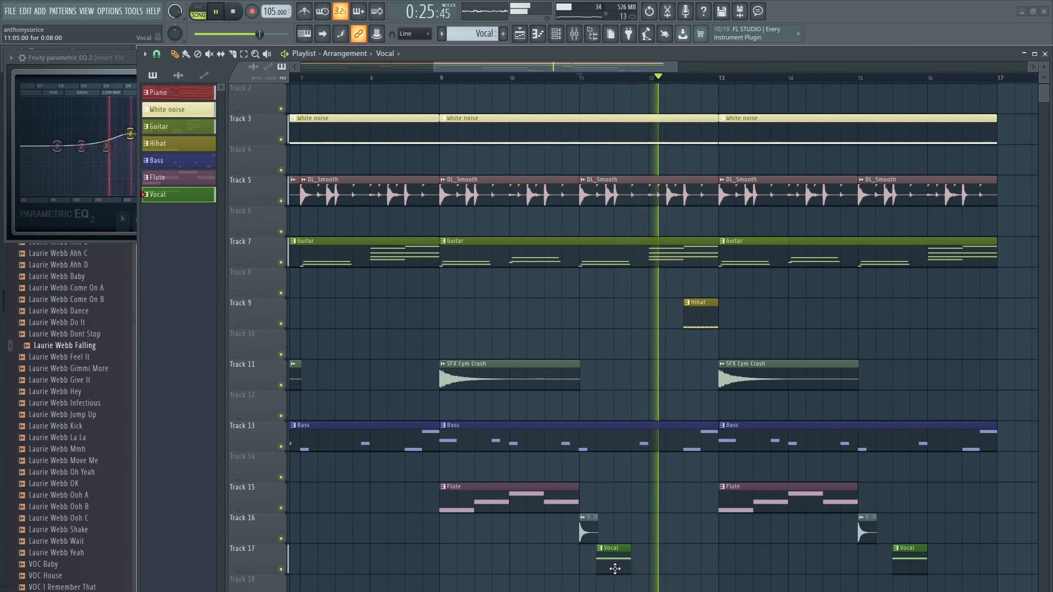
drag(908, 563, 891, 562)
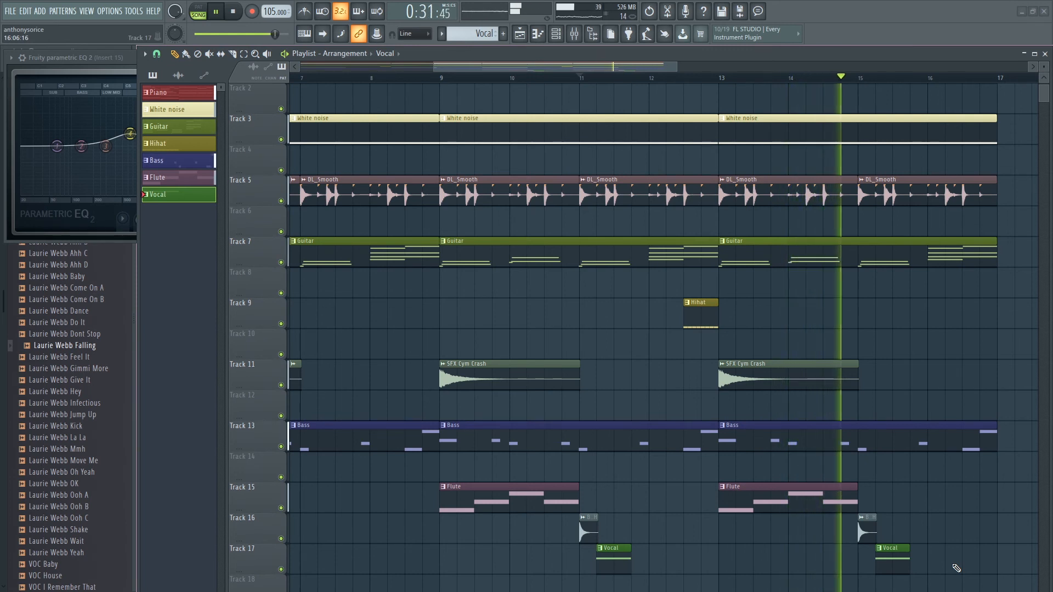
key(space)
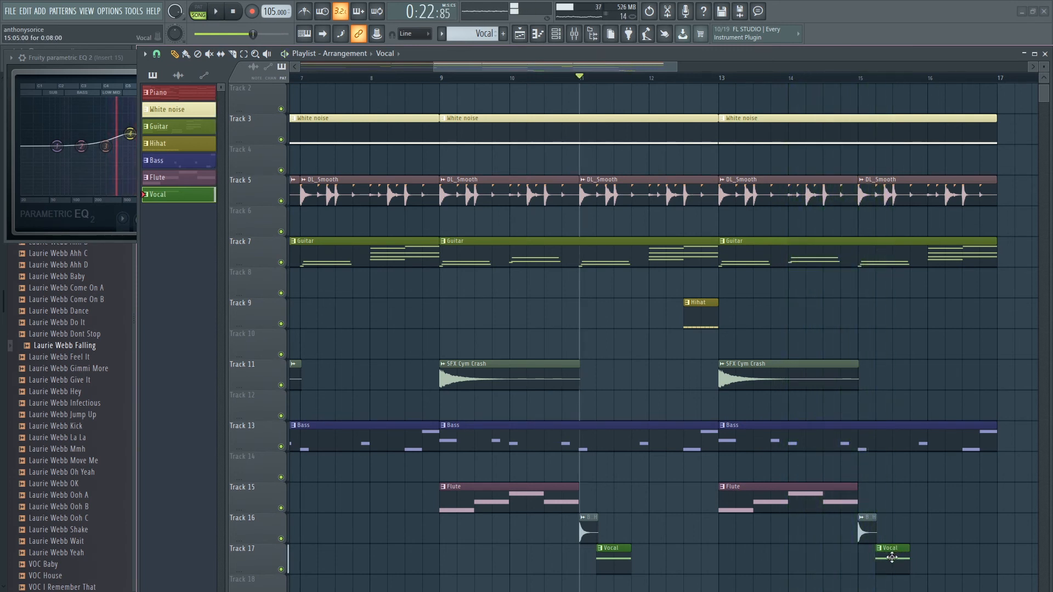
key(space)
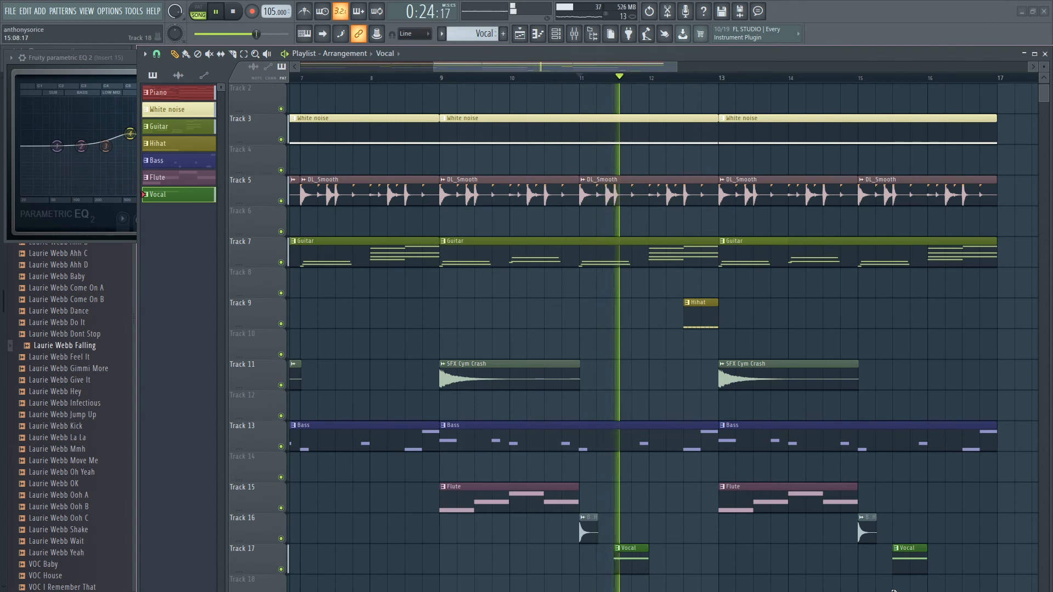
Review all playlist tracks during playback and look through the mixer inserts up to the cymbal track.
scroll(950, 461, down, 5)
scroll(580, 301, down, 4)
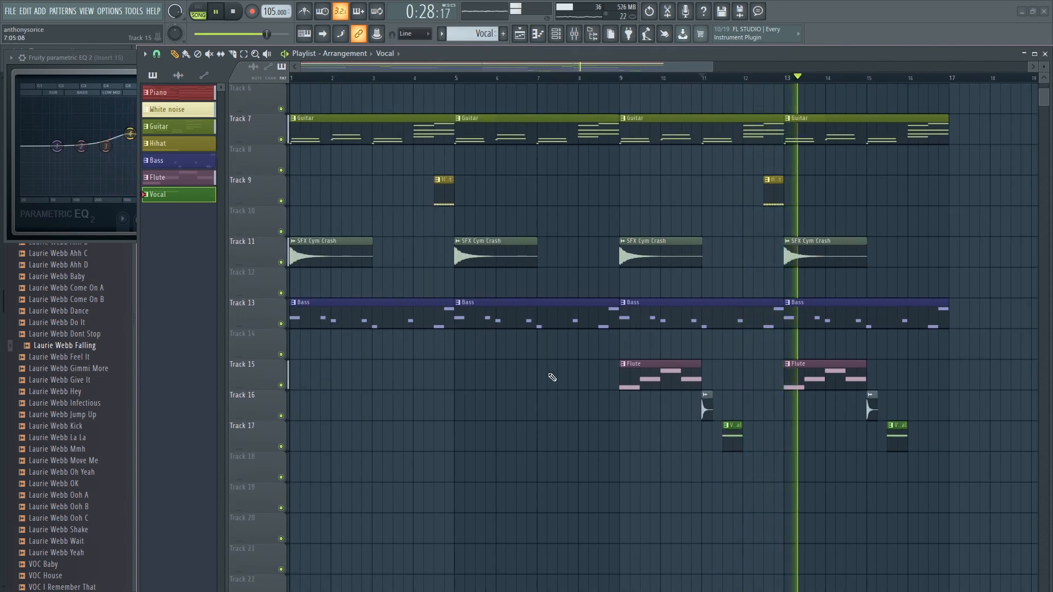
scroll(381, 200, up, 5)
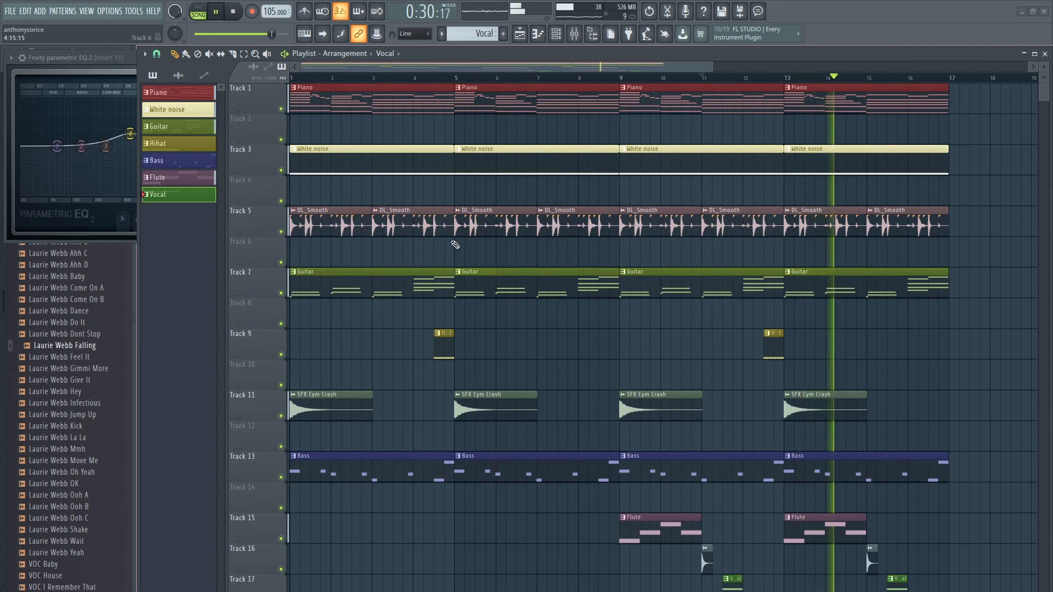
scroll(456, 245, down, 2)
key(F9)
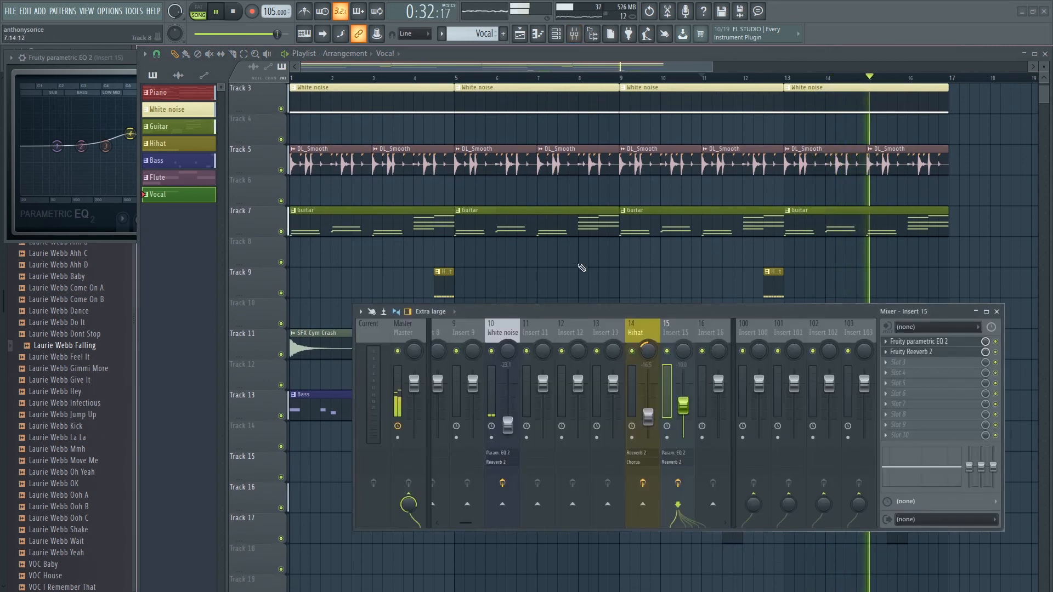
drag(470, 525, 494, 522)
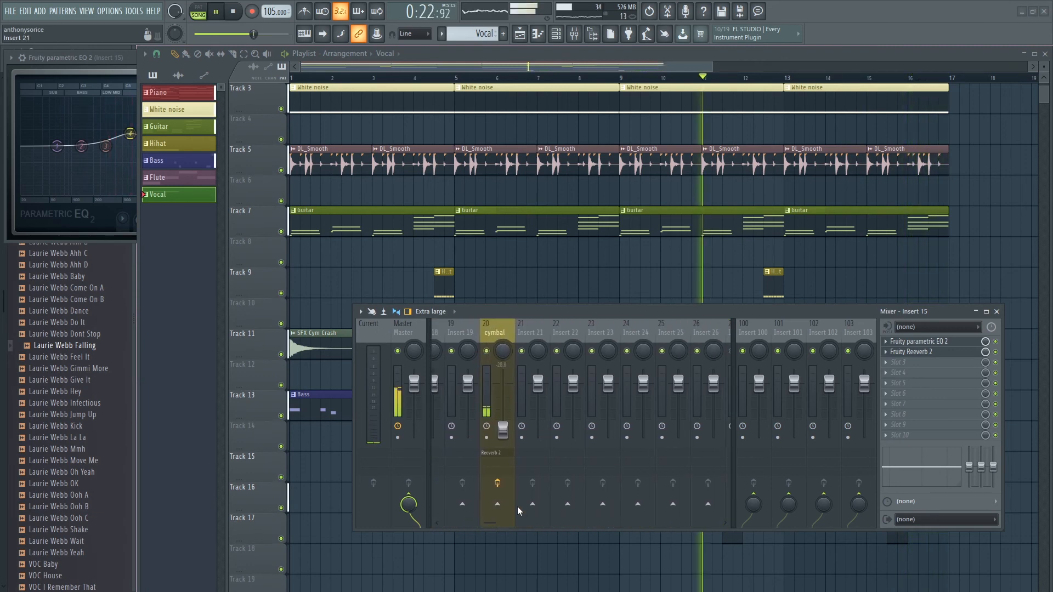
Open the Flutes Sustain channel's FLEX instrument from the channel rack, close the rack, and stop playback.
key(F6)
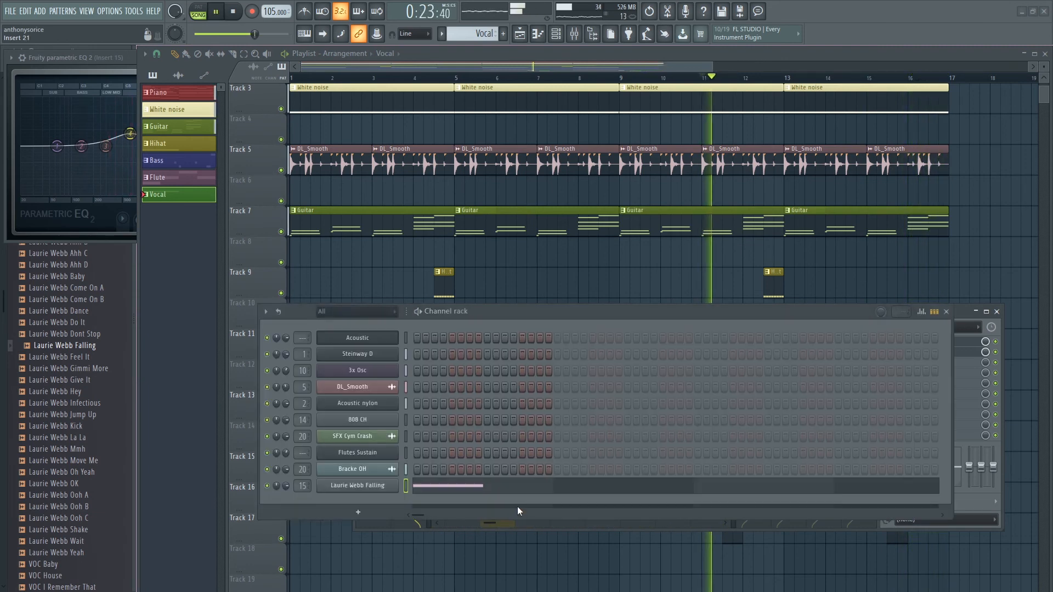
key(F9)
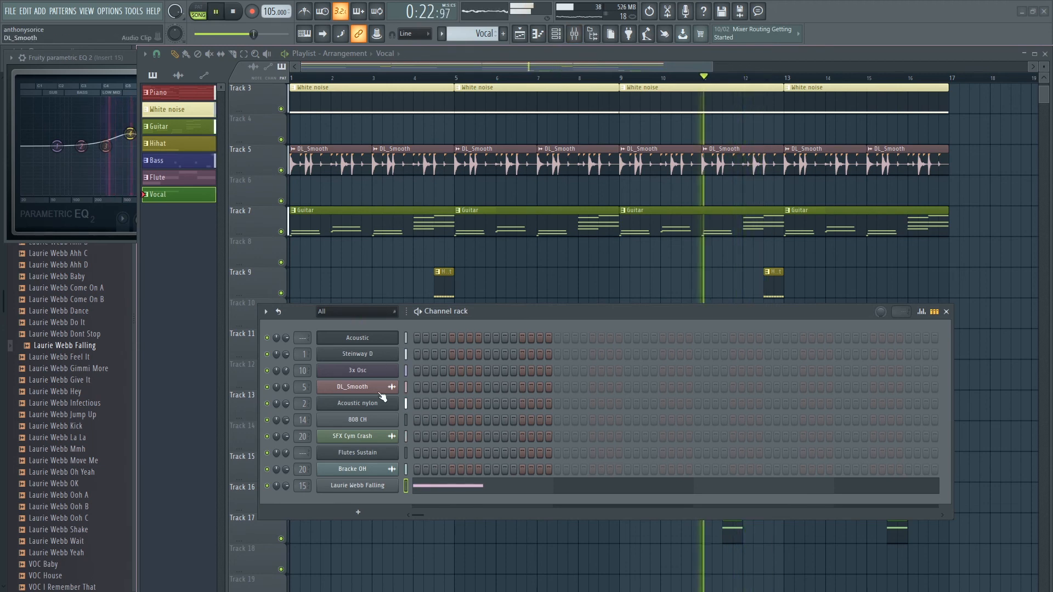
click(362, 453)
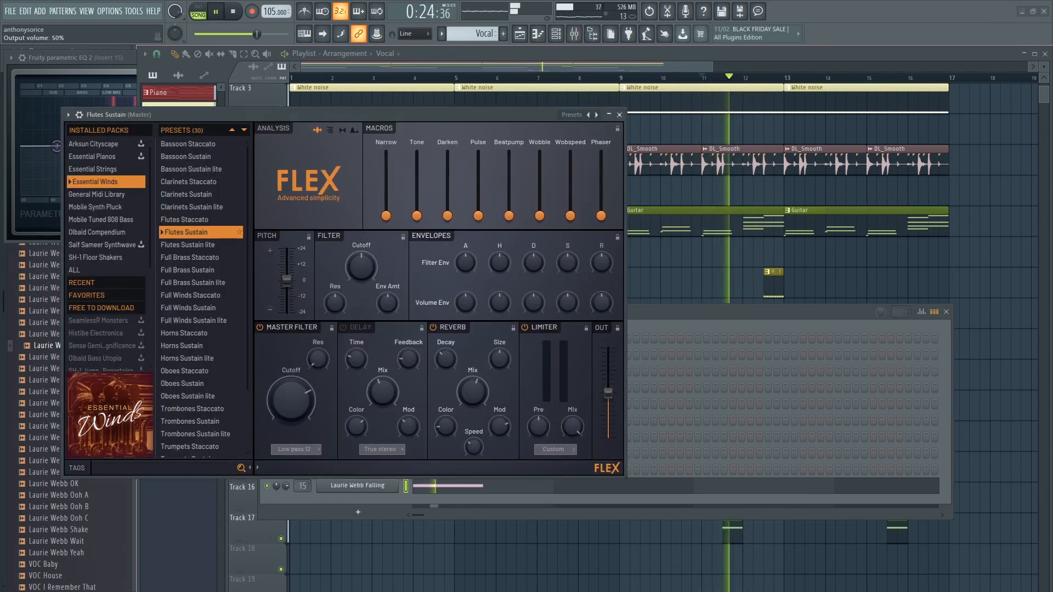
click(947, 312)
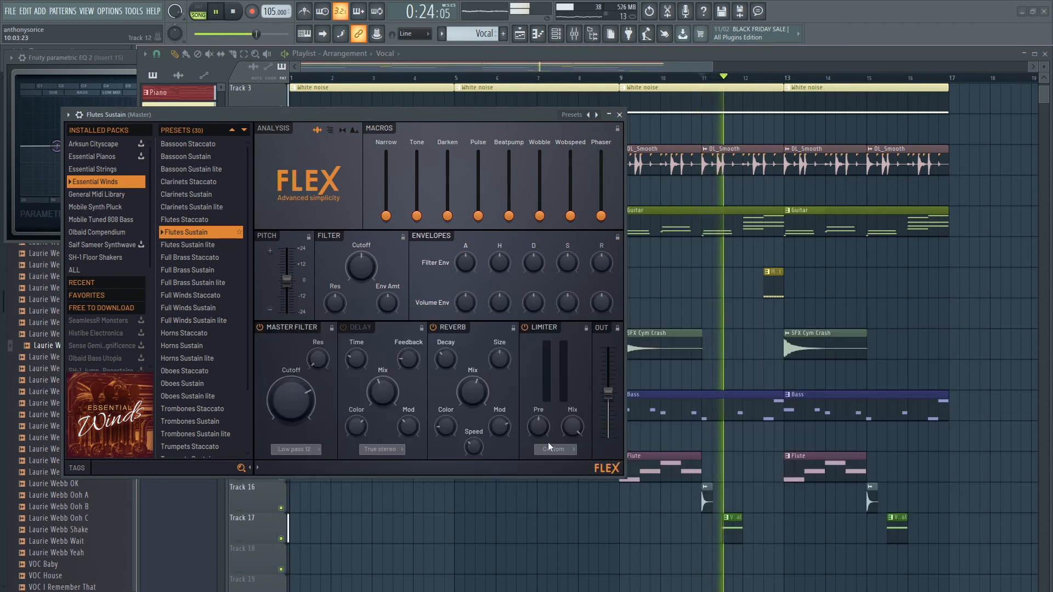
key(space)
Route the Flutes Sustain channel to mixer track 6 and show that track in the mixer.
key(F9)
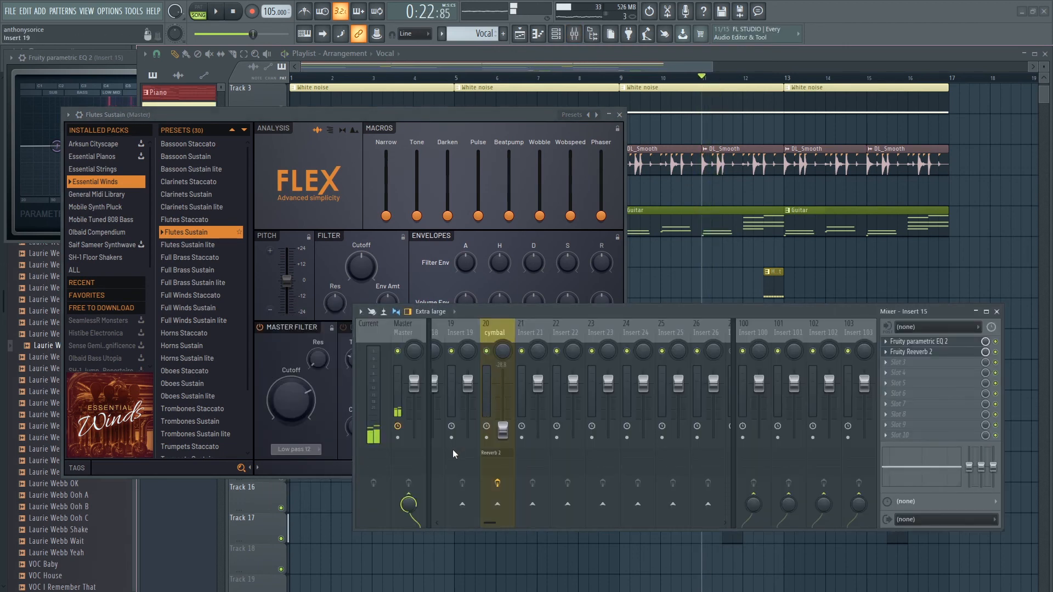
key(F6)
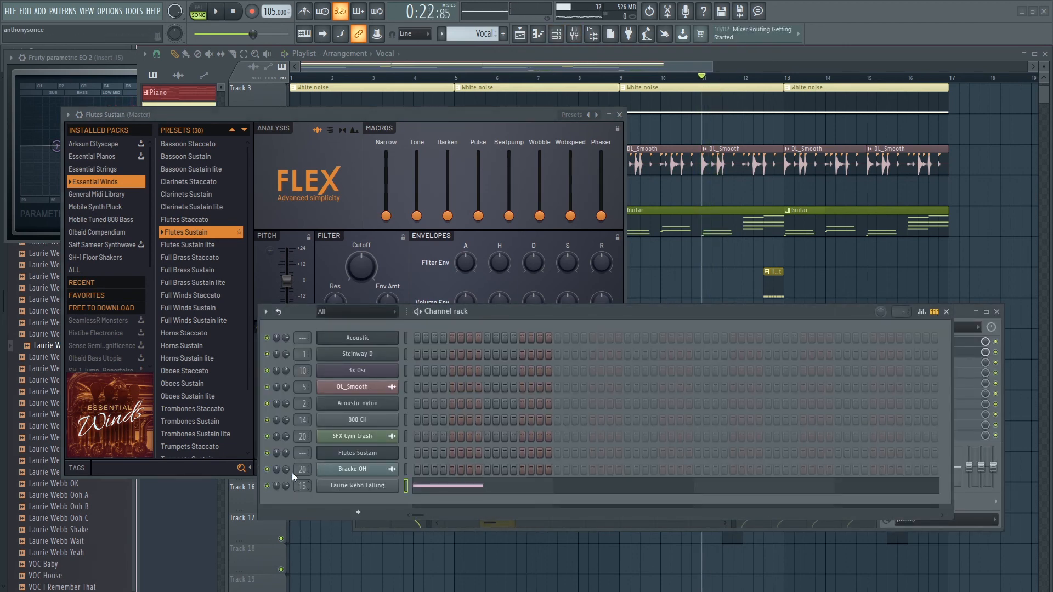
drag(303, 453, 302, 449)
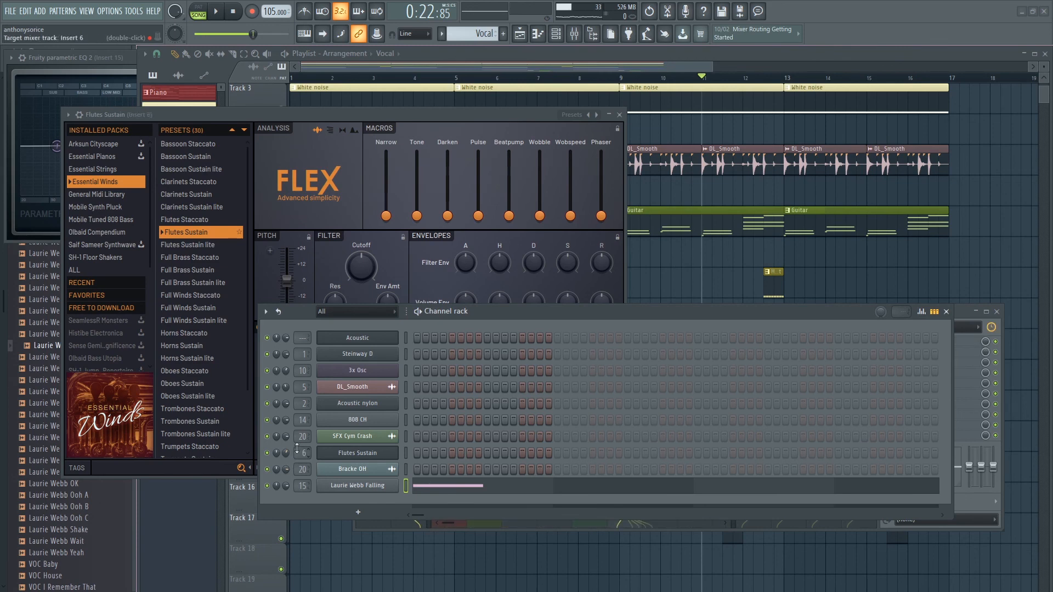
double_click(297, 448)
Rename mixer track 6 as Flutes and give it a yellow colour.
double_click(623, 329)
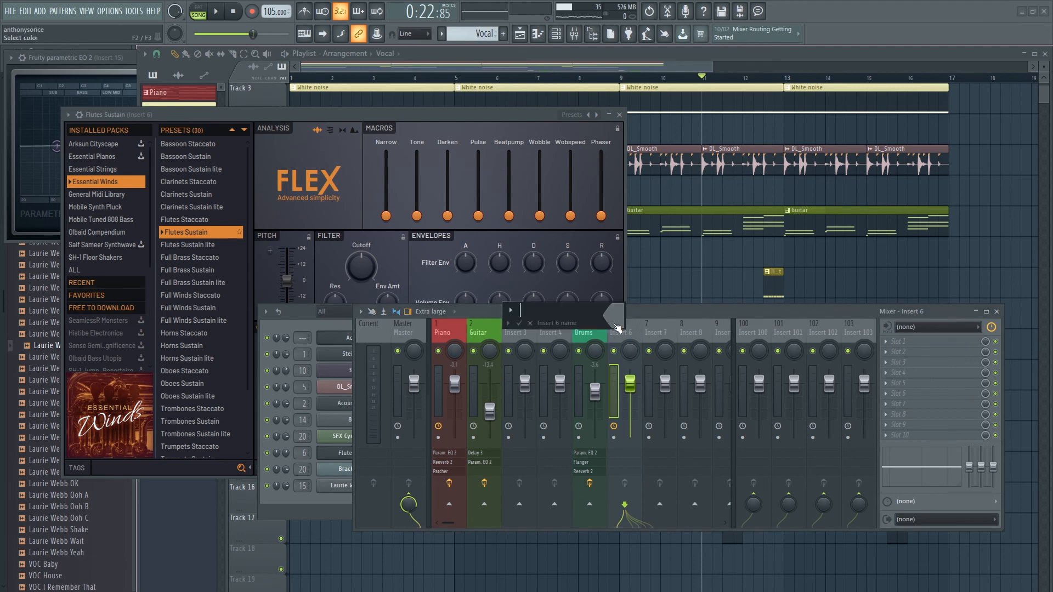
click(618, 328)
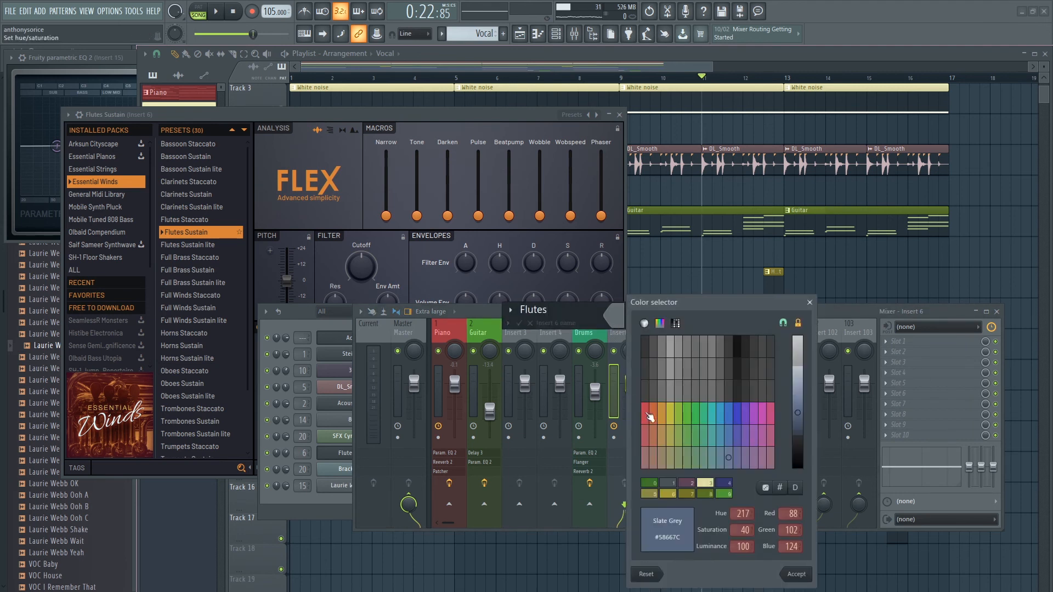
click(669, 415)
click(785, 574)
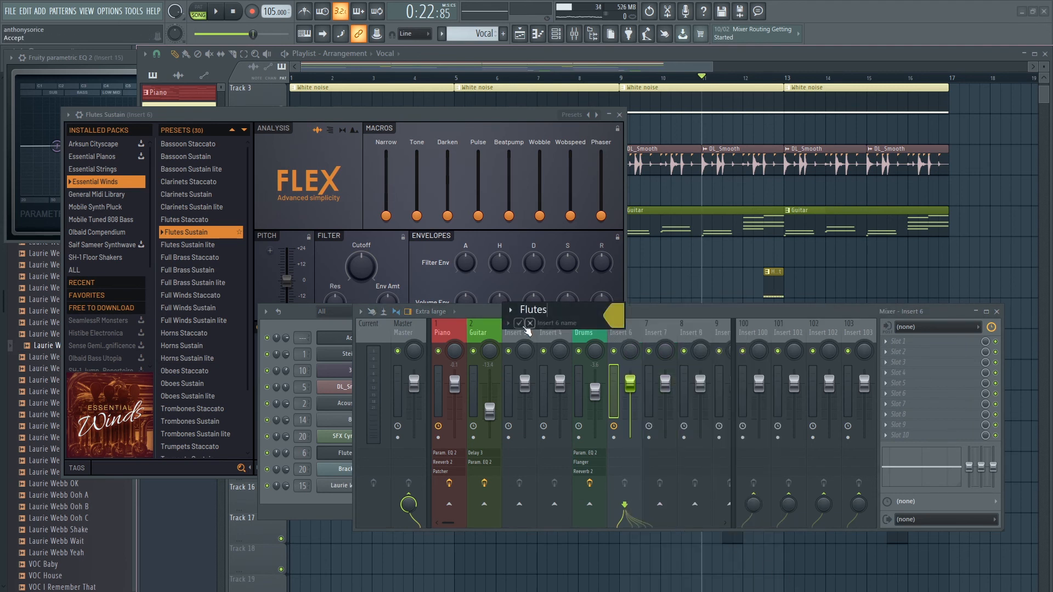
click(520, 324)
Pan the Flutes mixer track about 52% left, lower its volume to about 90%, and check the mix during playback.
key(space)
drag(630, 351, 631, 389)
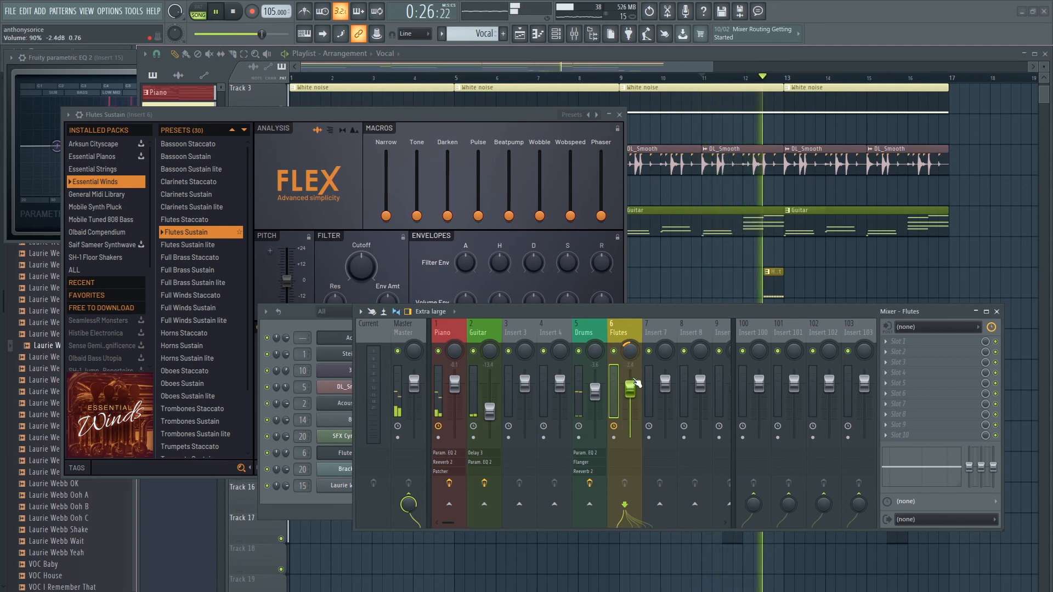
mouse_move(630, 351)
mouse_down()
mouse_move(630, 342)
mouse_move(634, 367)
mouse_up()
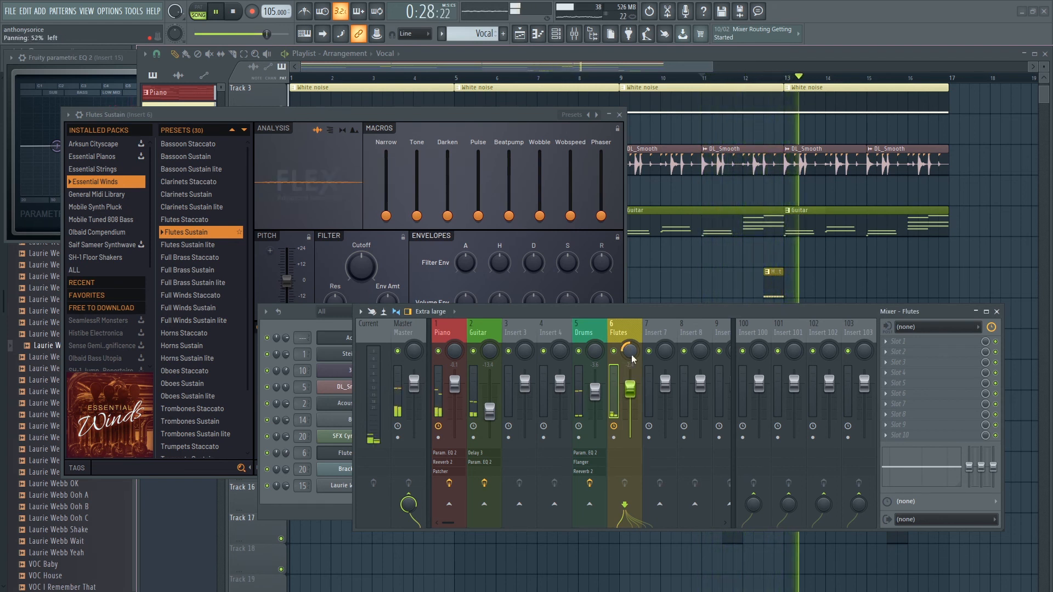
drag(449, 524, 469, 528)
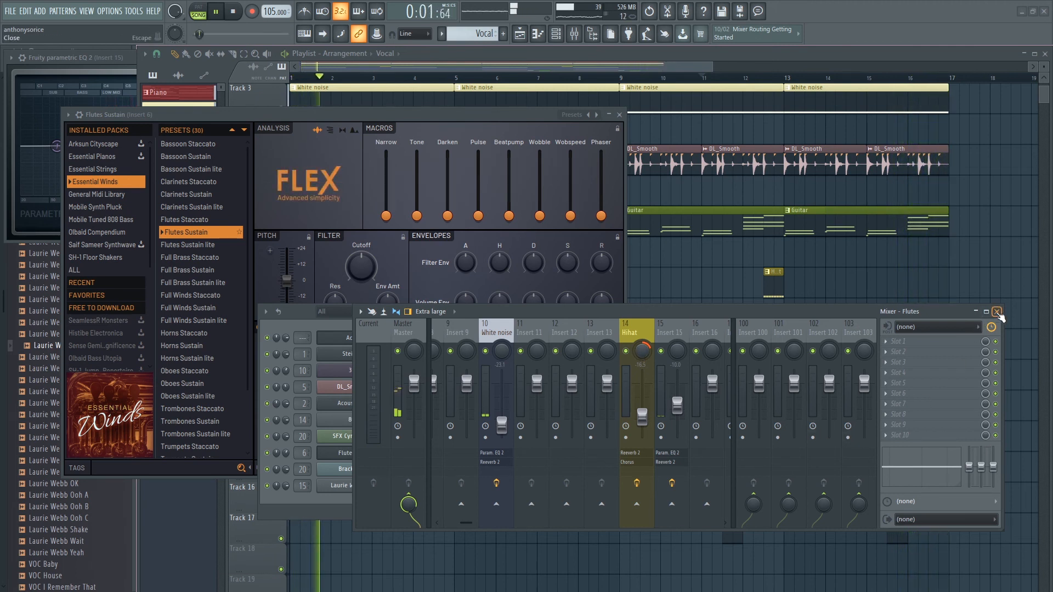
drag(466, 522, 450, 520)
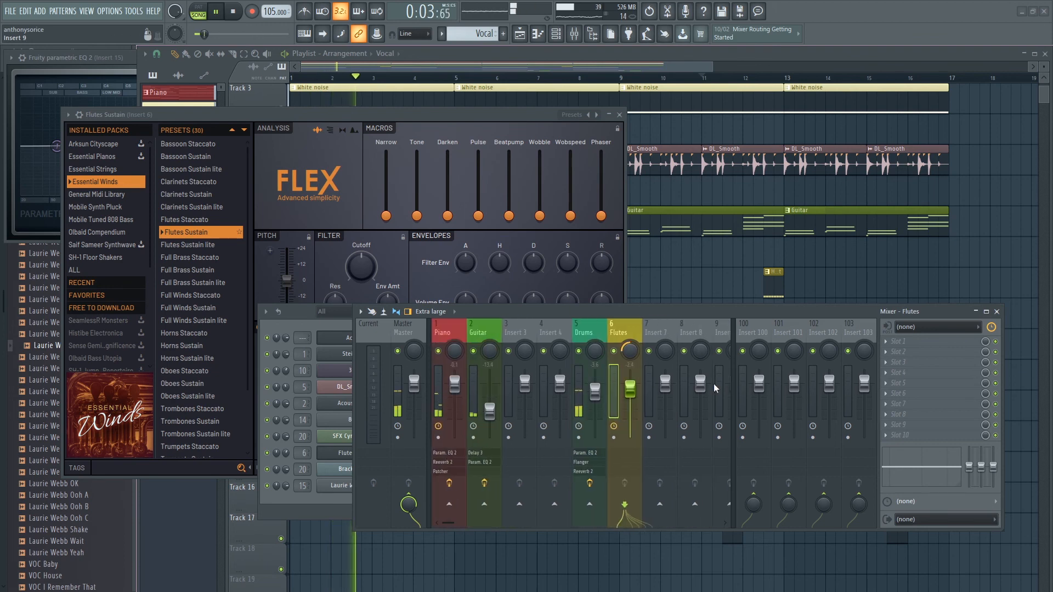
Close the mixer, FLEX and channel rack, and move both Vocal clips on Track 17 to the middle of bars 2 and 6.
click(994, 311)
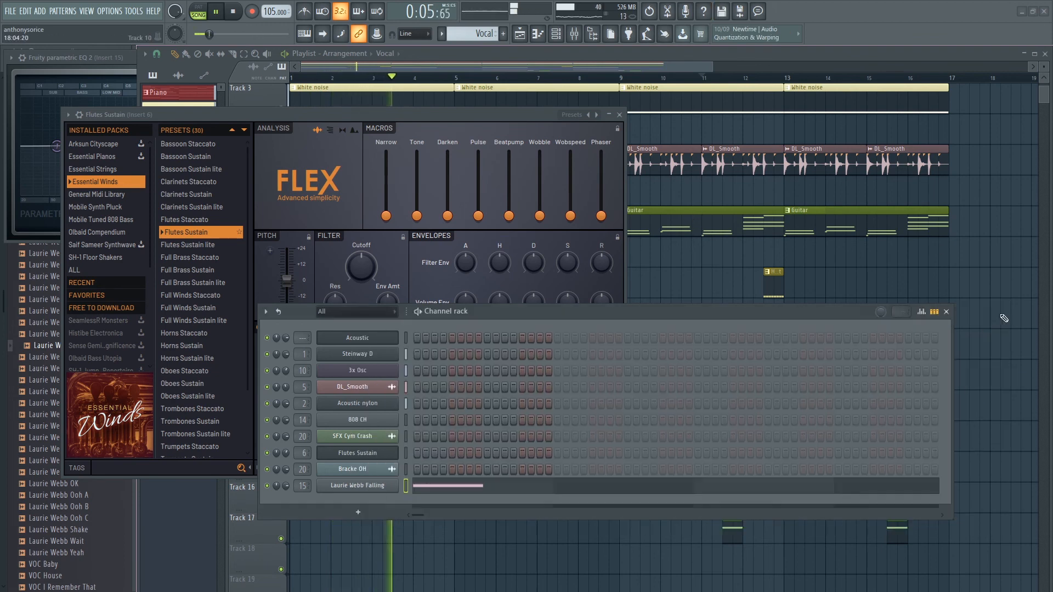
click(619, 114)
click(946, 312)
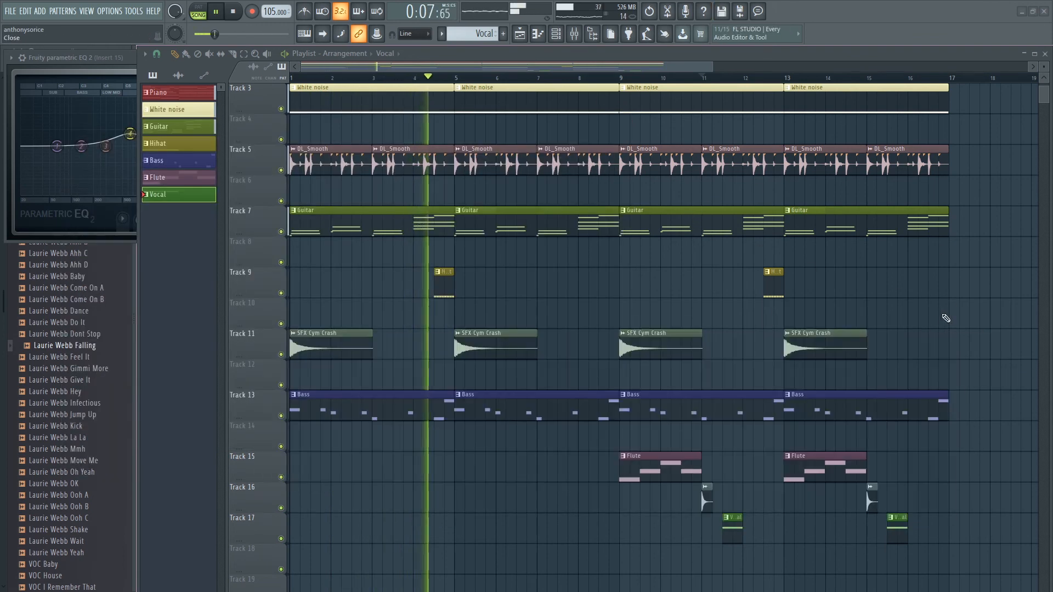
drag(927, 551, 725, 526)
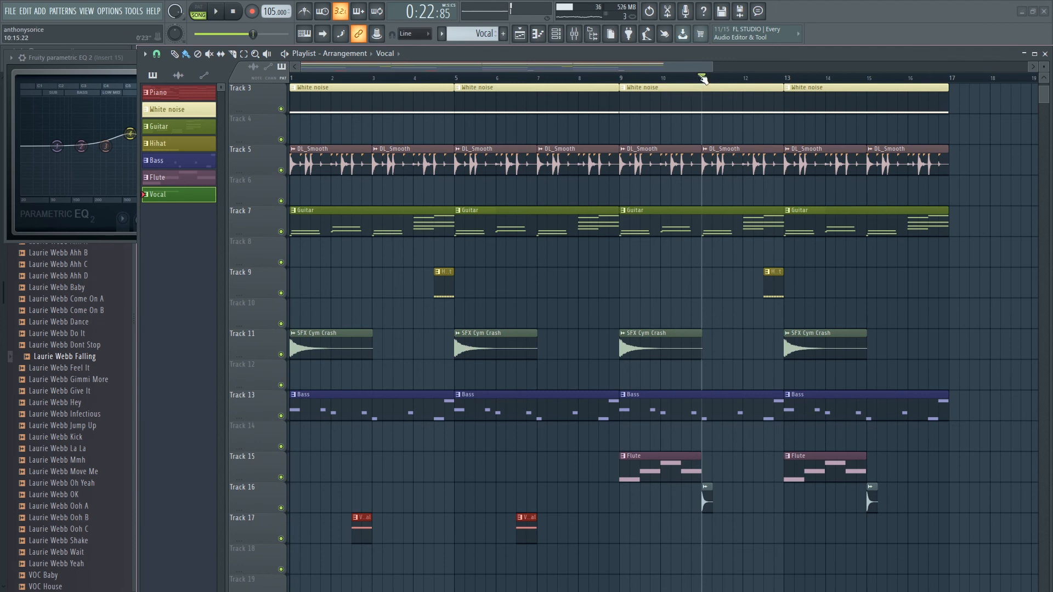
Move both Vocal clips on Track 17 to the start of bars 2 and 6, and check their timing during playback.
ctrl+click(418, 496)
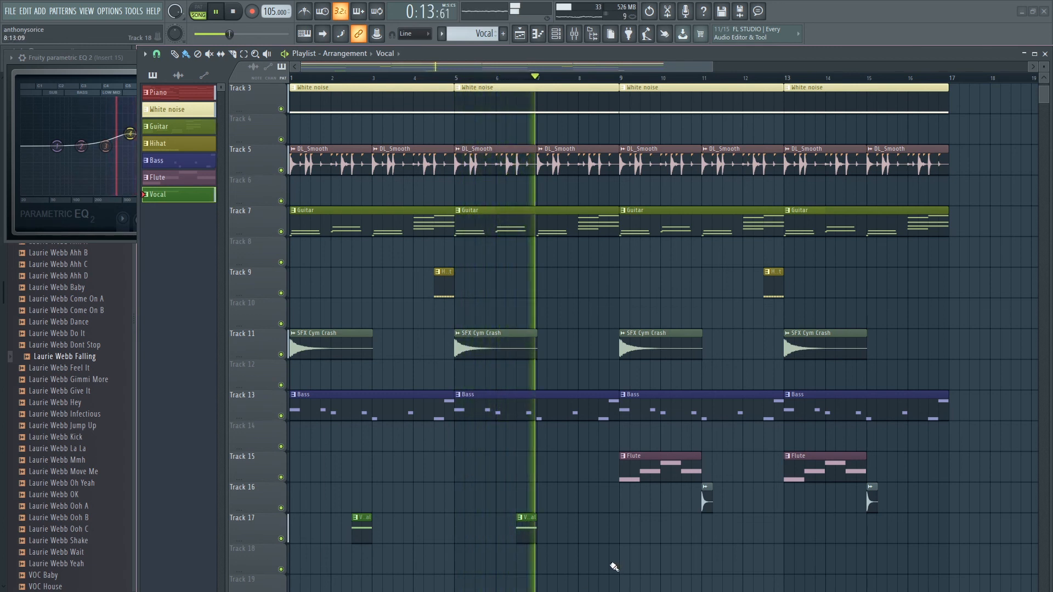
key(space)
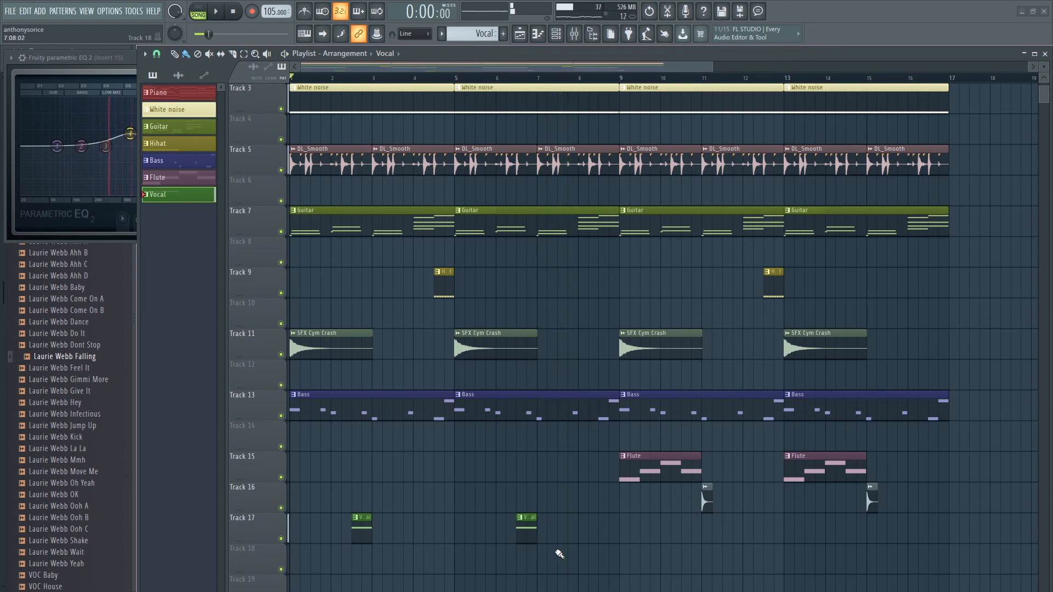
drag(560, 575, 362, 483)
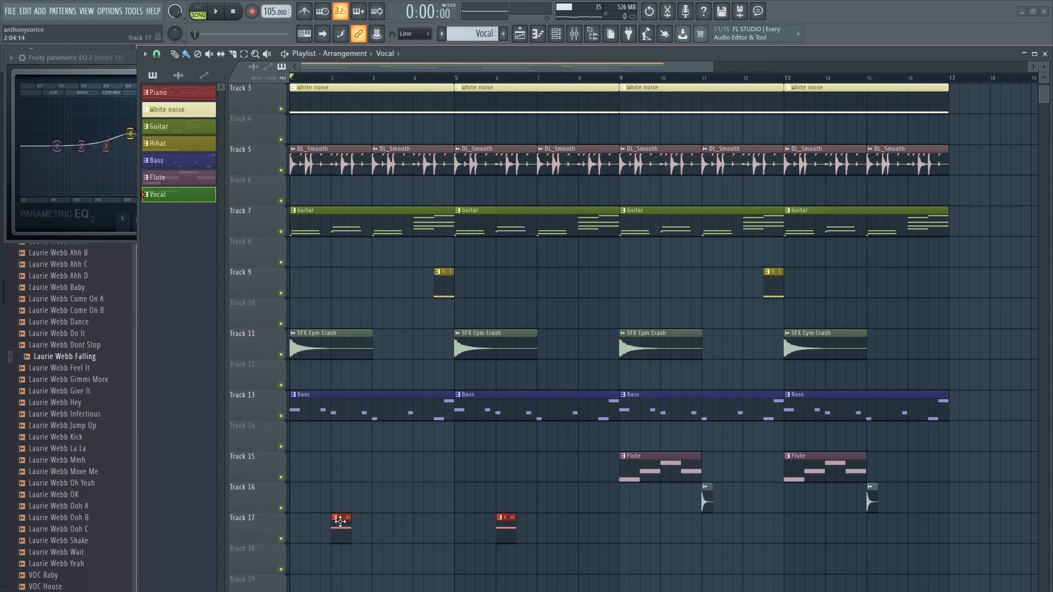
key(space)
click(414, 481)
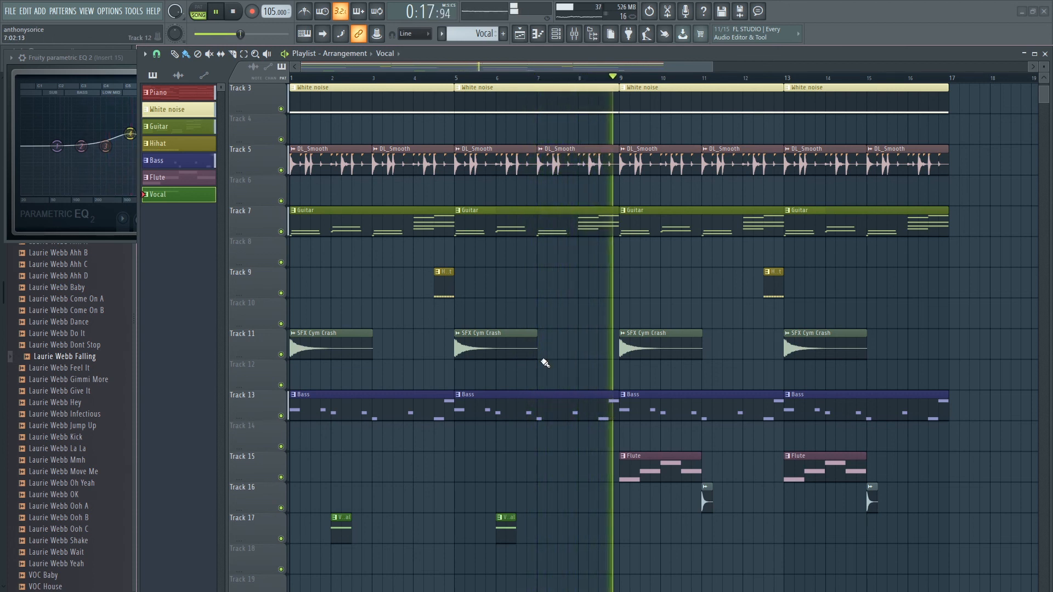
Add Fruity Parametric EQ 2 to the Master track's first effect slot and roll off its lowest and highest frequencies.
key(F9)
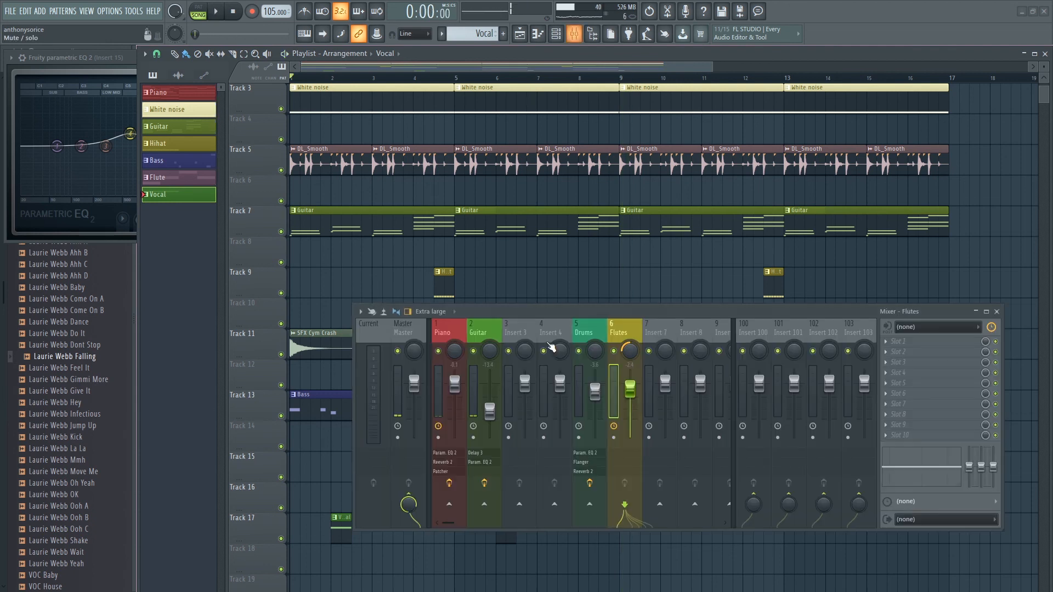
click(399, 328)
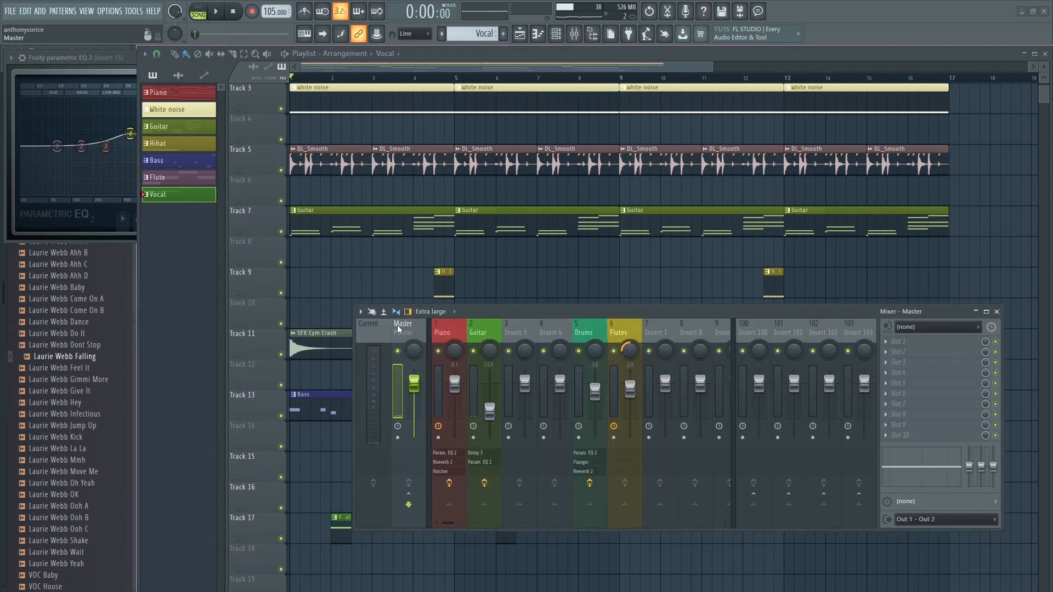
click(908, 348)
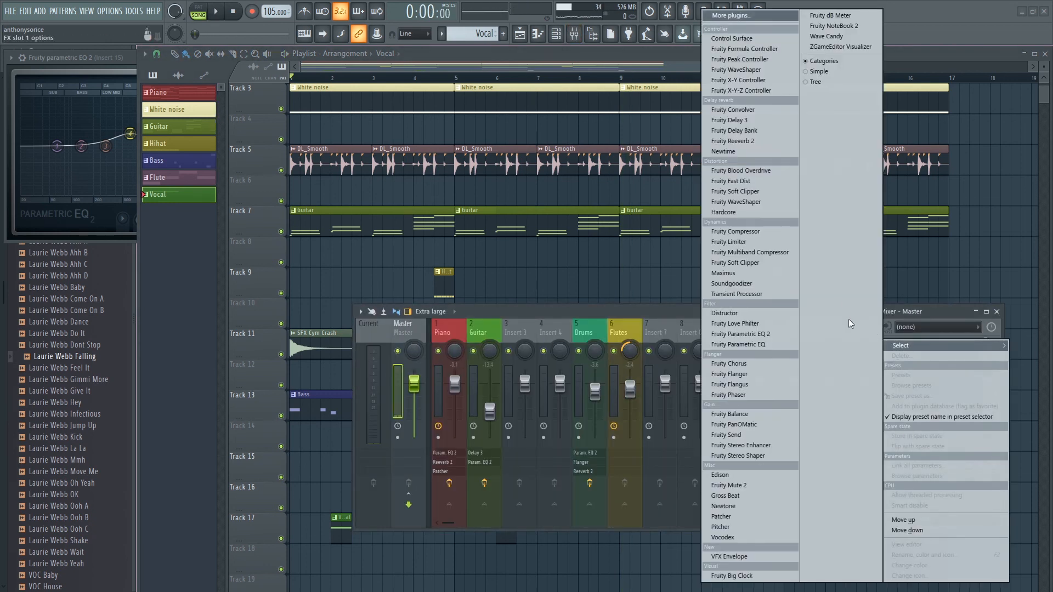
click(753, 335)
drag(249, 96, 383, 229)
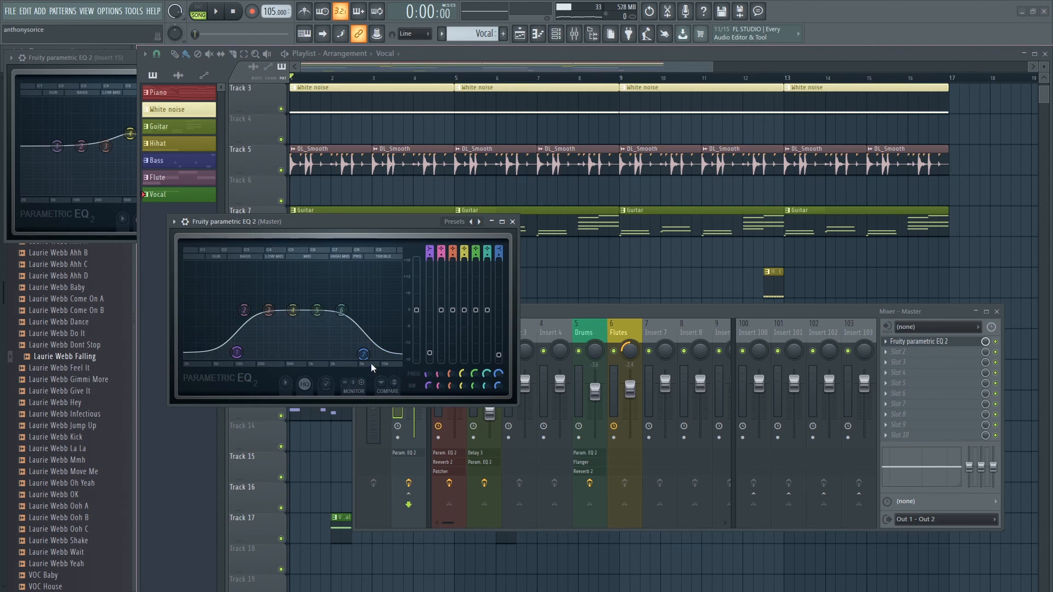
key(F6)
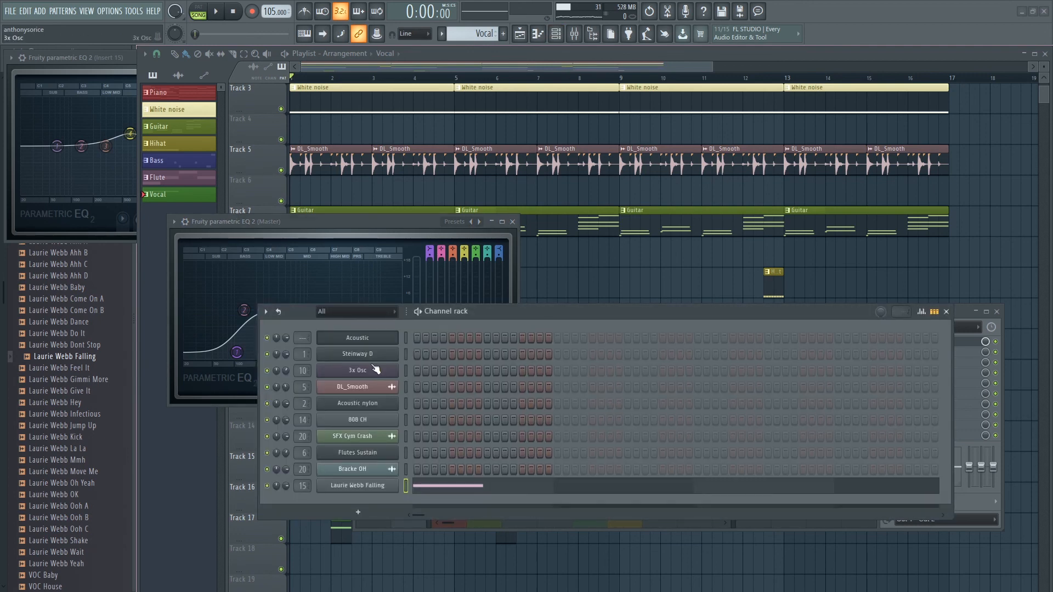
click(378, 316)
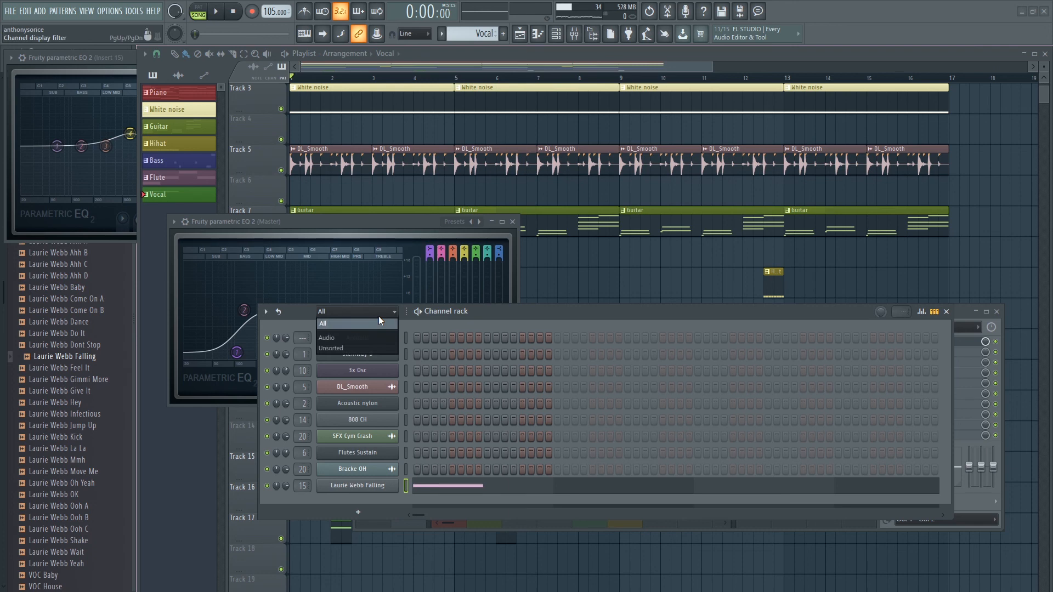
click(590, 316)
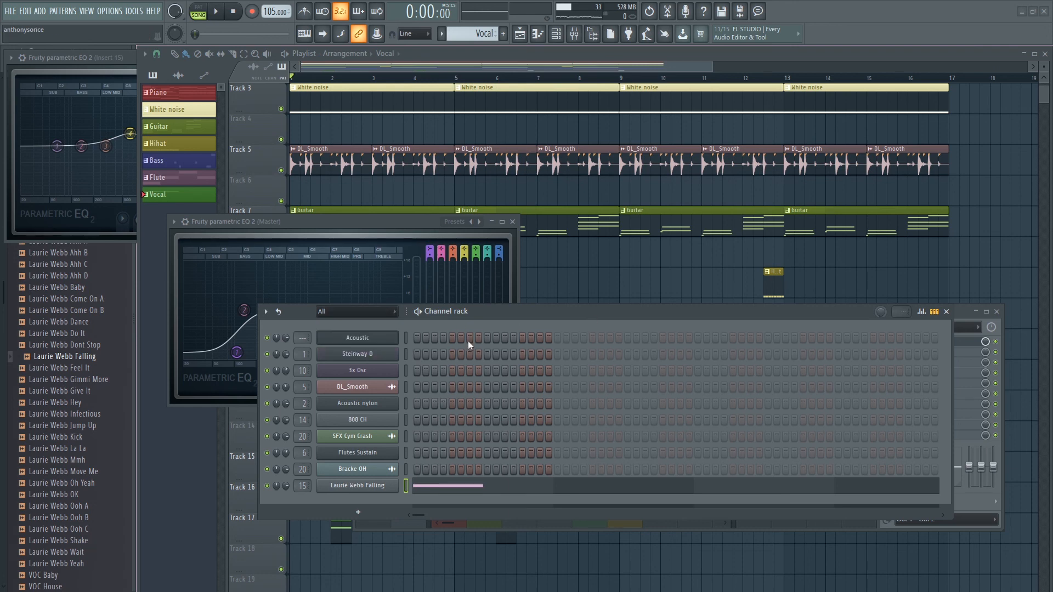
click(947, 312)
Play the arrangement to check how the Master EQ affects the mix.
click(218, 15)
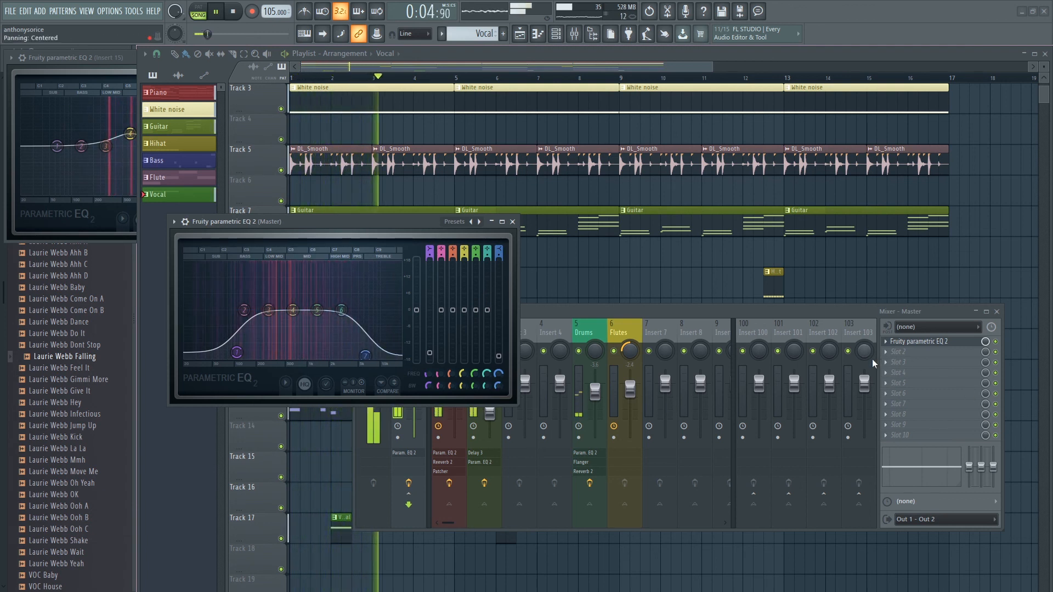
key(space)
click(930, 333)
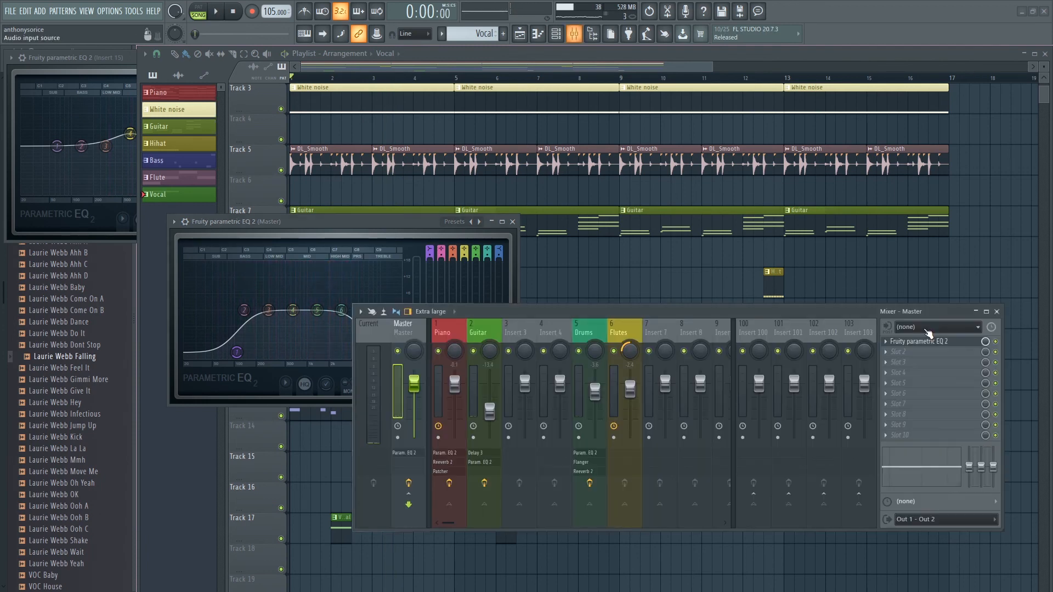
Rename mixer track 15 as Vocals and give it a steel blue colour.
key(F9)
key(F6)
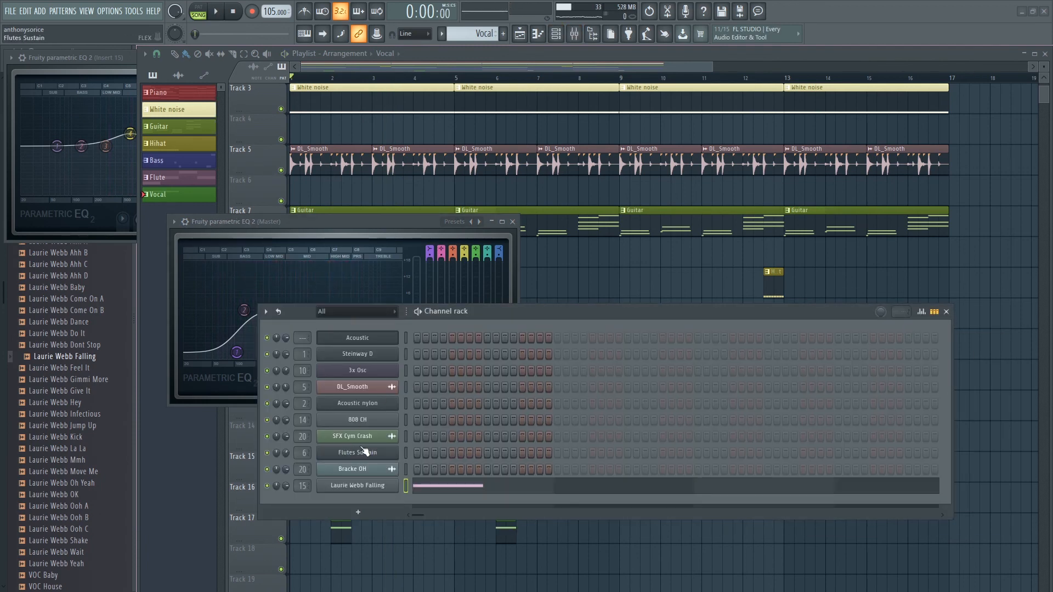
key(F9)
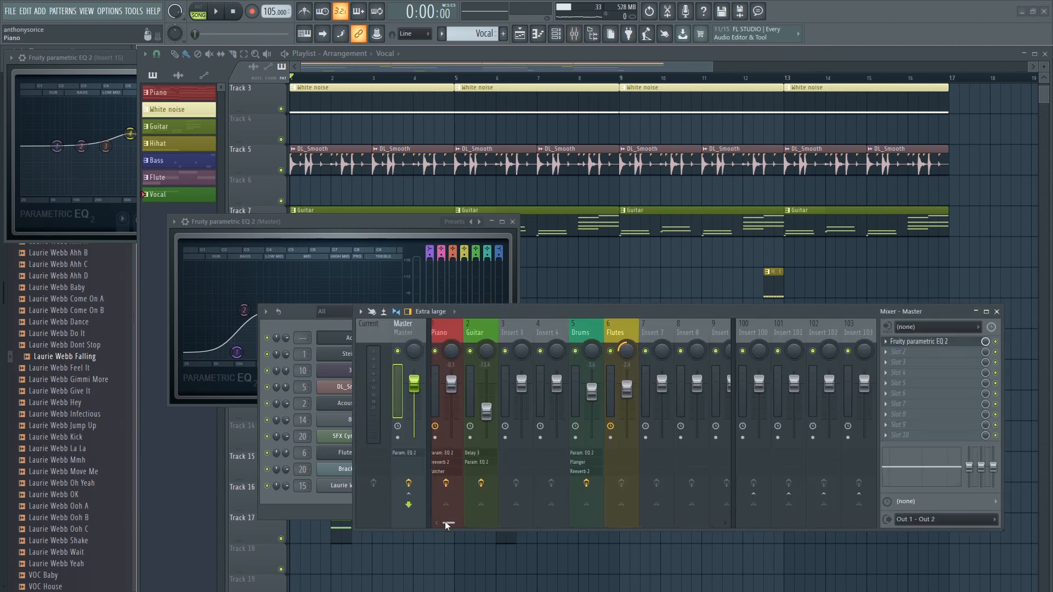
mouse_move(447, 522)
mouse_down()
mouse_move(476, 522)
mouse_move(463, 526)
mouse_up()
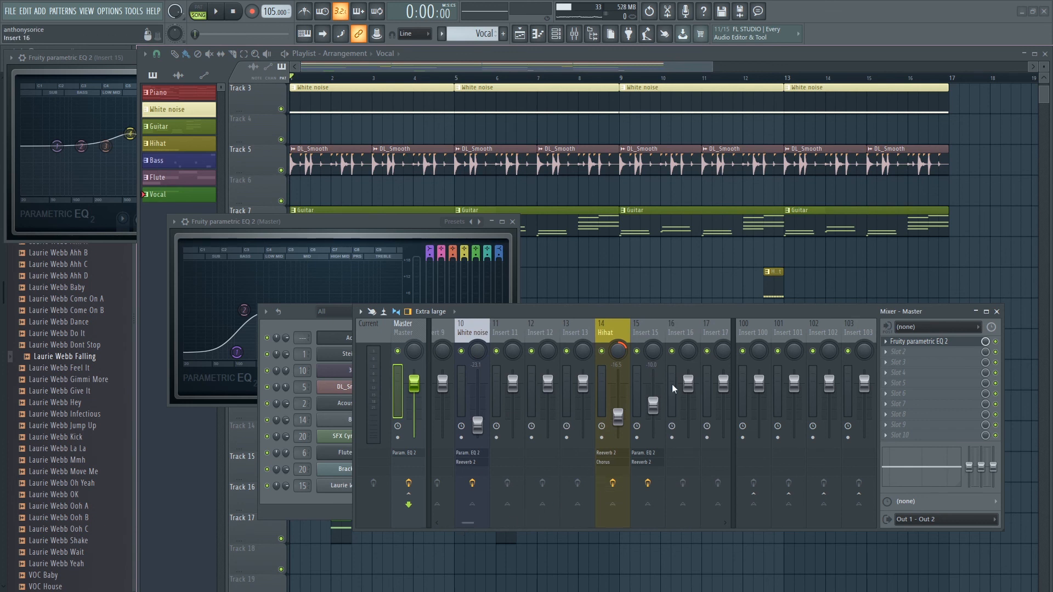
click(645, 333)
double_click(645, 333)
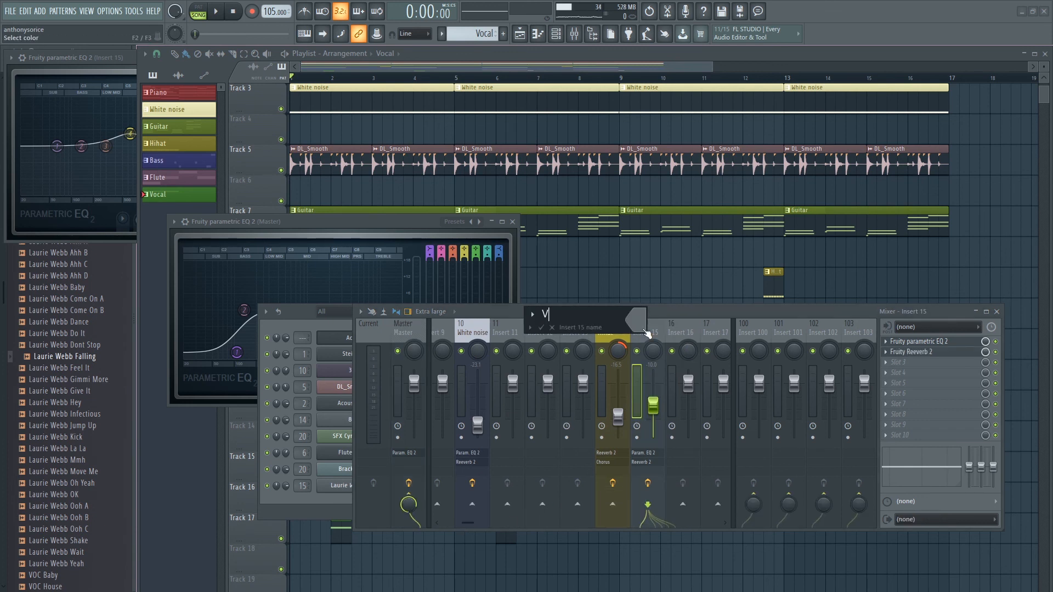
click(644, 330)
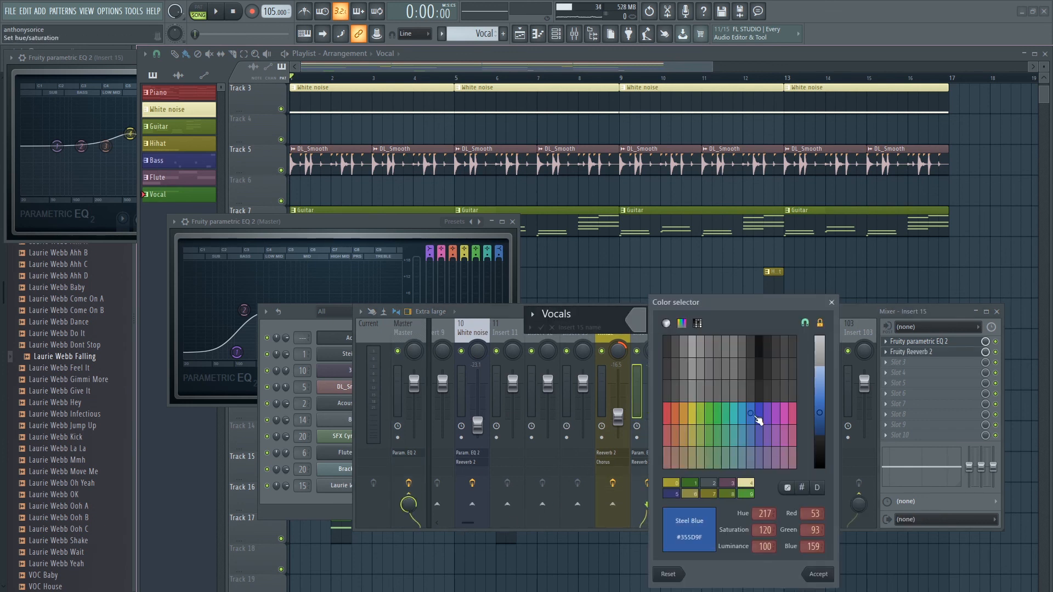
click(833, 584)
text(Vocals)
key(Return)
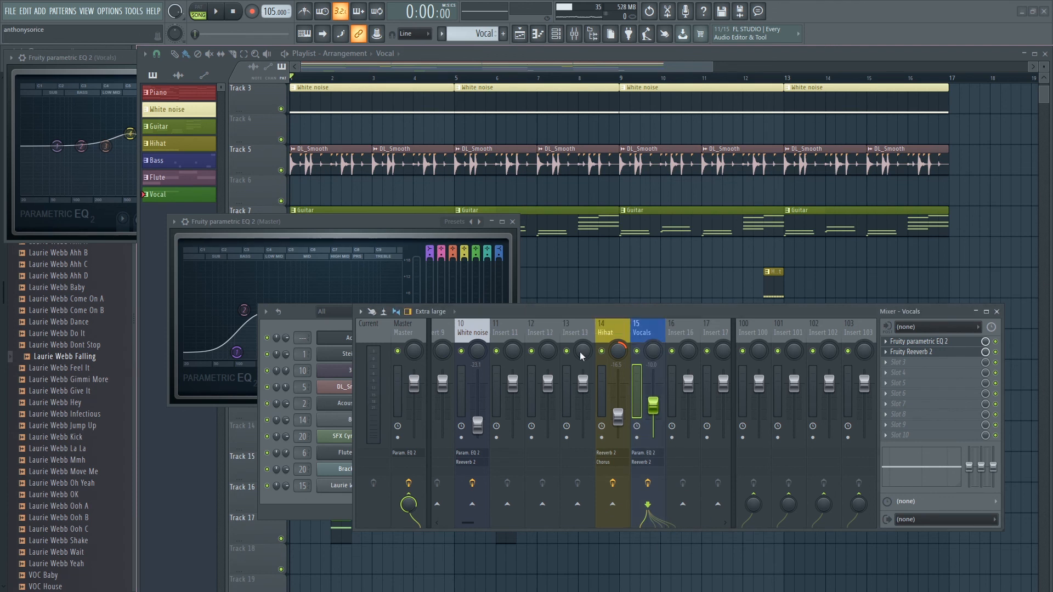
Lower the Vocals mixer track's volume to about -14.5 dB while listening to the arrangement.
drag(654, 409, 653, 417)
key(space)
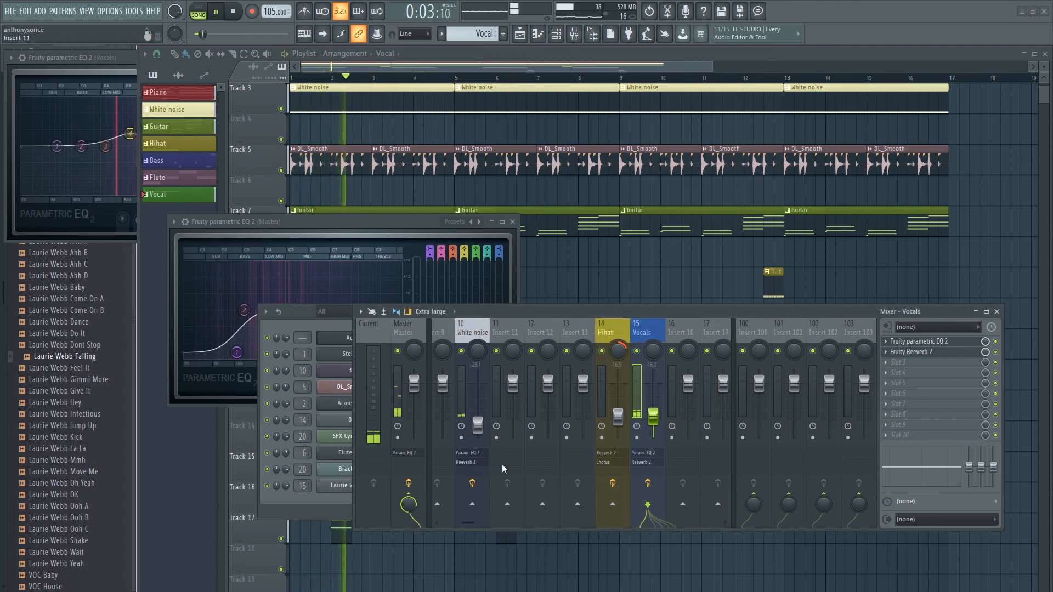
drag(654, 419, 653, 416)
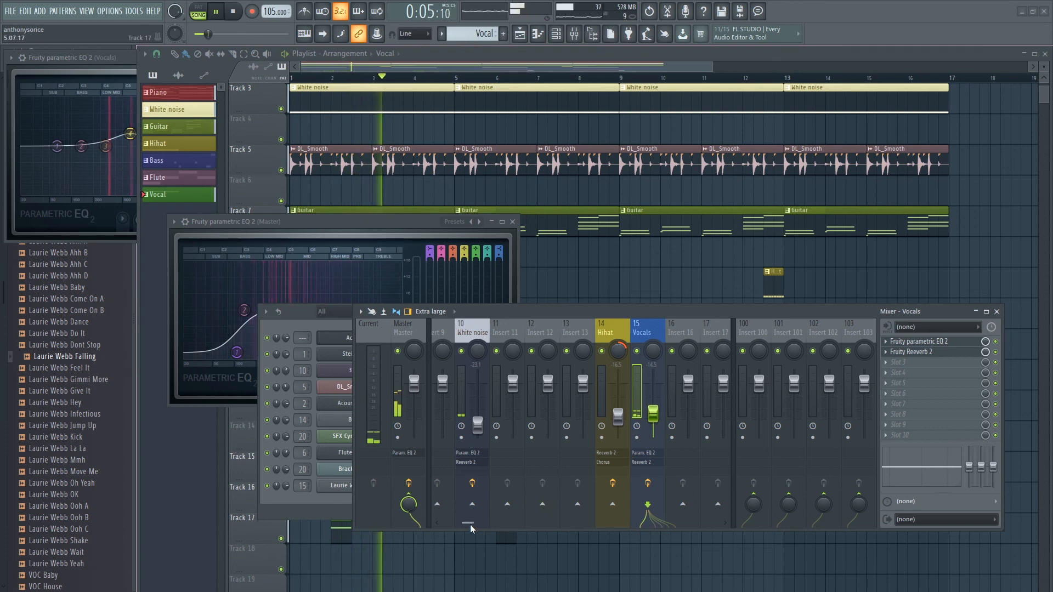
Route the Acoustic channel to mixer track 3 and lower that track's volume to about 69% during playback.
drag(470, 522, 455, 521)
click(332, 506)
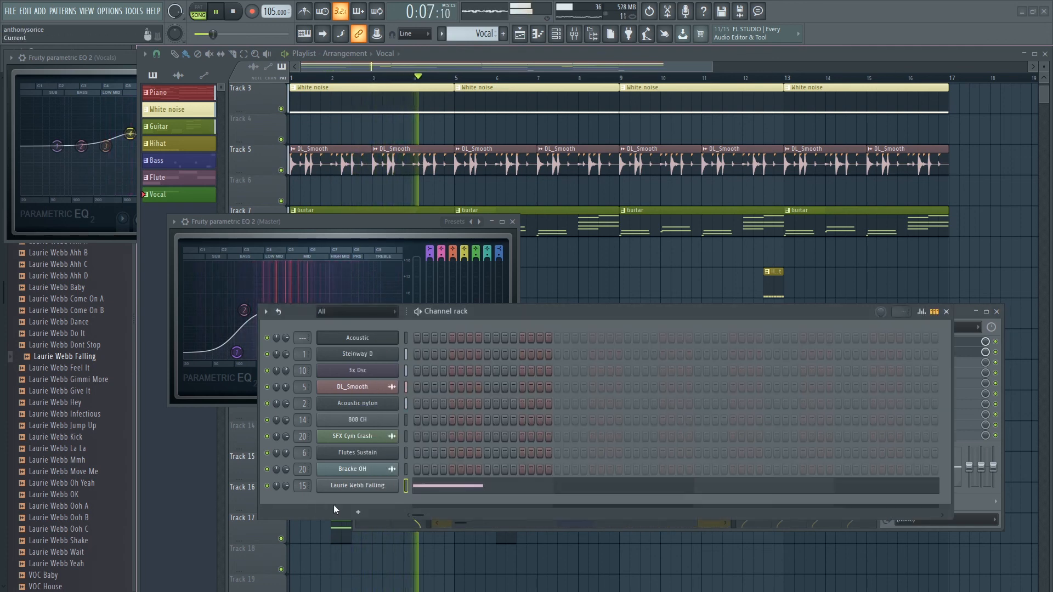
click(523, 522)
drag(522, 521, 443, 525)
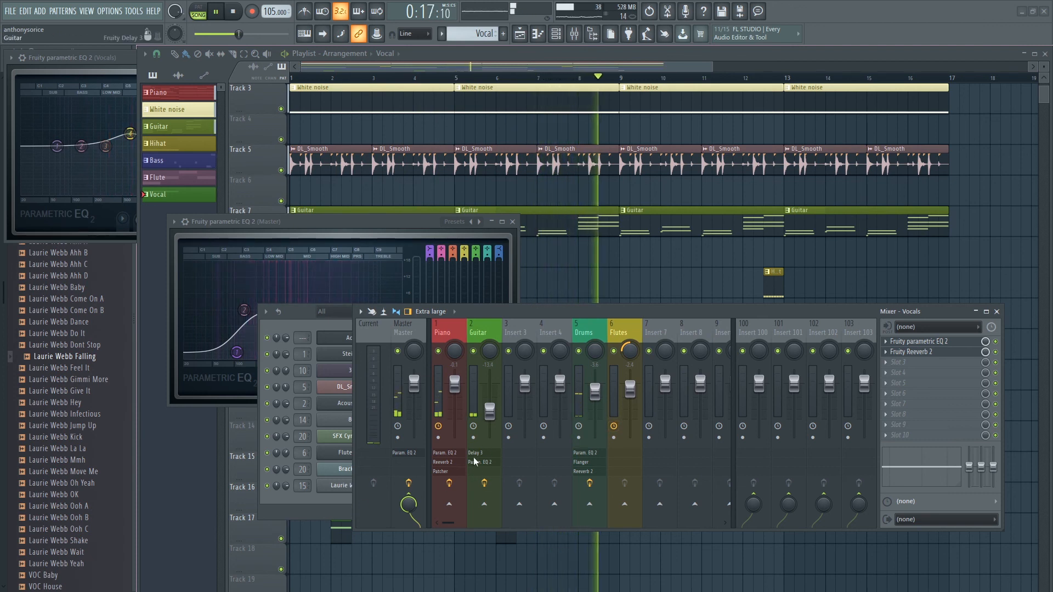
click(317, 506)
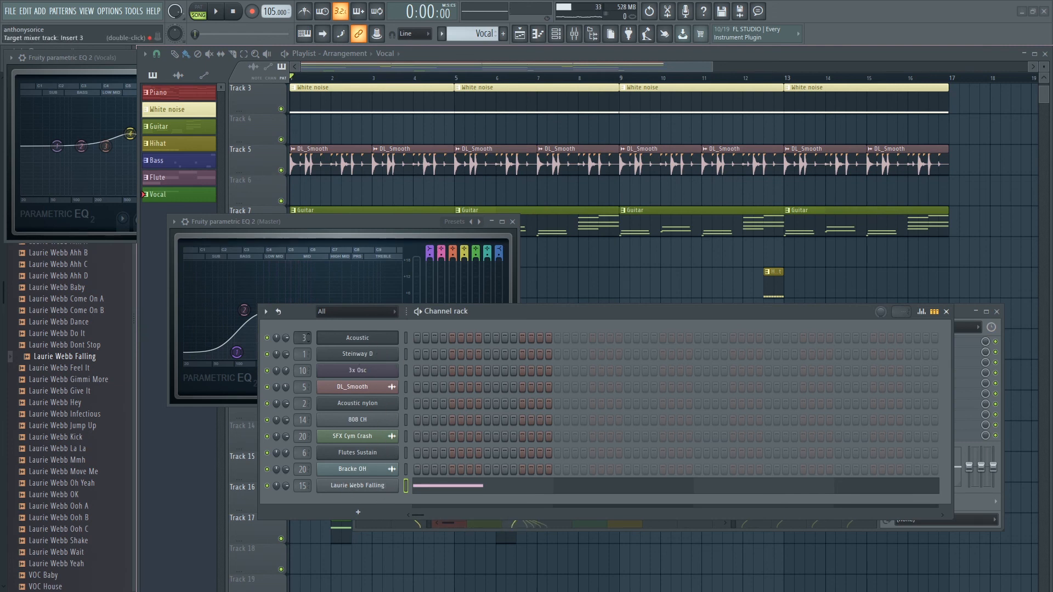
key(F9)
key(F9)
key(space)
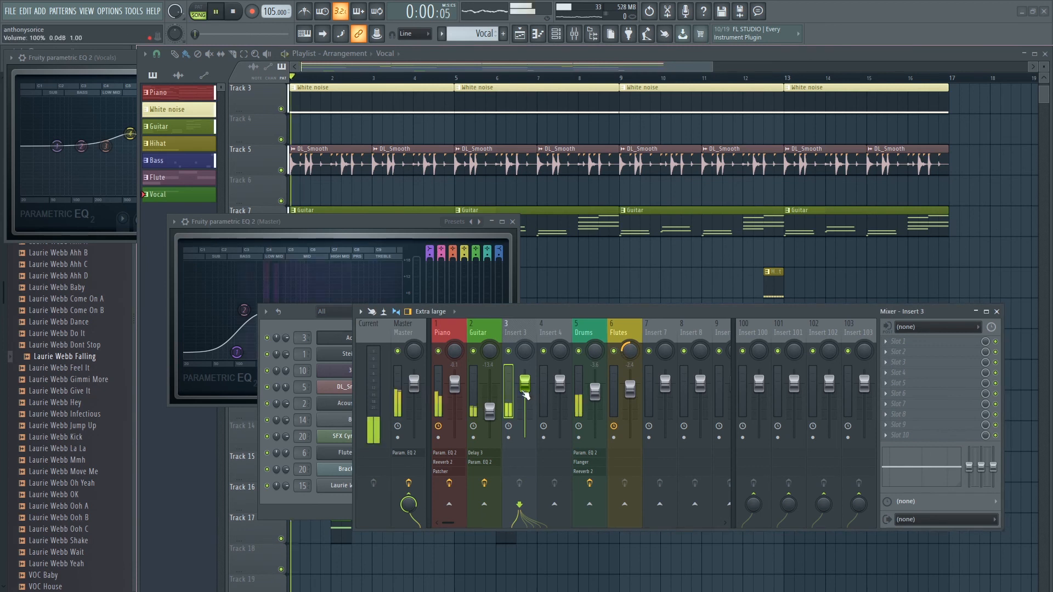
drag(526, 386, 526, 402)
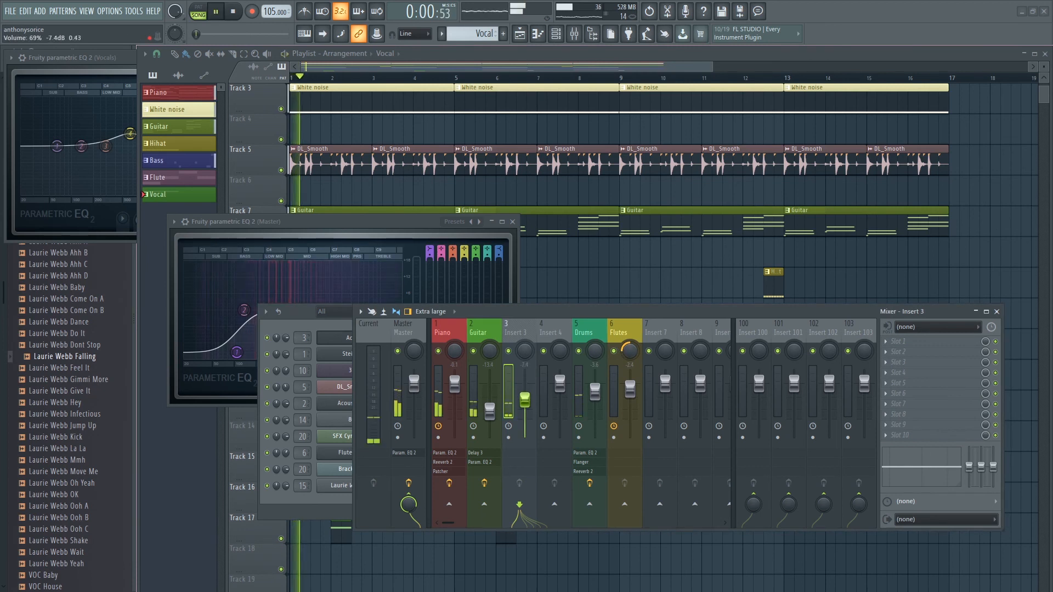
Rename mixer track 3 as Basss, give it a sea green colour, and stop playback.
double_click(521, 328)
text(Bas)
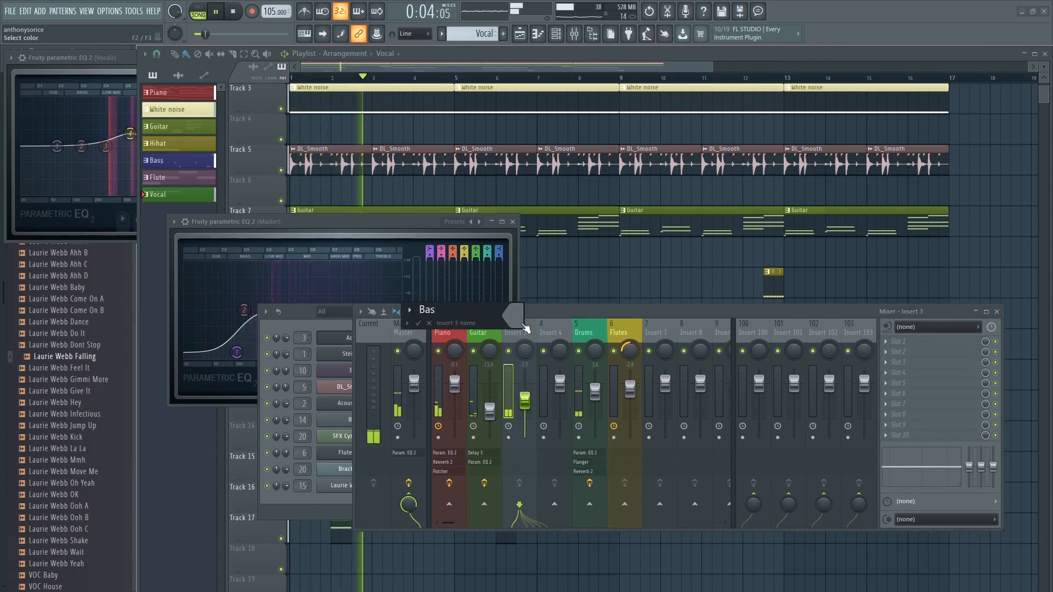
text(ss)
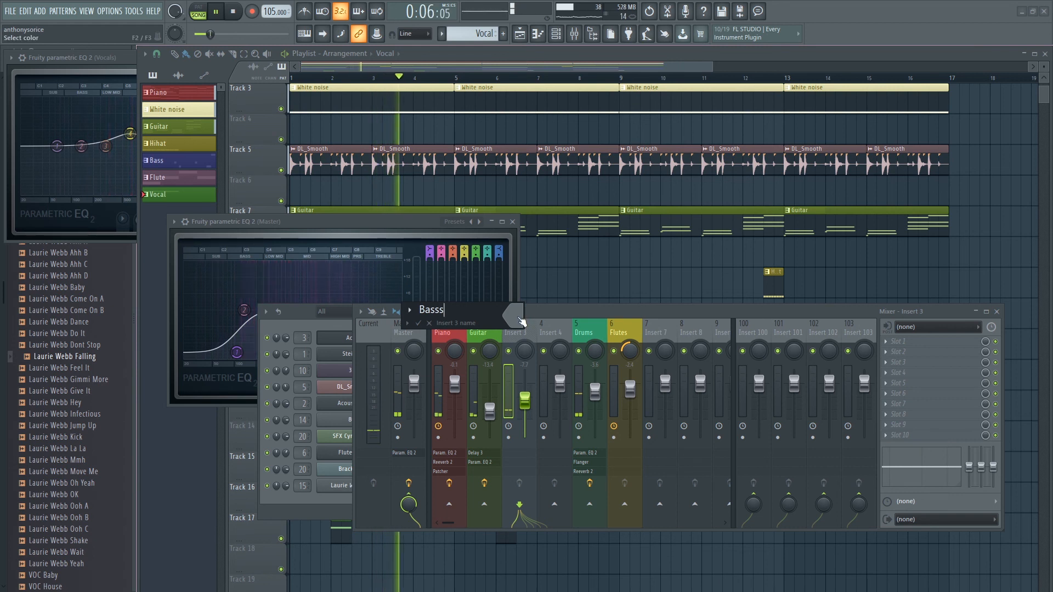
click(521, 323)
click(603, 413)
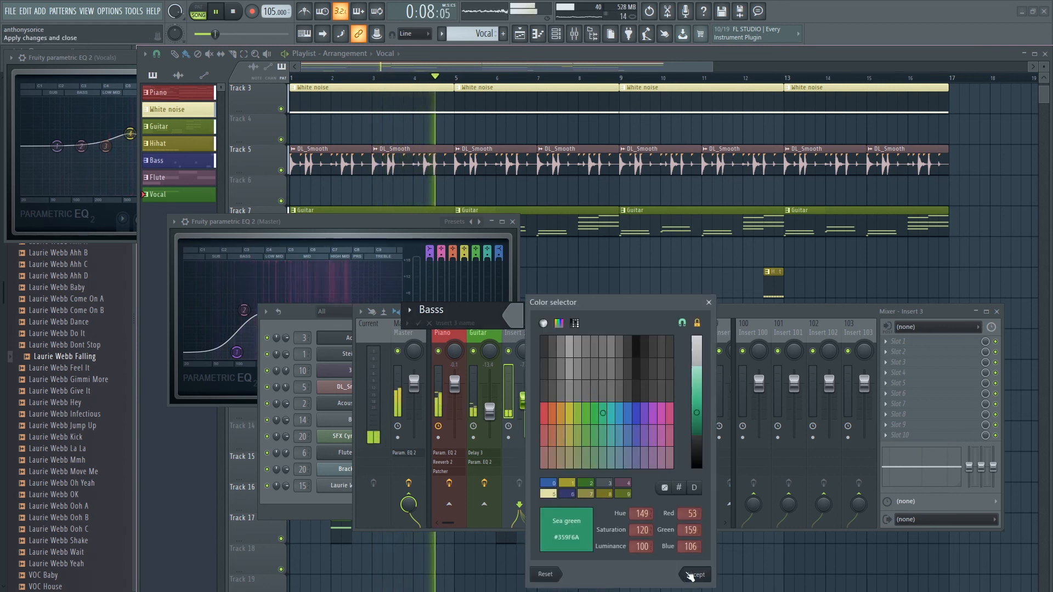
click(692, 575)
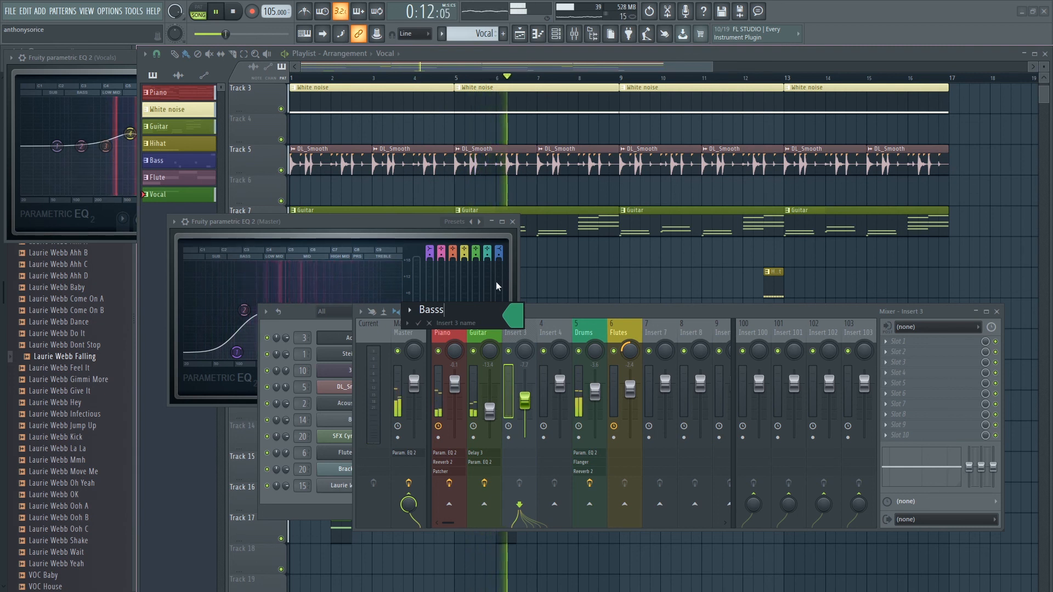
click(418, 324)
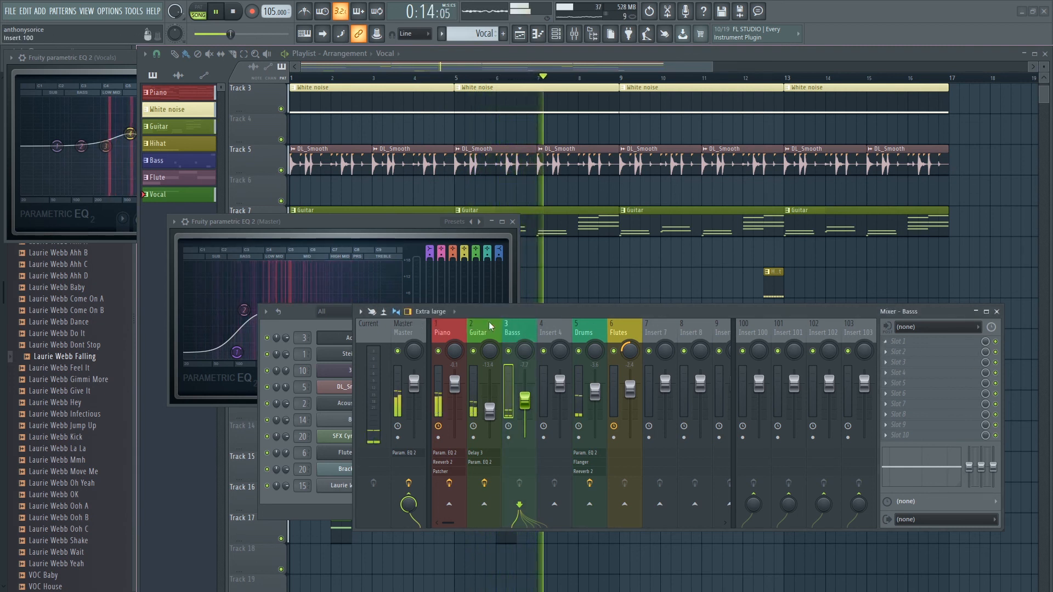
key(space)
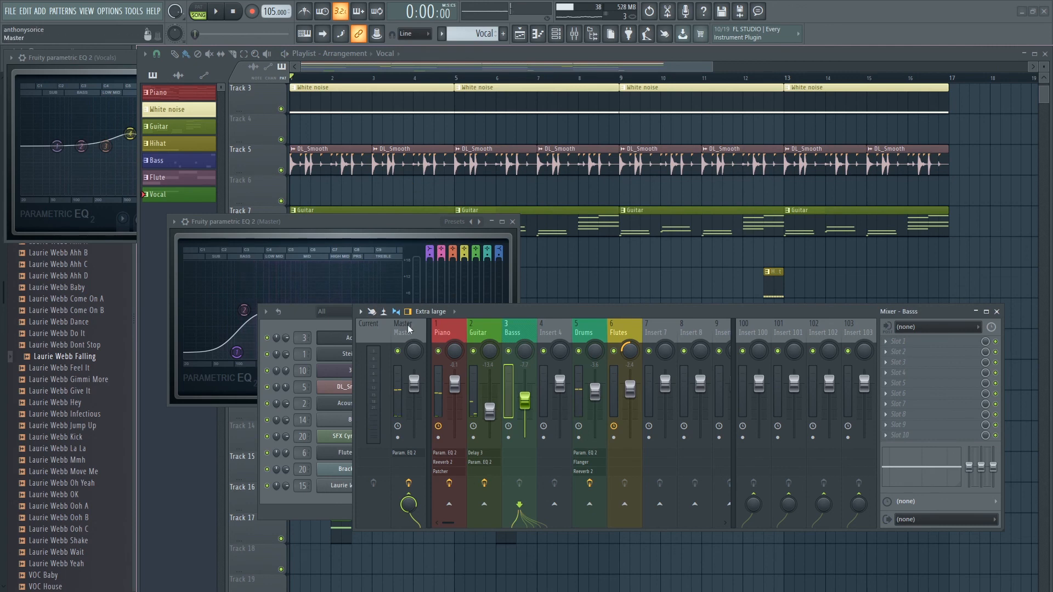
Add Fruity Reeverb 2 to the Master track's second effect slot with a wet level of about 35%, and check it during playback.
click(406, 329)
click(900, 352)
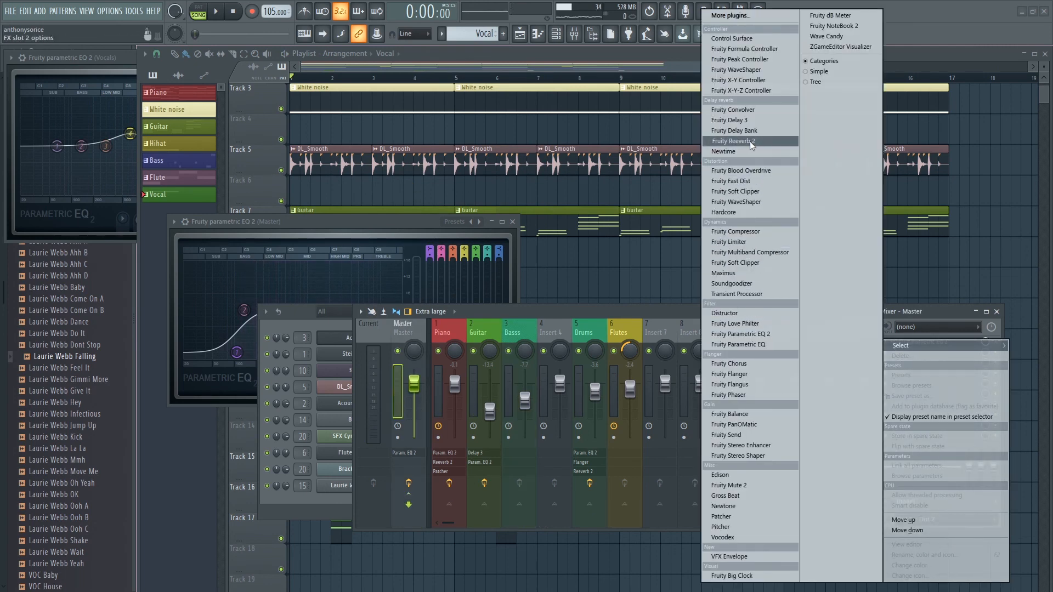
click(733, 141)
drag(265, 107, 311, 171)
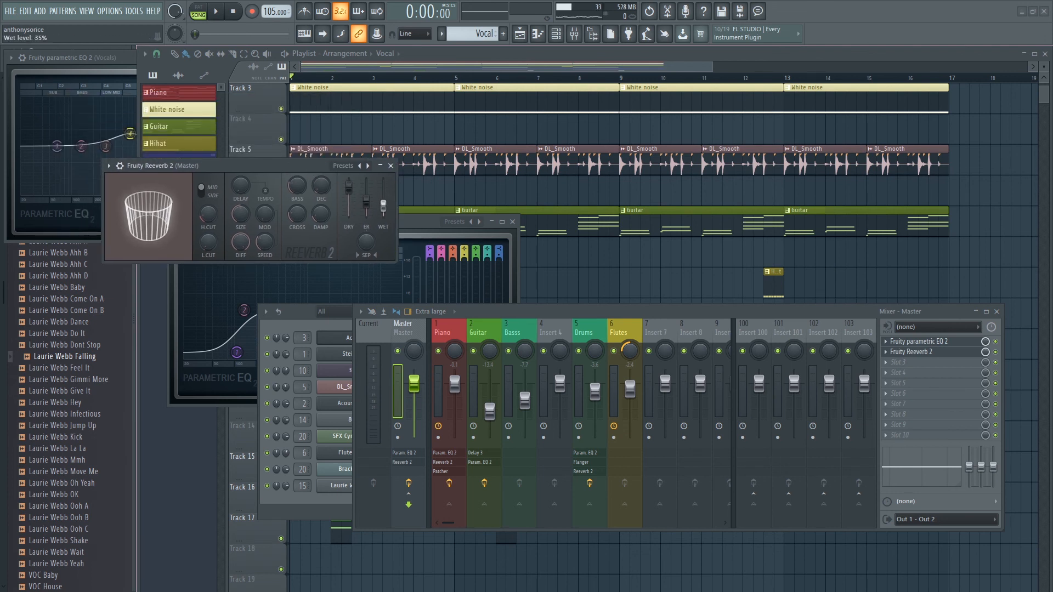
click(216, 12)
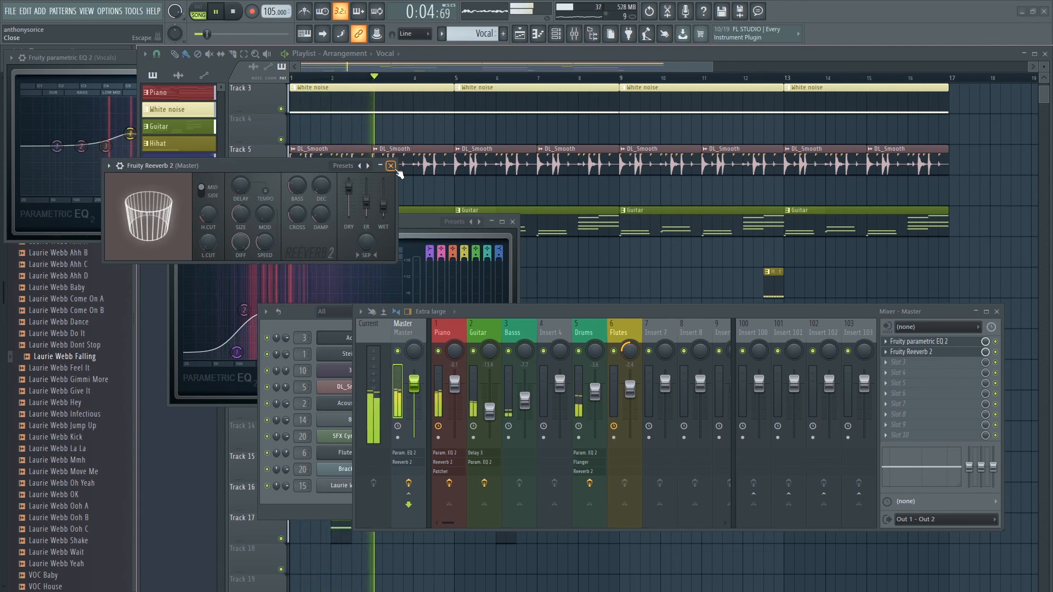
key(space)
Close the Master effect windows, the mixer and the channel rack to show the full playlist.
click(901, 371)
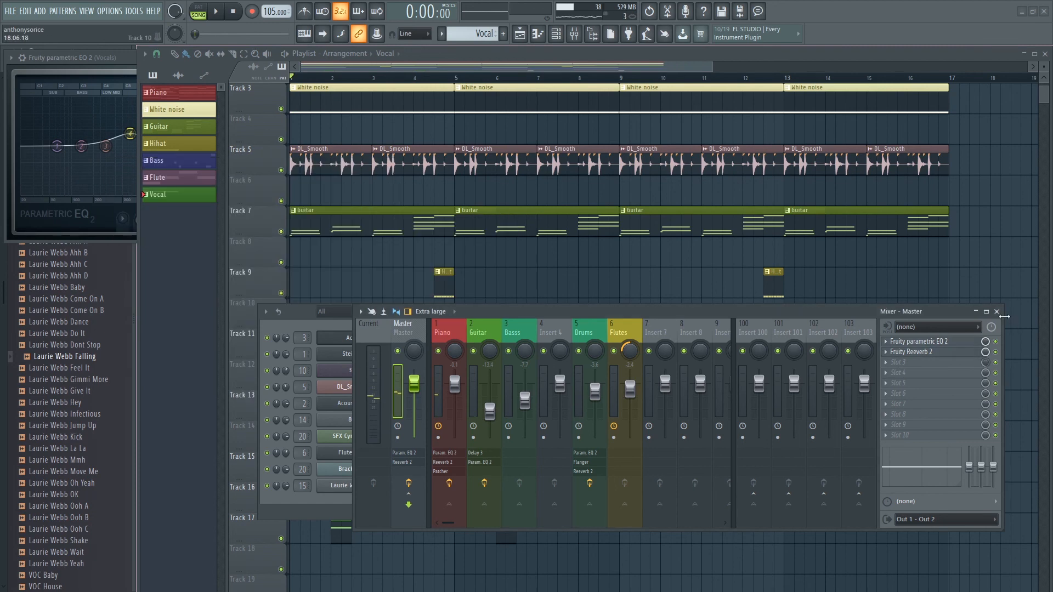
click(997, 312)
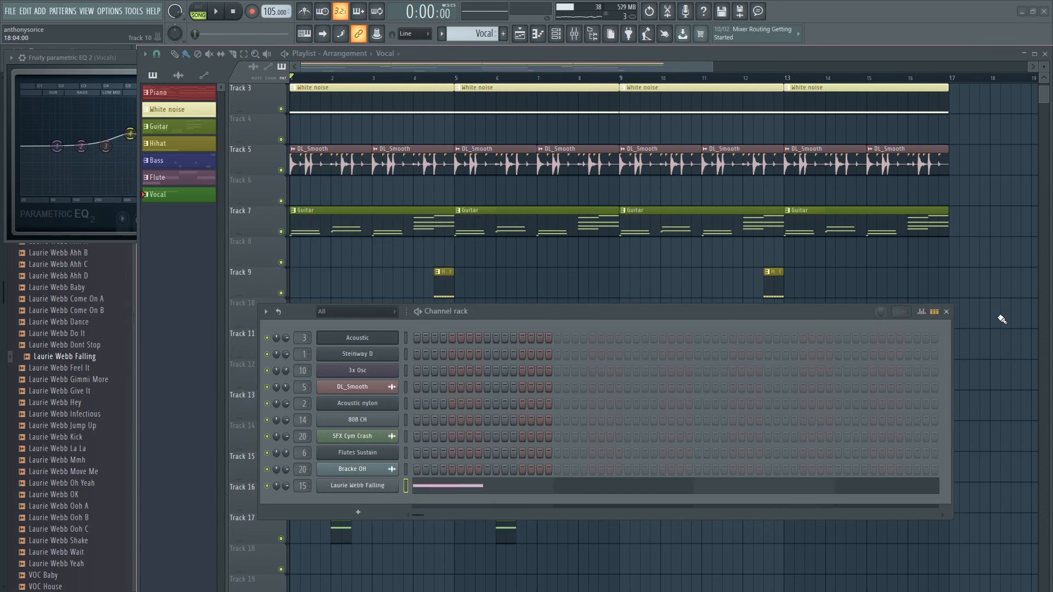
click(946, 311)
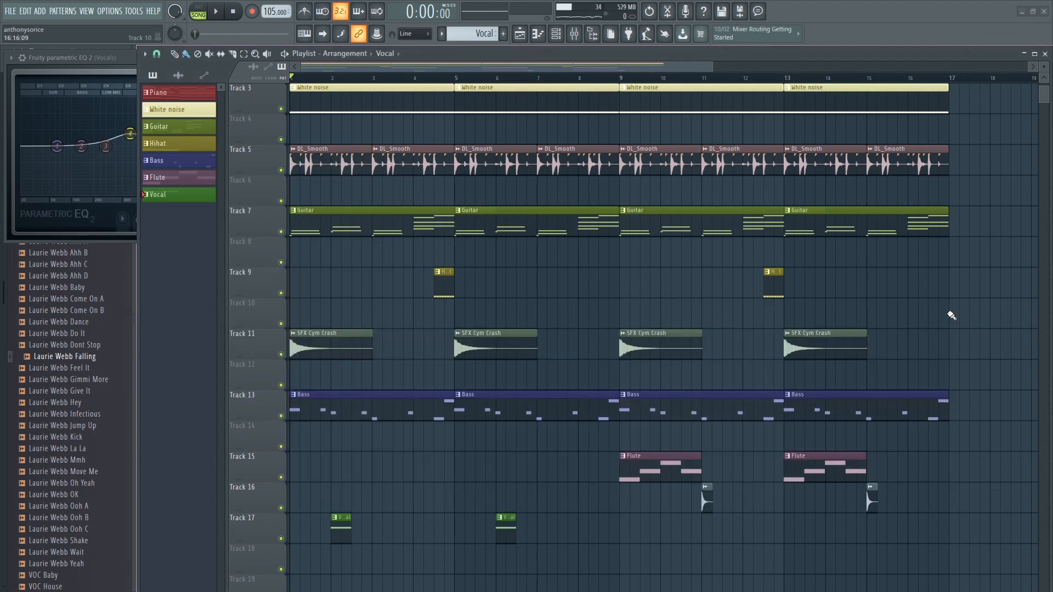